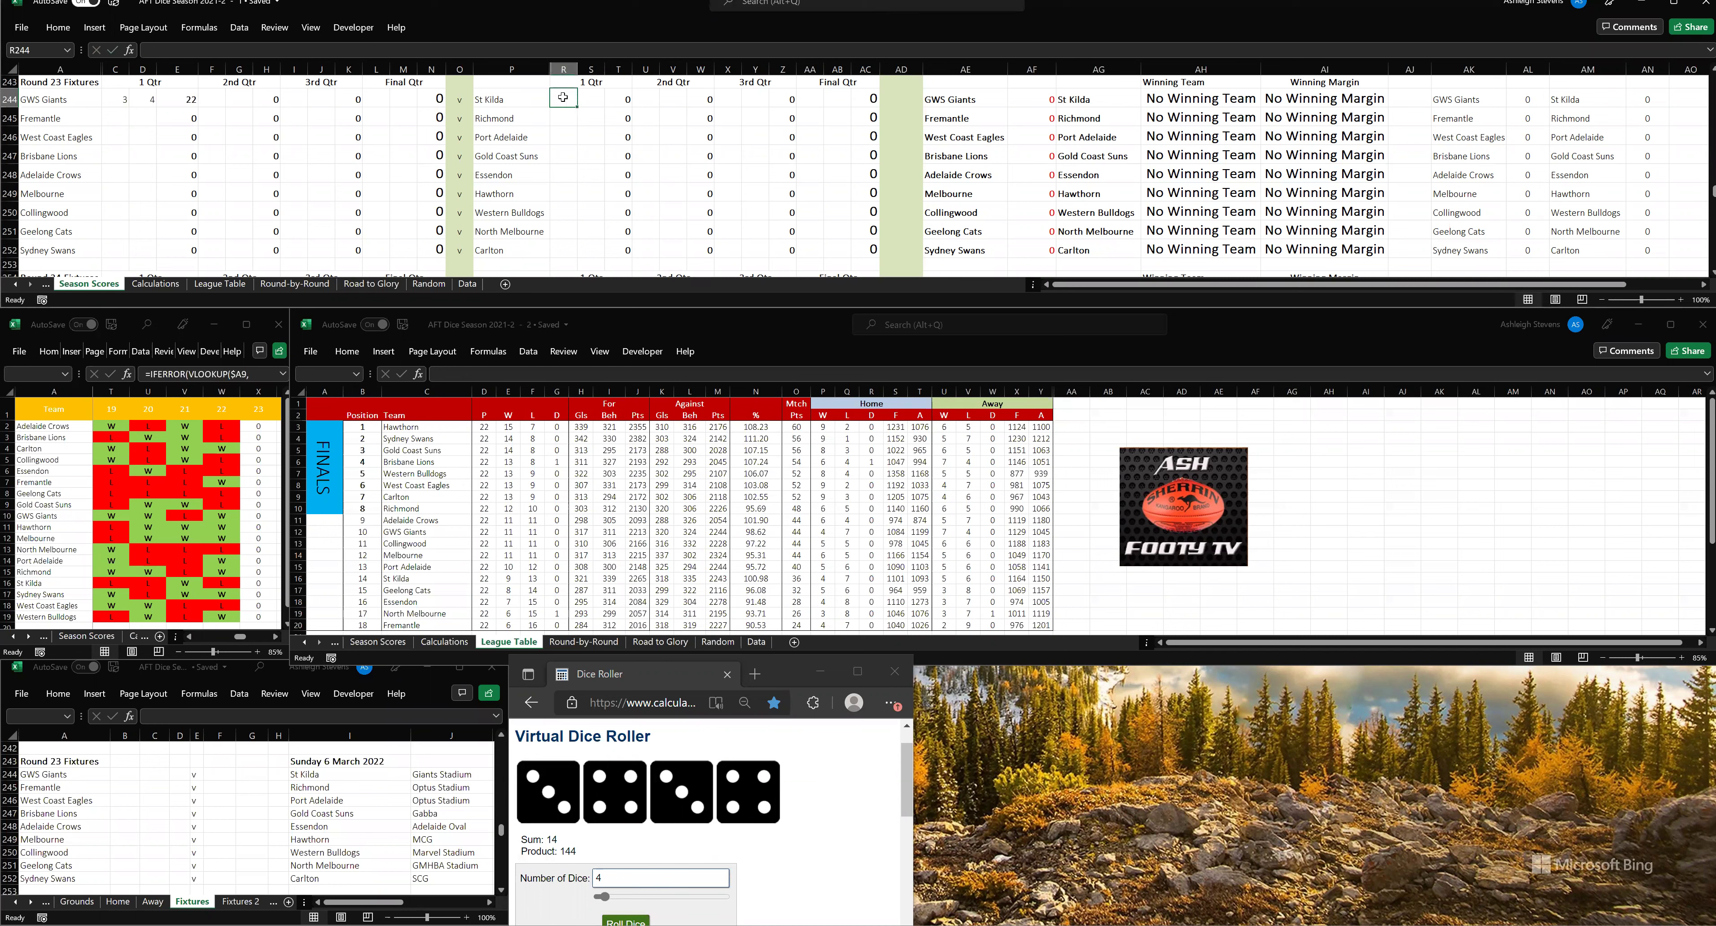
- Enter St Kilda's first-quarter score of 3 goals and 4 behinds in the Round 23 match against GWS Giants
type("34")
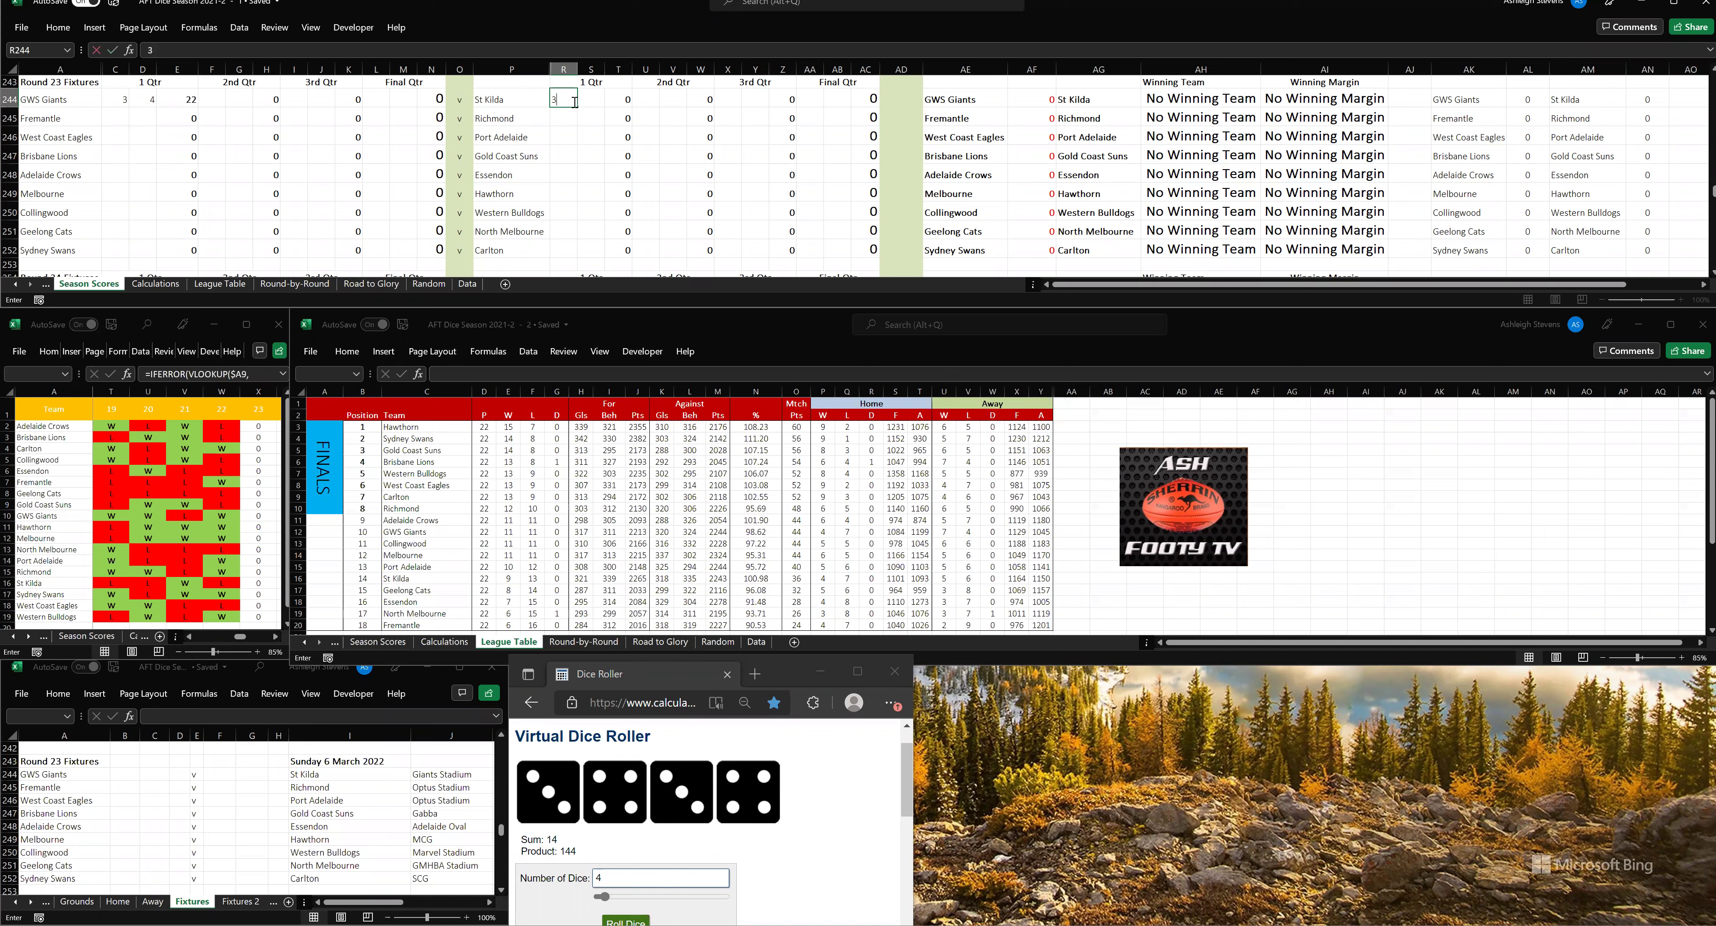
key("Tab")
type("4")
left_click(591, 154)
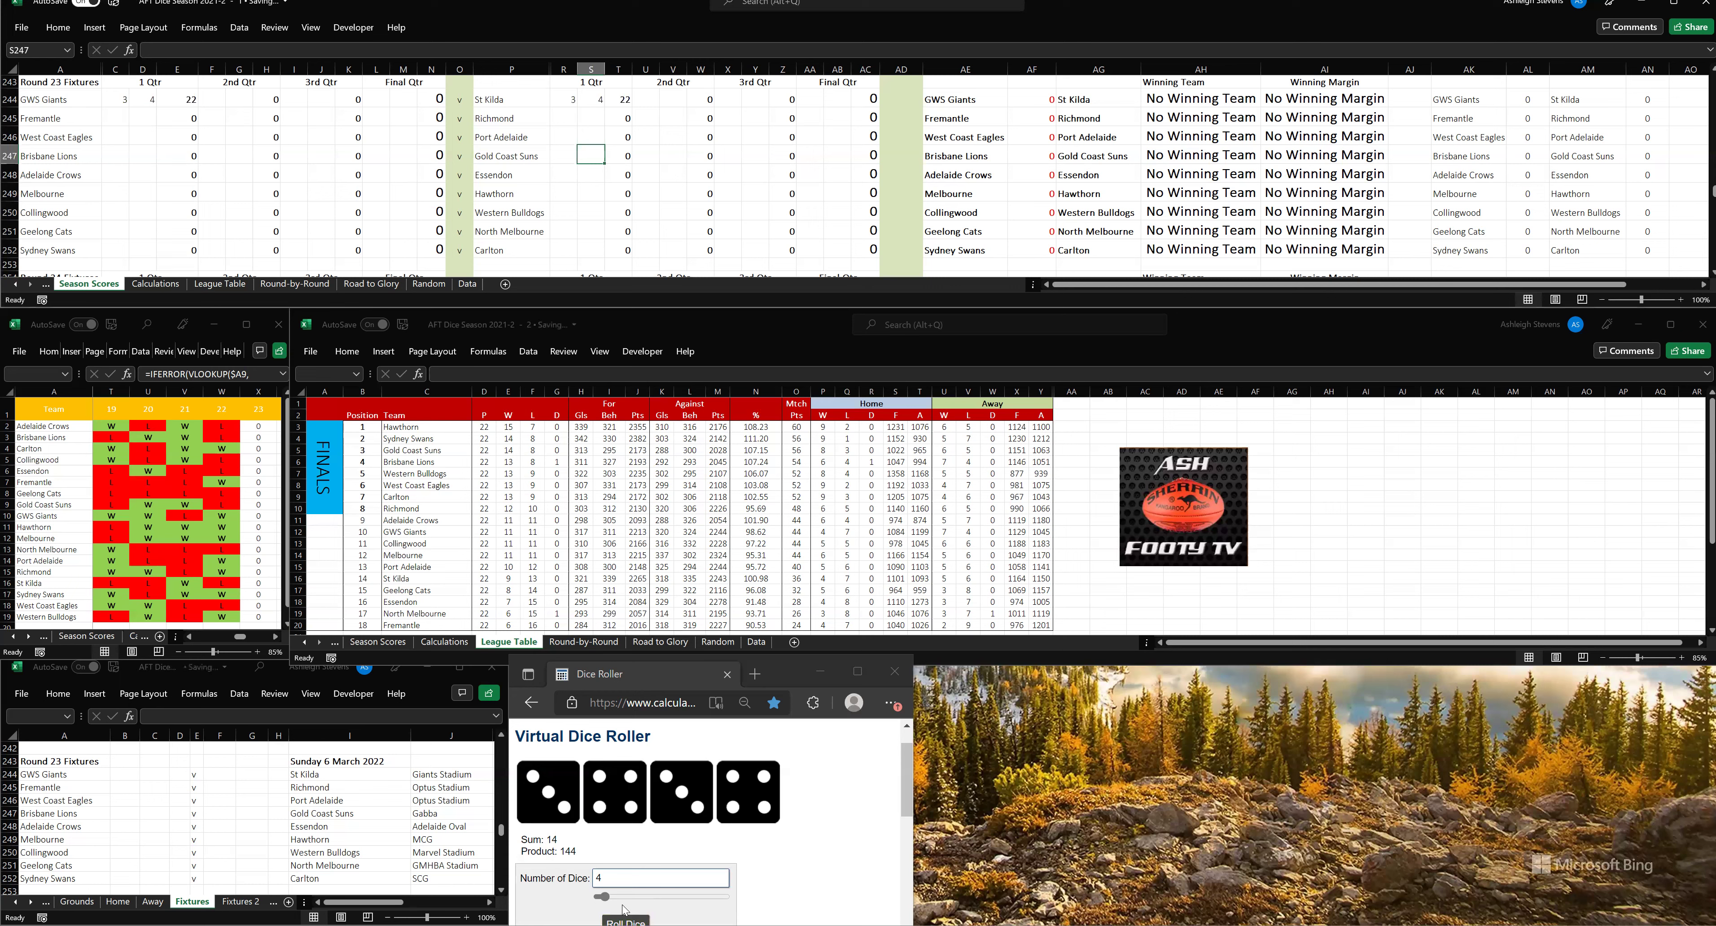
- Roll the four dice and enter GWS Giants' cumulative second-quarter score as 7 goals and 6 behinds
left_click(625, 909)
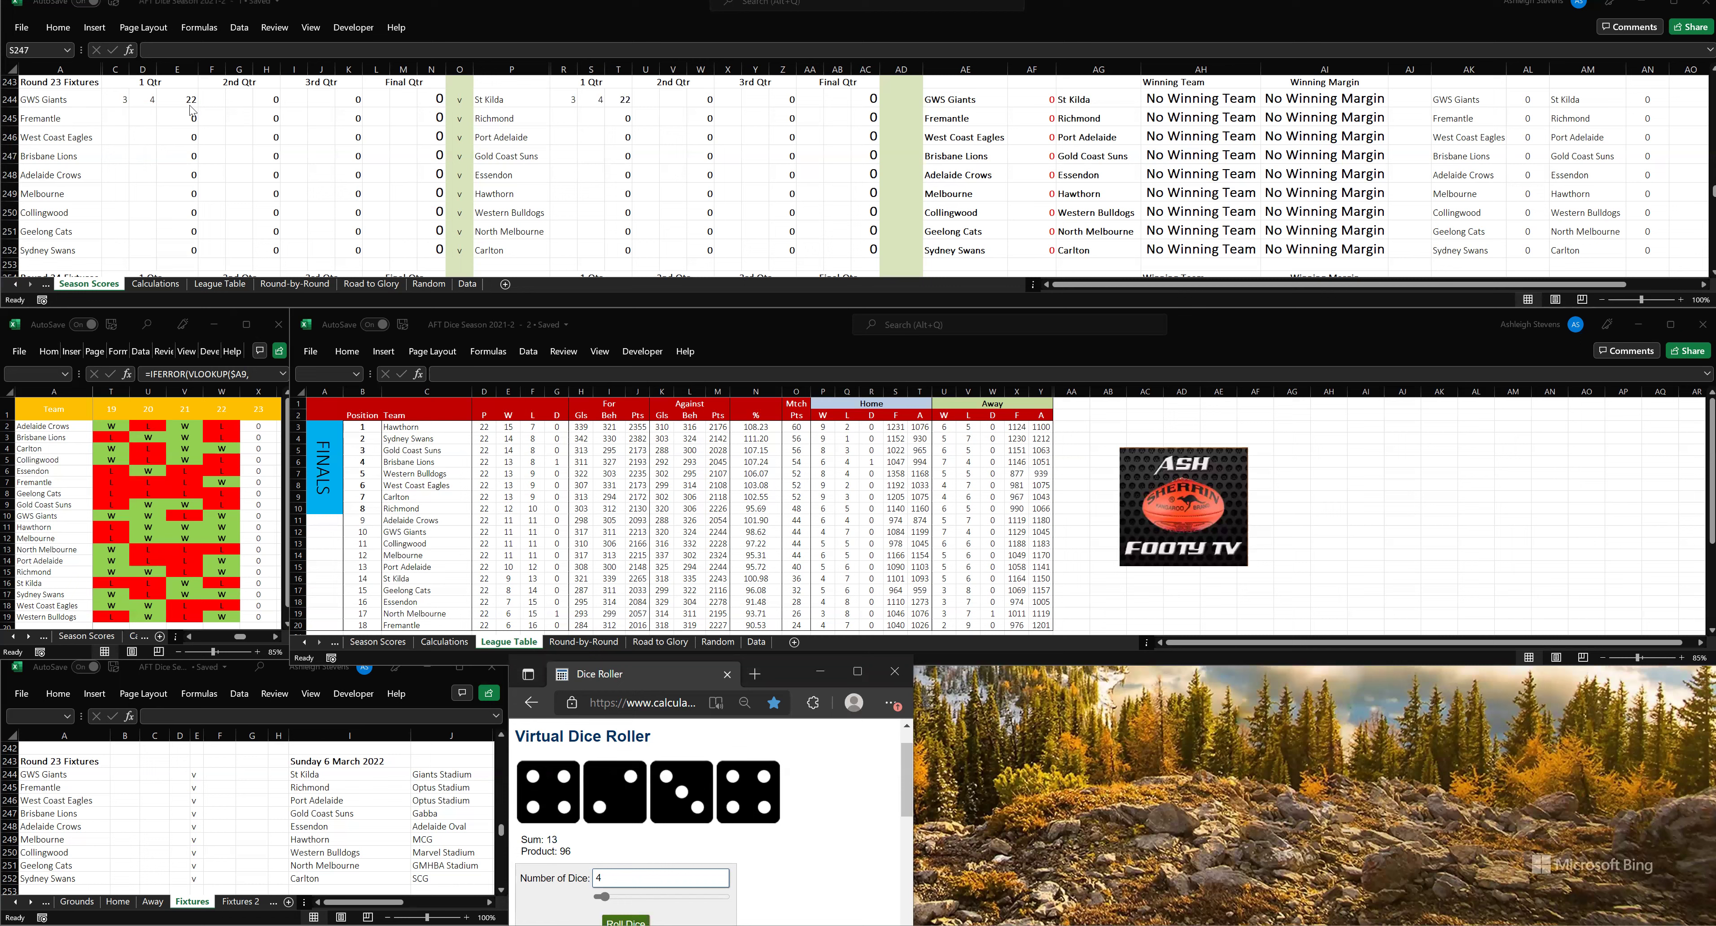
left_click(213, 96)
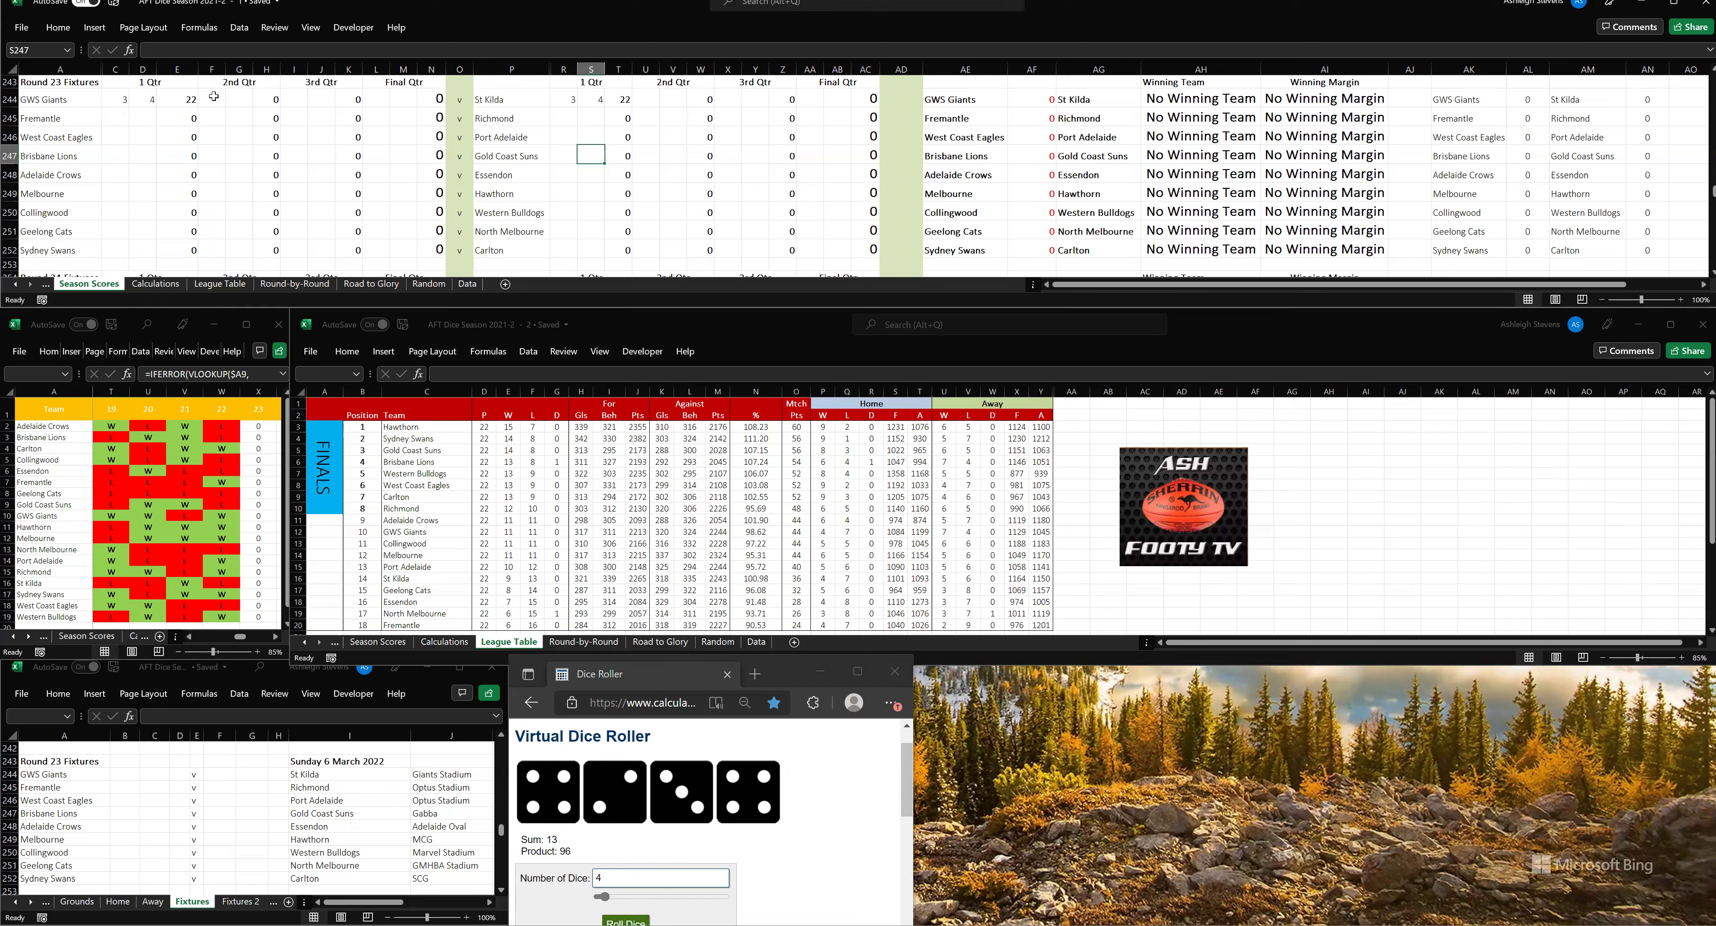
left_click(213, 97)
type("7")
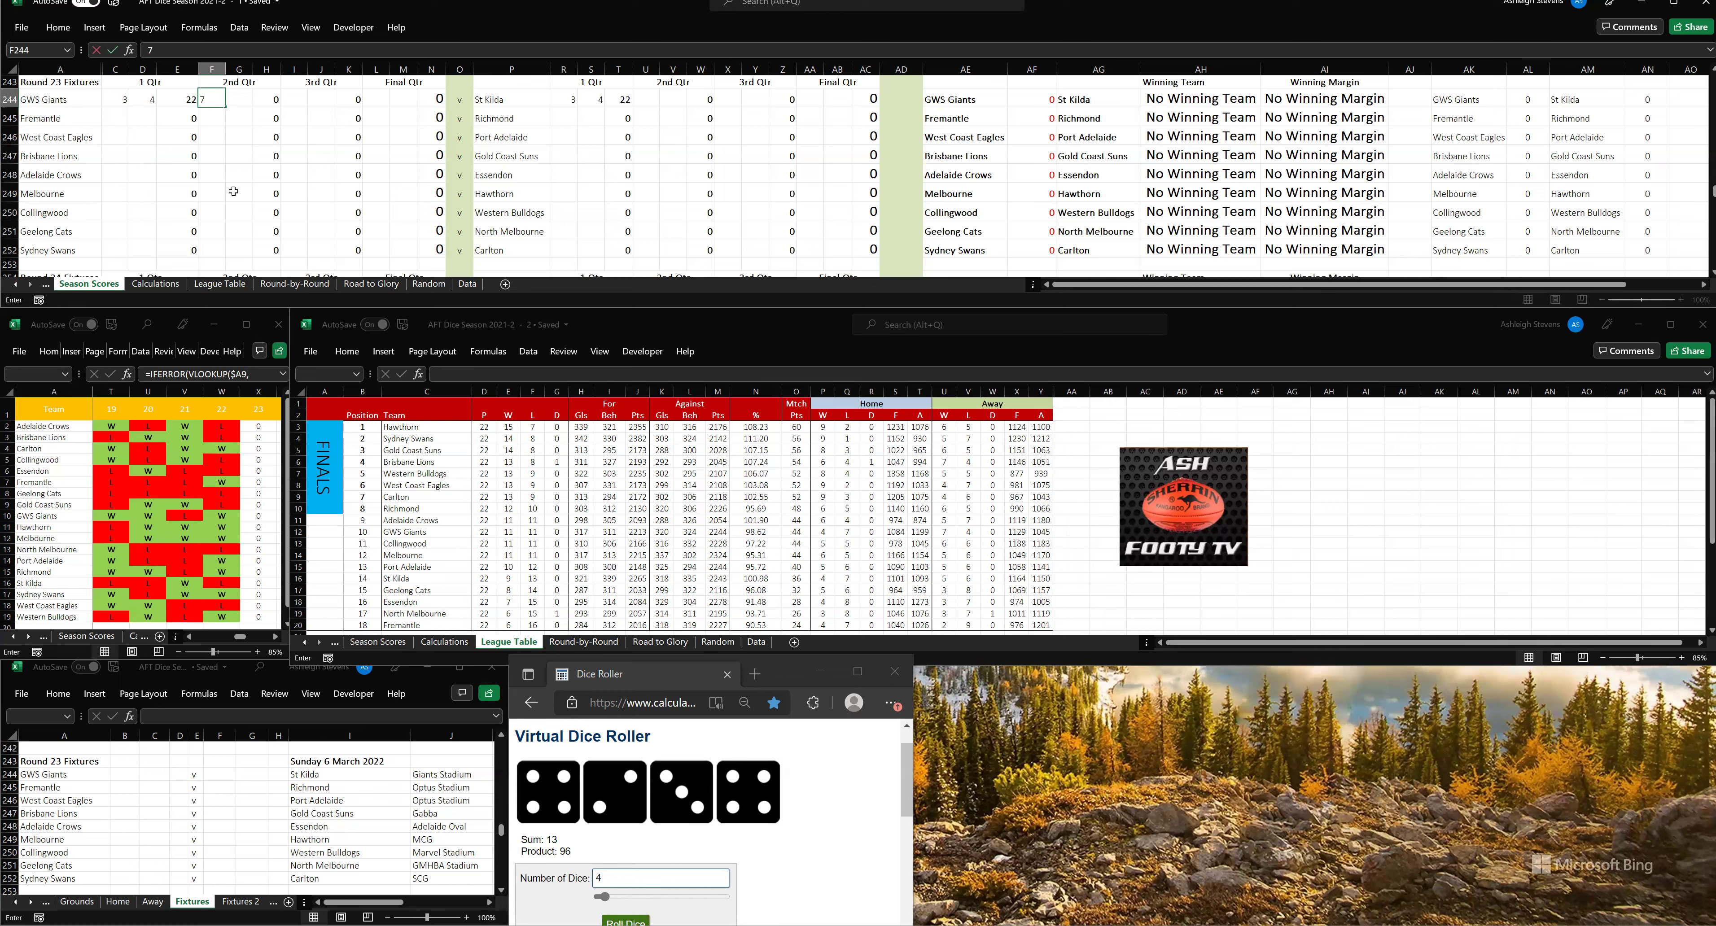
key("Tab")
type("6")
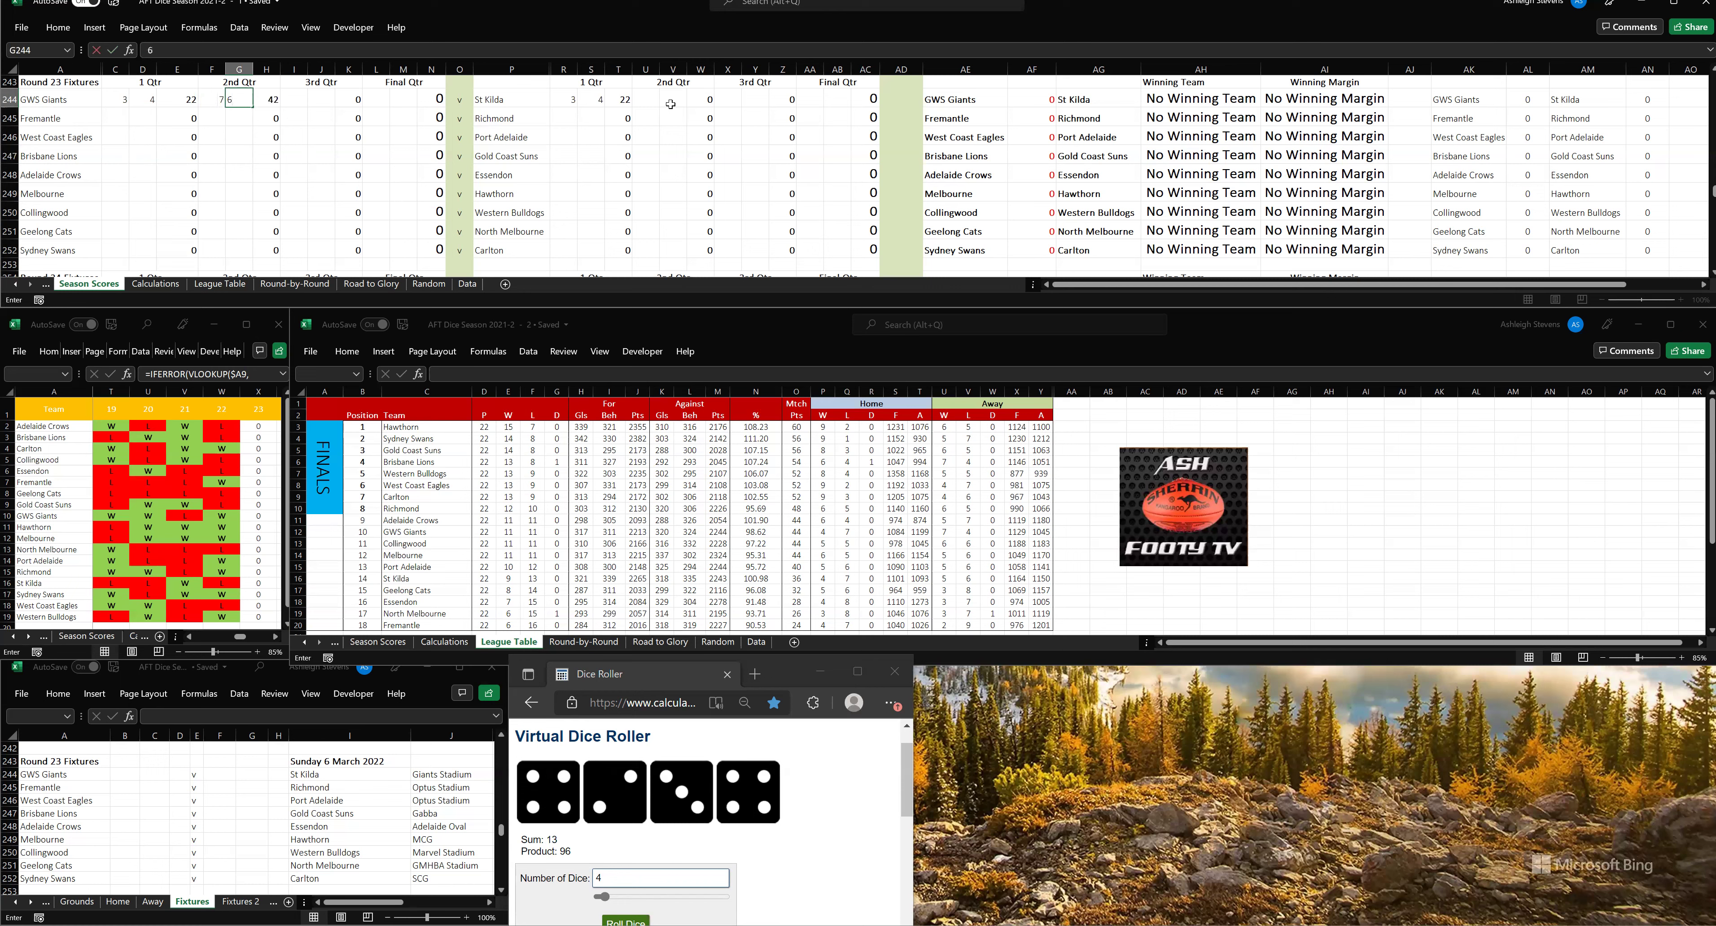
- Enter St Kilda's cumulative second-quarter score as 6 goals and 8 behinds
left_click(652, 96)
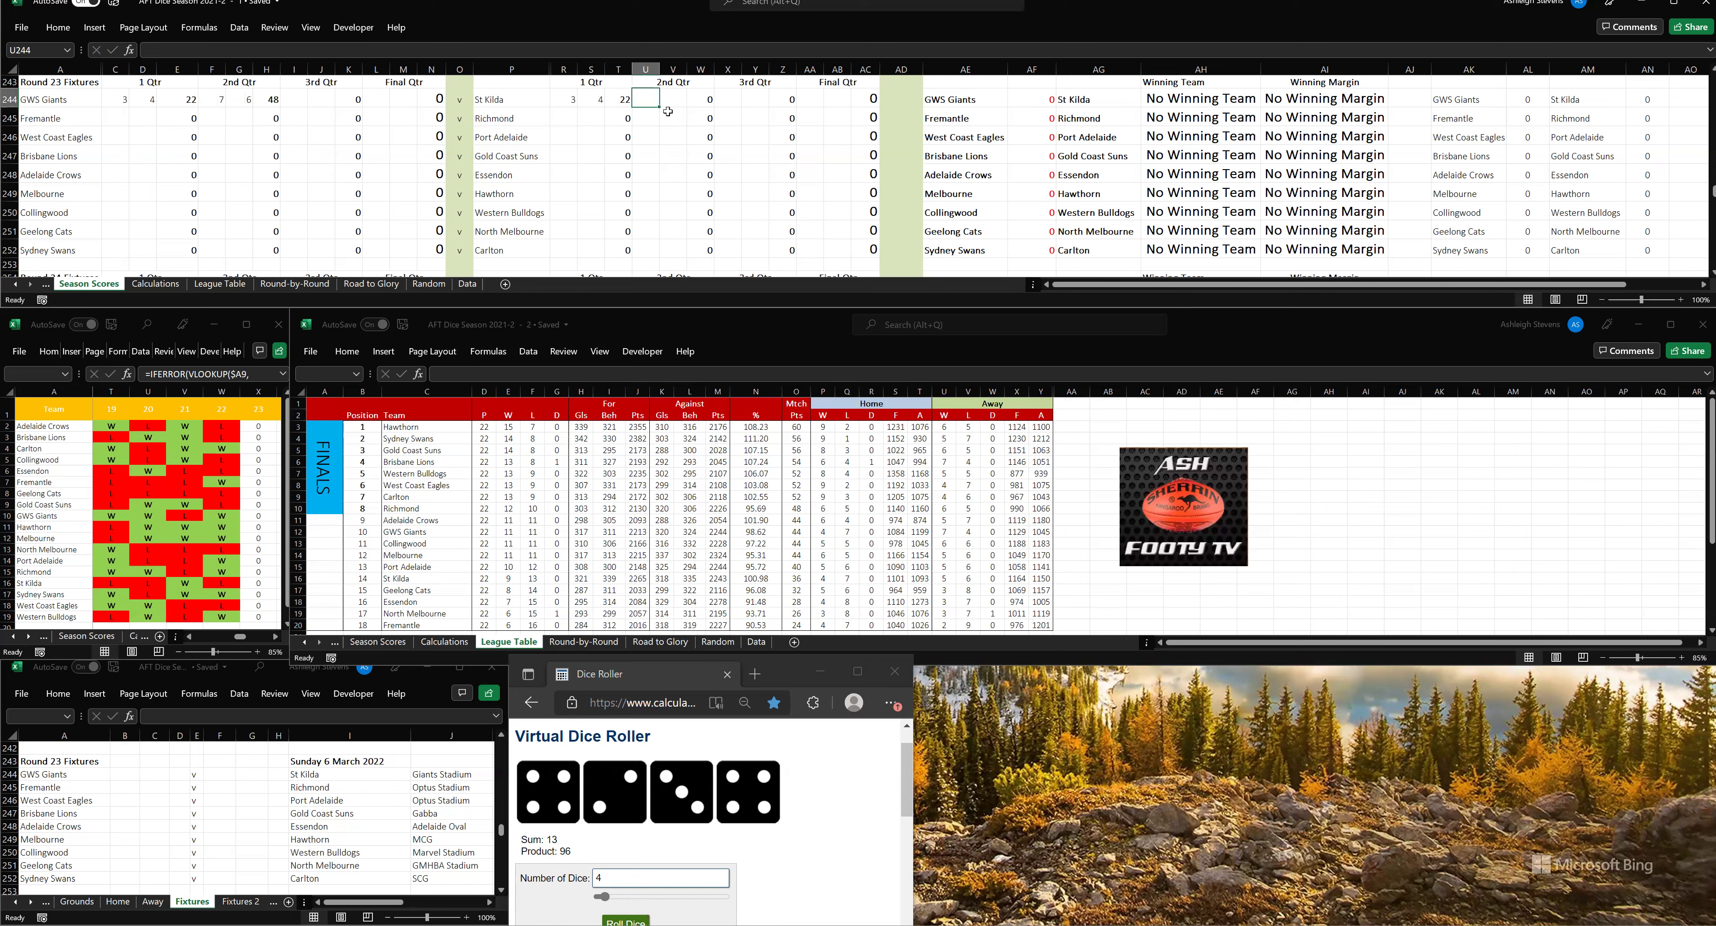
type("6")
left_click(677, 99)
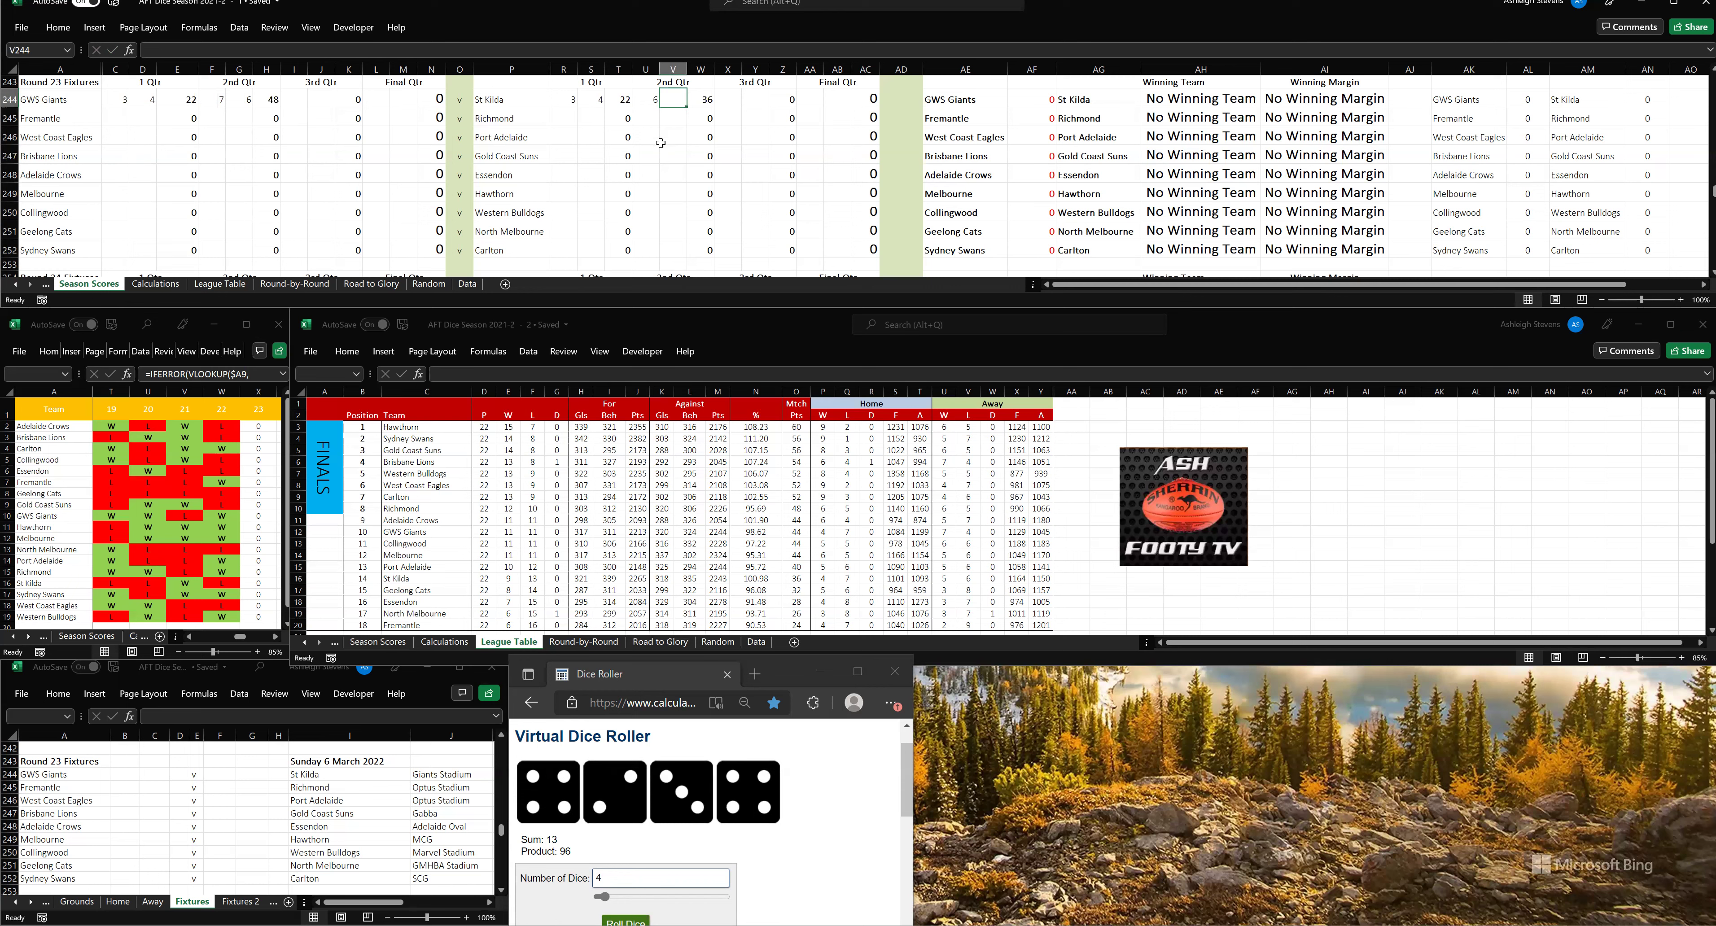
type("8")
left_click(673, 154)
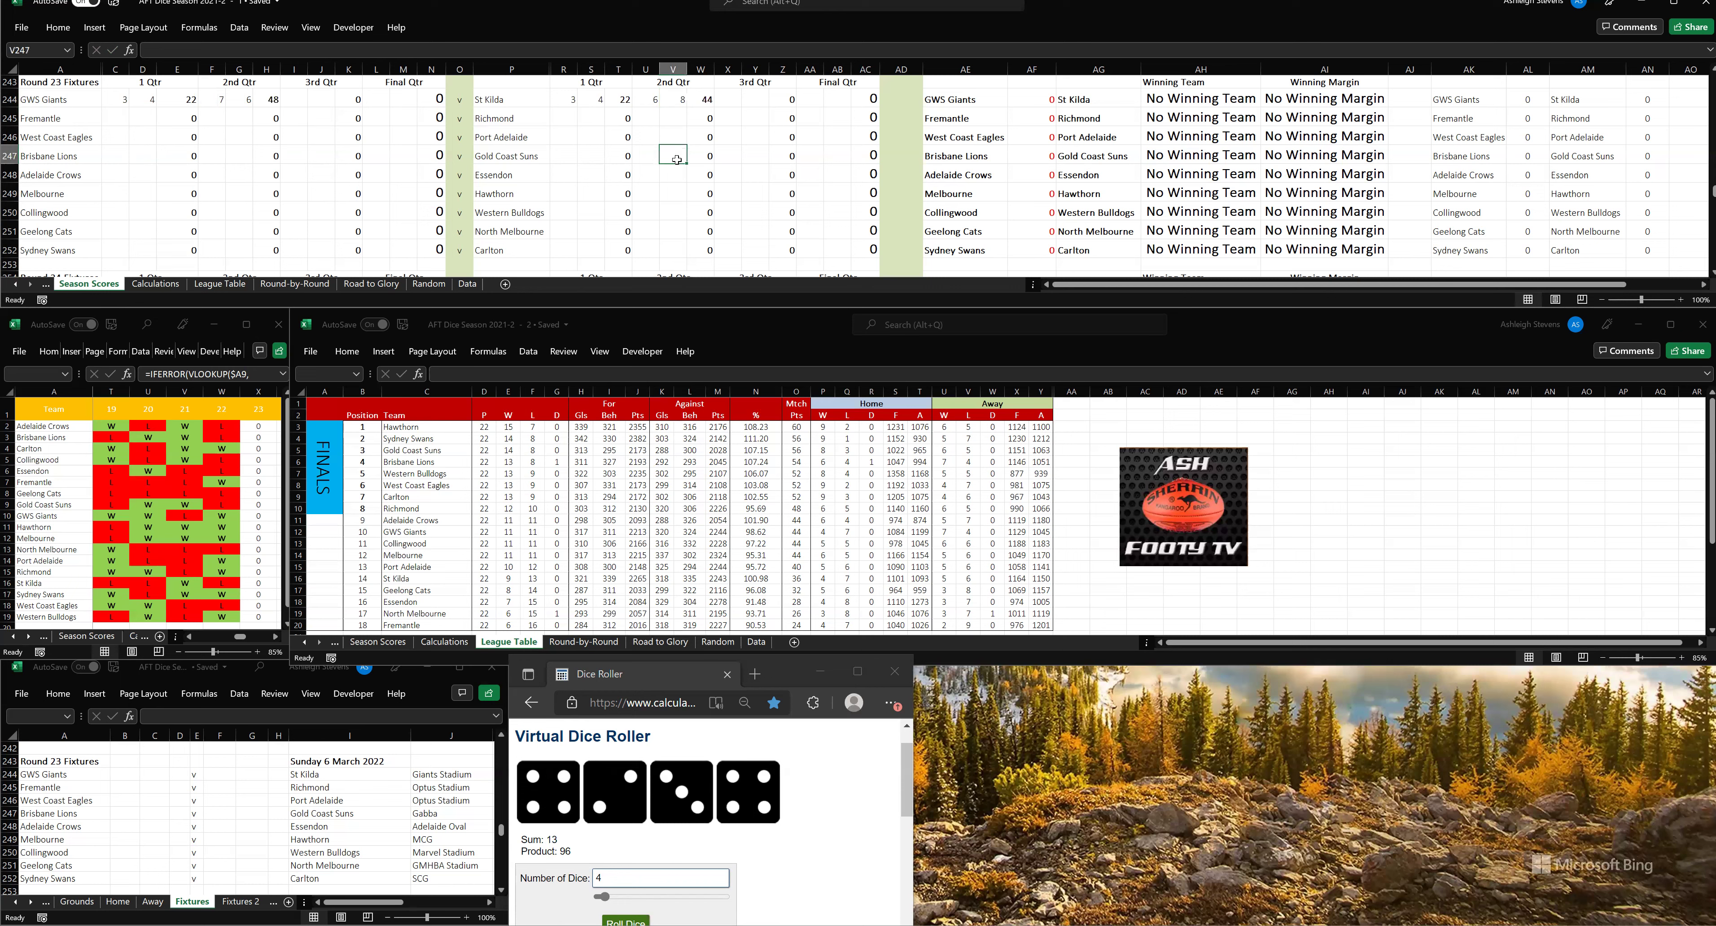
- Roll the four dice and enter GWS Giants' cumulative third-quarter score as 11 goals and 10 behinds
scroll(634, 910, "down", 1)
left_click(634, 909)
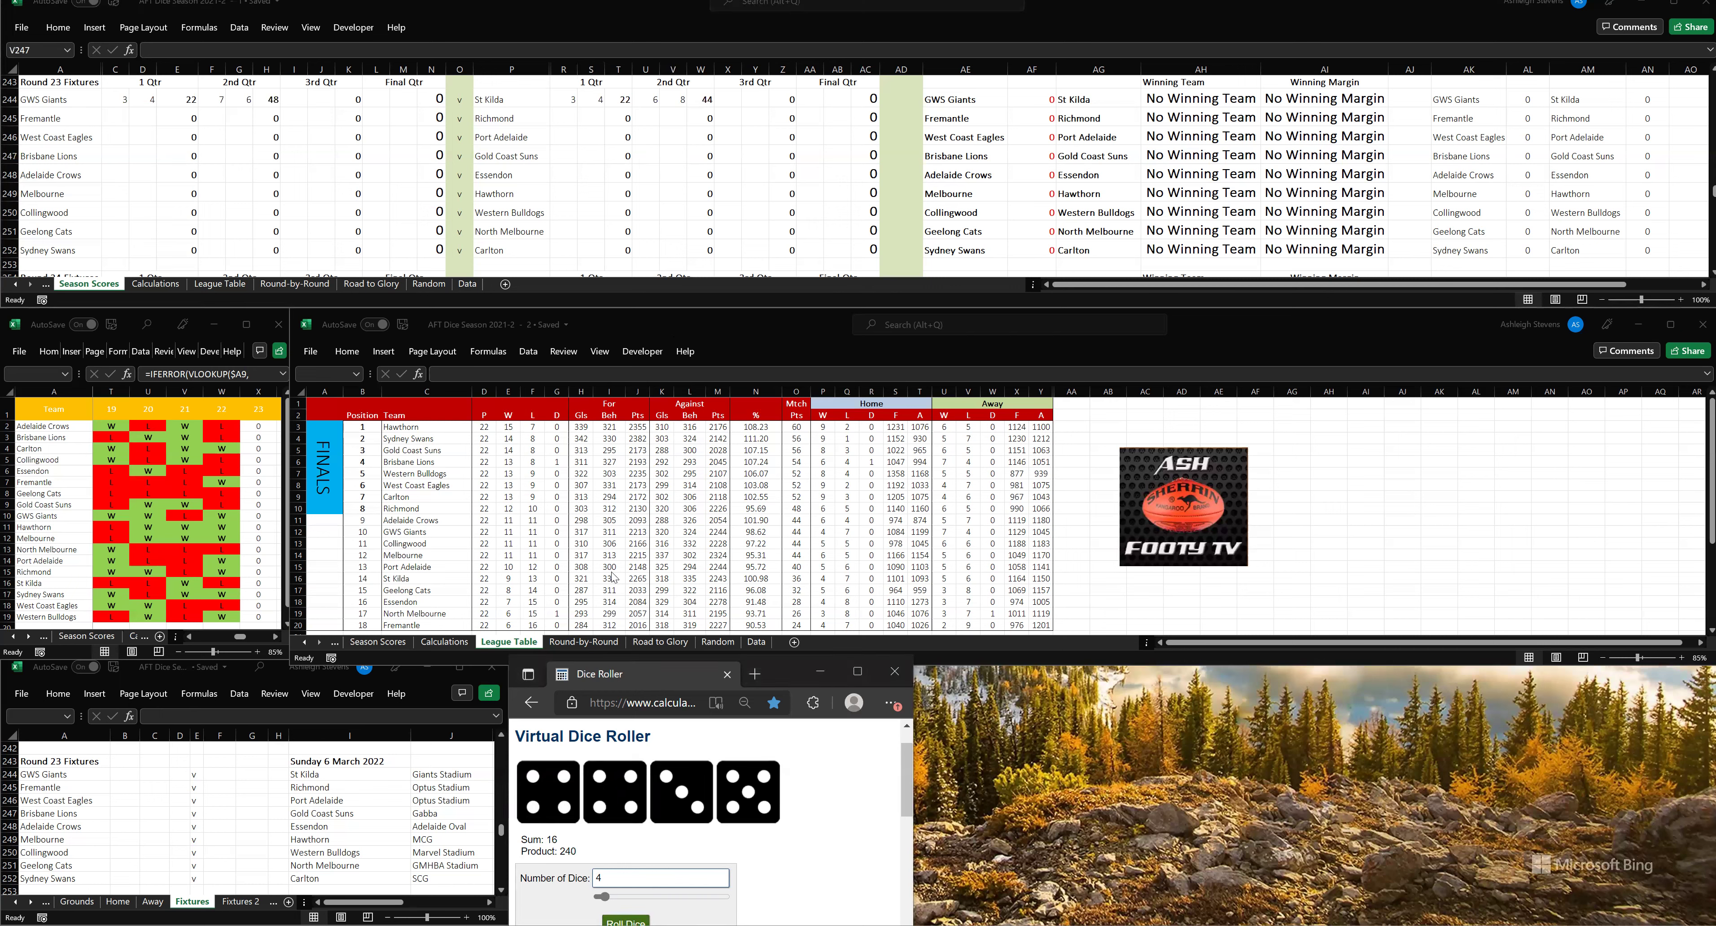
left_click(300, 98)
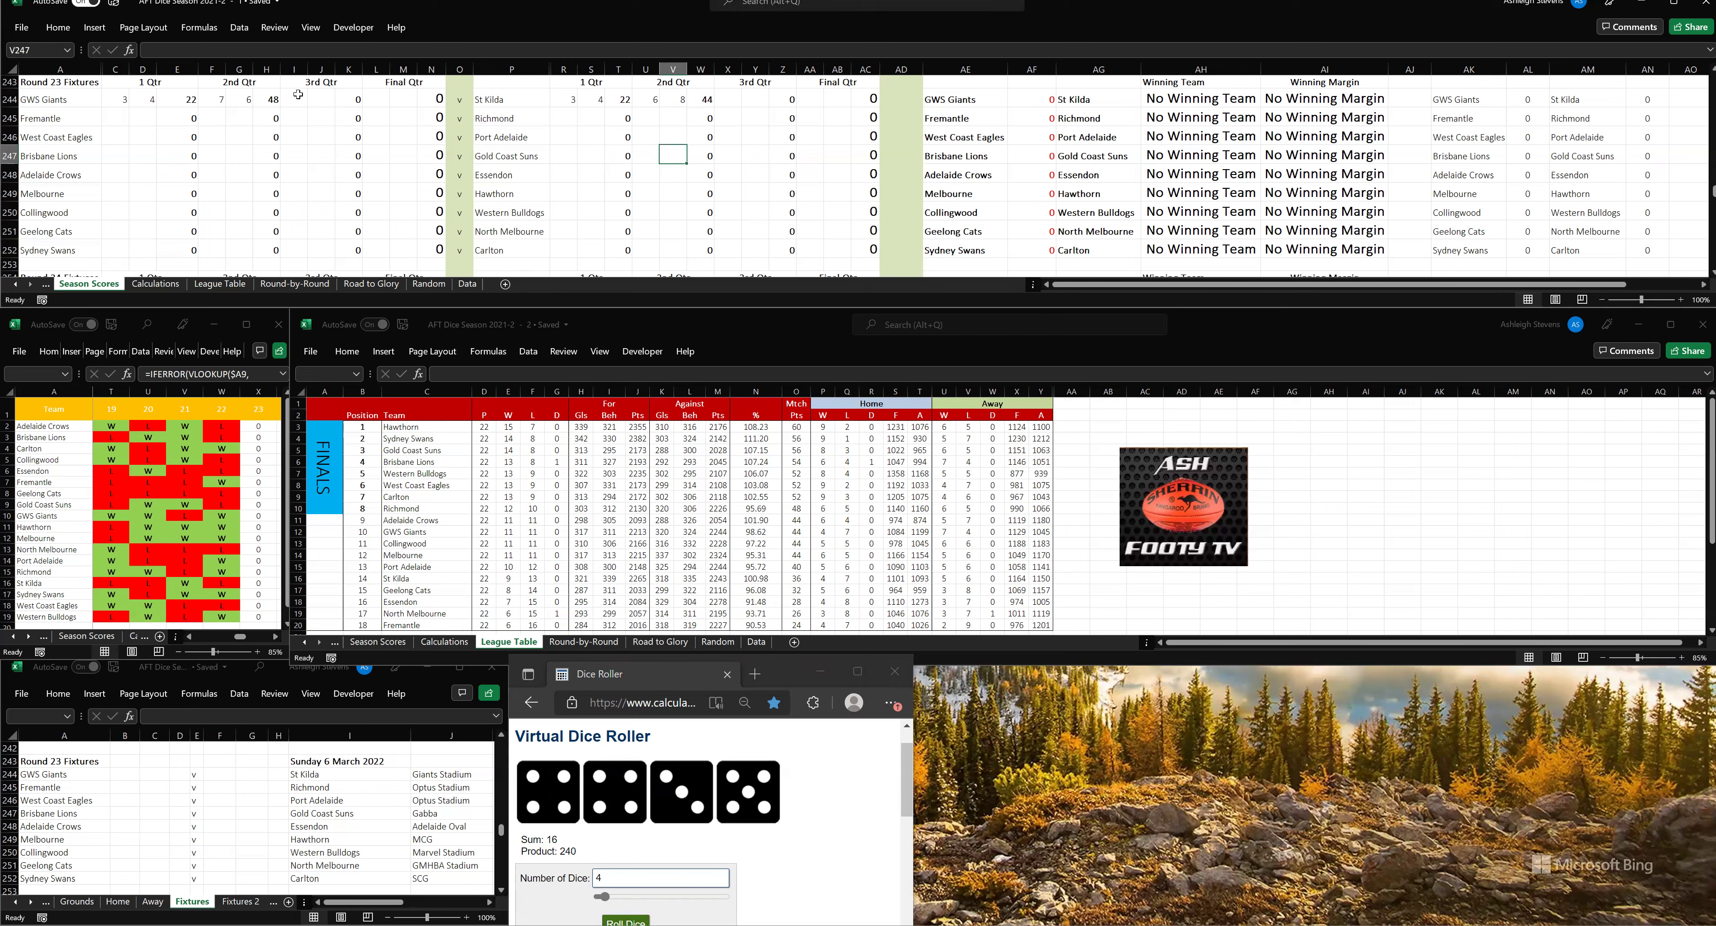
type("11")
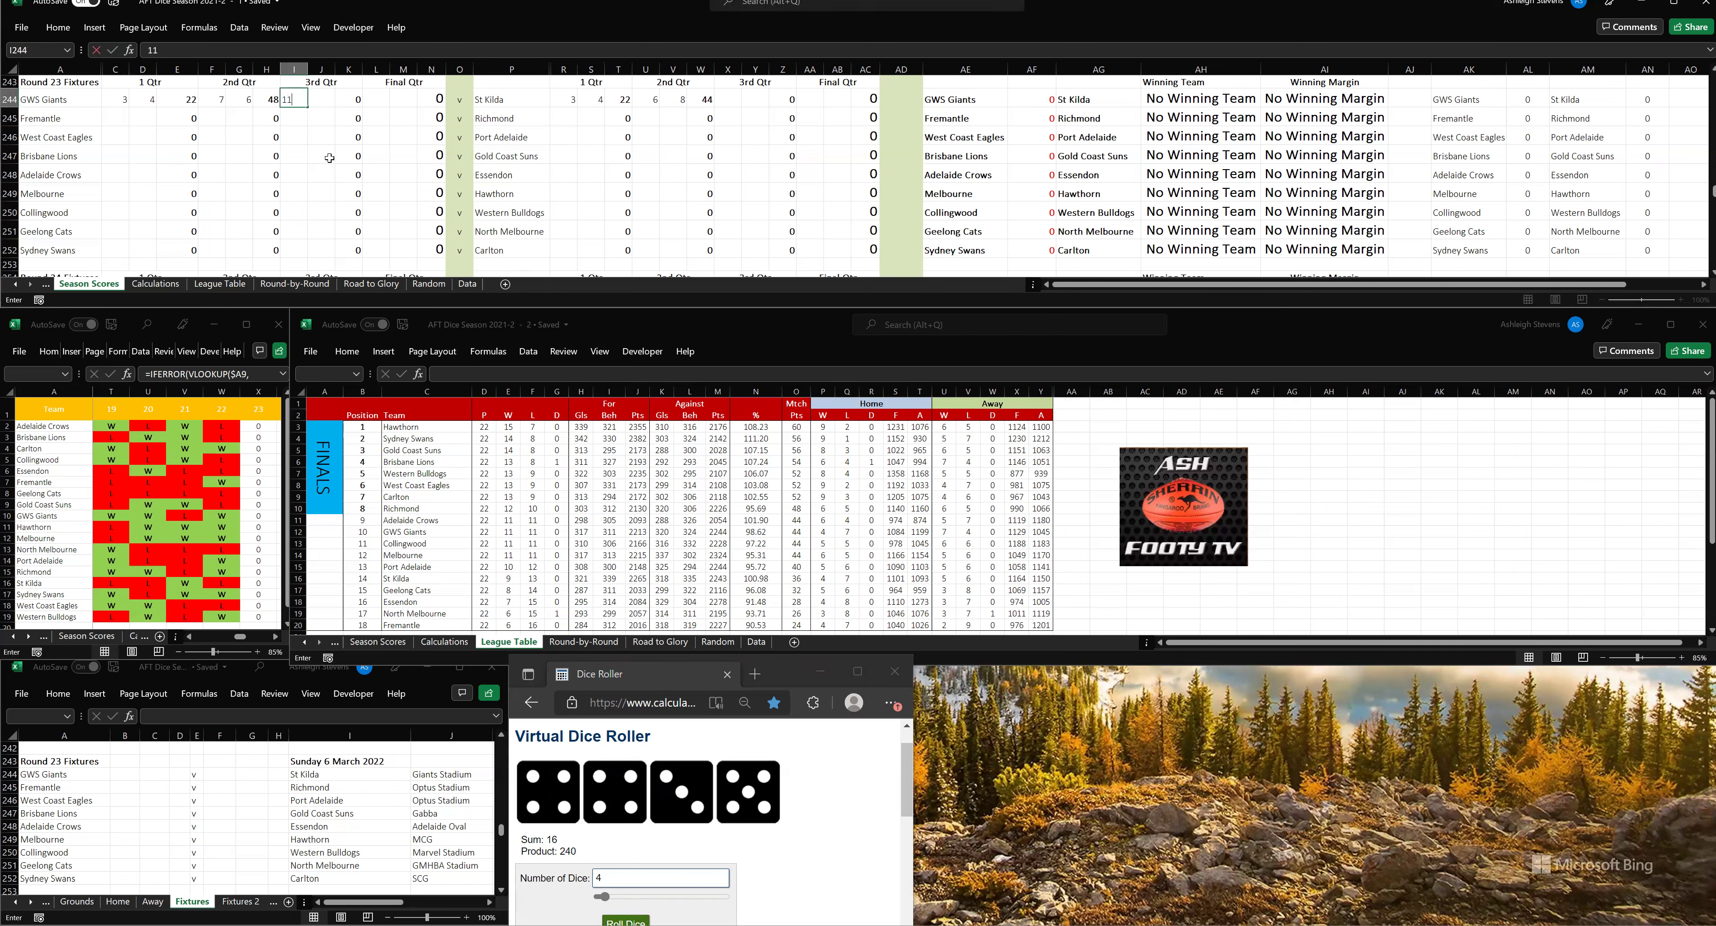
left_click(326, 104)
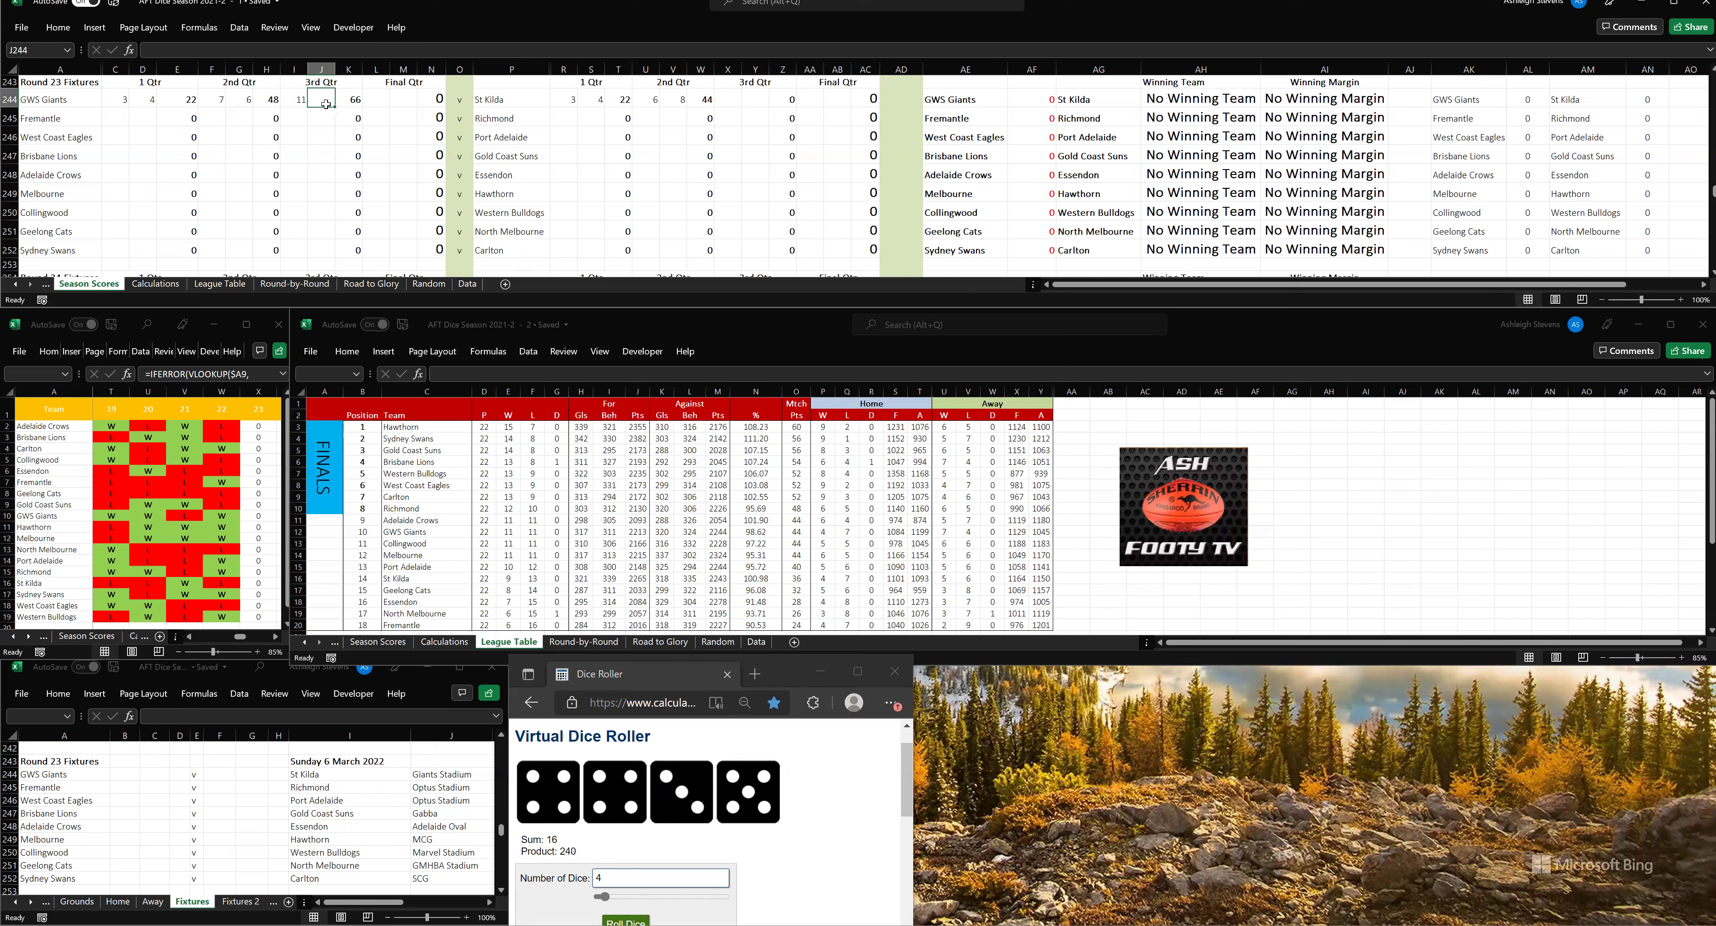
type("1")
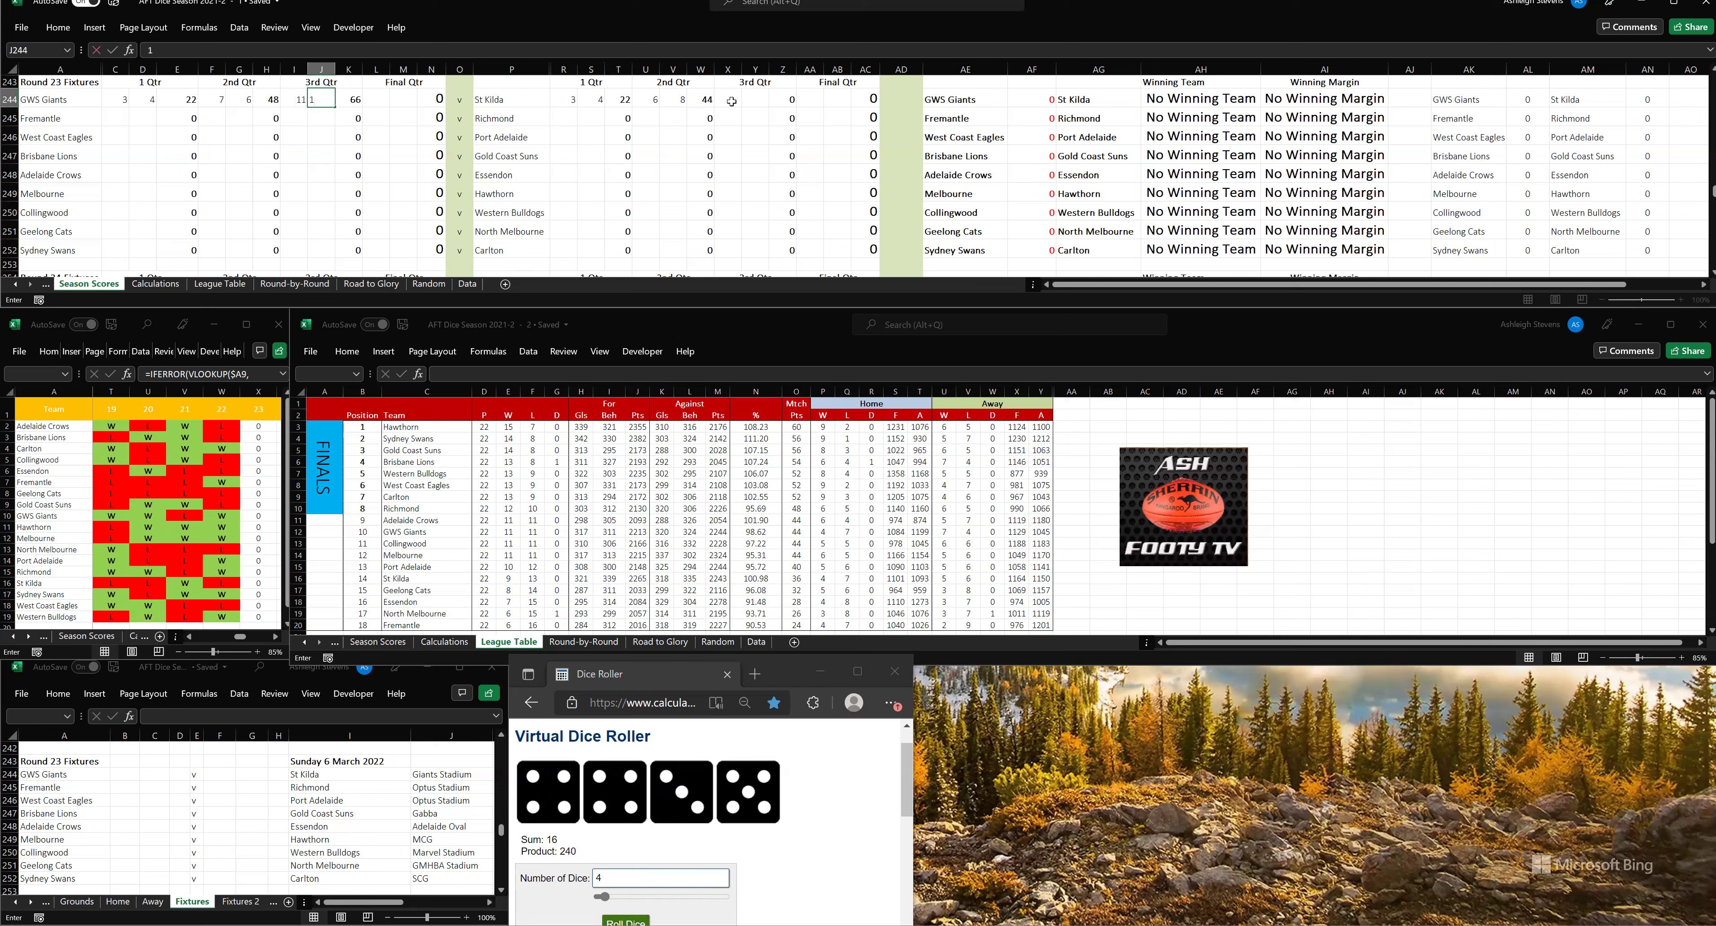
type("0")
- Enter St Kilda's cumulative third-quarter score as 9 goals and 13 behinds
left_click(730, 102)
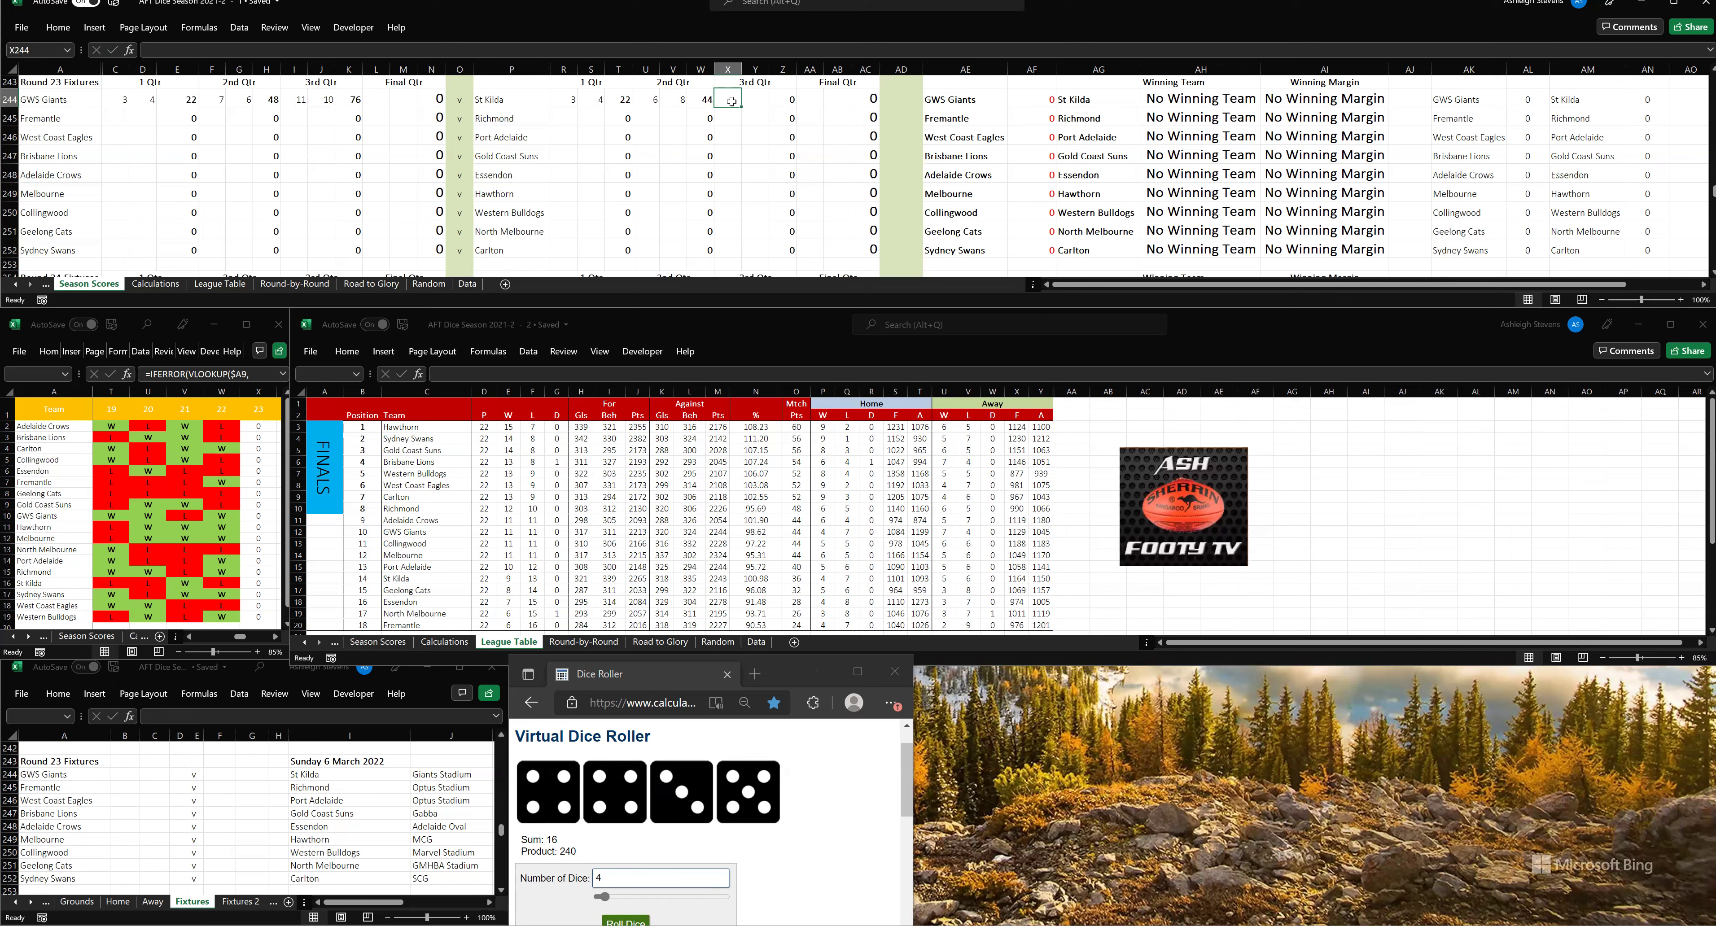
type("9")
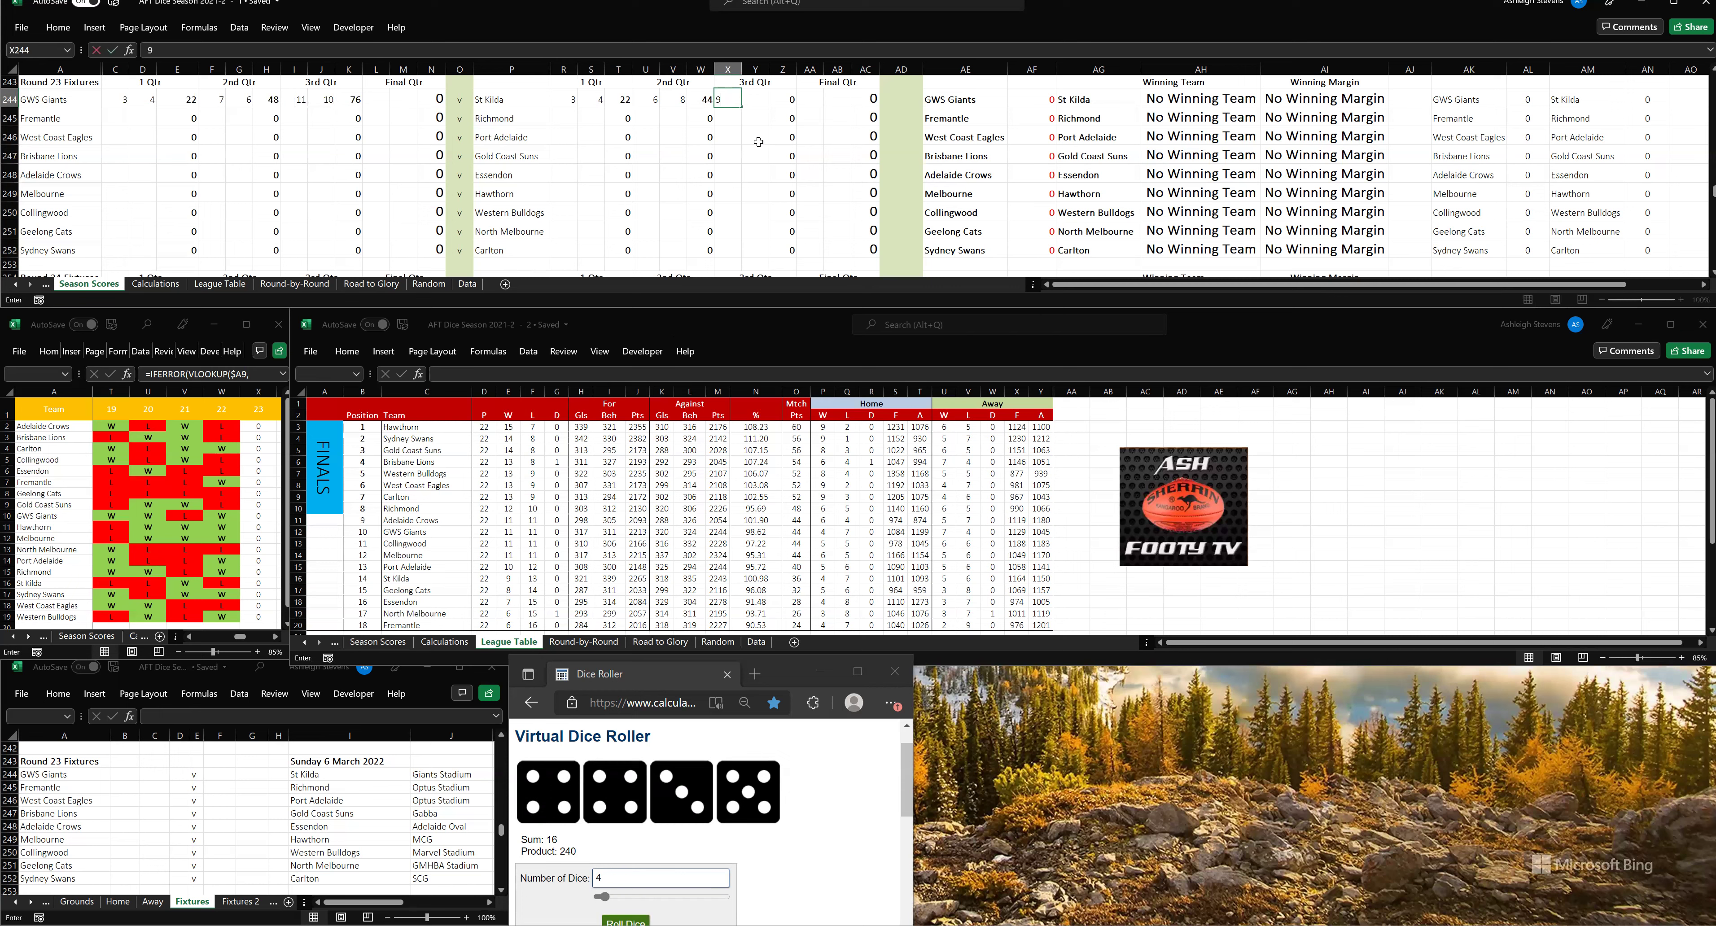
key("Tab")
type("13")
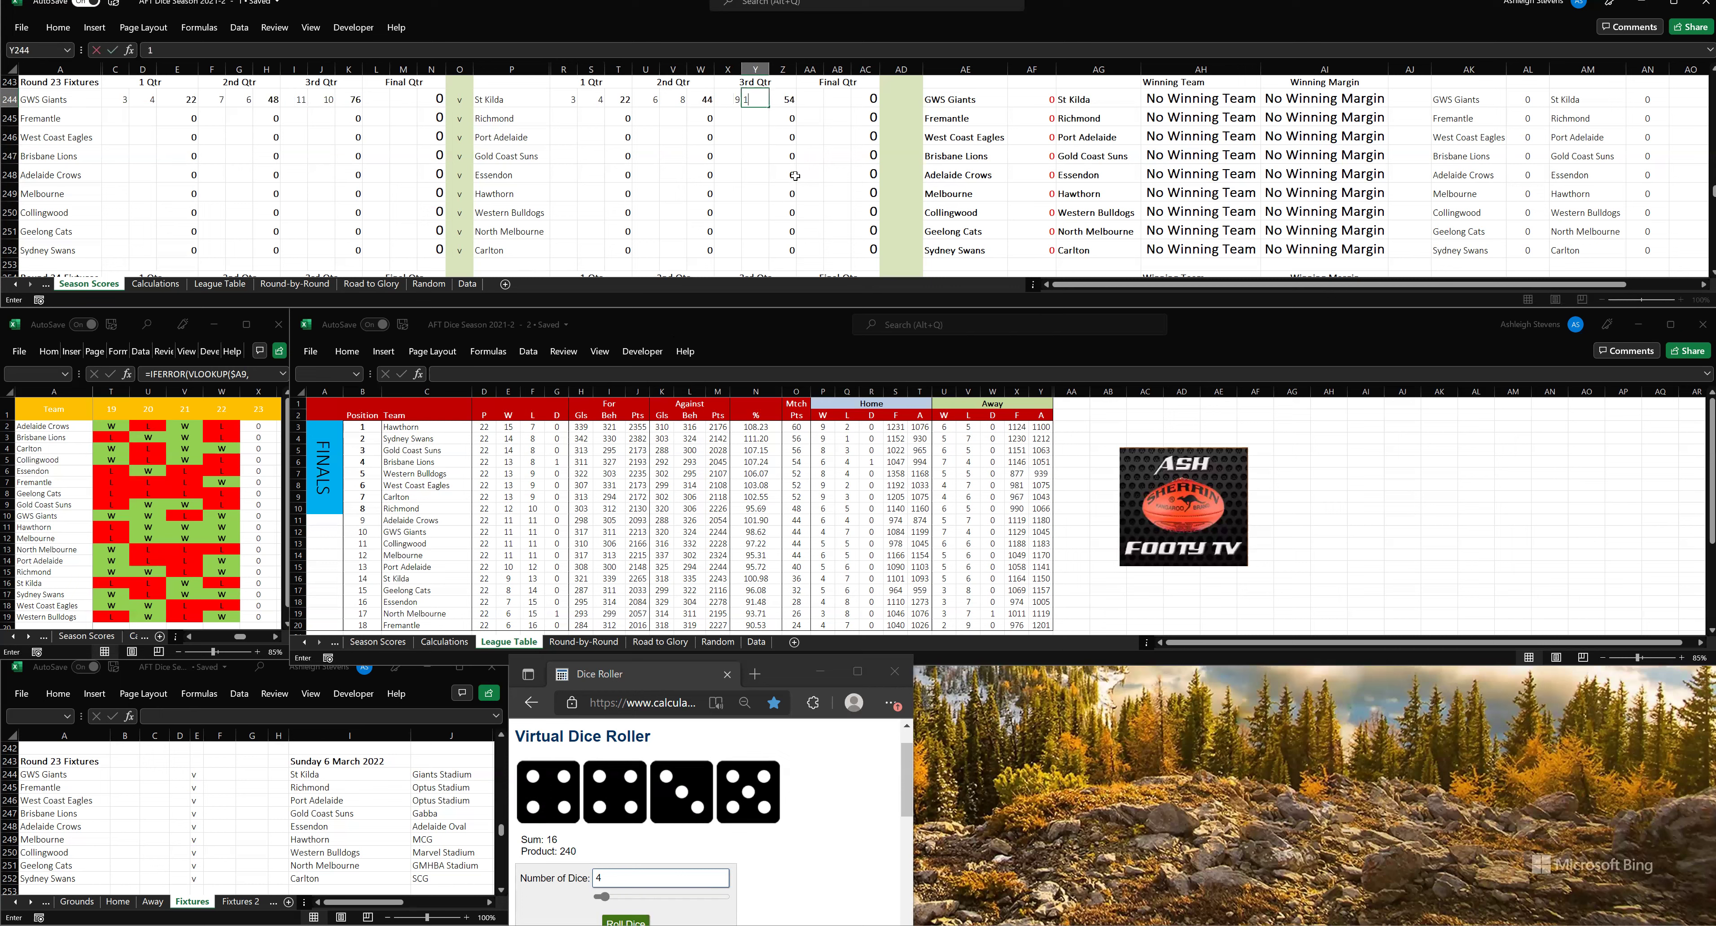
left_click(760, 172)
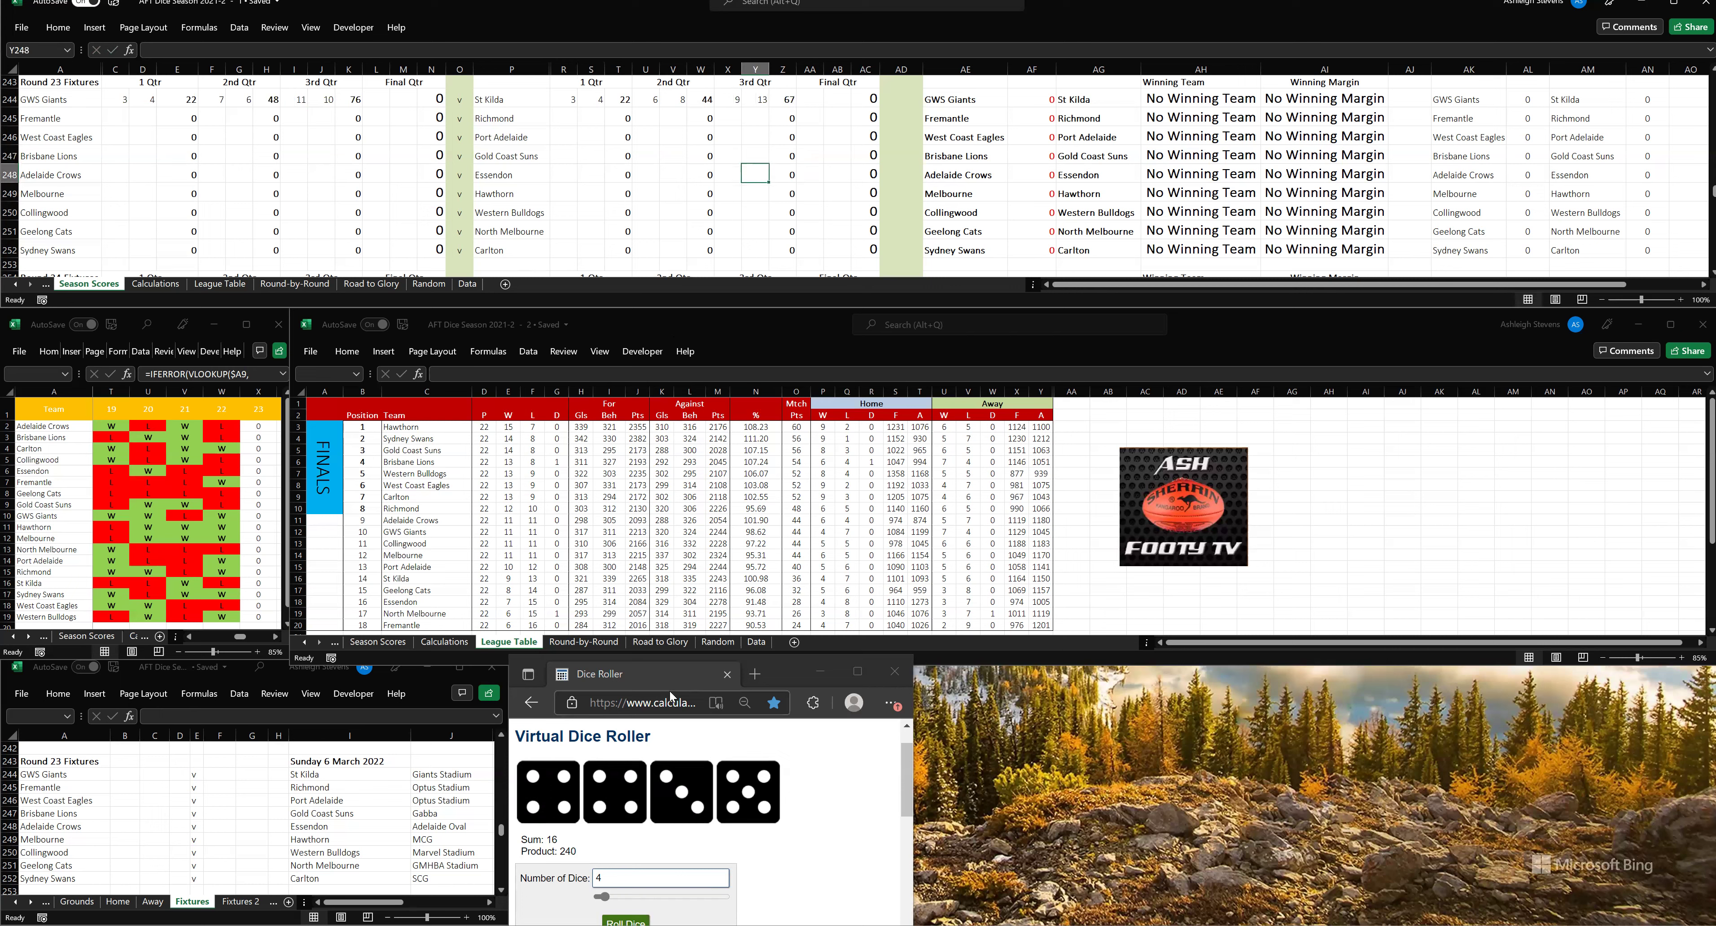
- Roll the four dice and enter GWS Giants' final-quarter score as 12 goals and 15 behinds
left_click(634, 910)
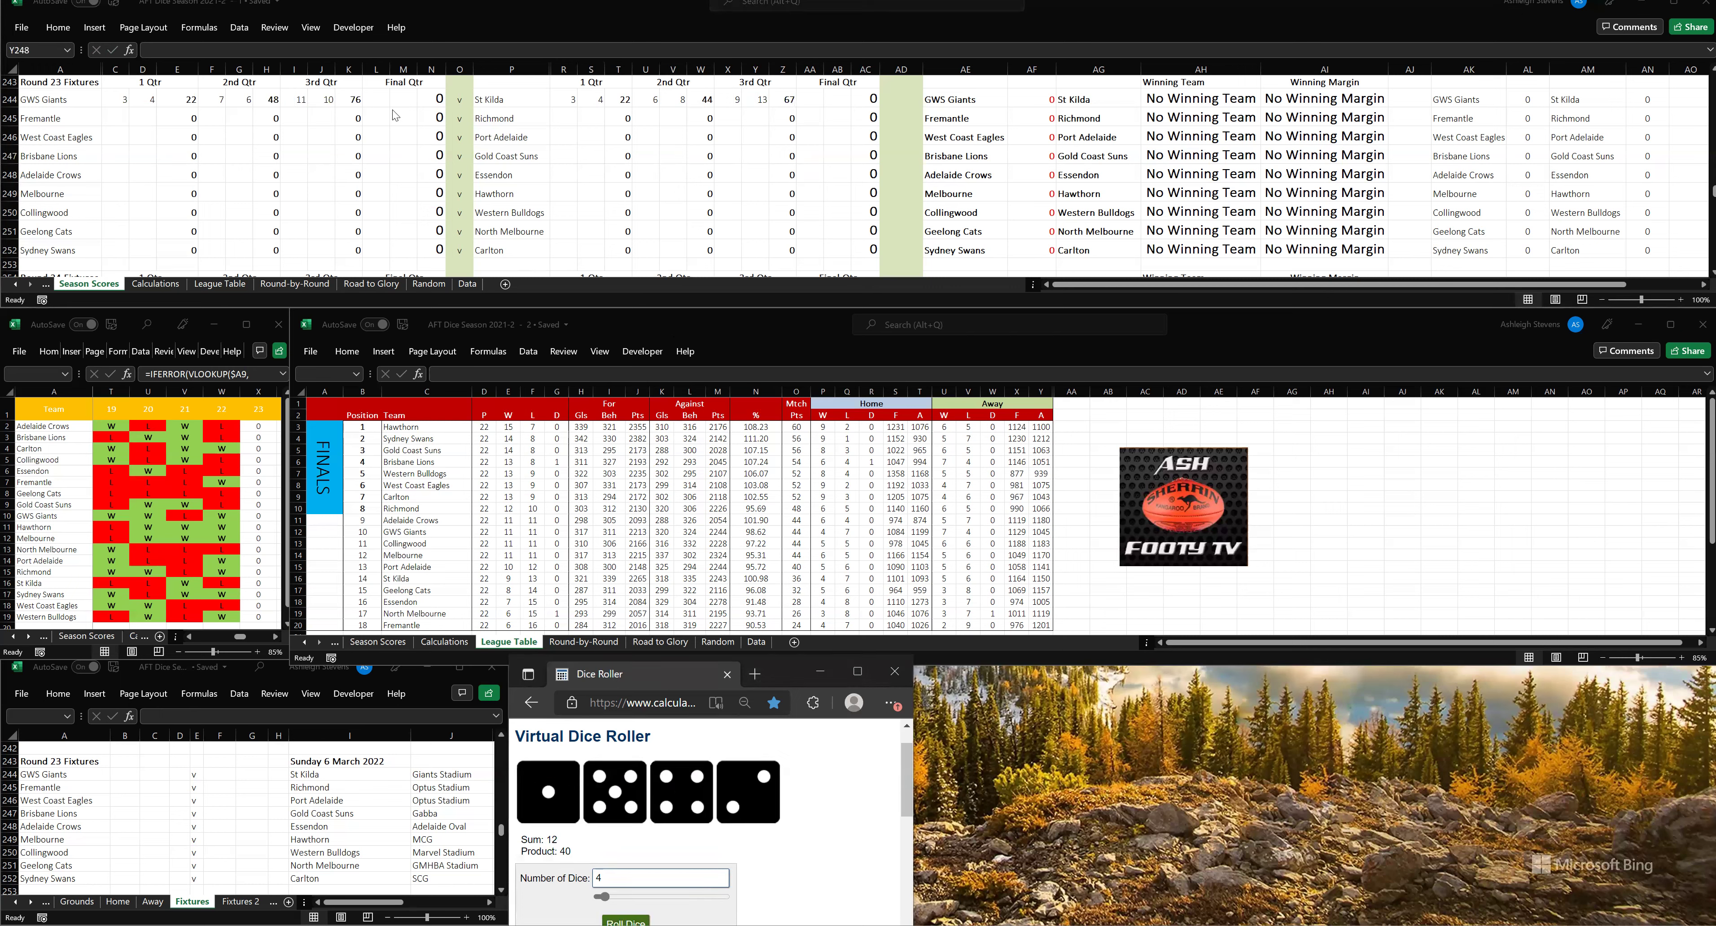
left_click(381, 99)
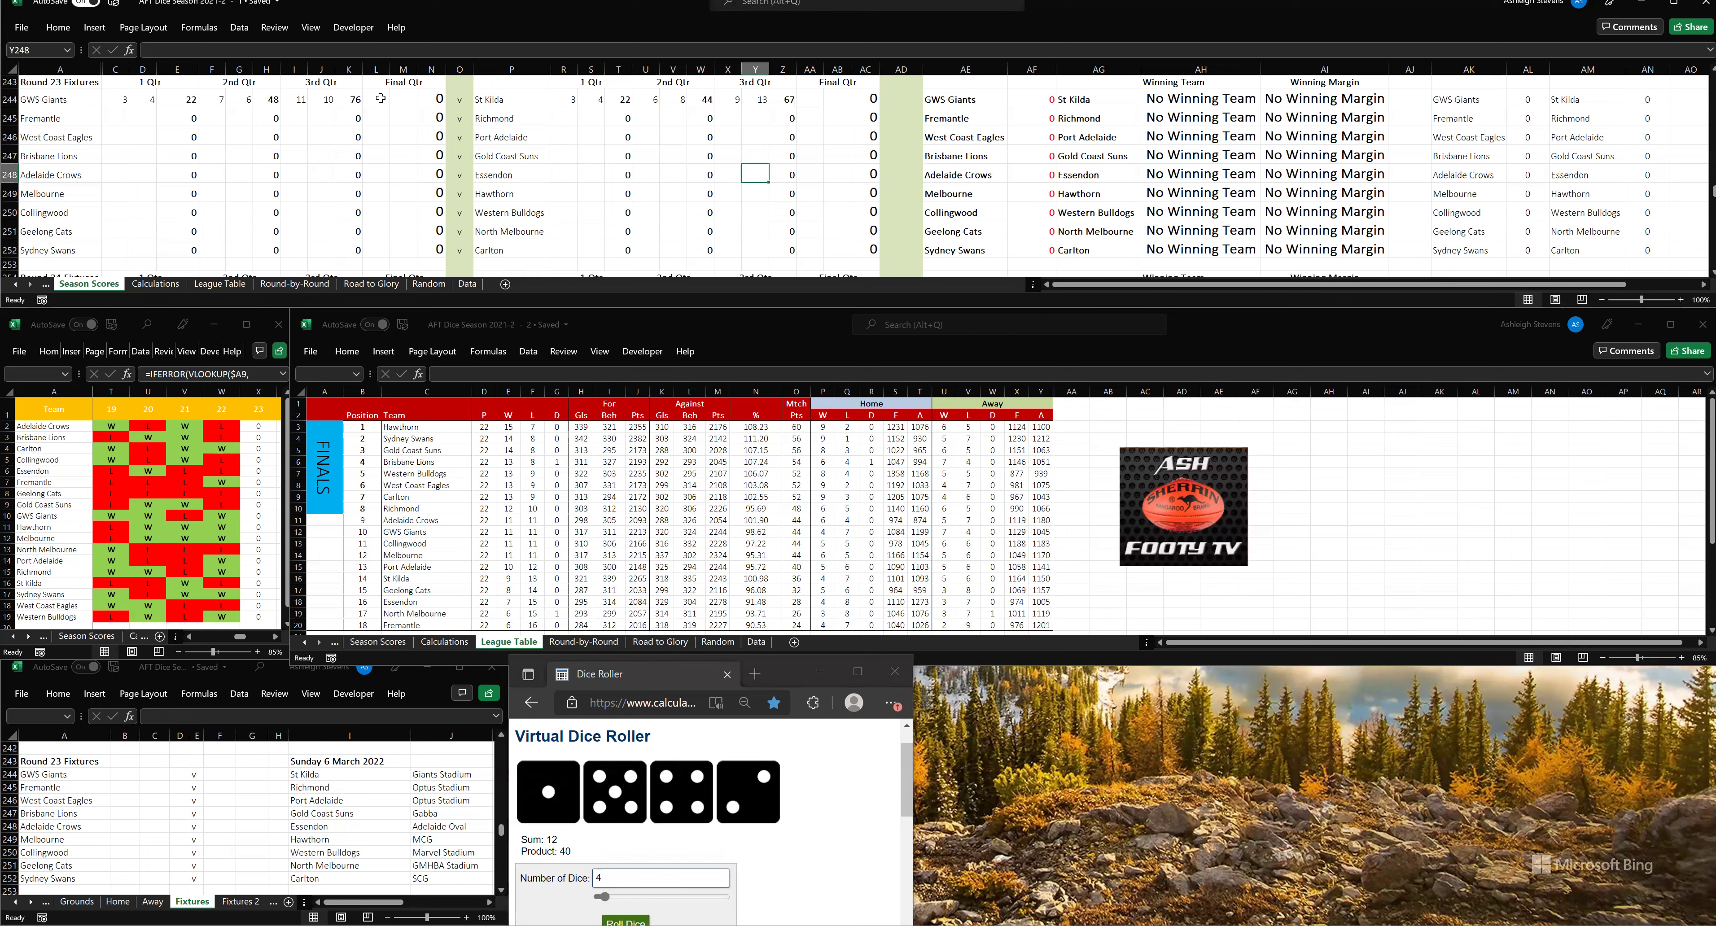
left_click(380, 99)
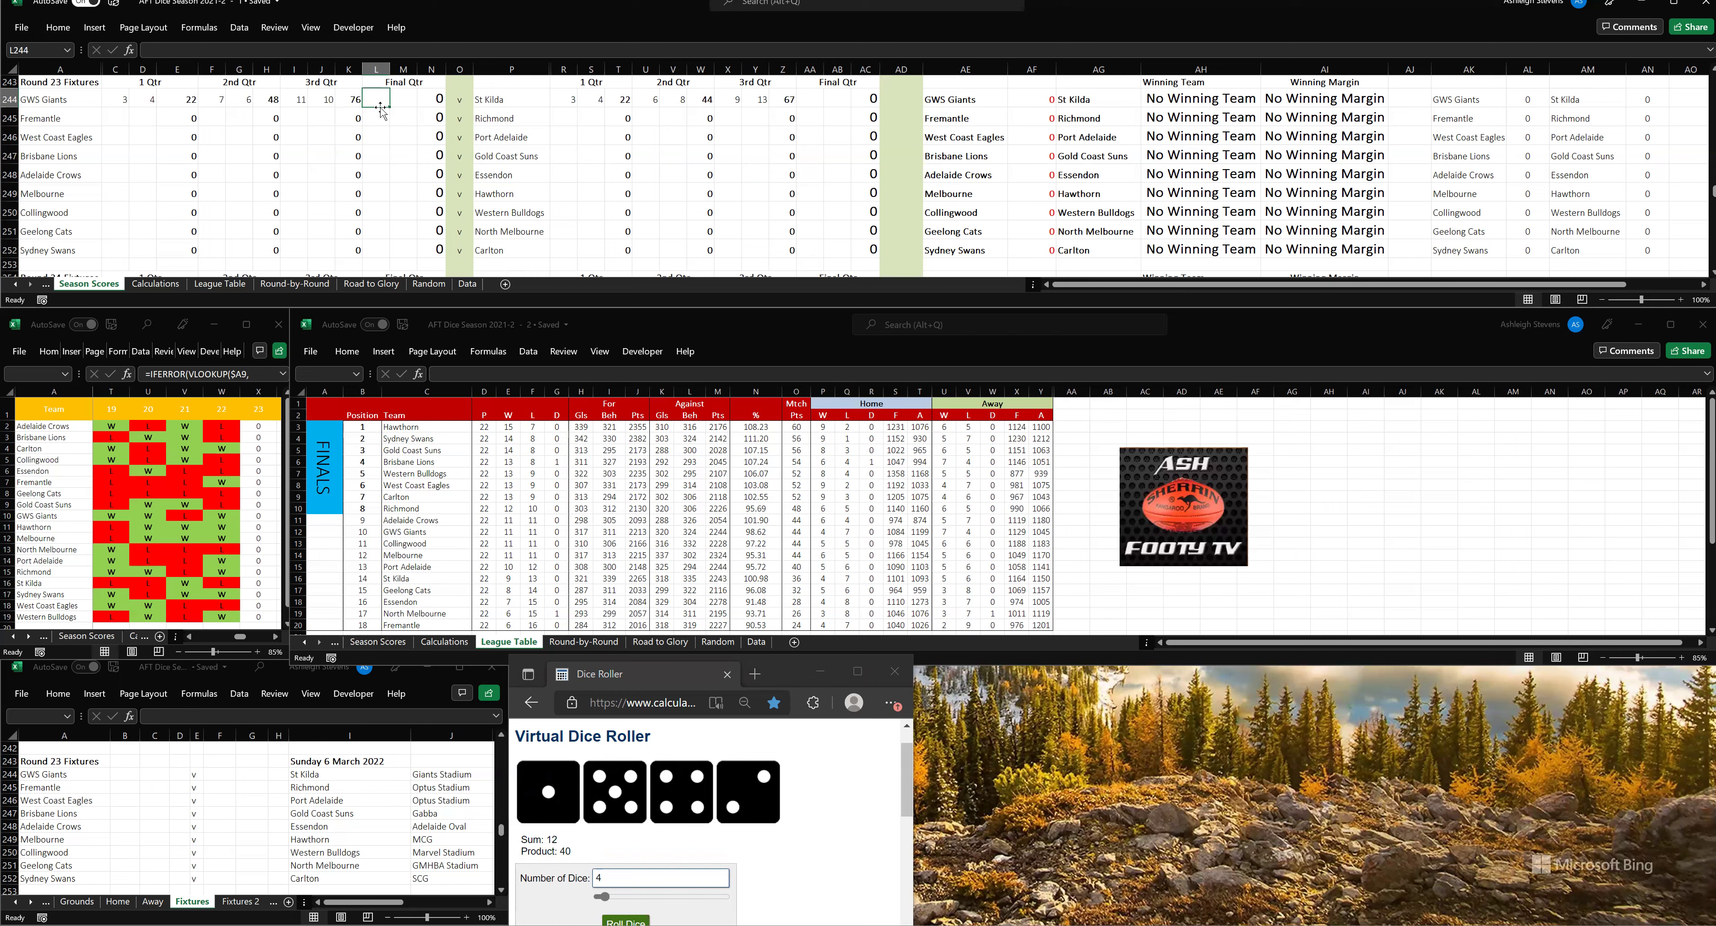
type("12")
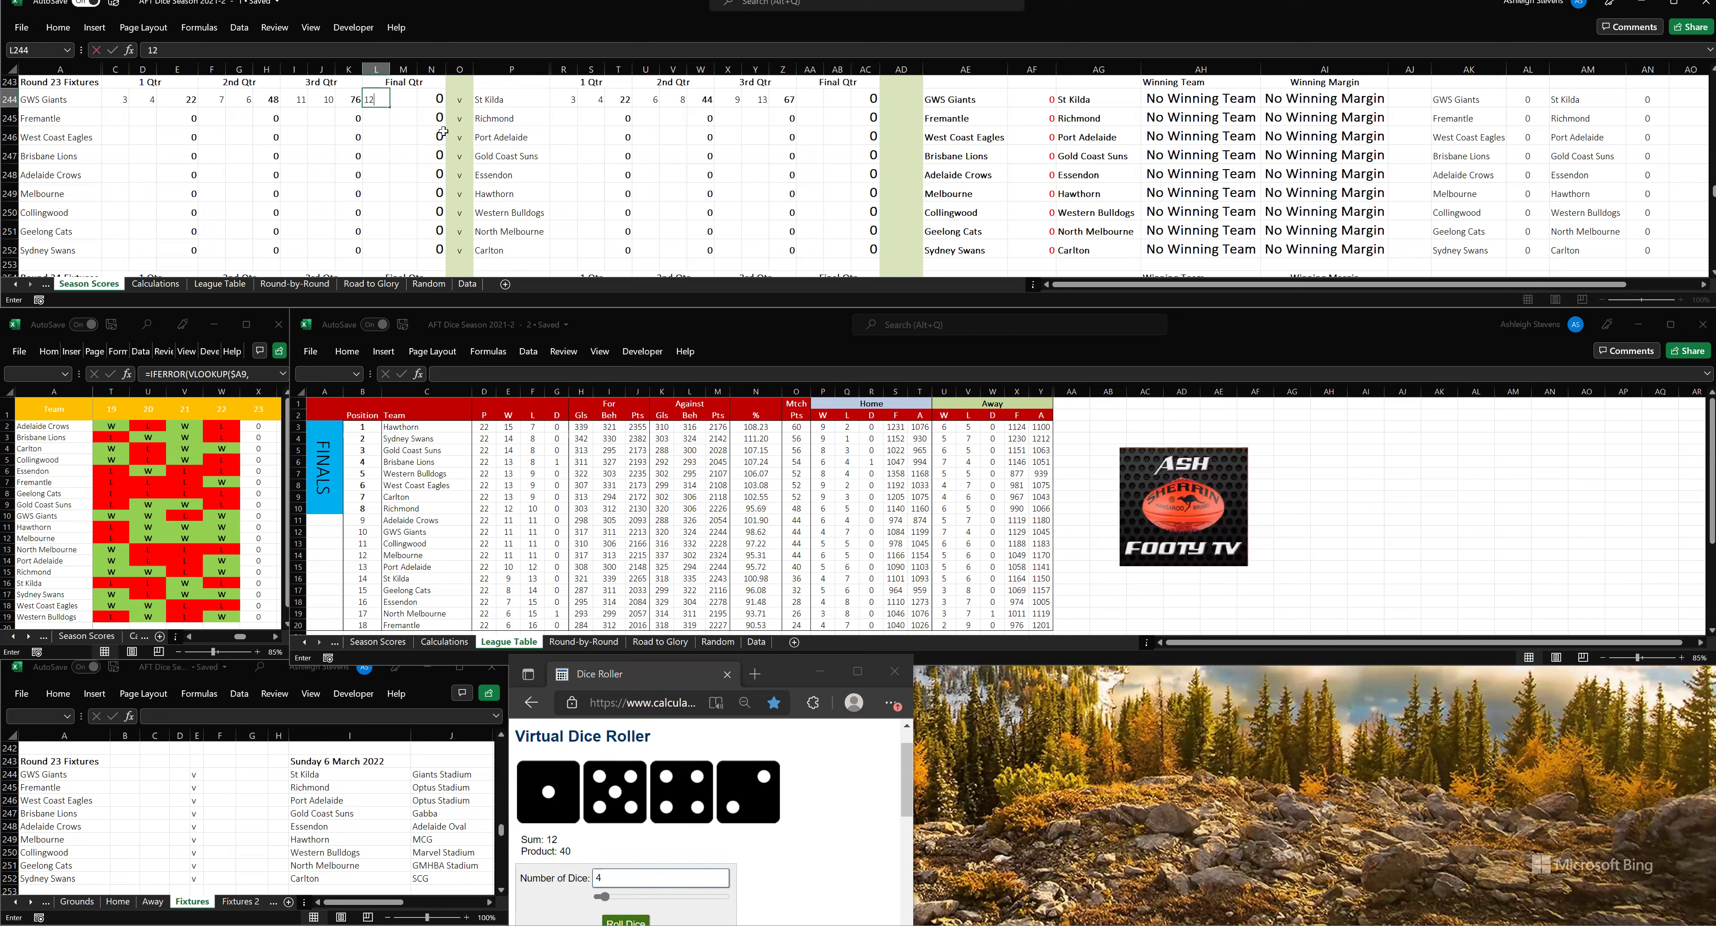
key("Tab")
type("1")
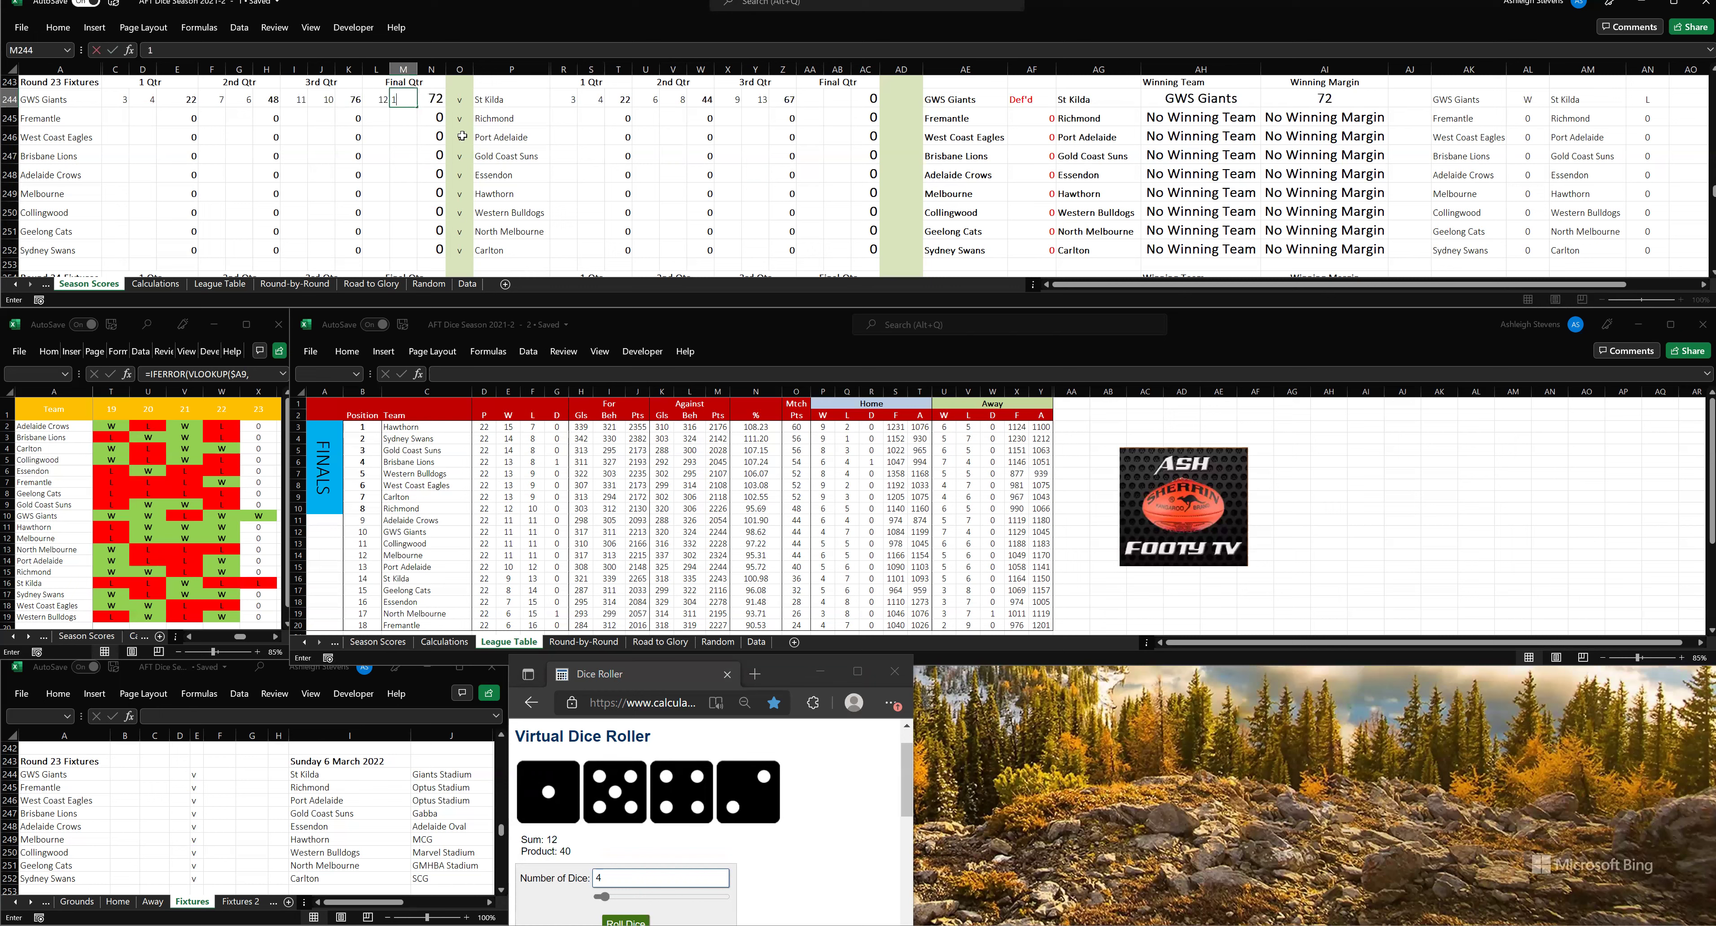
- Enter St Kilda's final-quarter score as 13 goals and 16 behinds
left_click(812, 97)
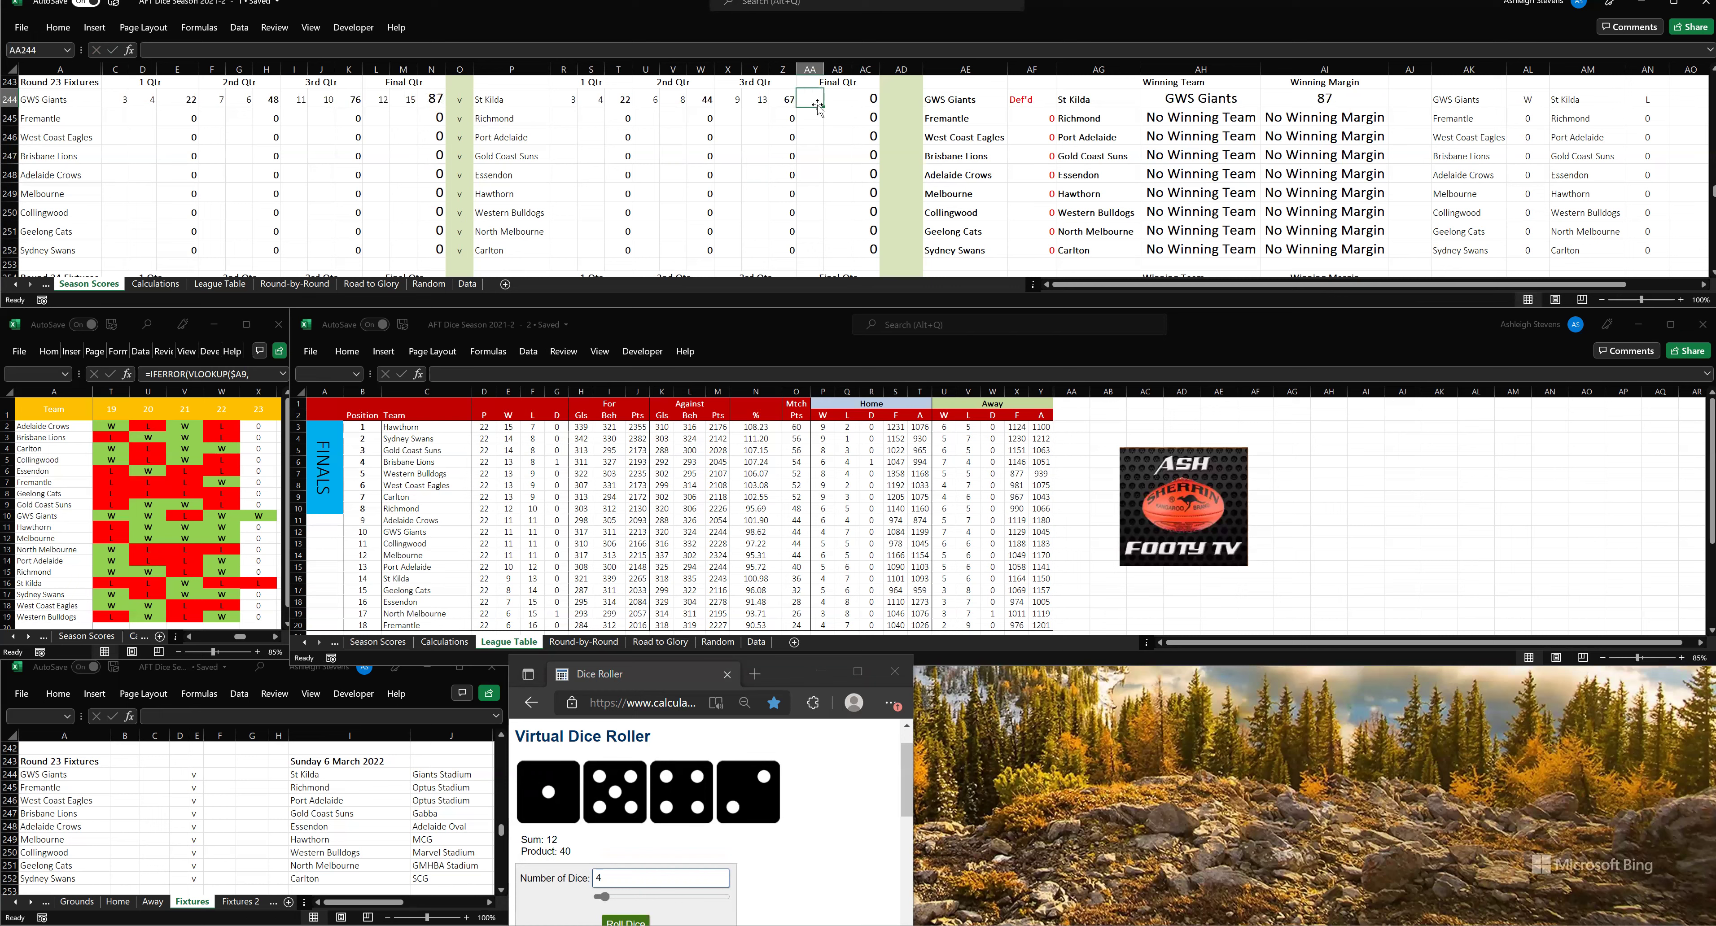
type("13")
key("Tab")
type("16")
left_click(834, 154)
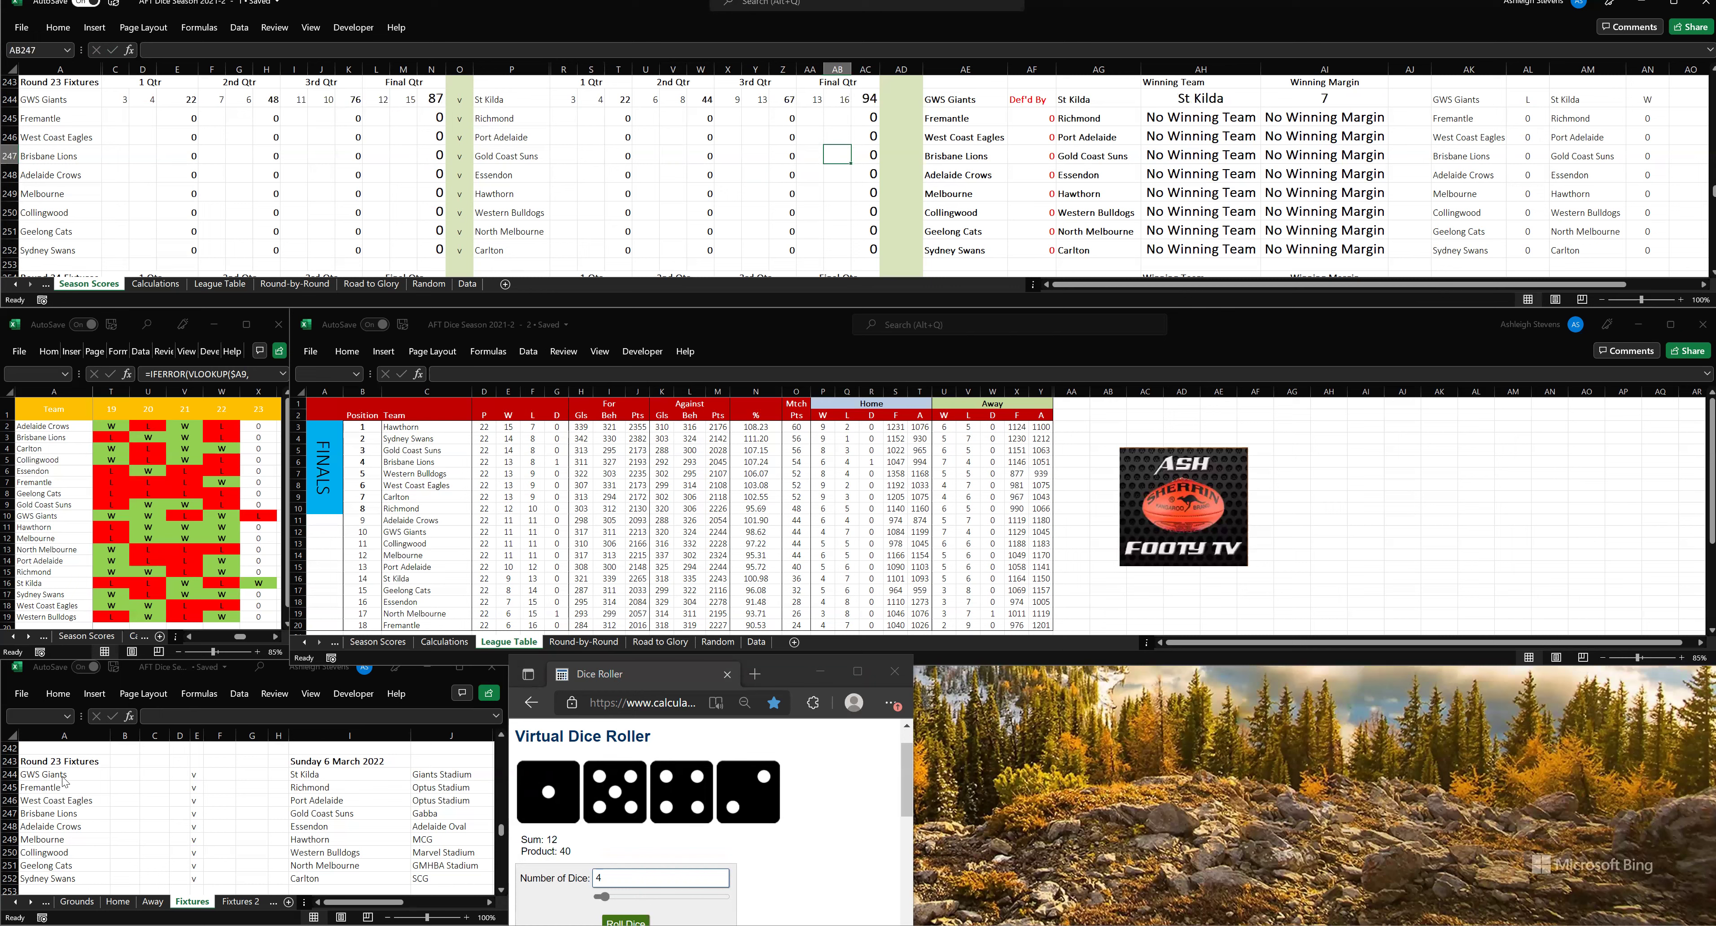
- On the Fixtures sheet, copy the Carlton v Brisbane Lions score formulas in B241:H241 into the GWS Giants v St Kilda row starting at B244
left_click(501, 734)
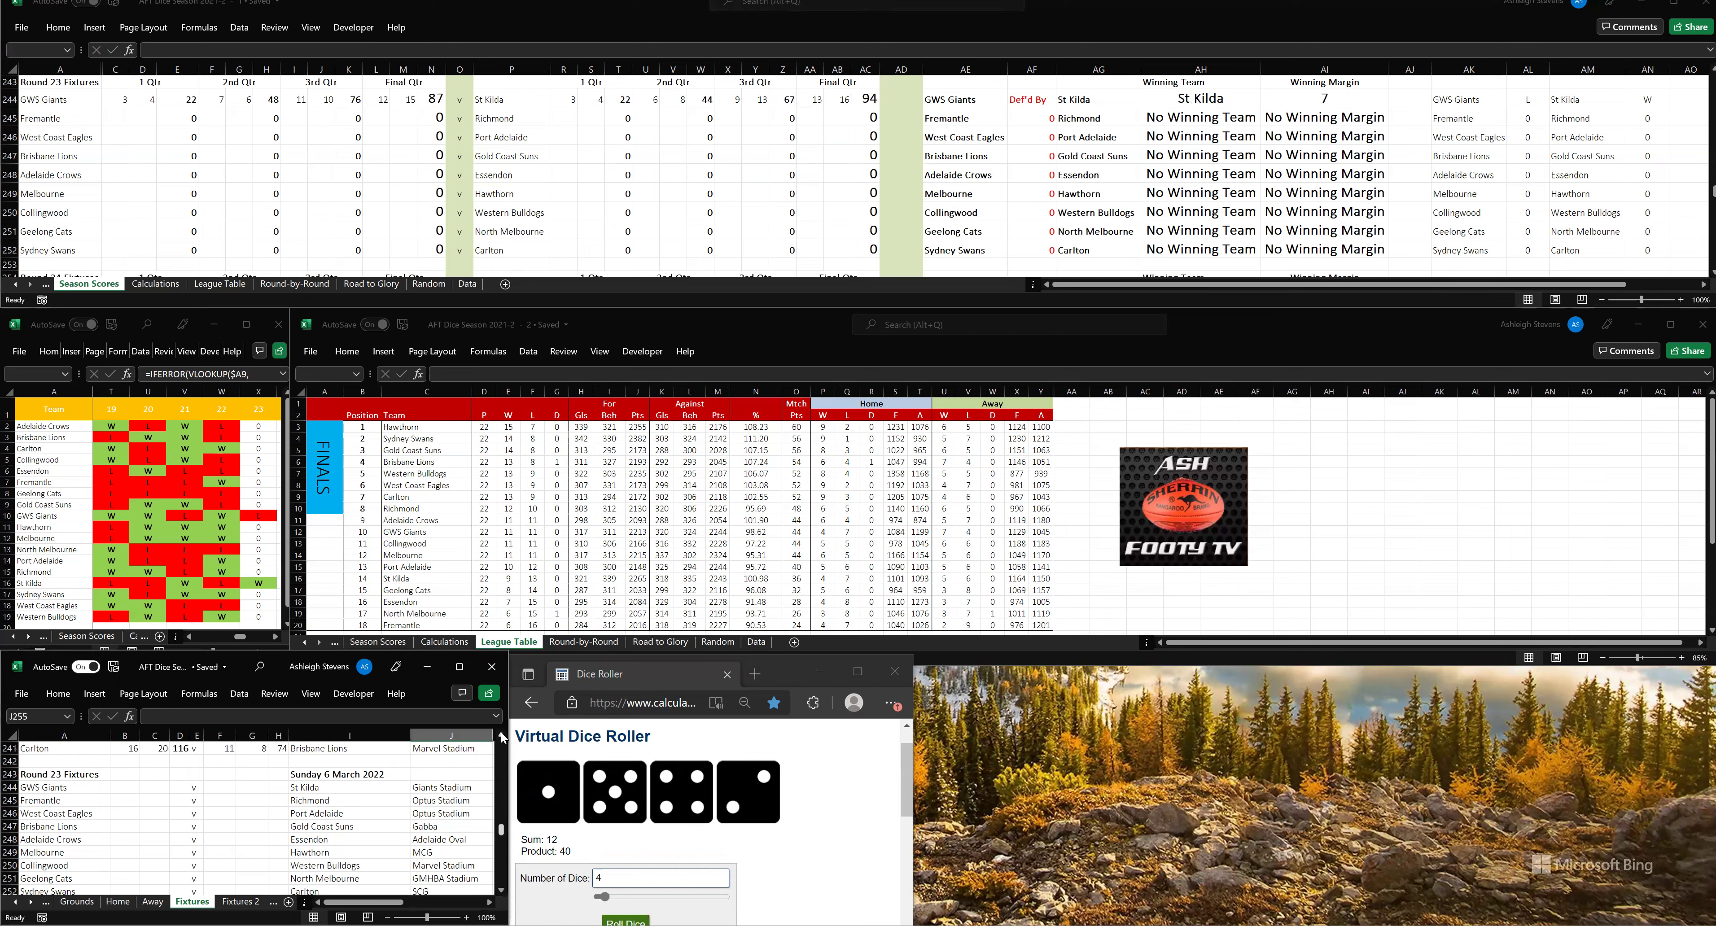
left_click_drag(134, 750, 282, 748)
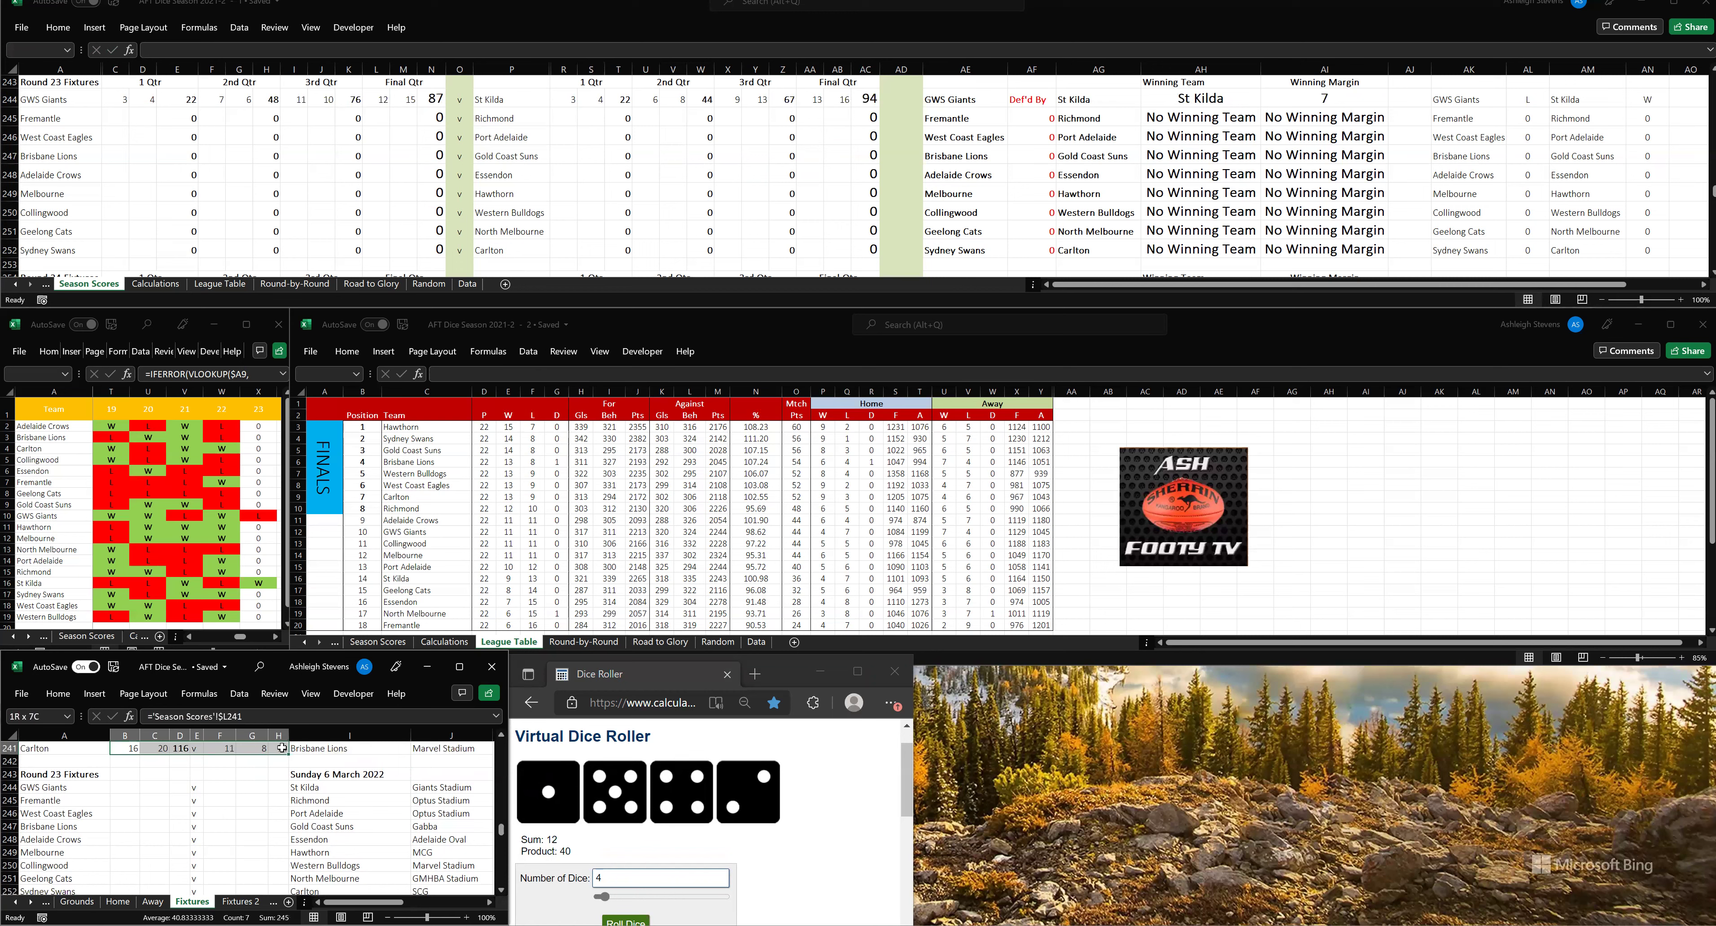
right_click(175, 749)
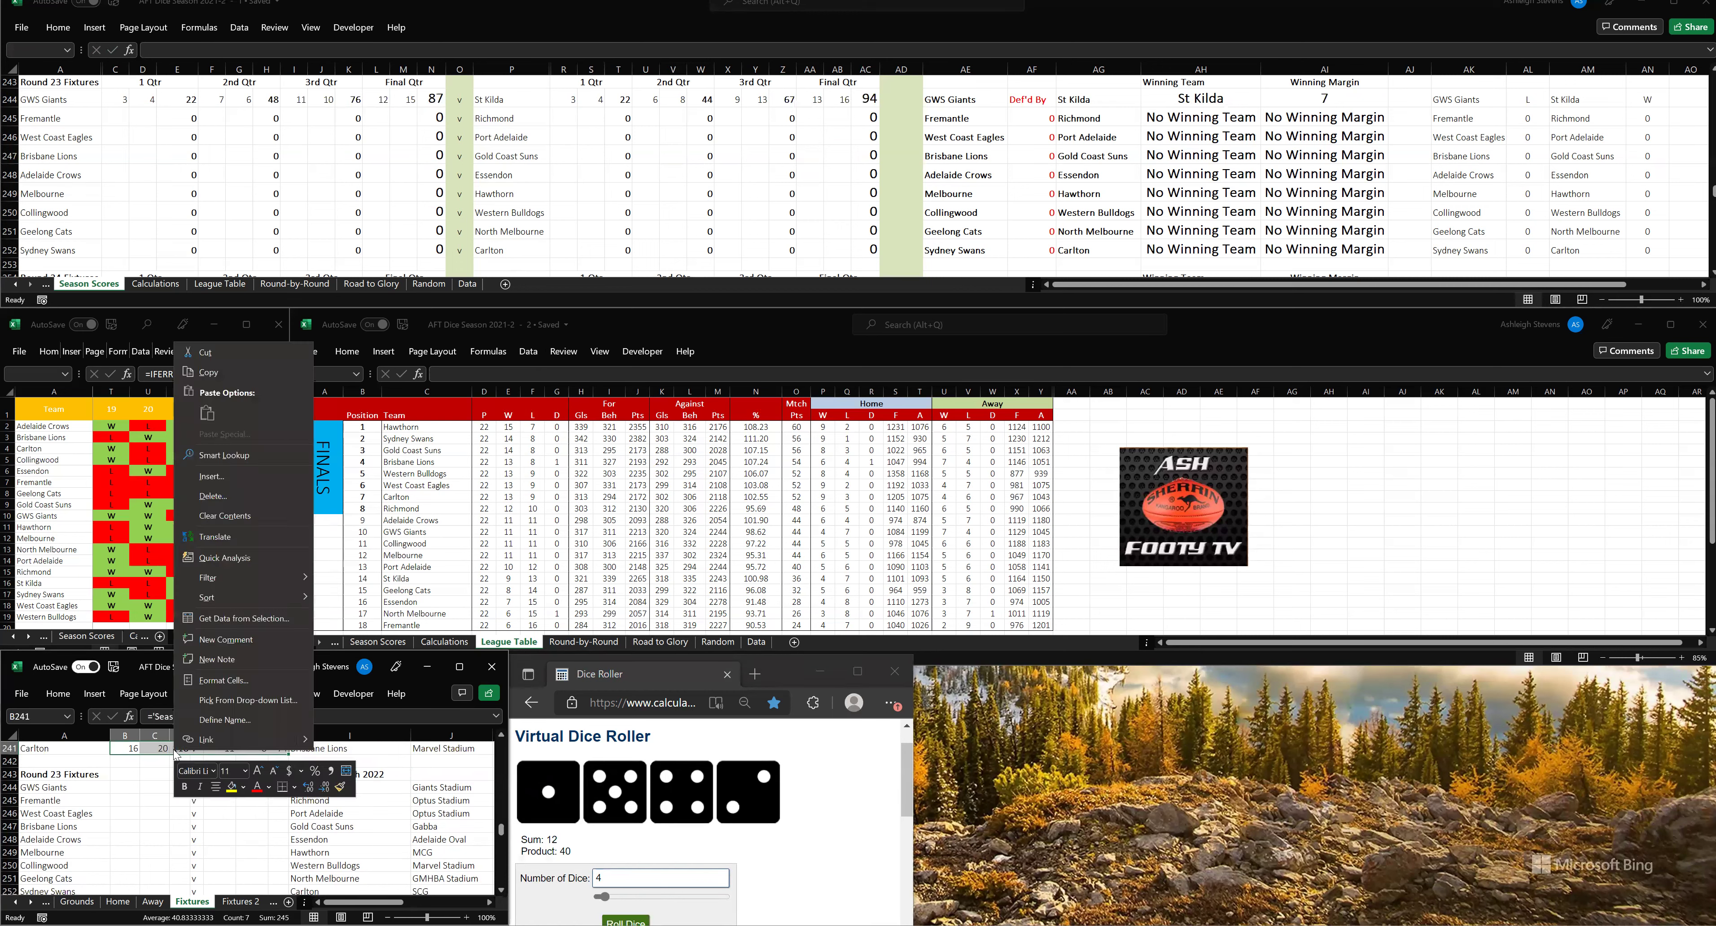
left_click(219, 372)
left_click(125, 790)
right_click(125, 790)
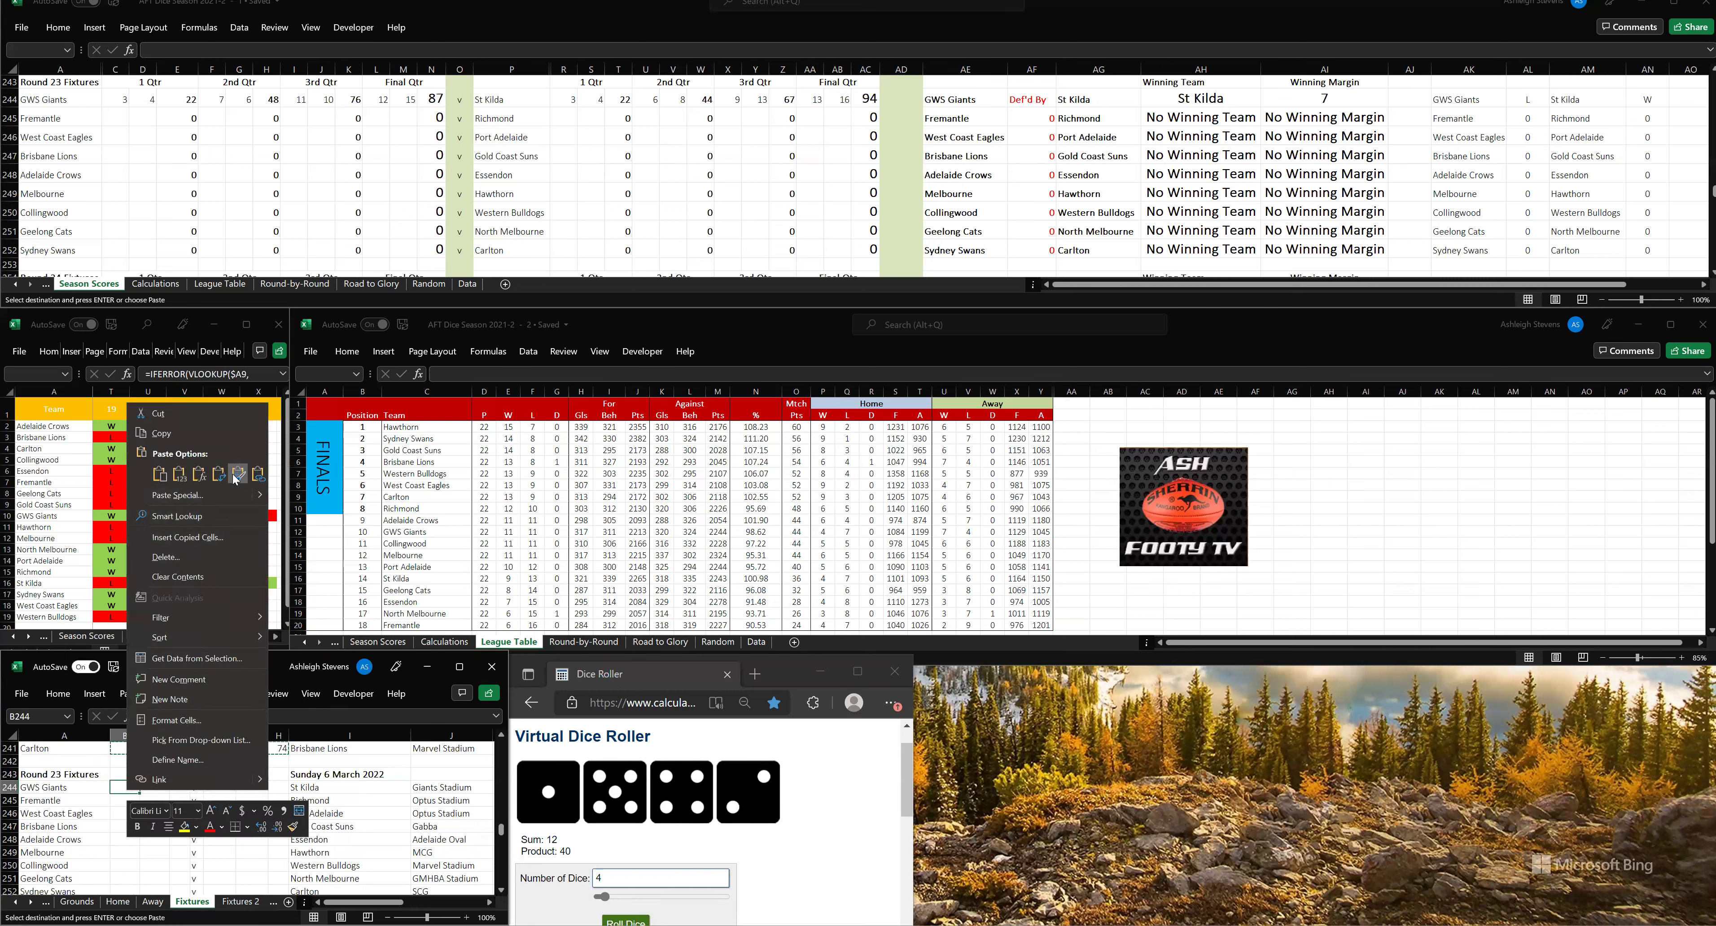
left_click(159, 474)
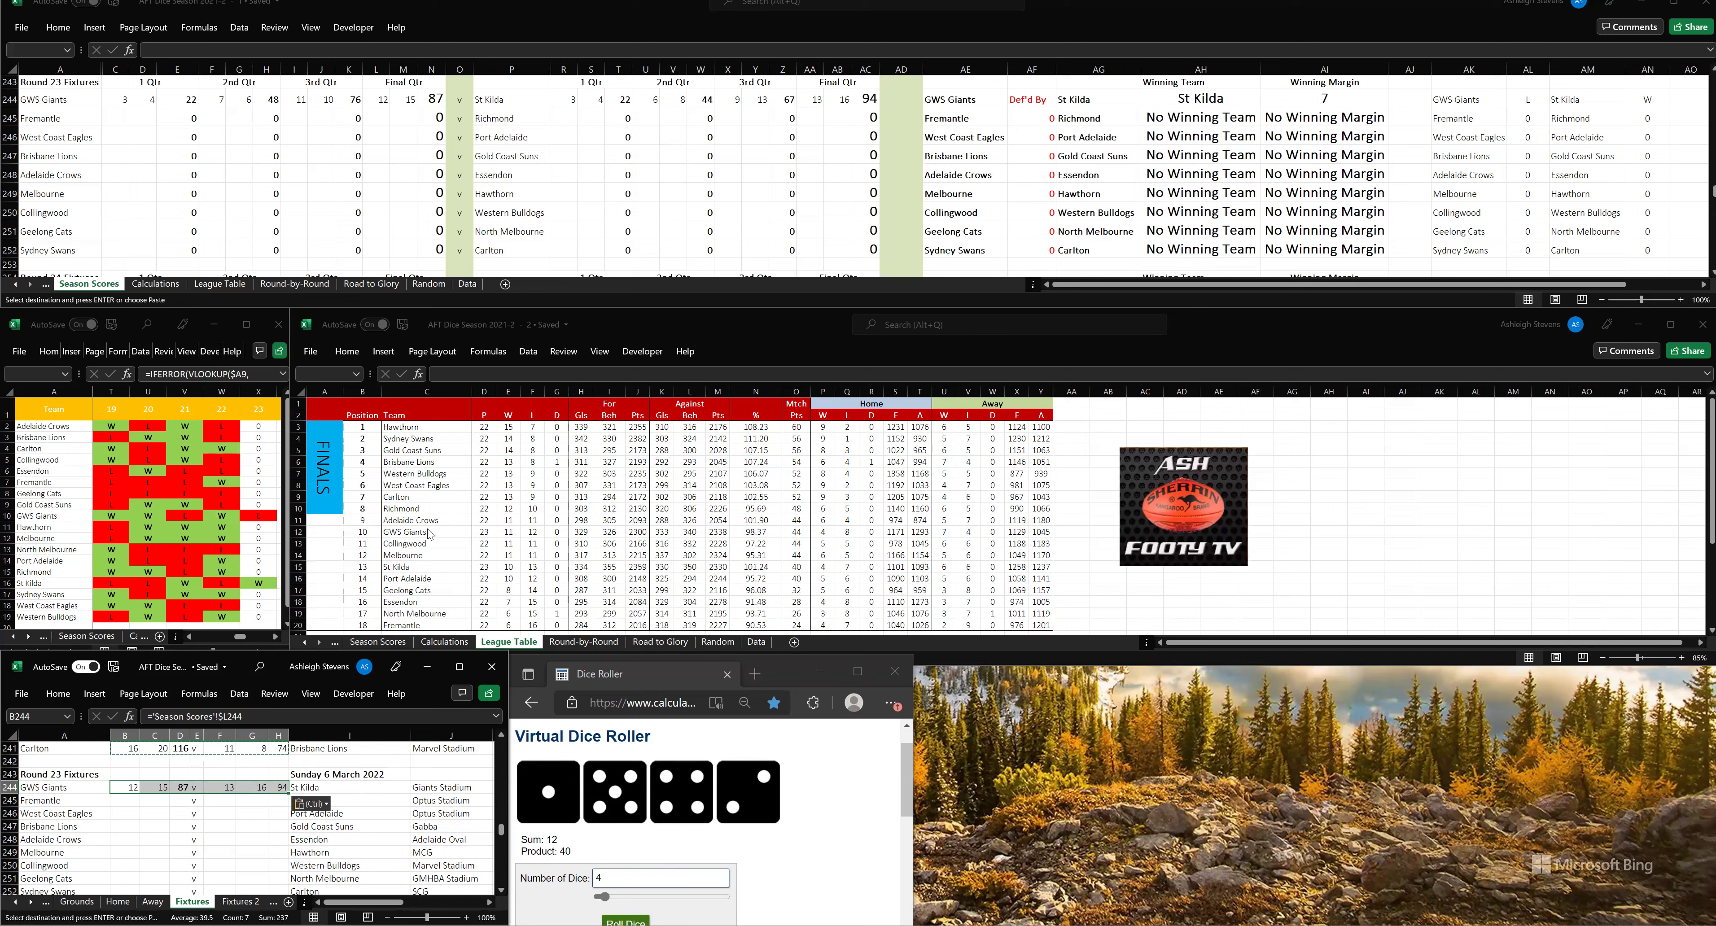
- Roll the four dice and enter Fremantle's first-quarter score of 5 goals and 6 behinds on the Season Scores sheet
left_click(636, 910)
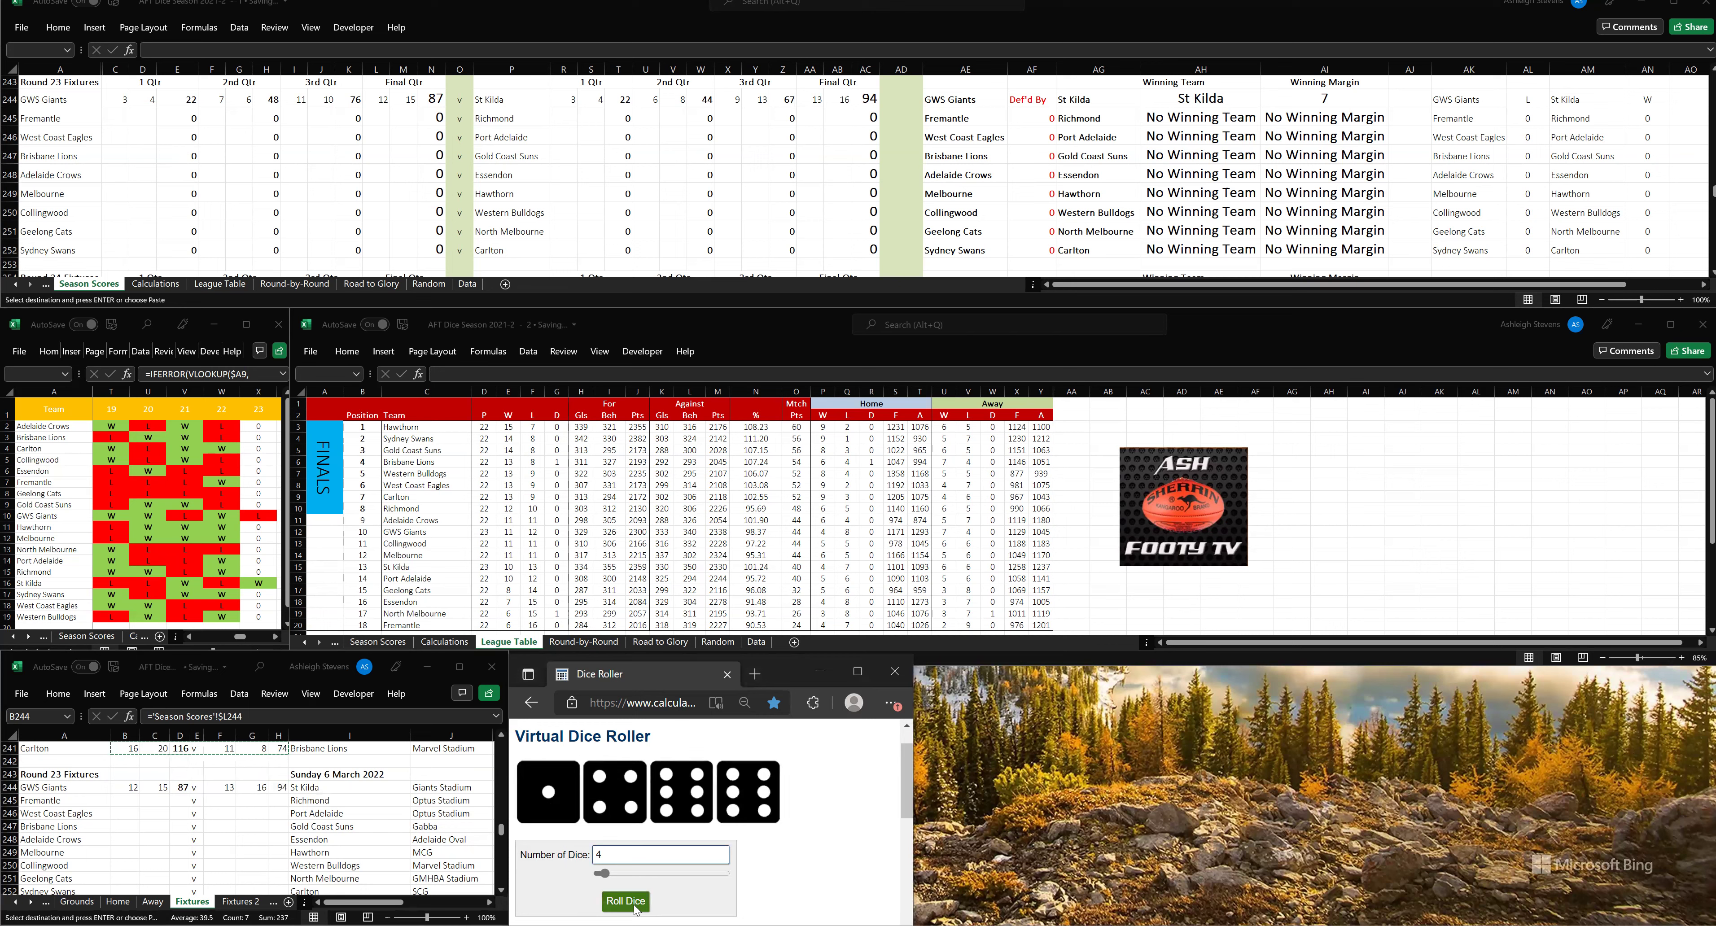
left_click(110, 118)
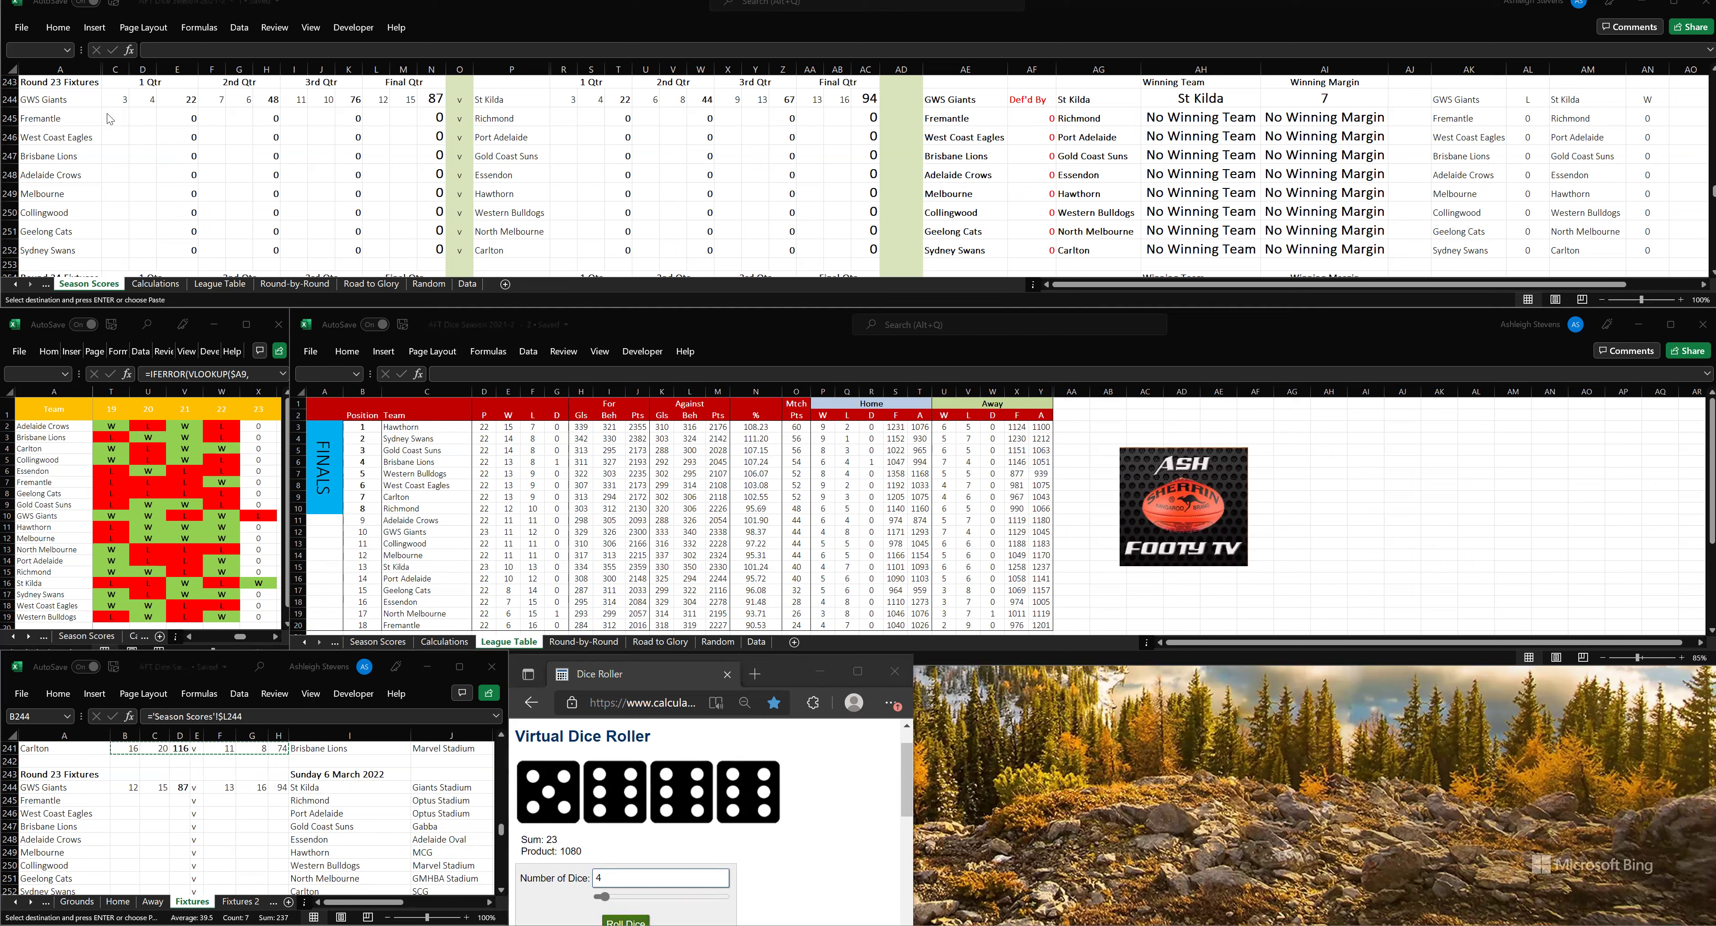
type("5")
key("Tab")
type("6")
- Enter Richmond's first-quarter score of 6 goals and 6 behinds in the match against Fremantle
left_click(562, 116)
type("6")
key("Tab")
type("6")
key("Tab")
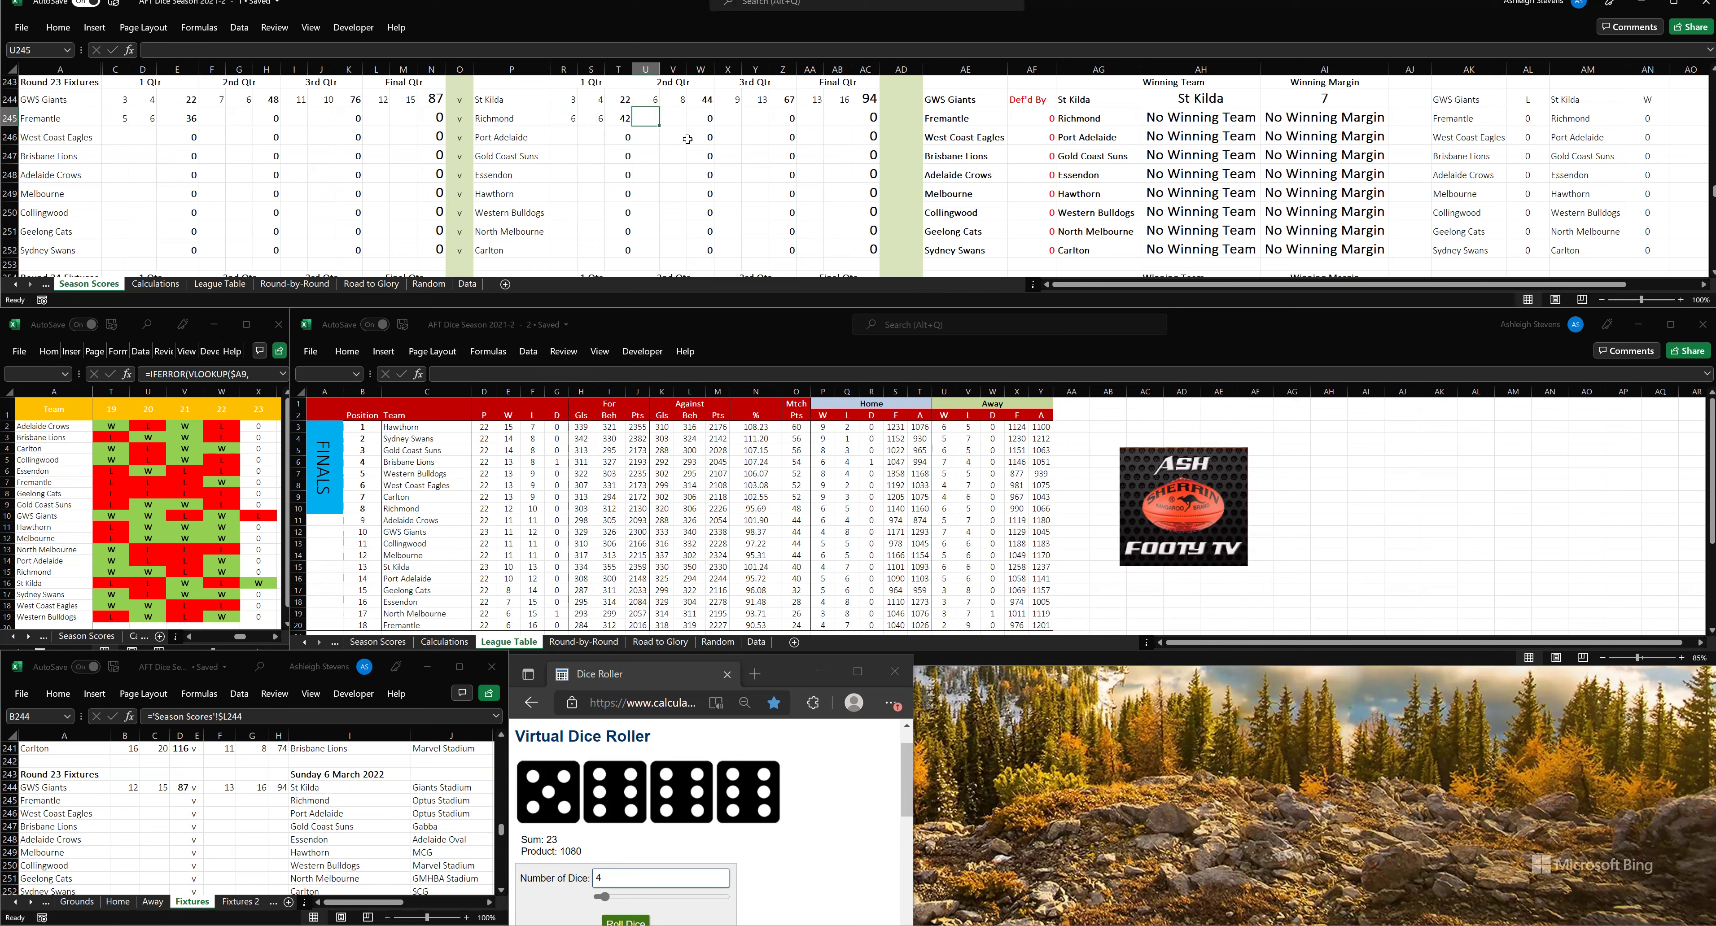
- Roll the four dice and enter Fremantle's second-quarter score as 10 goals and 12 behinds
left_click(634, 908)
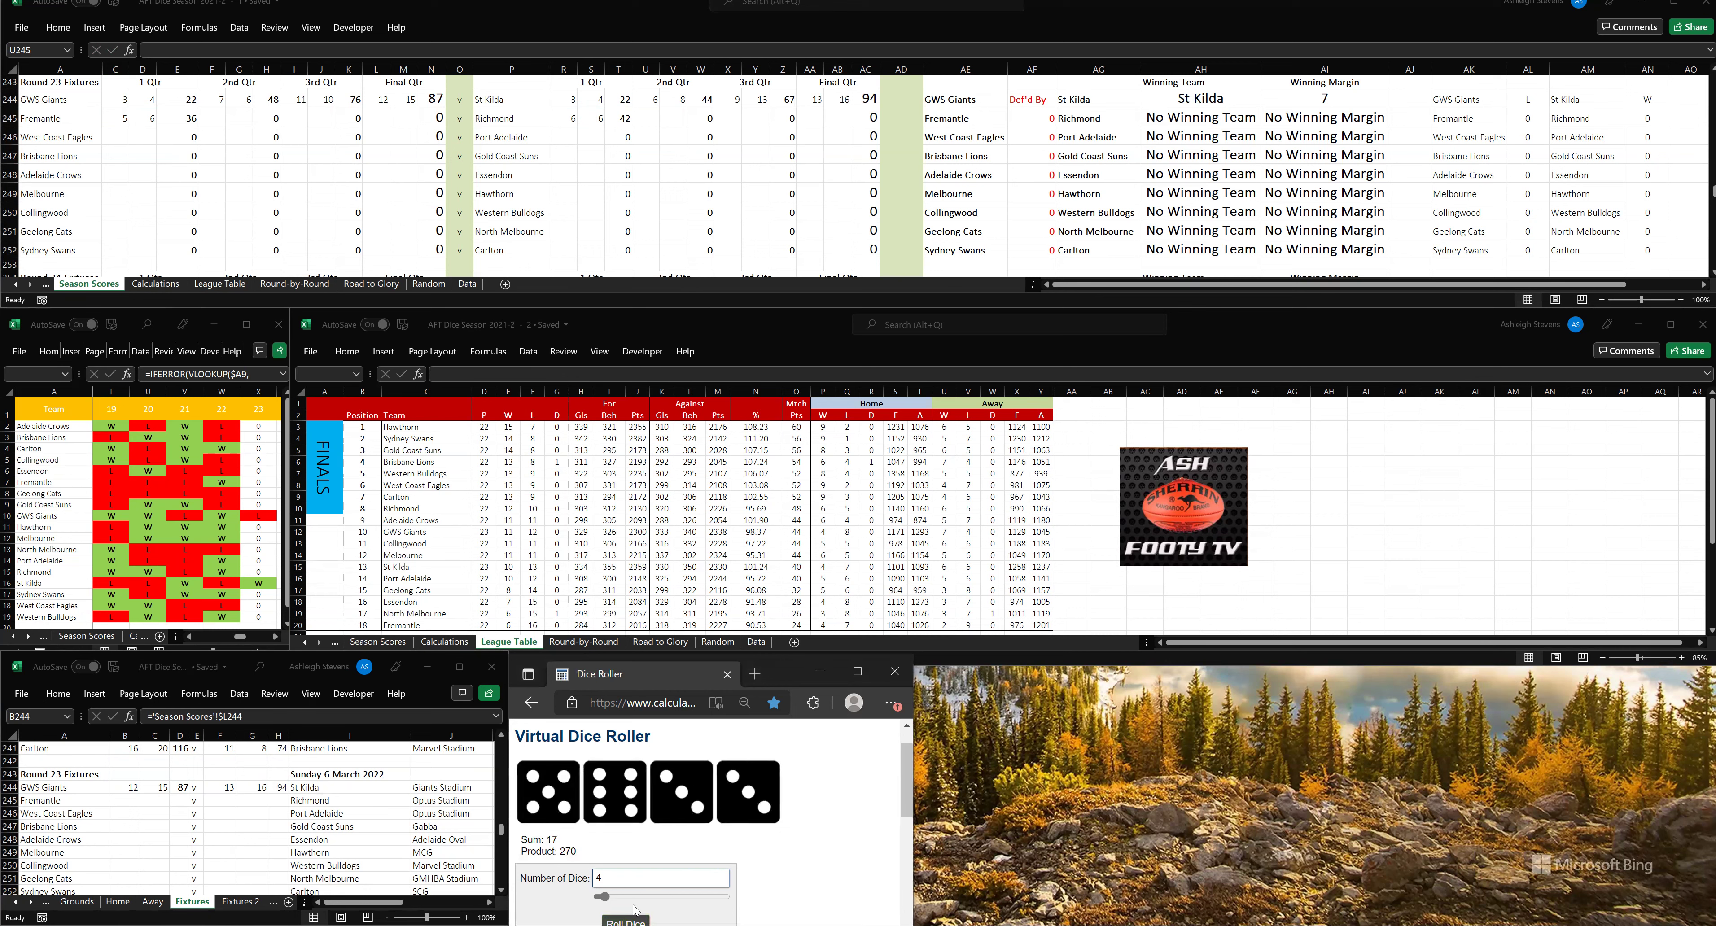
left_click(216, 118)
left_click(216, 118)
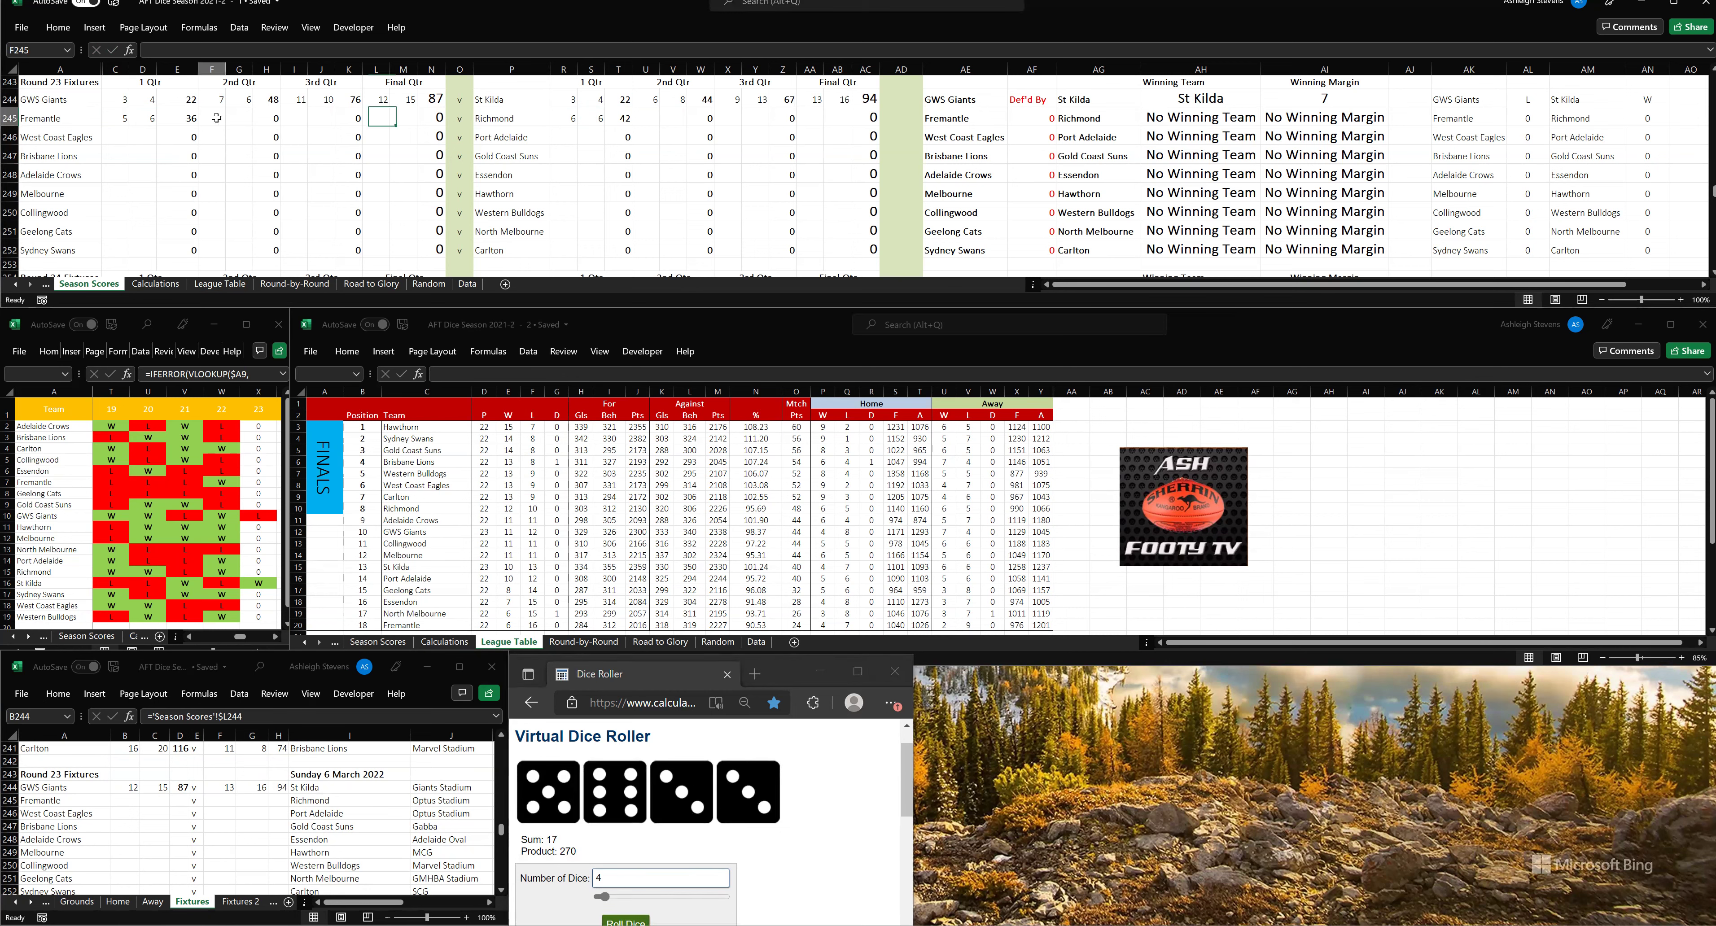
type("10")
left_click(235, 118)
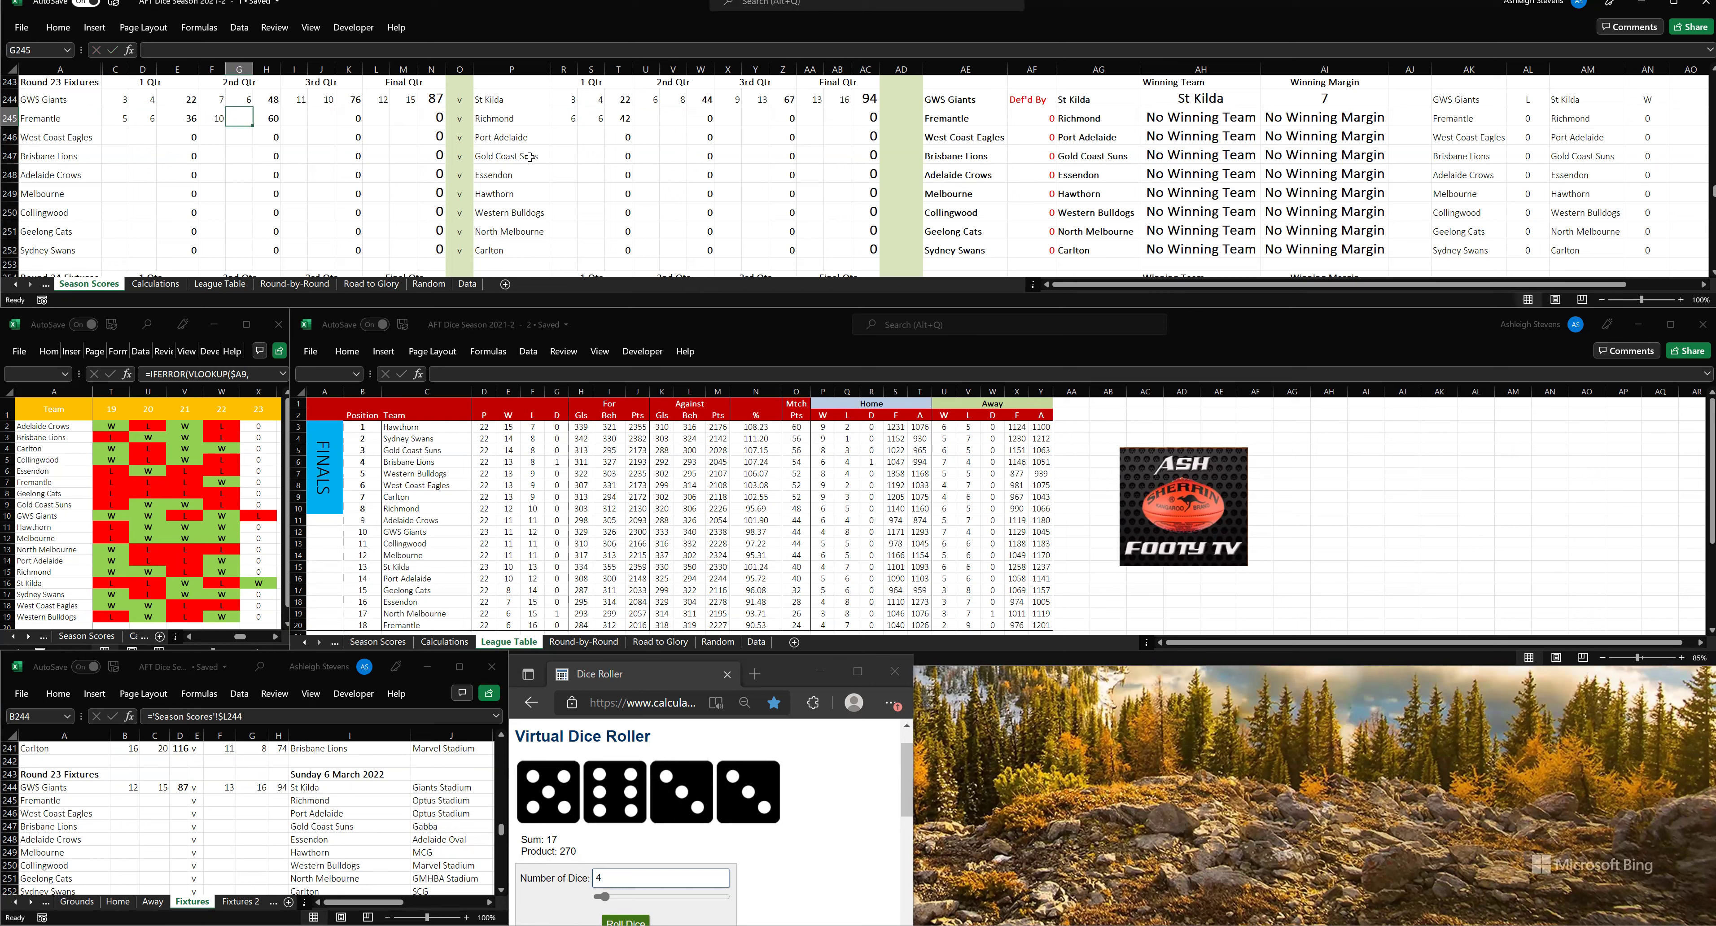
type("12")
- Enter Richmond's second-quarter score of 9 goals and 9 behinds
left_click(646, 118)
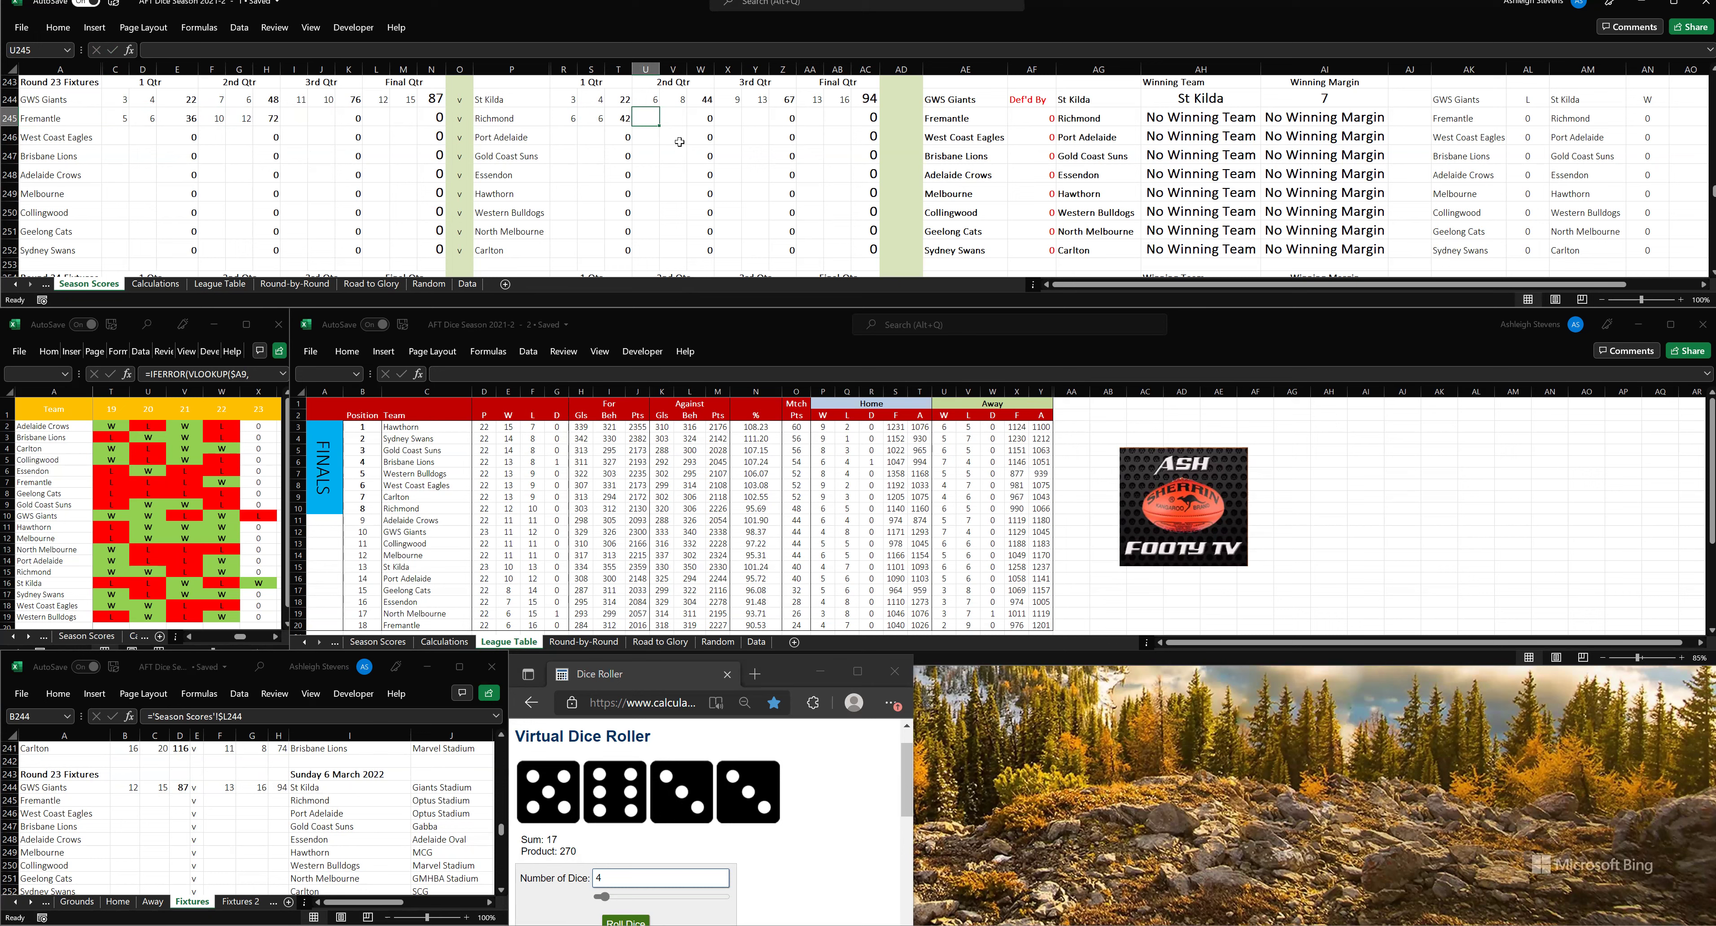
type("9")
key("Tab")
type("9")
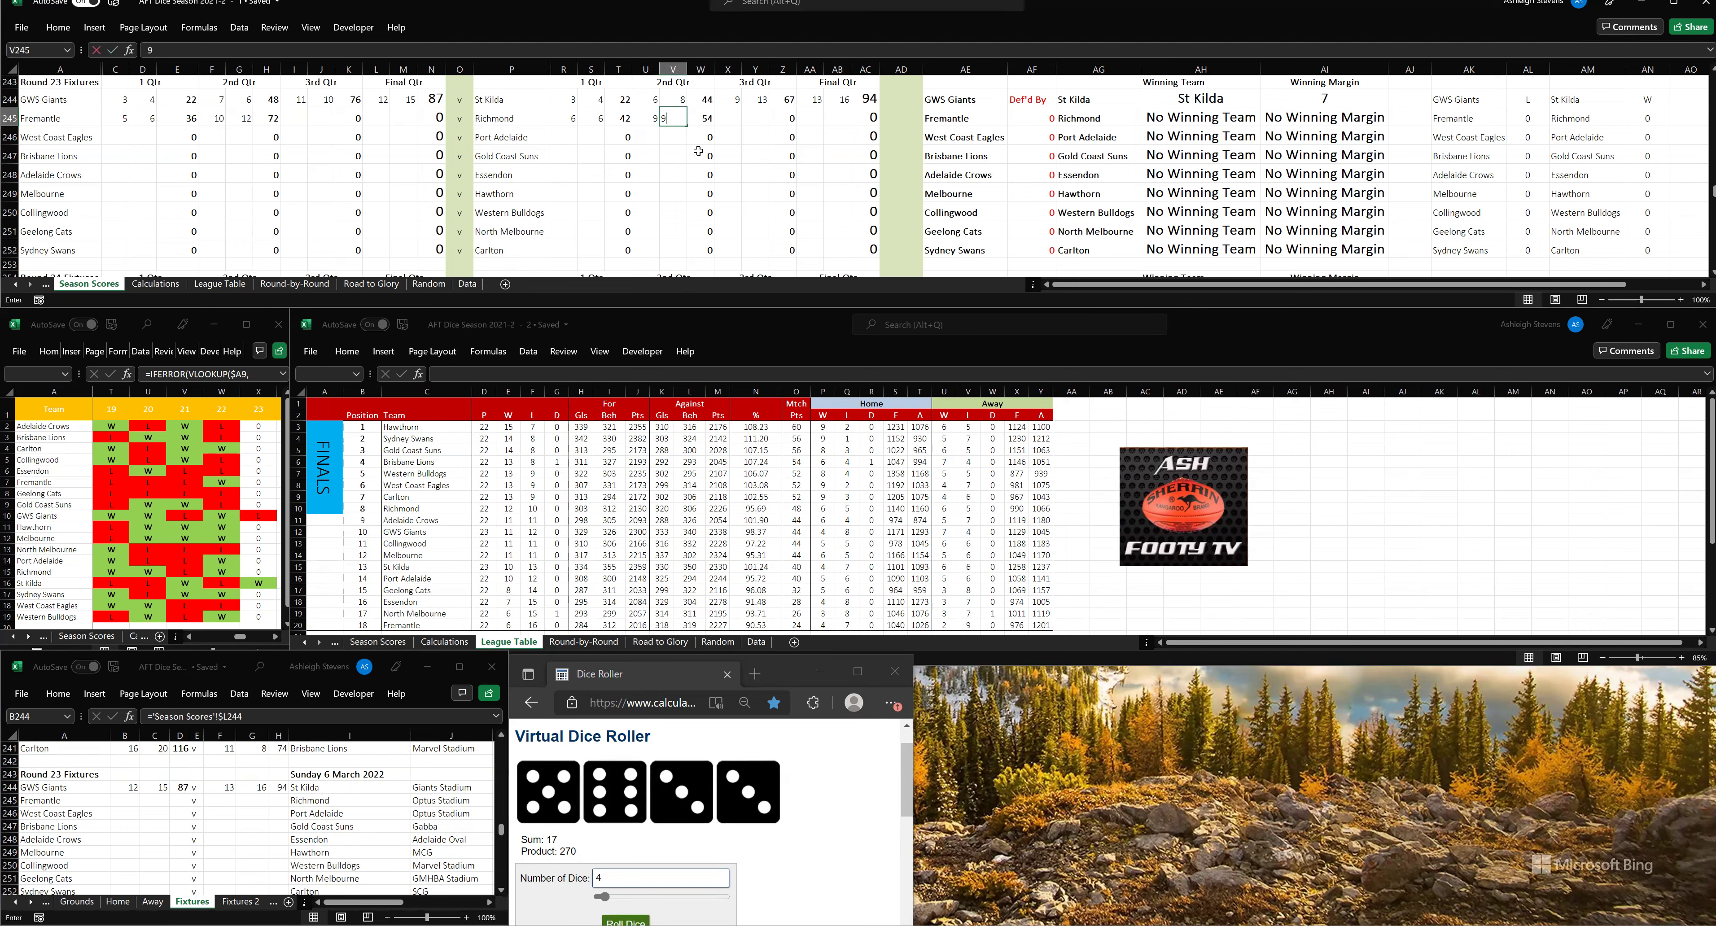
left_click(700, 172)
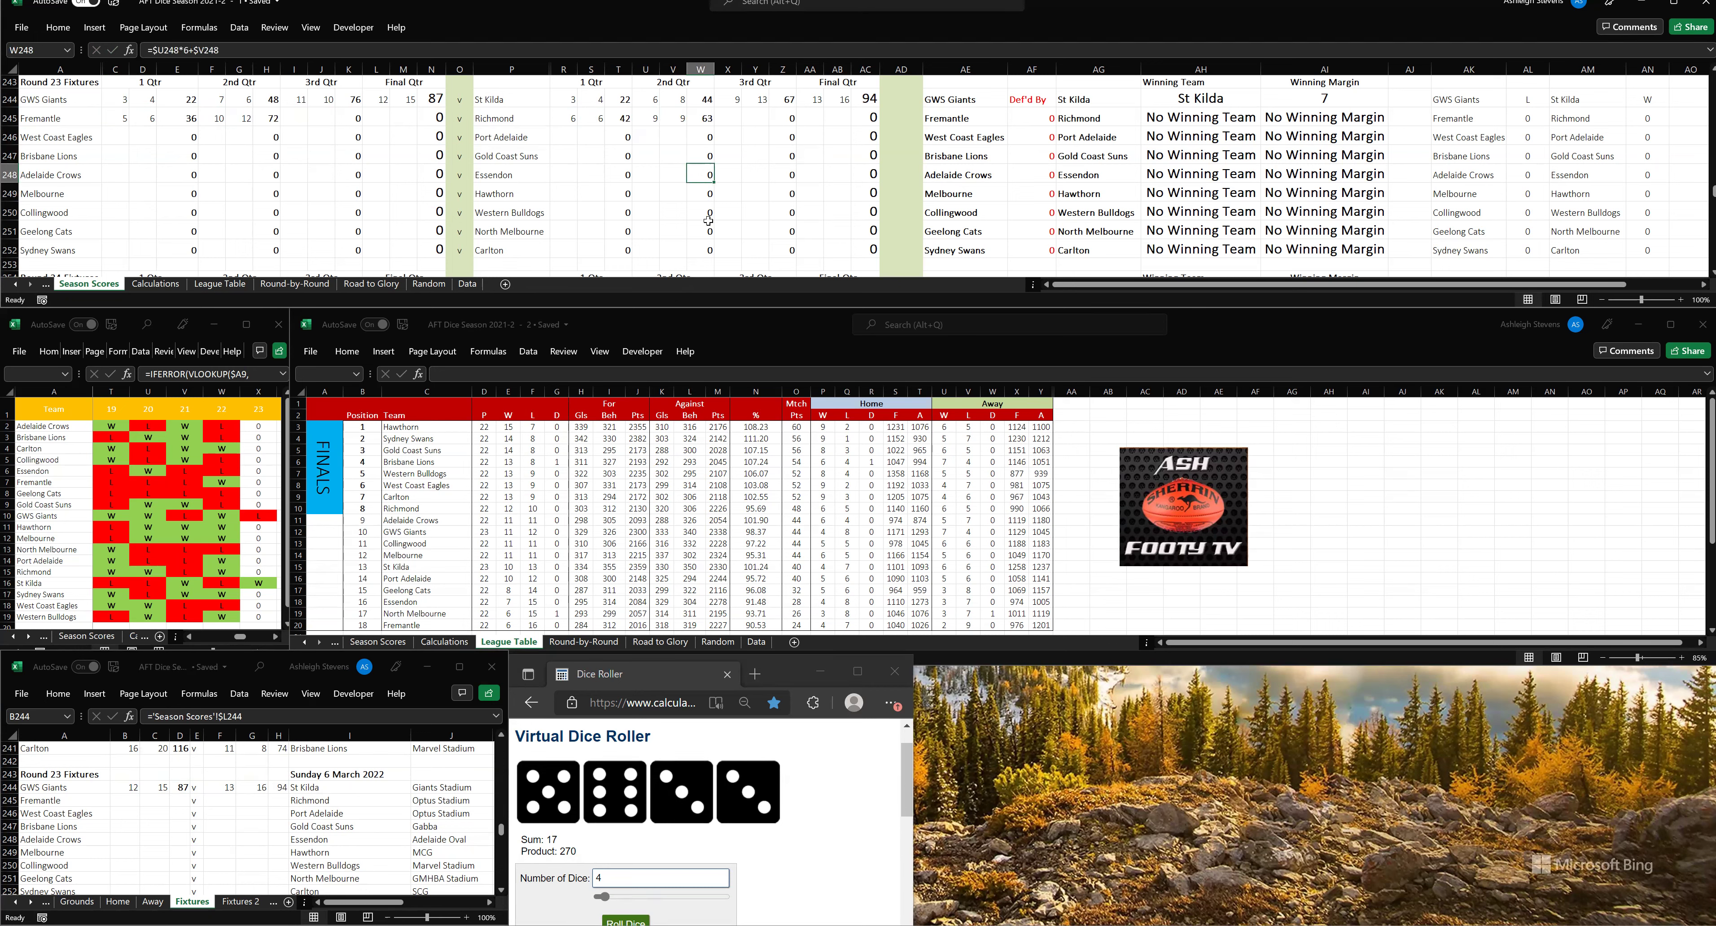
- Roll the four dice and enter Fremantle's third-quarter score as 11 goals and 16 behinds
left_click(634, 910)
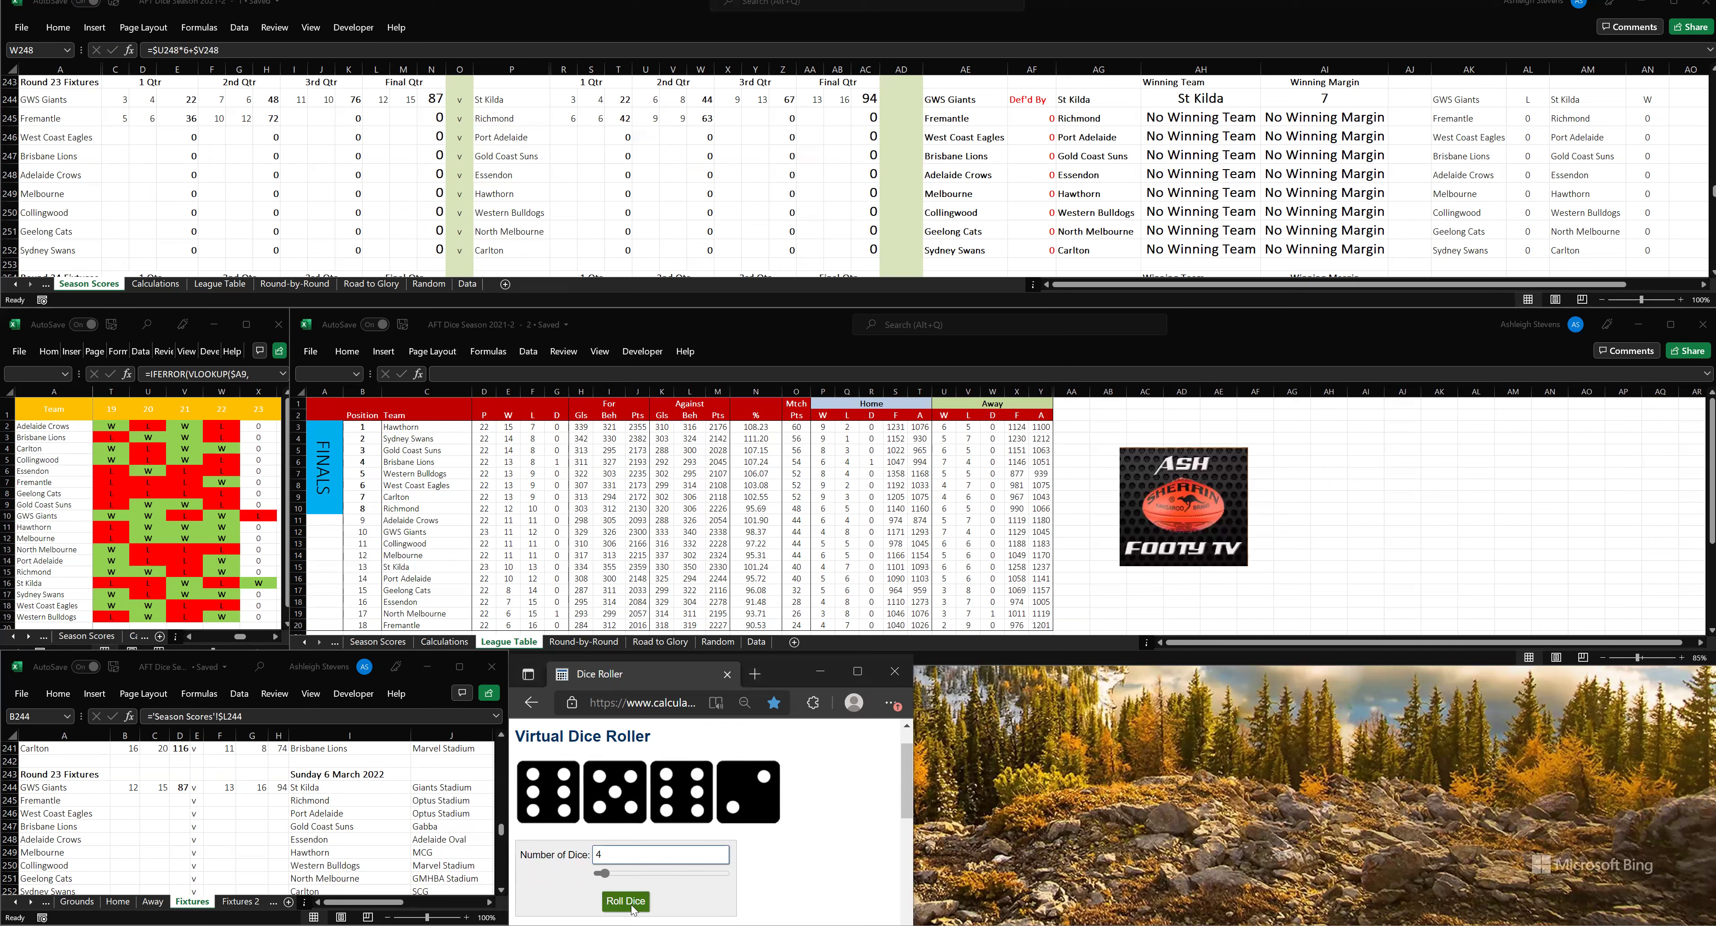
left_click(295, 118)
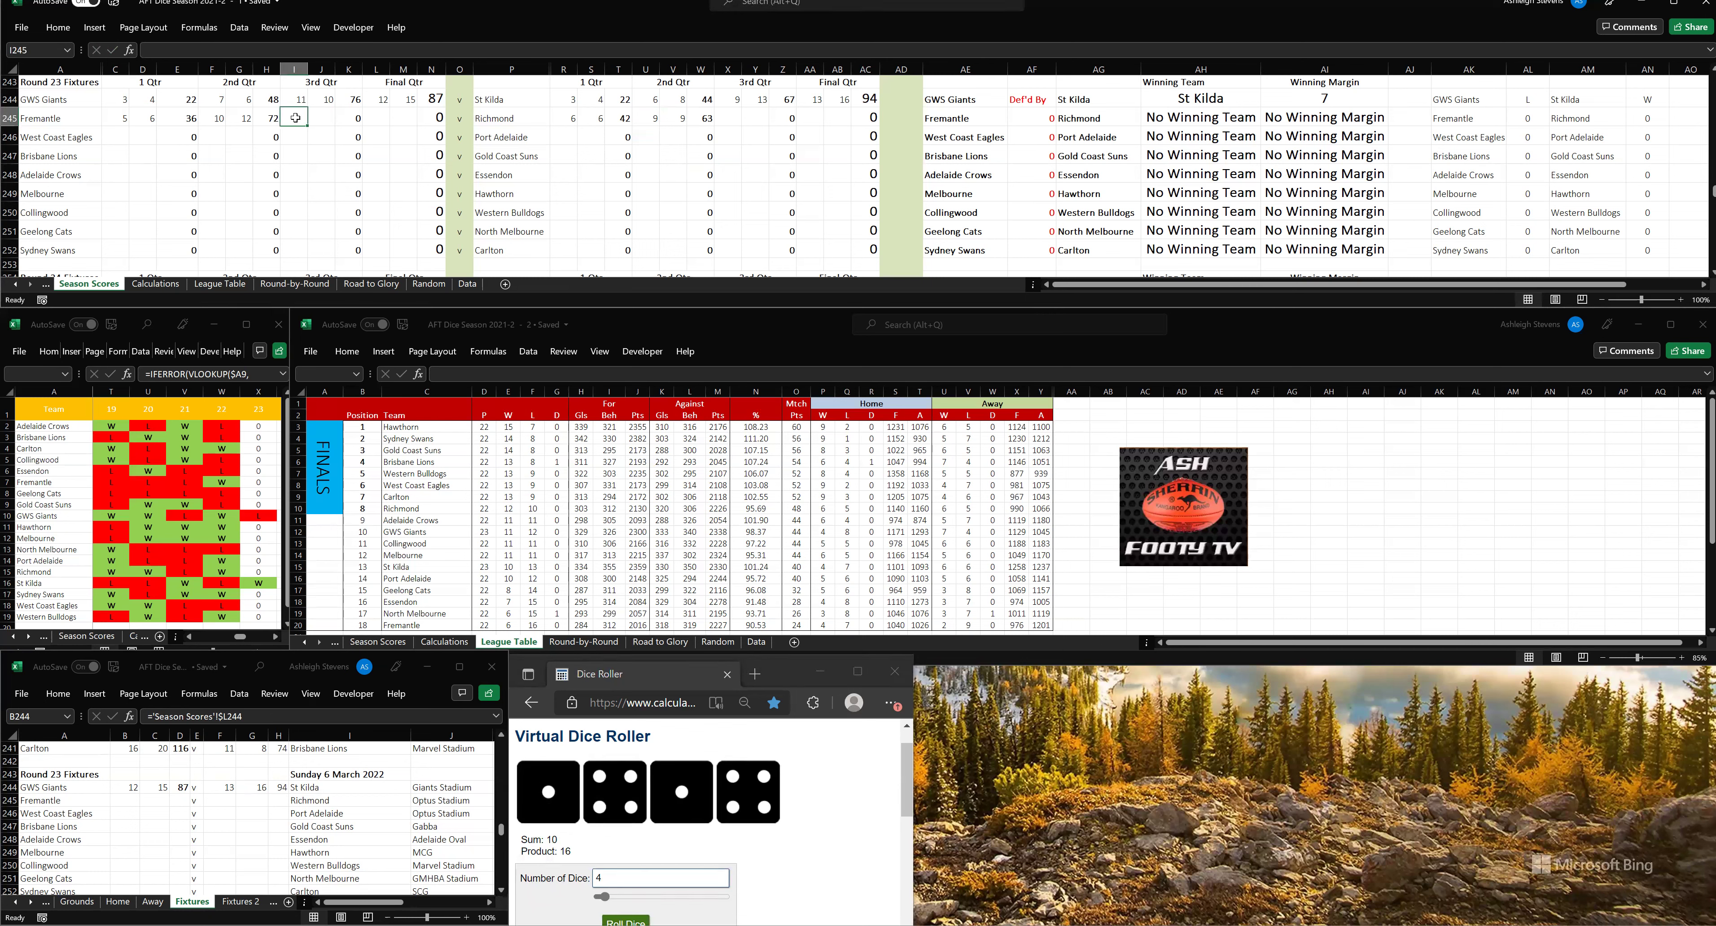
type("11")
left_click(327, 117)
type("16")
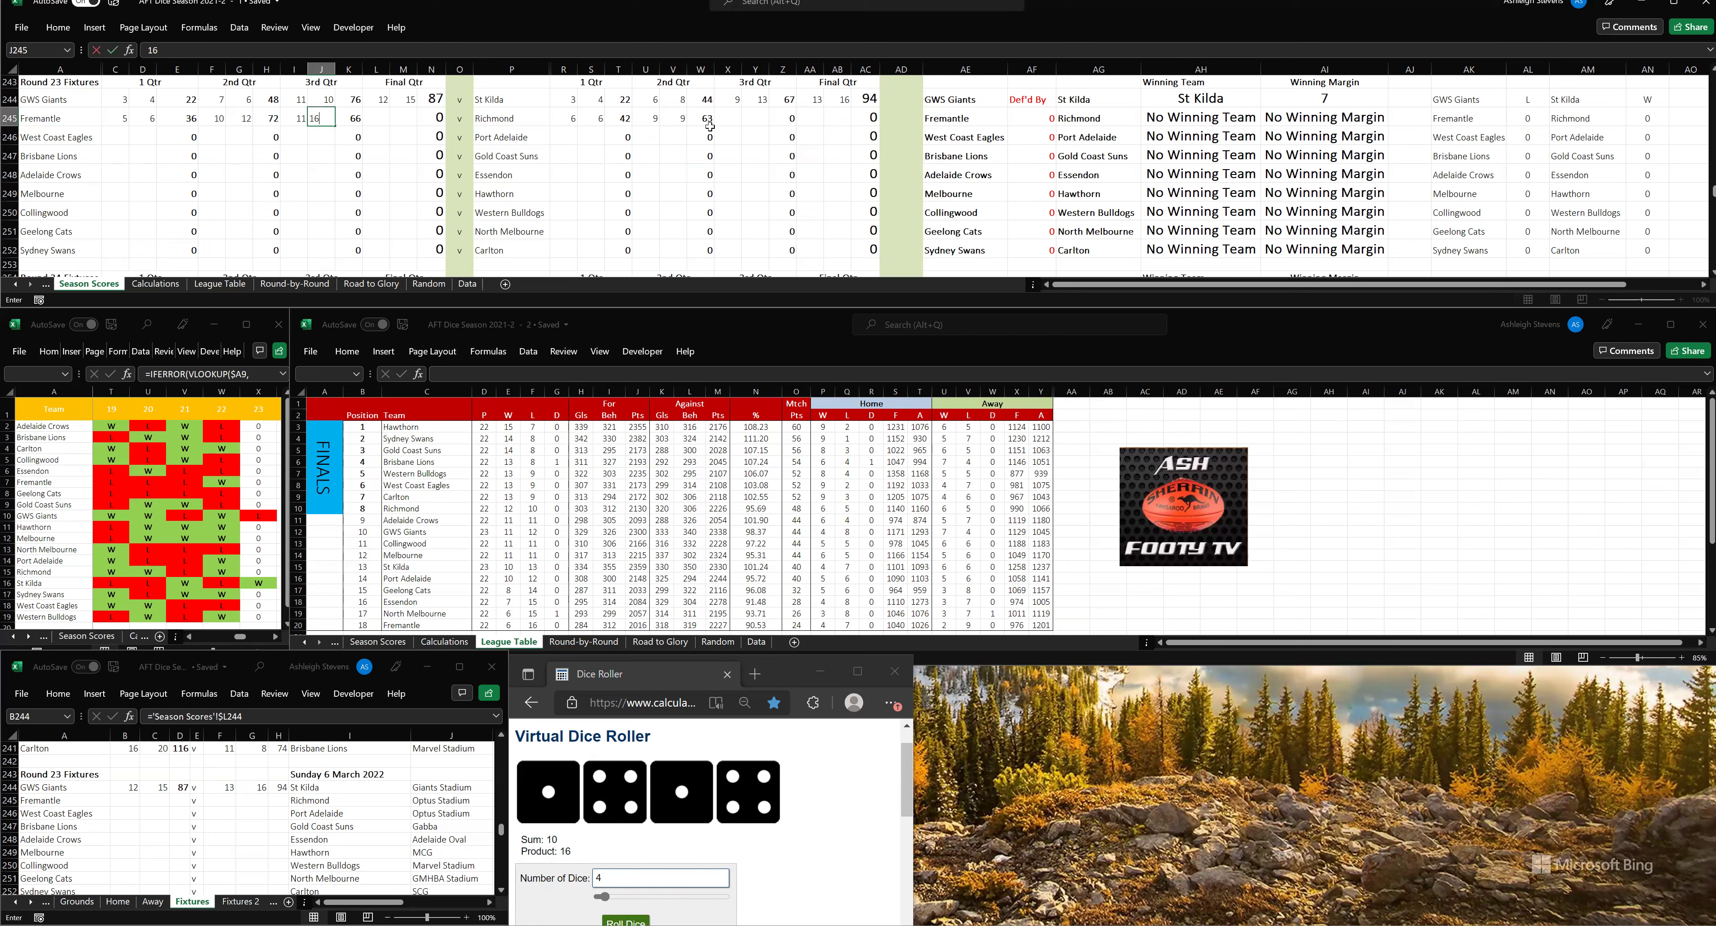
- Enter Richmond's third-quarter score of 10 goals and 13 behinds
left_click(727, 117)
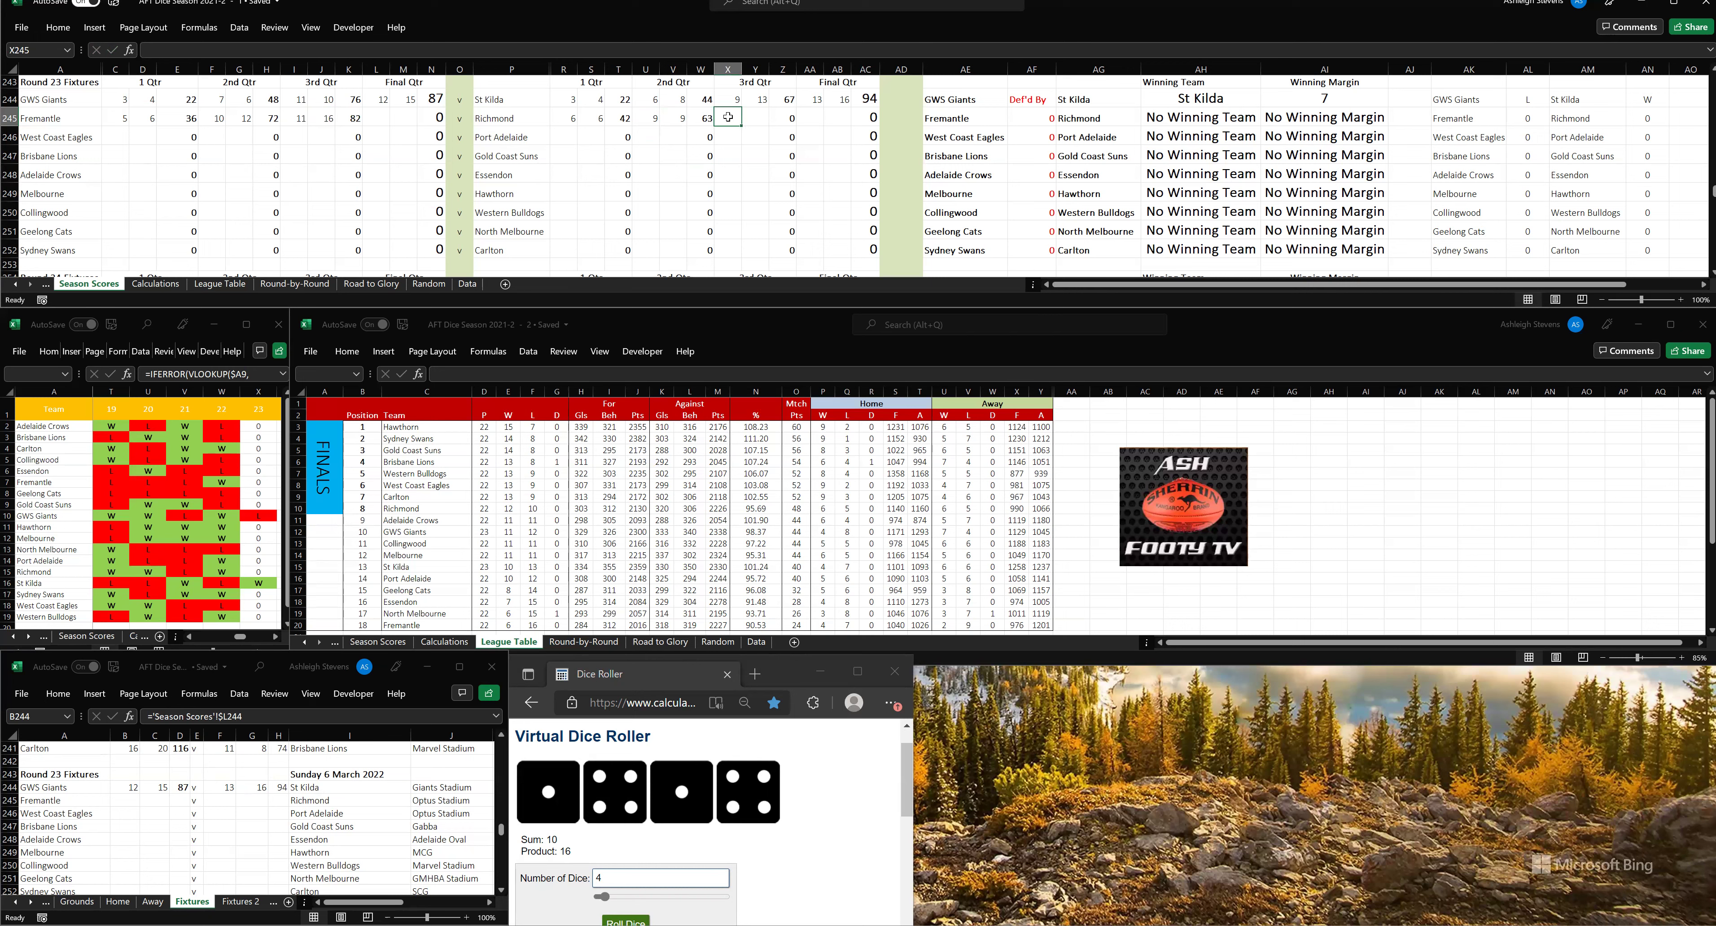
type("10")
left_click(761, 117)
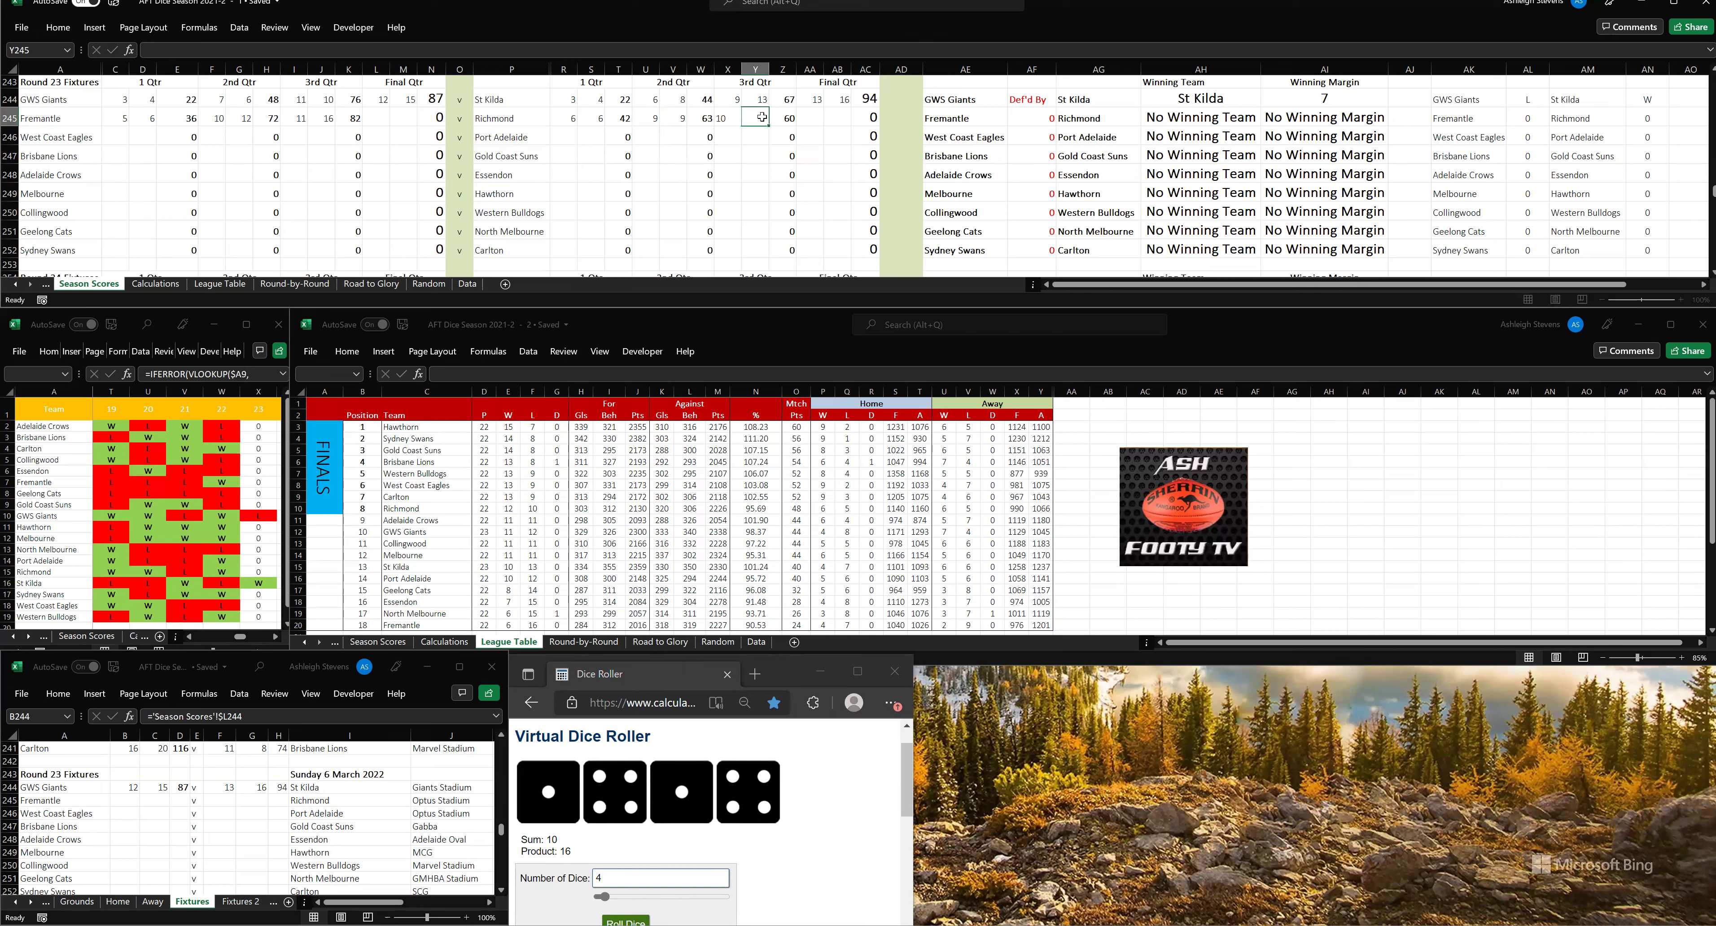
type("13")
left_click(804, 173)
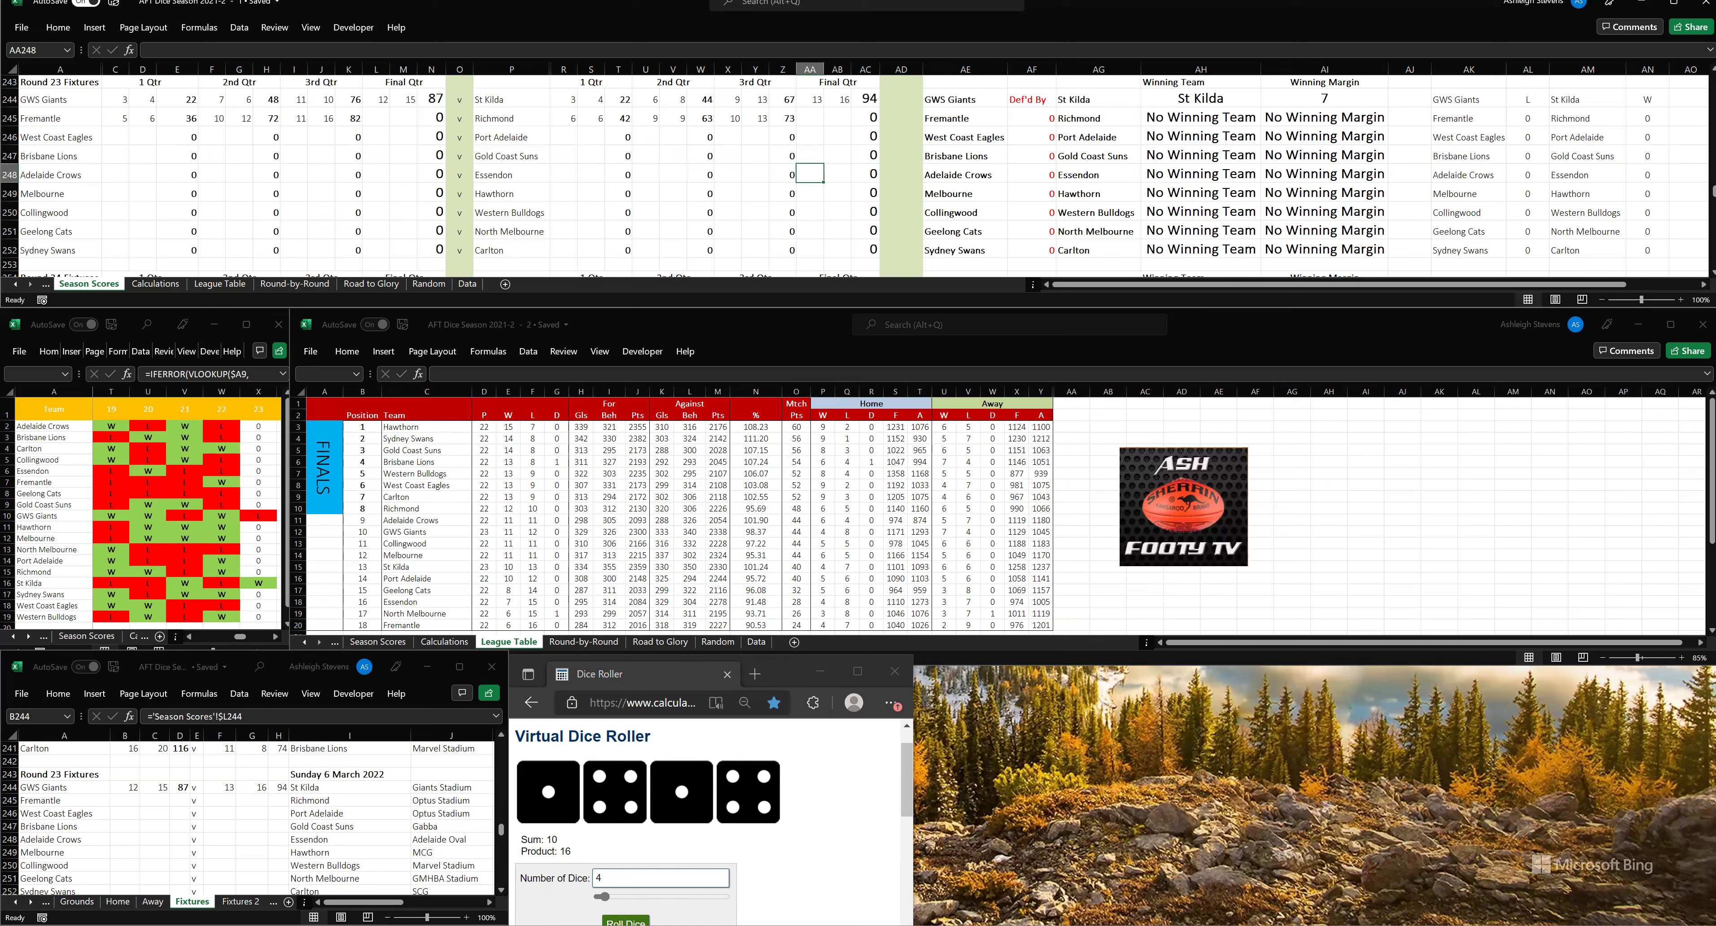
- Roll the four dice and enter Fremantle's final-quarter score as 12 goals and 21 behinds
left_click(633, 911)
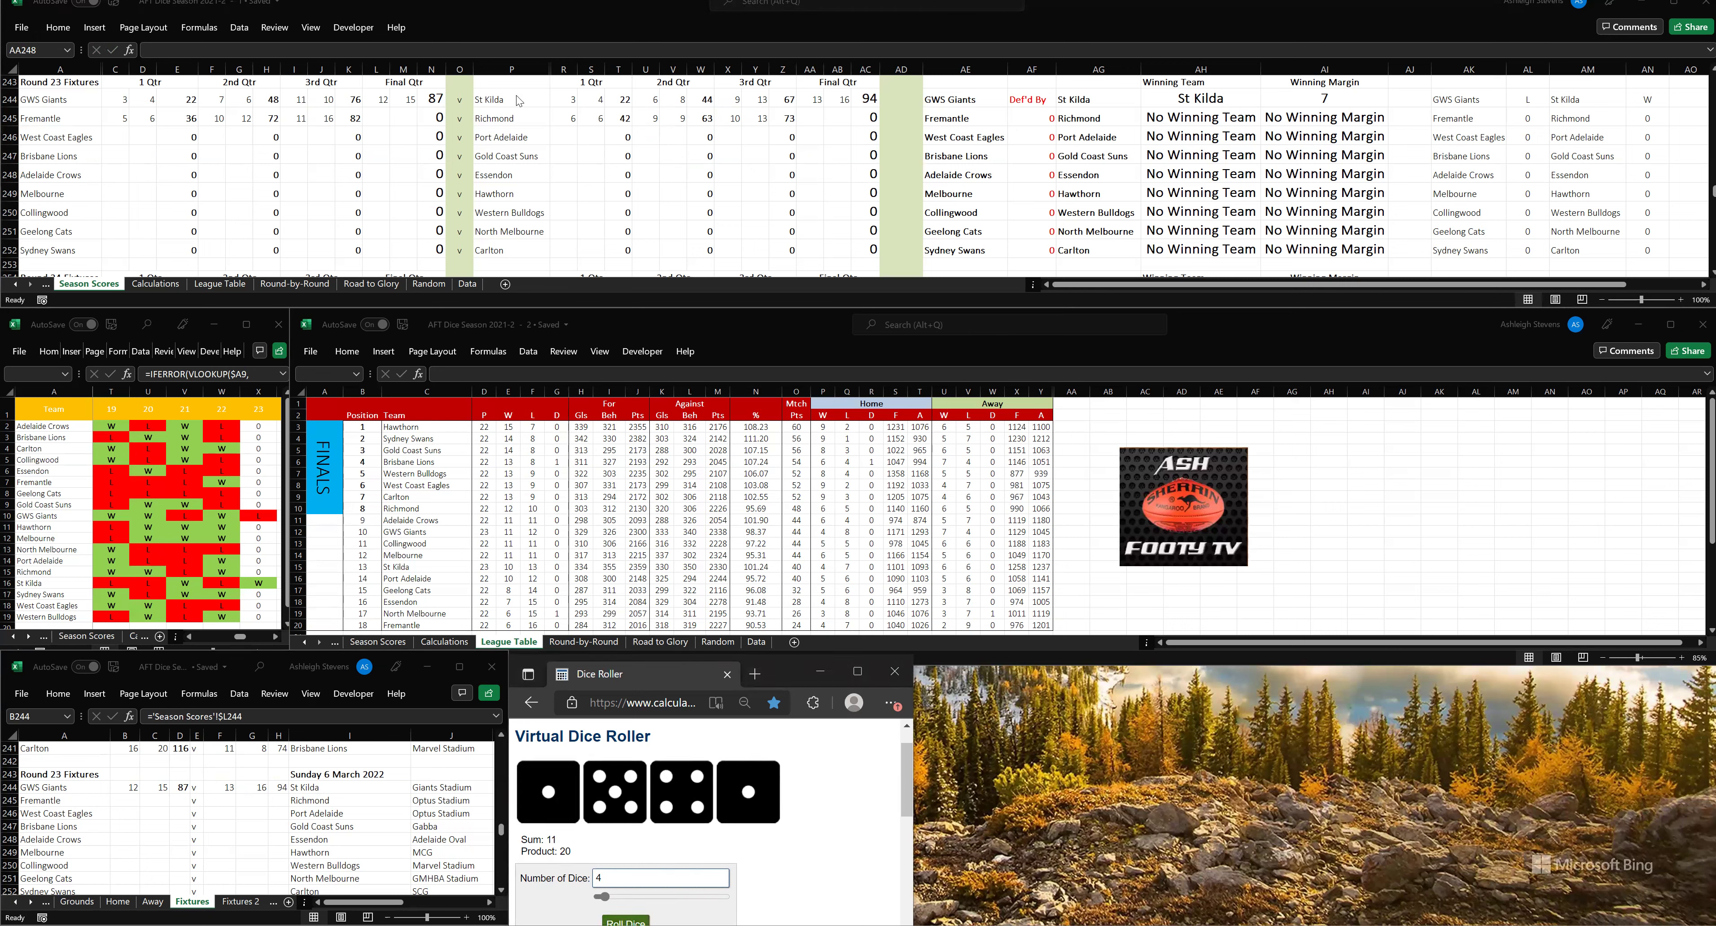
left_click(377, 120)
type("12")
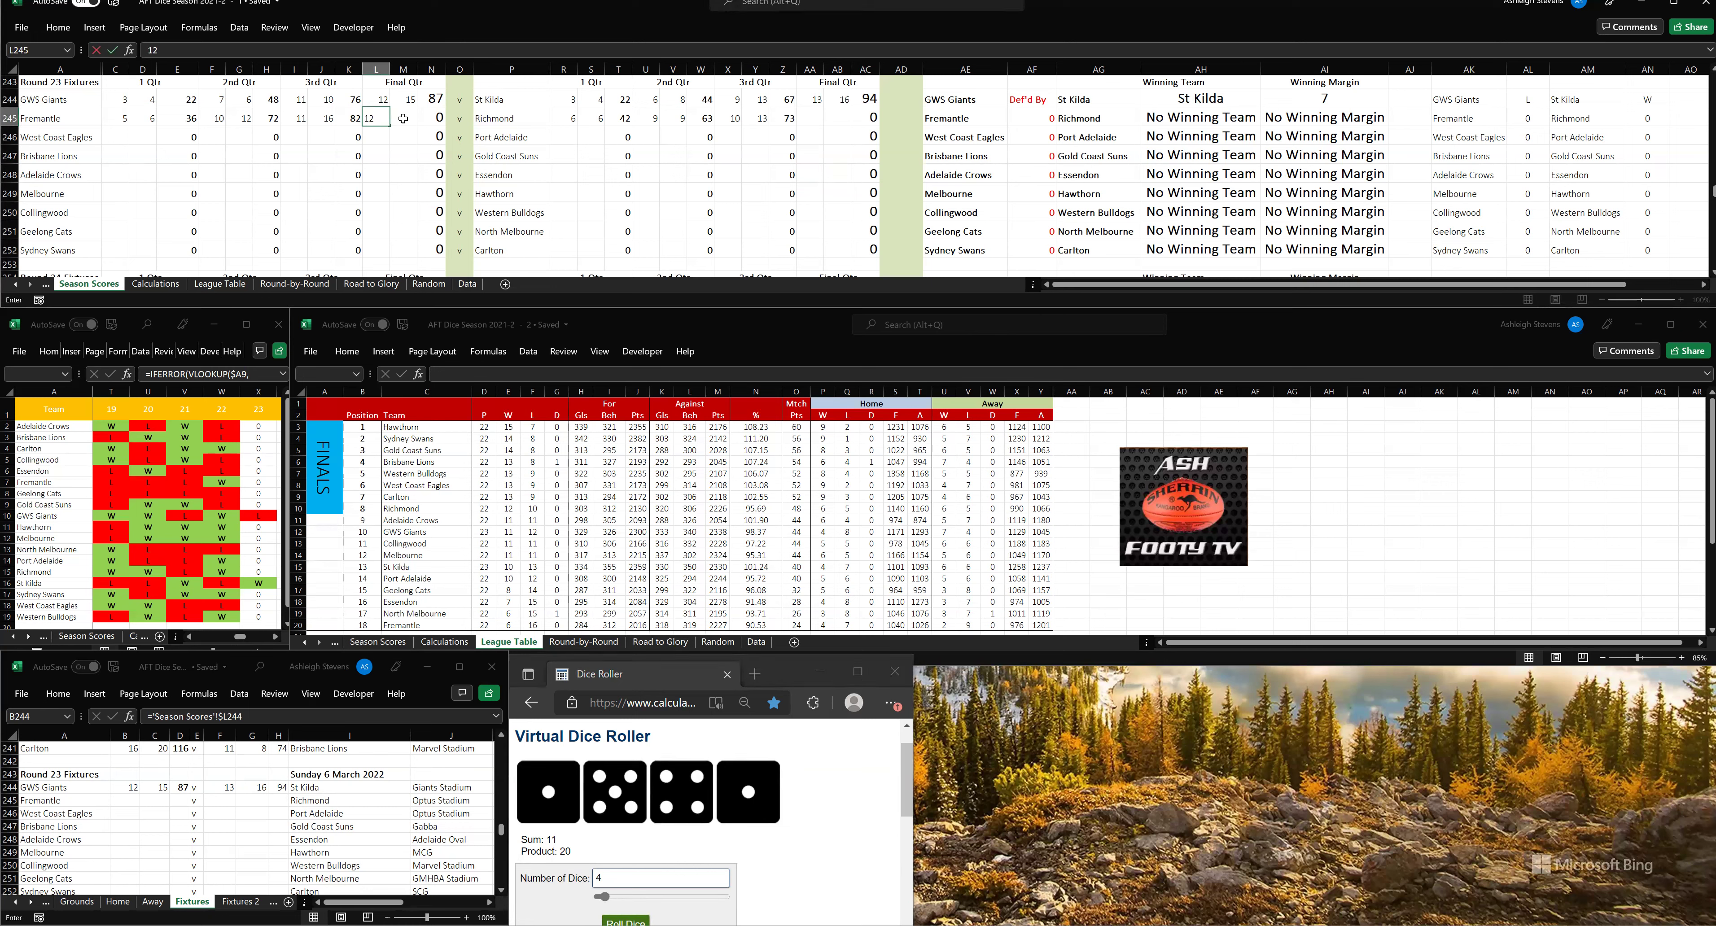
left_click(403, 118)
type("21")
- Enter Richmond's final-quarter score of 14 goals and 14 behinds
left_click(811, 117)
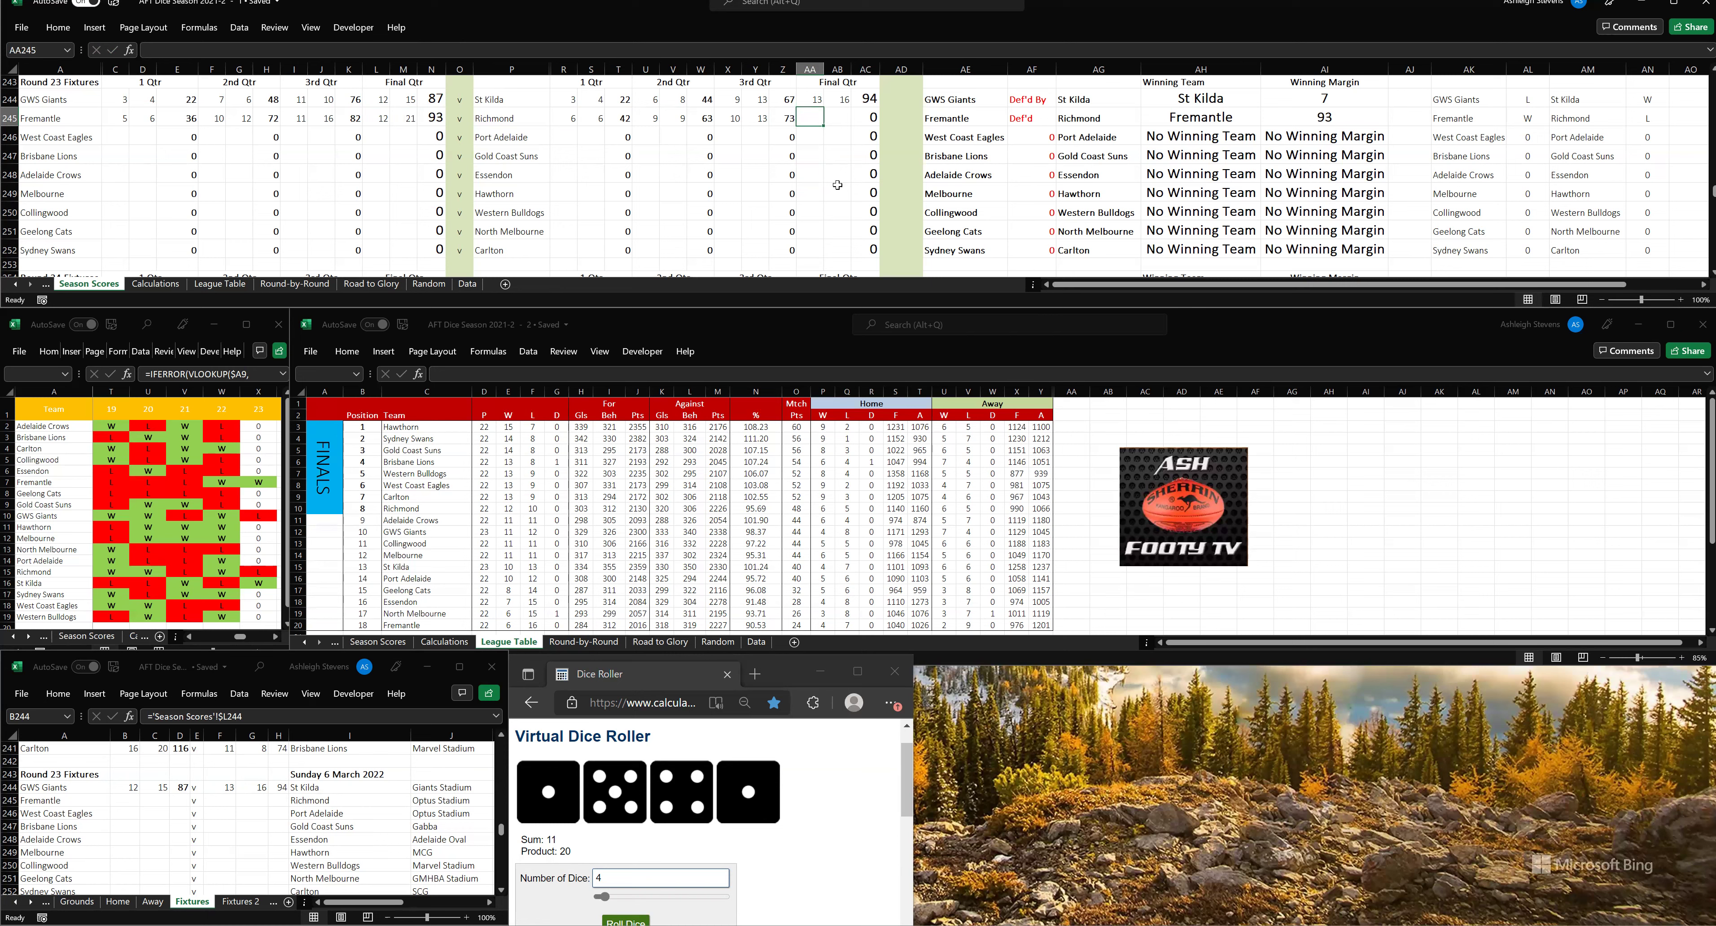
type("14")
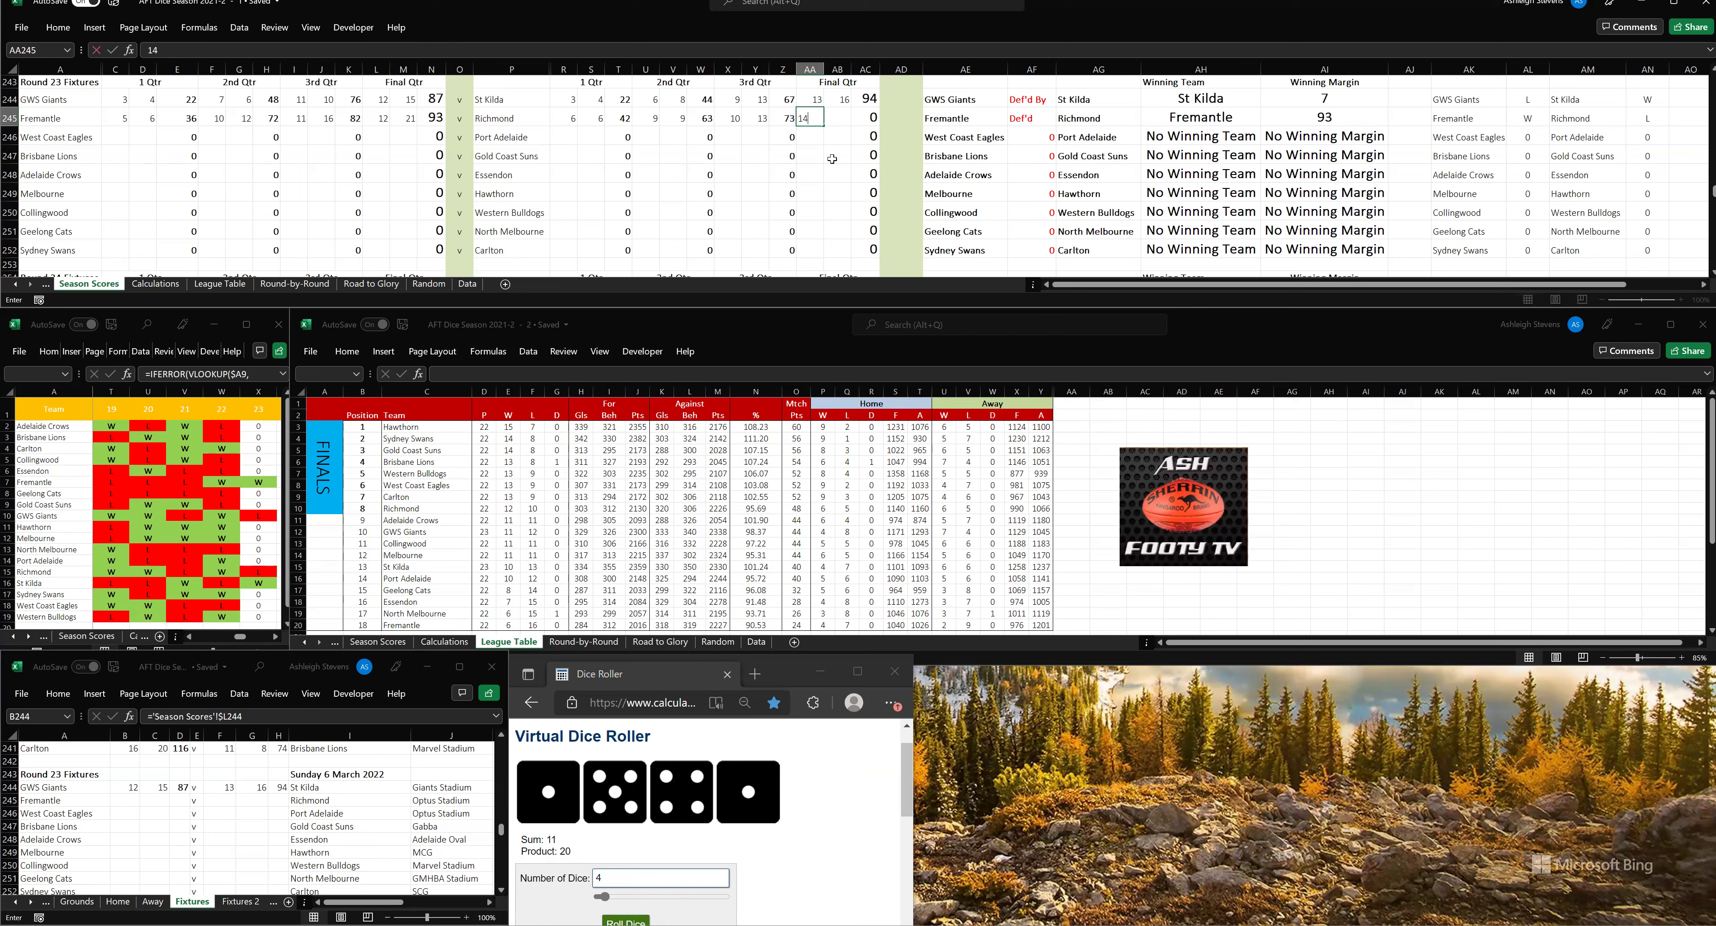
left_click(835, 119)
type("14")
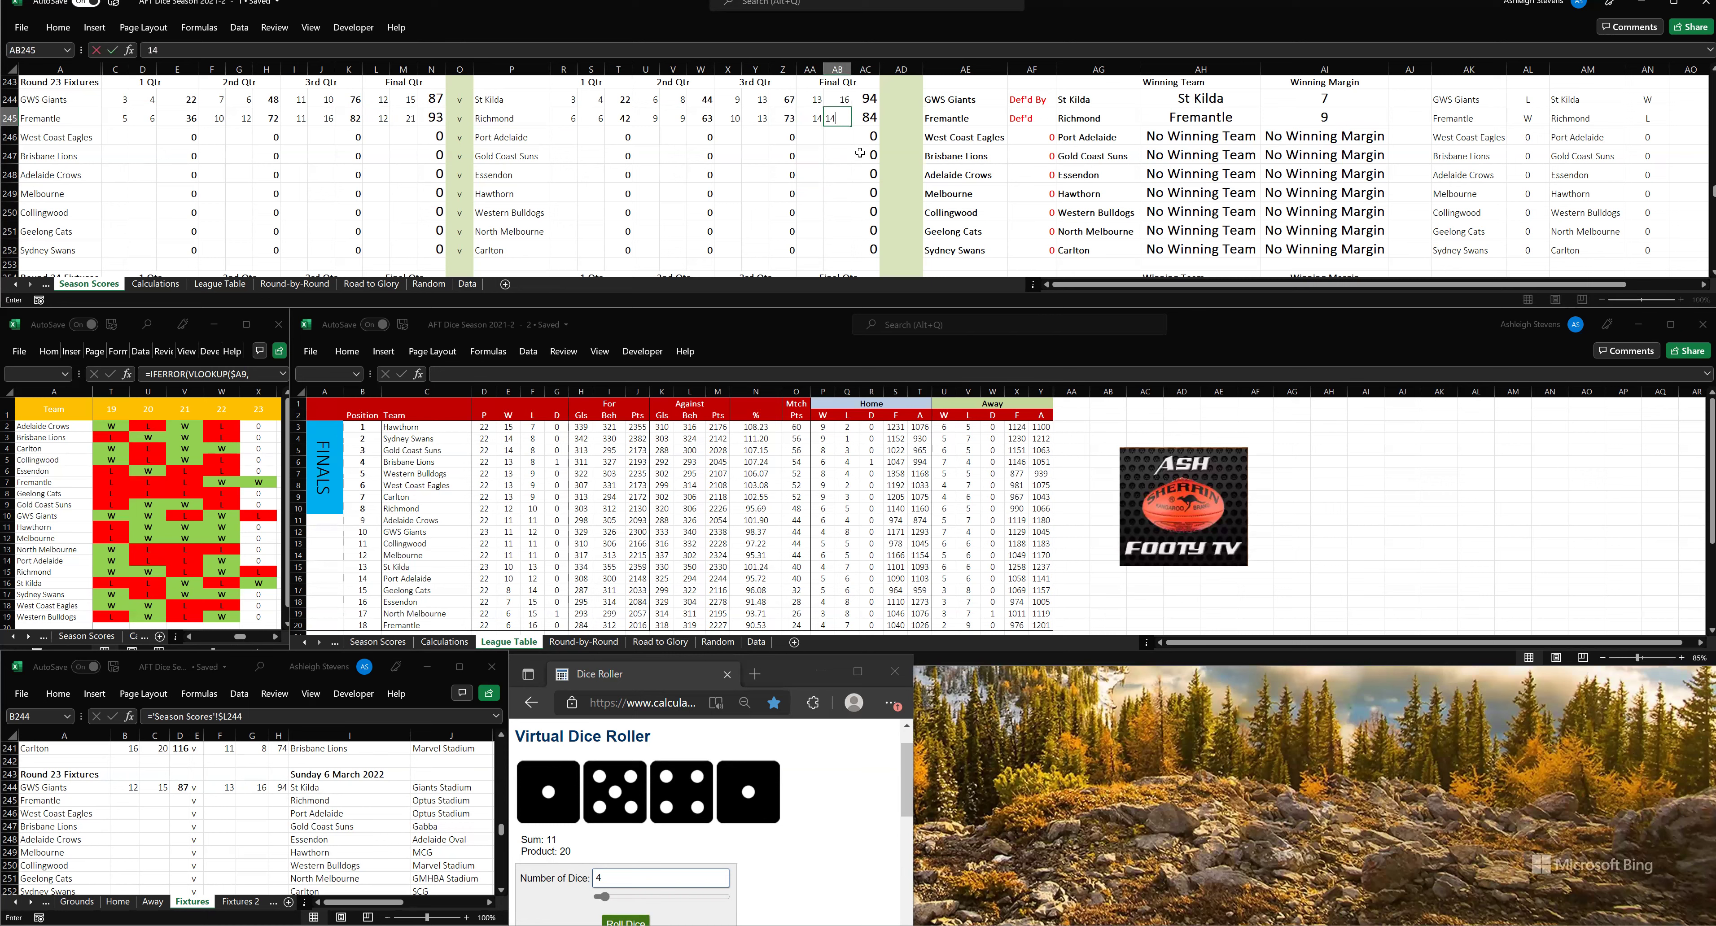
left_click(859, 154)
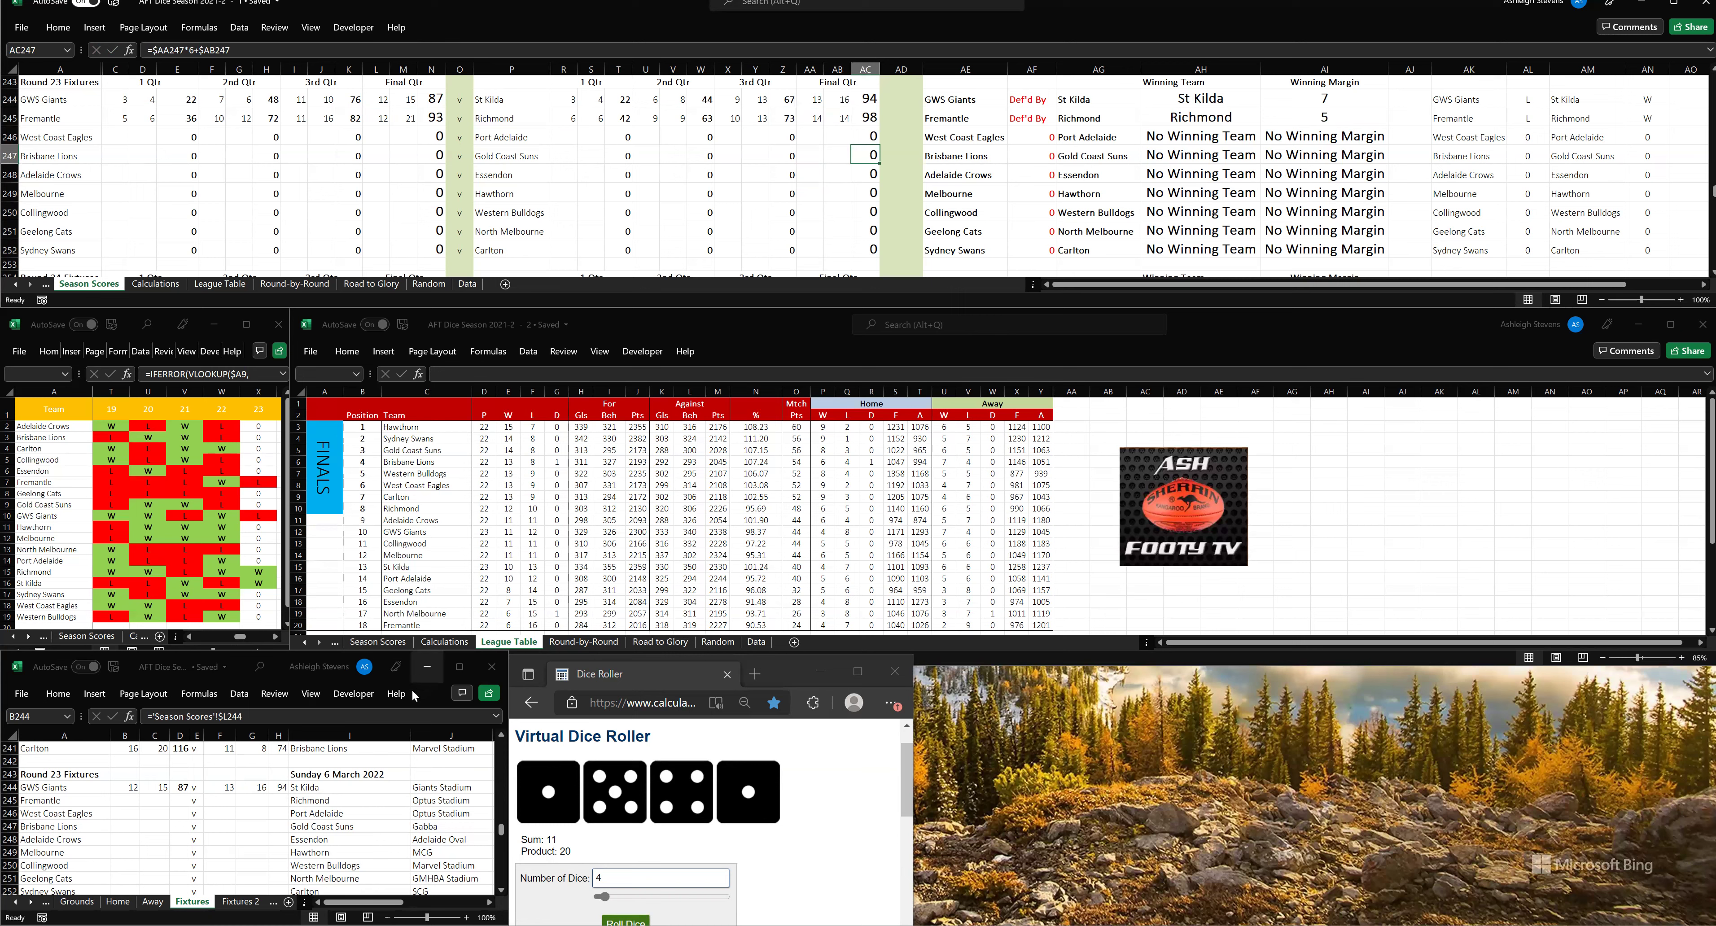
- Try to copy the GWS Giants v St Kilda score formulas into the Fremantle v Richmond row on the Fixtures sheet
left_click(126, 787)
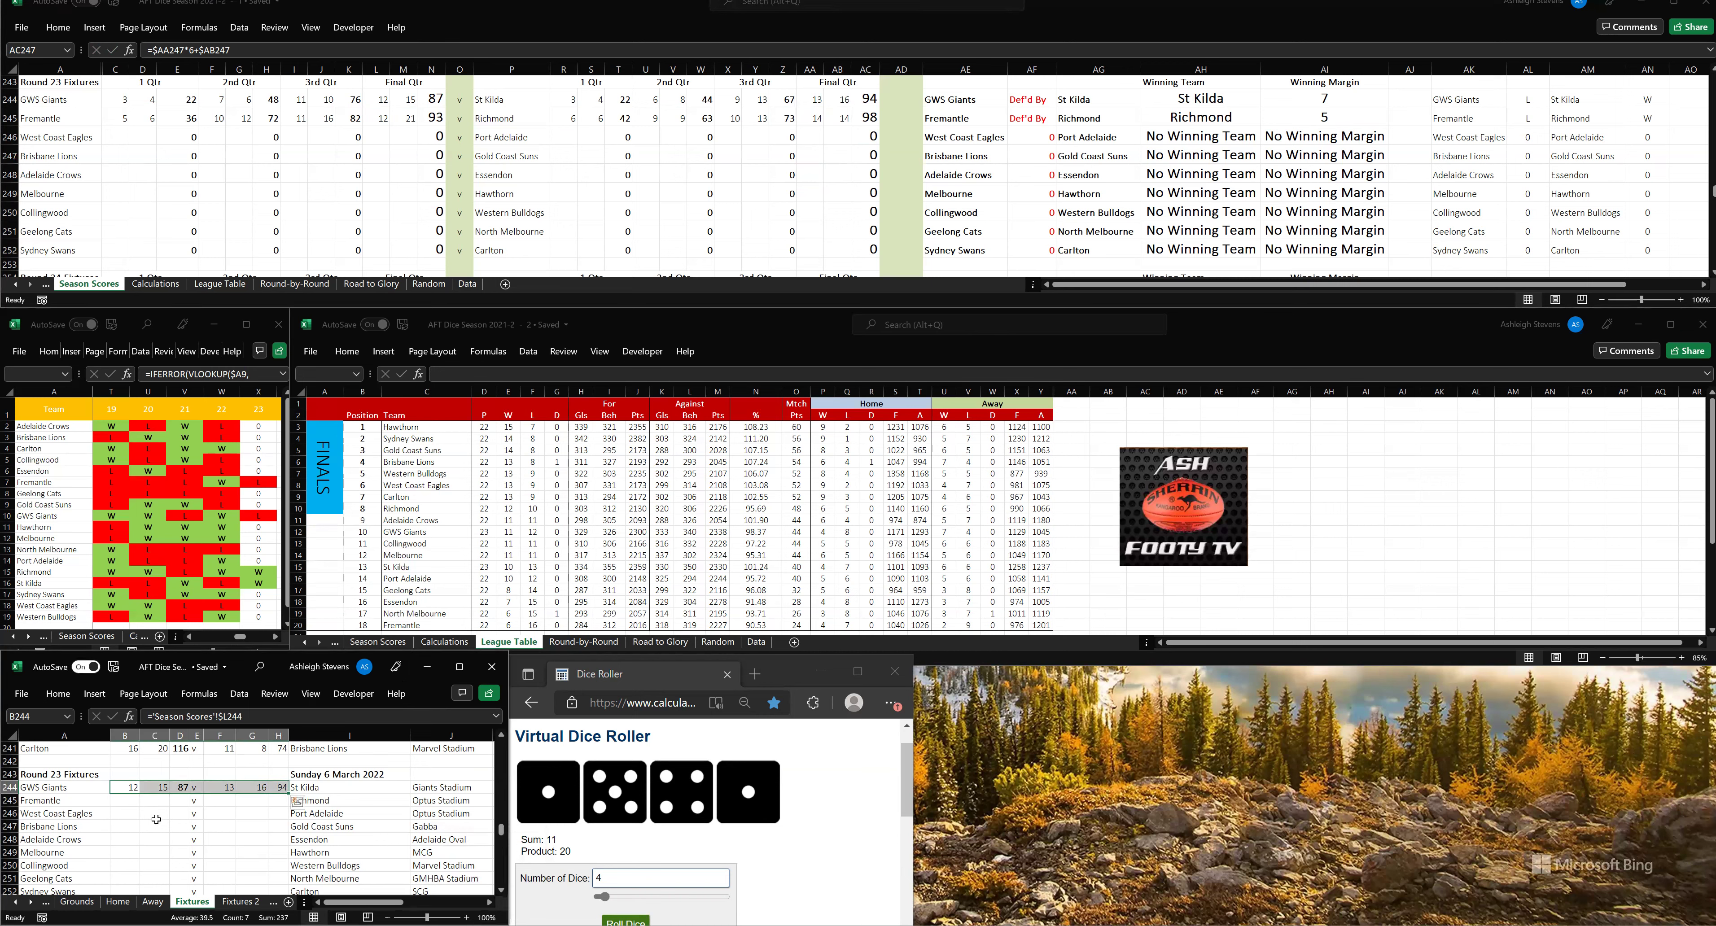
key("ctrl+c")
left_click(128, 800)
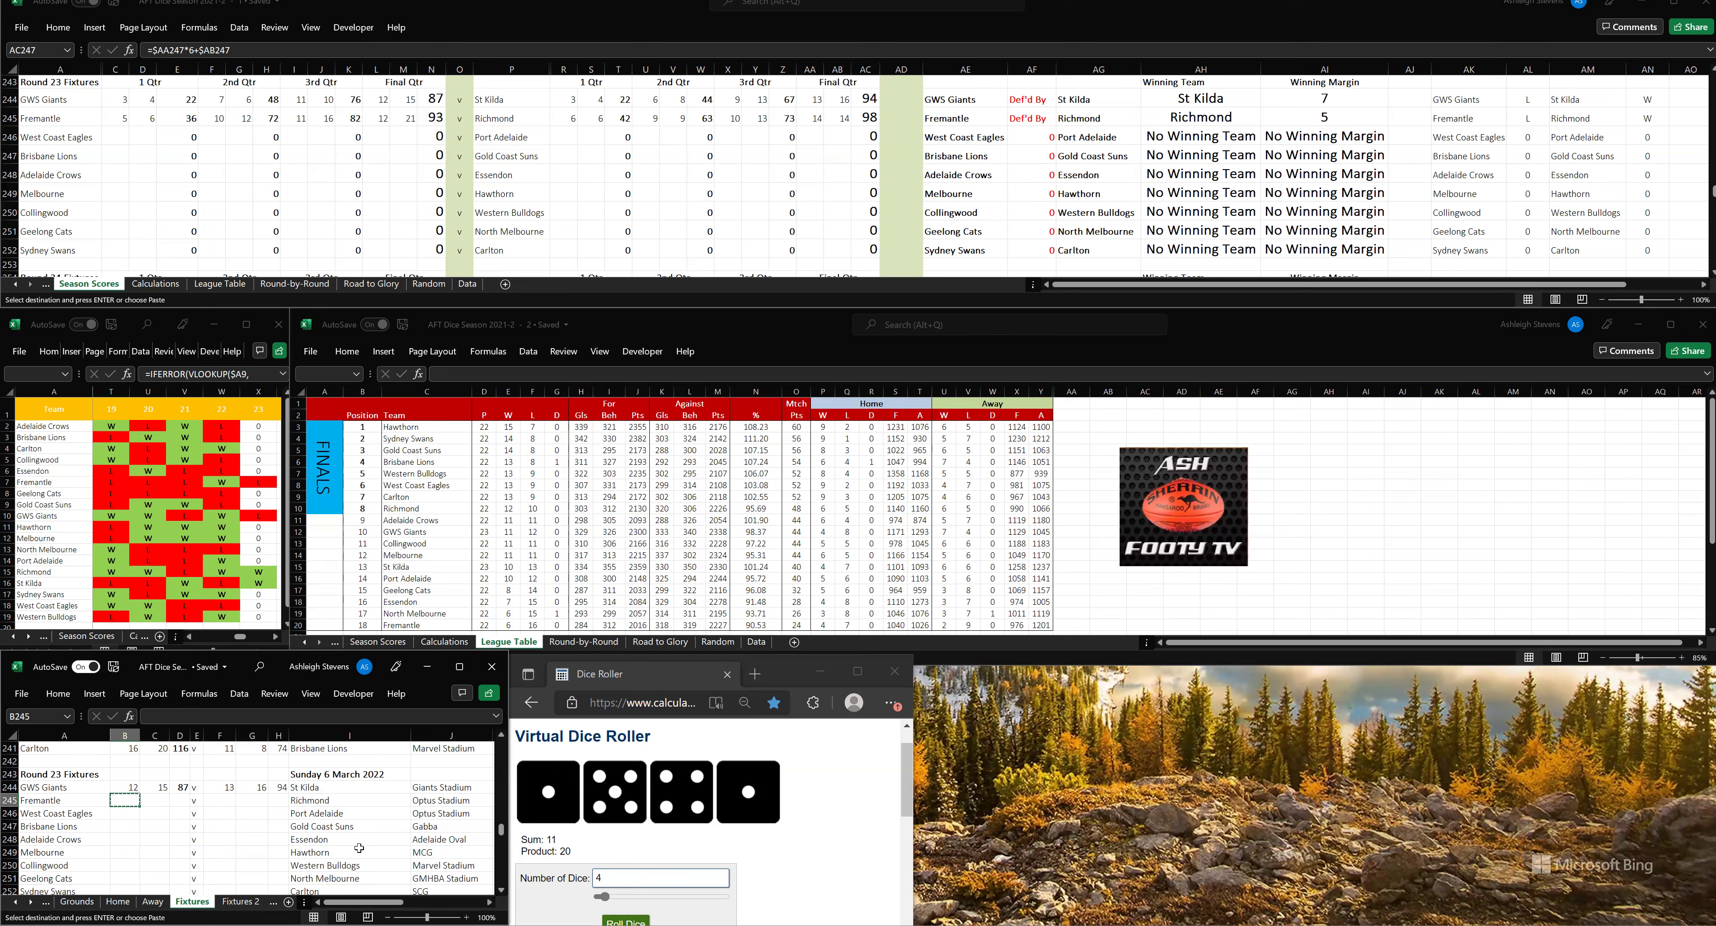
key("ctrl+v")
- On the Fixtures sheet, copy the score formulas in B244:H244 into the Fremantle v Richmond row starting at B245
left_click_drag(126, 790, 271, 787)
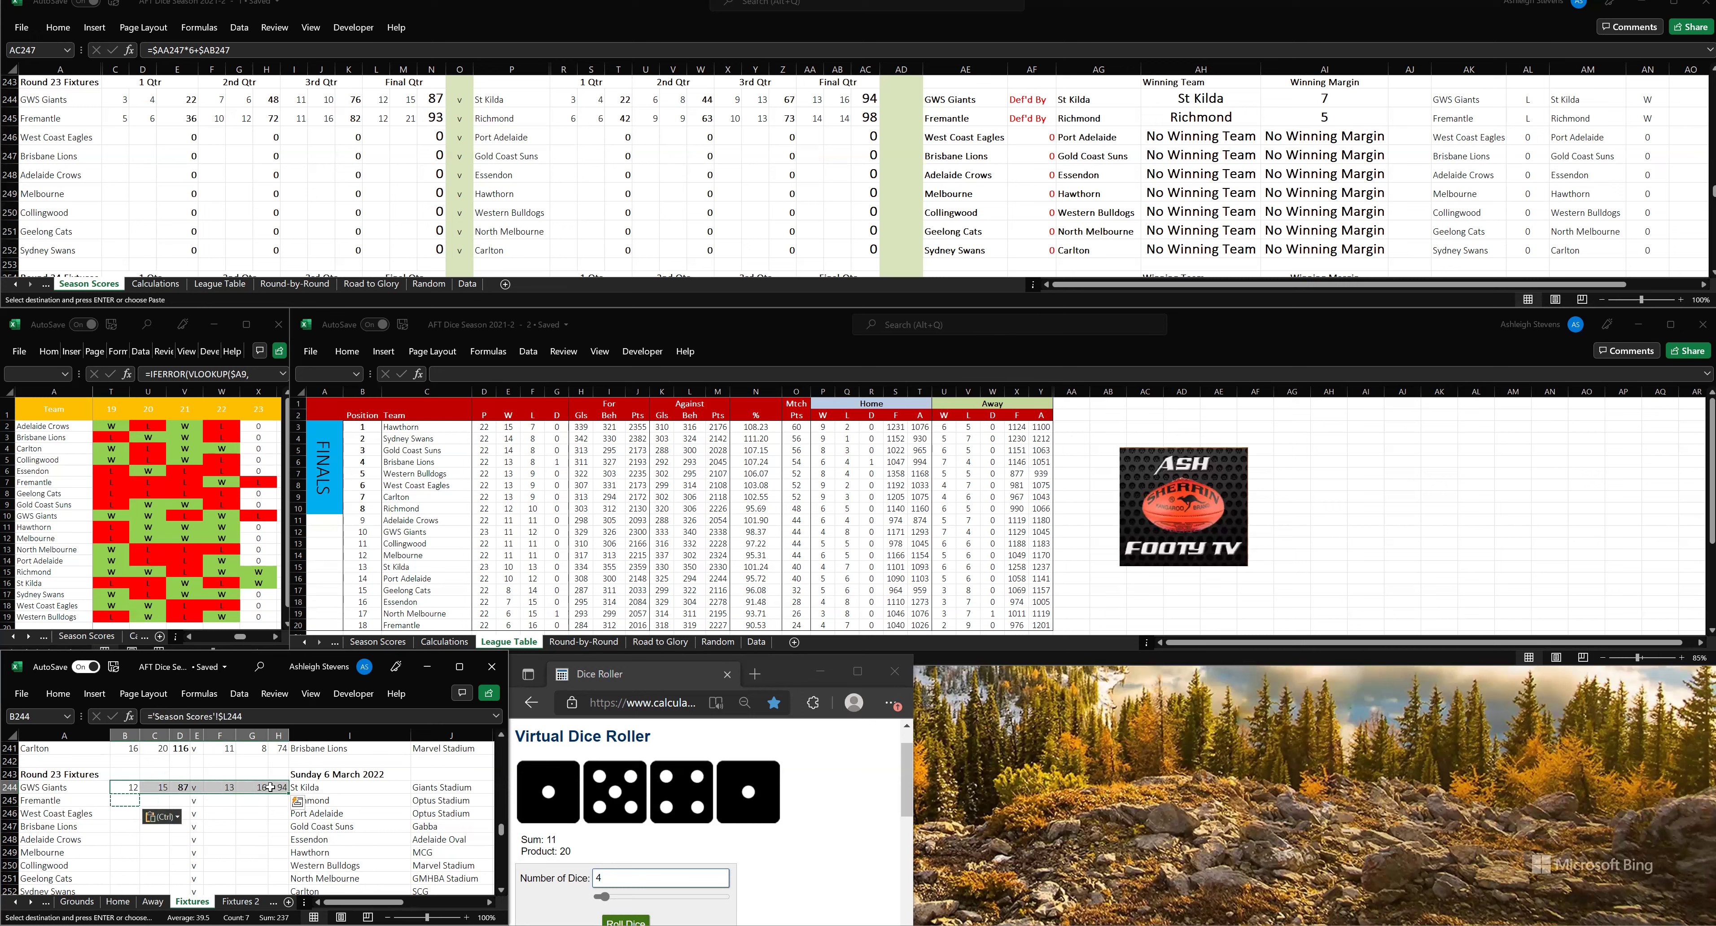
key("ctrl+c")
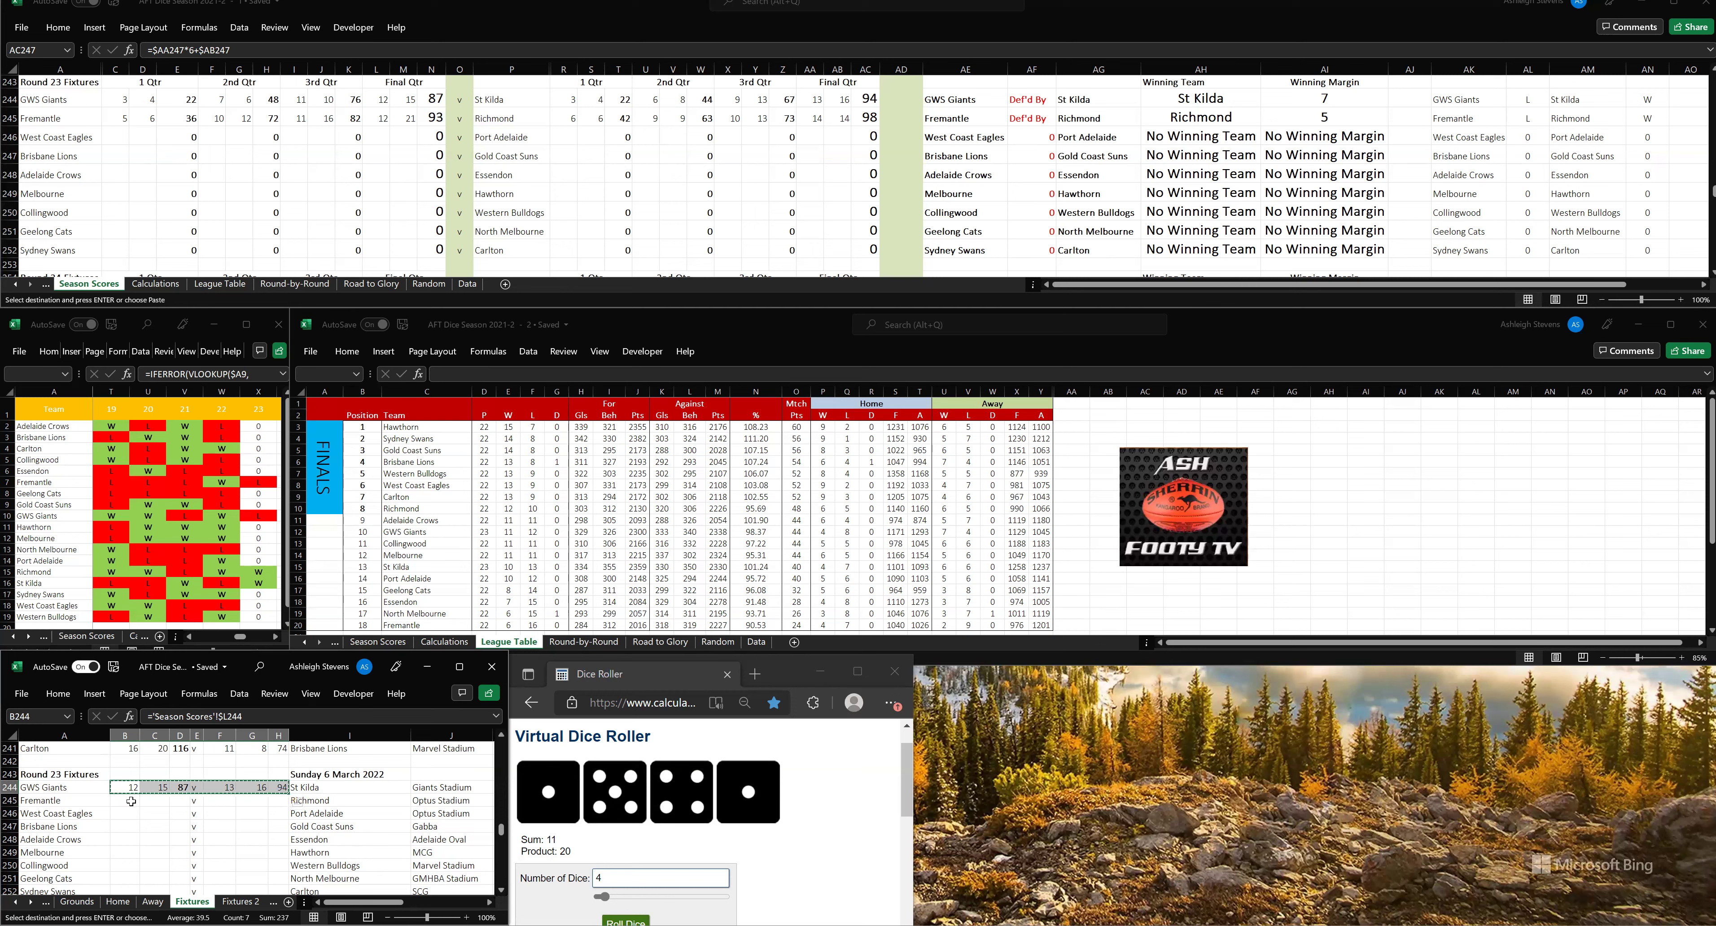
left_click(130, 801)
key("ctrl+v")
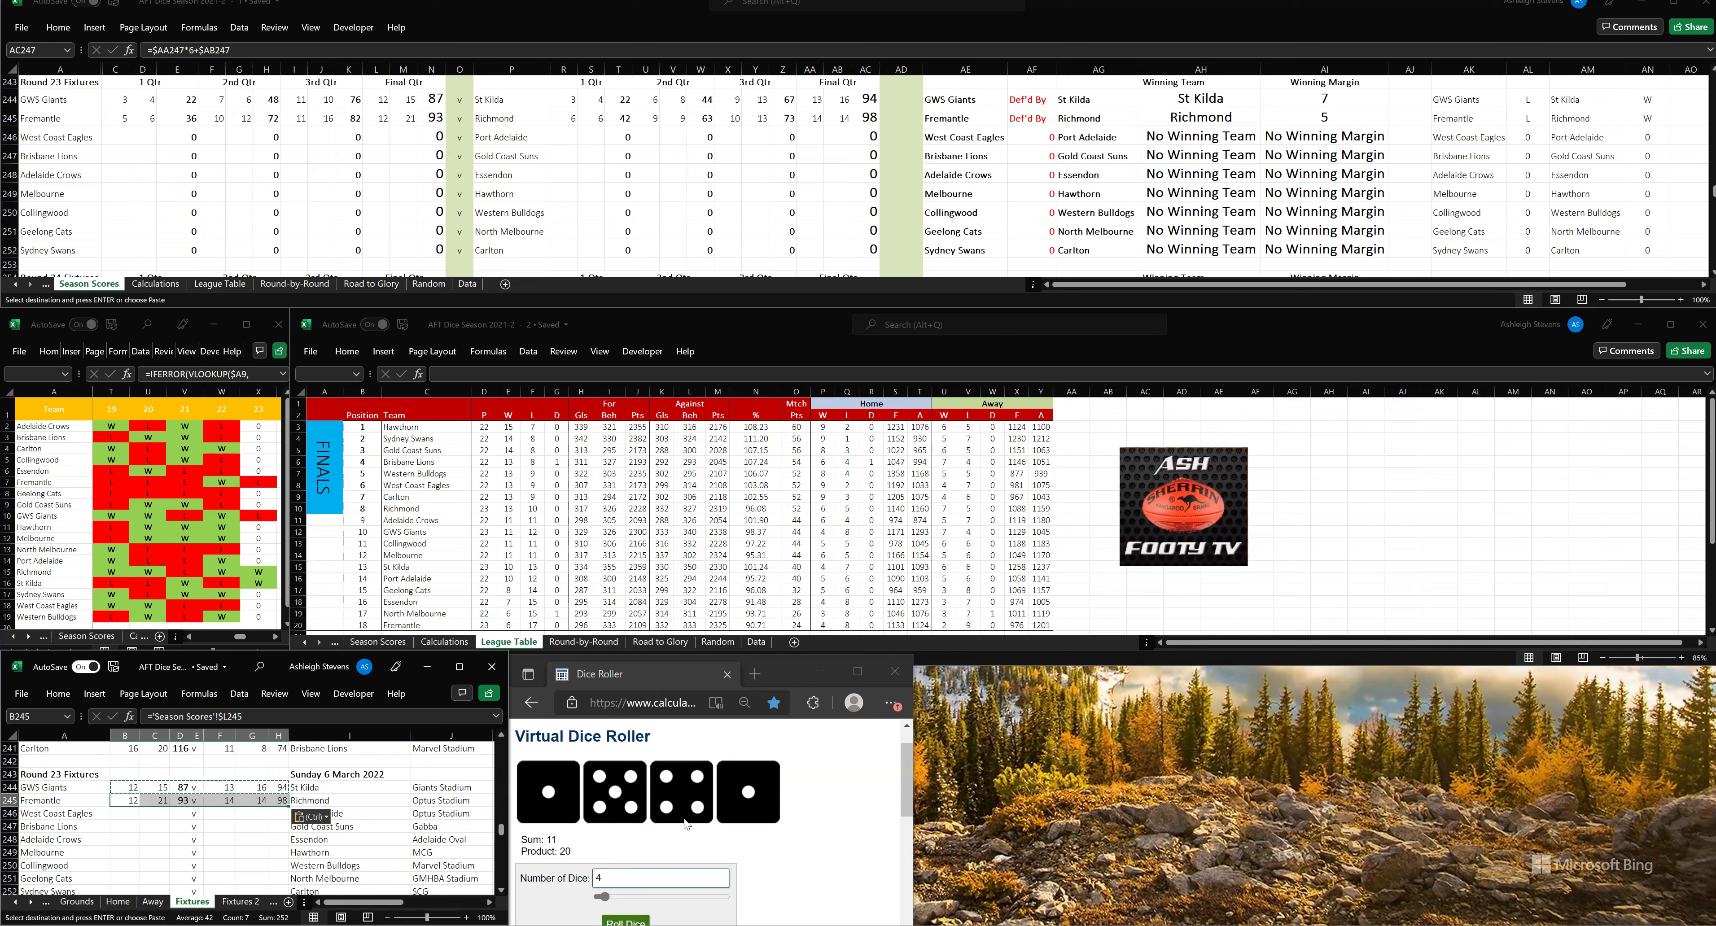
- Roll the four dice and enter West Coast Eagles' first-quarter score of 4 goals and 3 behinds on the Season Scores sheet
left_click(631, 909)
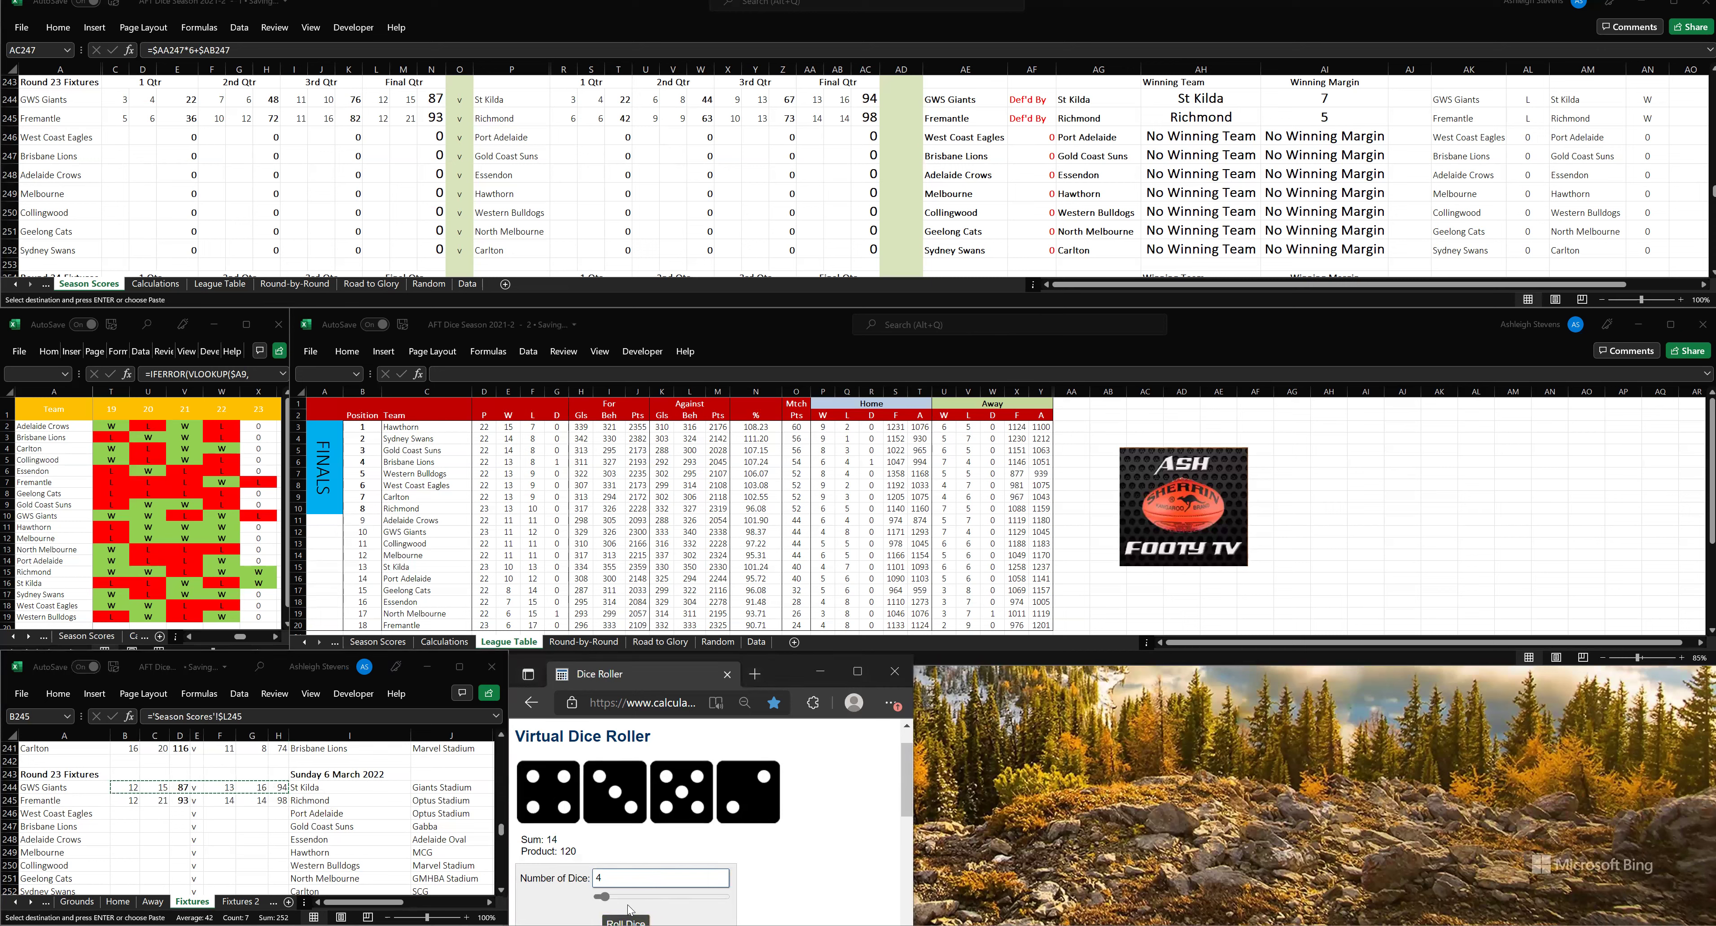
left_click(116, 136)
type("4")
left_click(148, 136)
type("3")
- Enter Port Adelaide's first-quarter score of 5 goals and 2 behinds in the match against West Coast Eagles
left_click(572, 136)
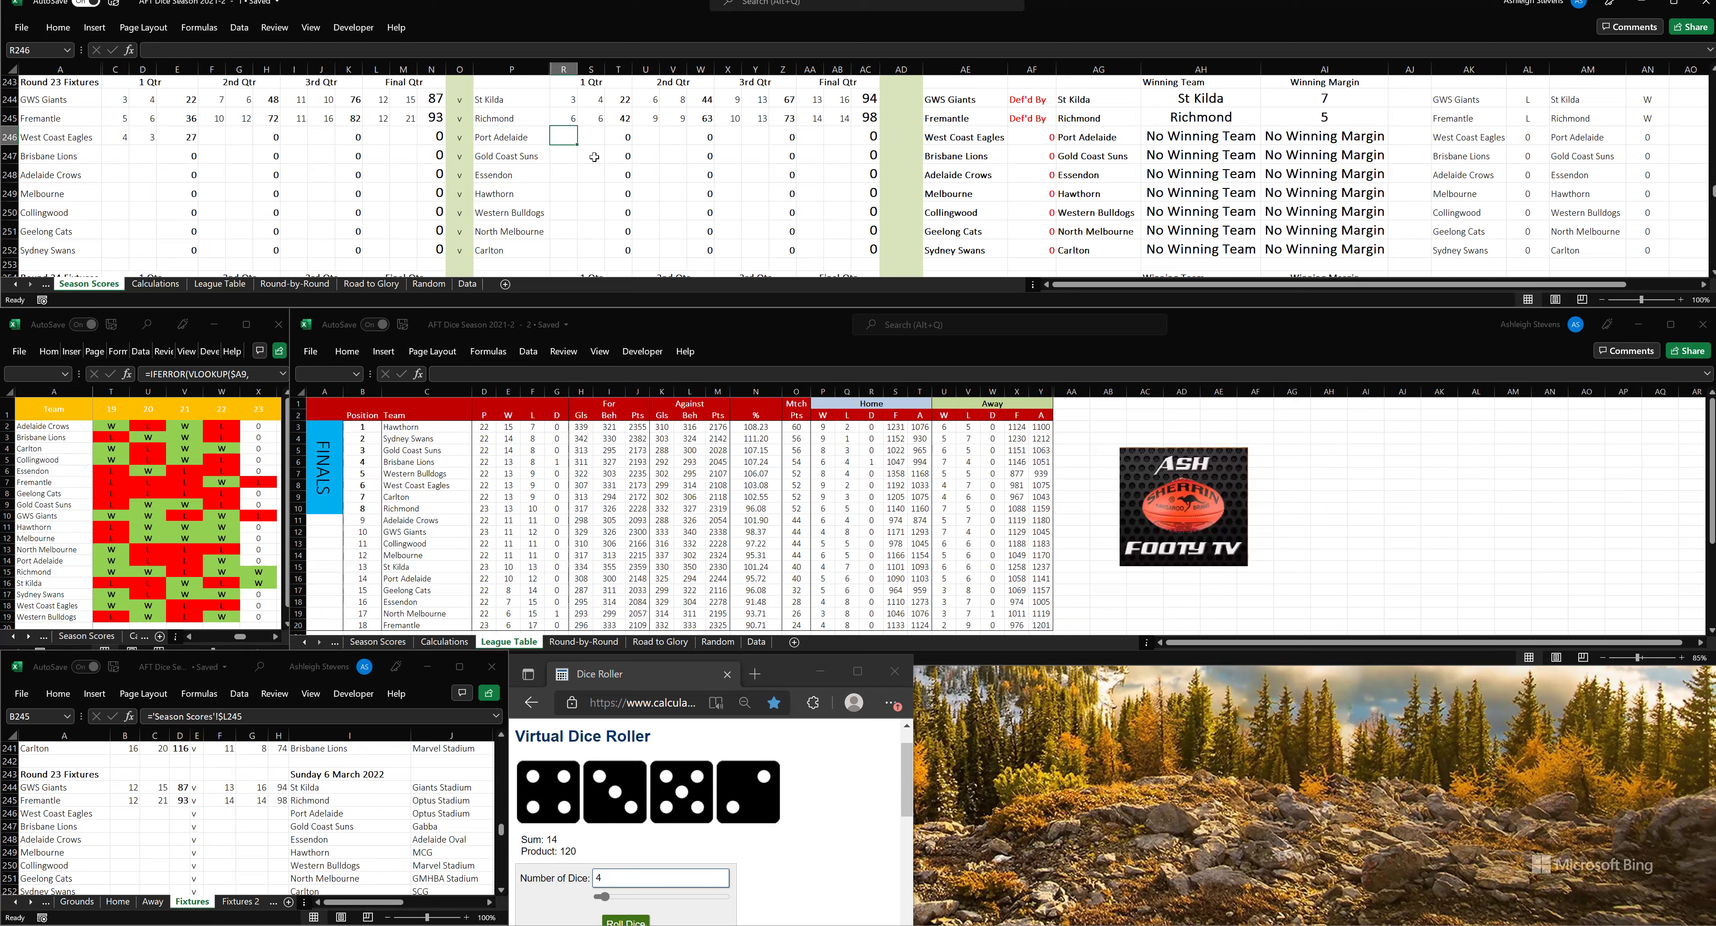
type("5")
left_click(598, 138)
type("2")
left_click(613, 174)
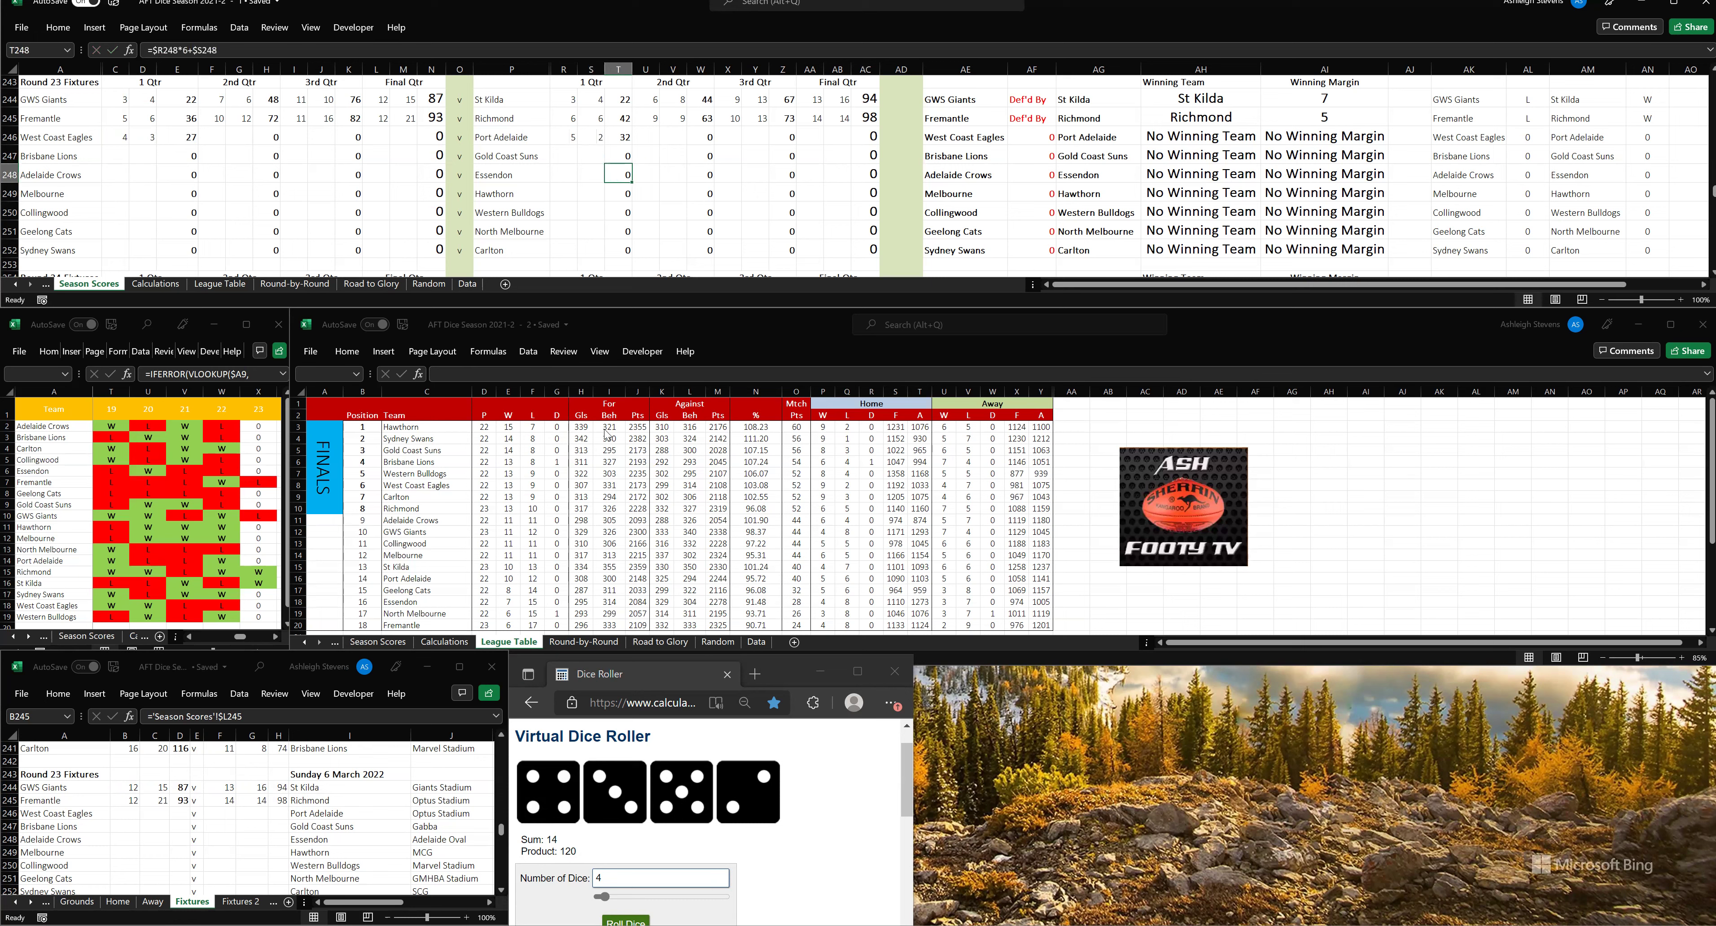
- Roll the four dice and enter West Coast Eagles' second-quarter score as 7 goals and 6 behinds
left_click(636, 918)
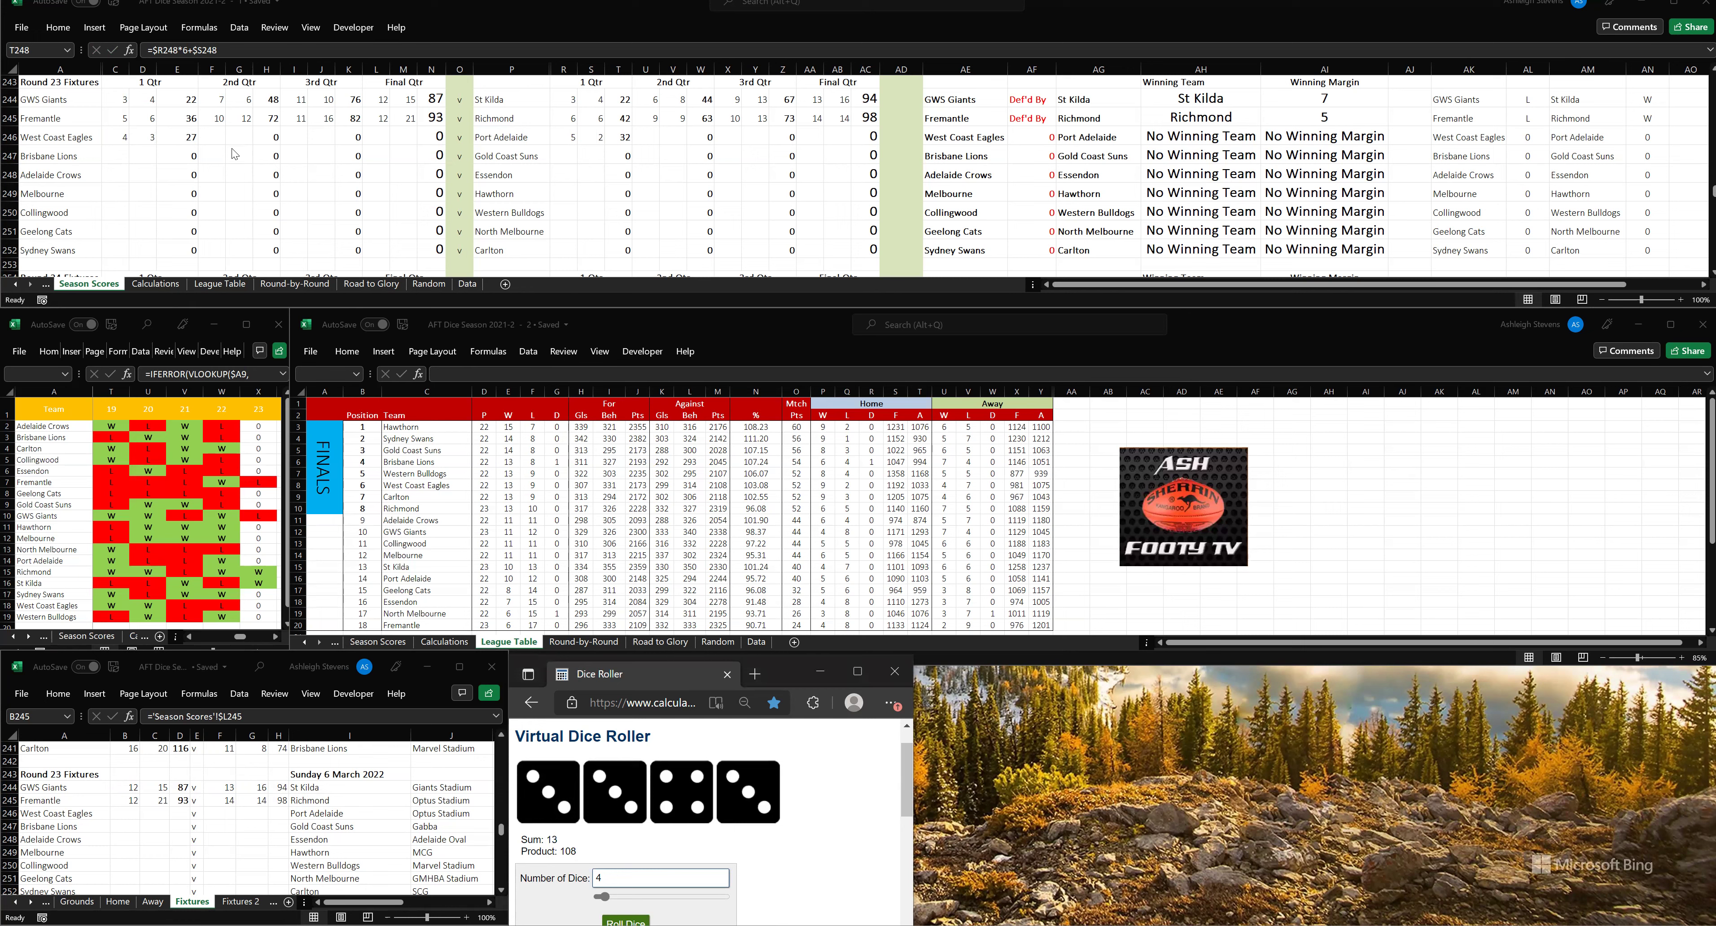
left_click(216, 136)
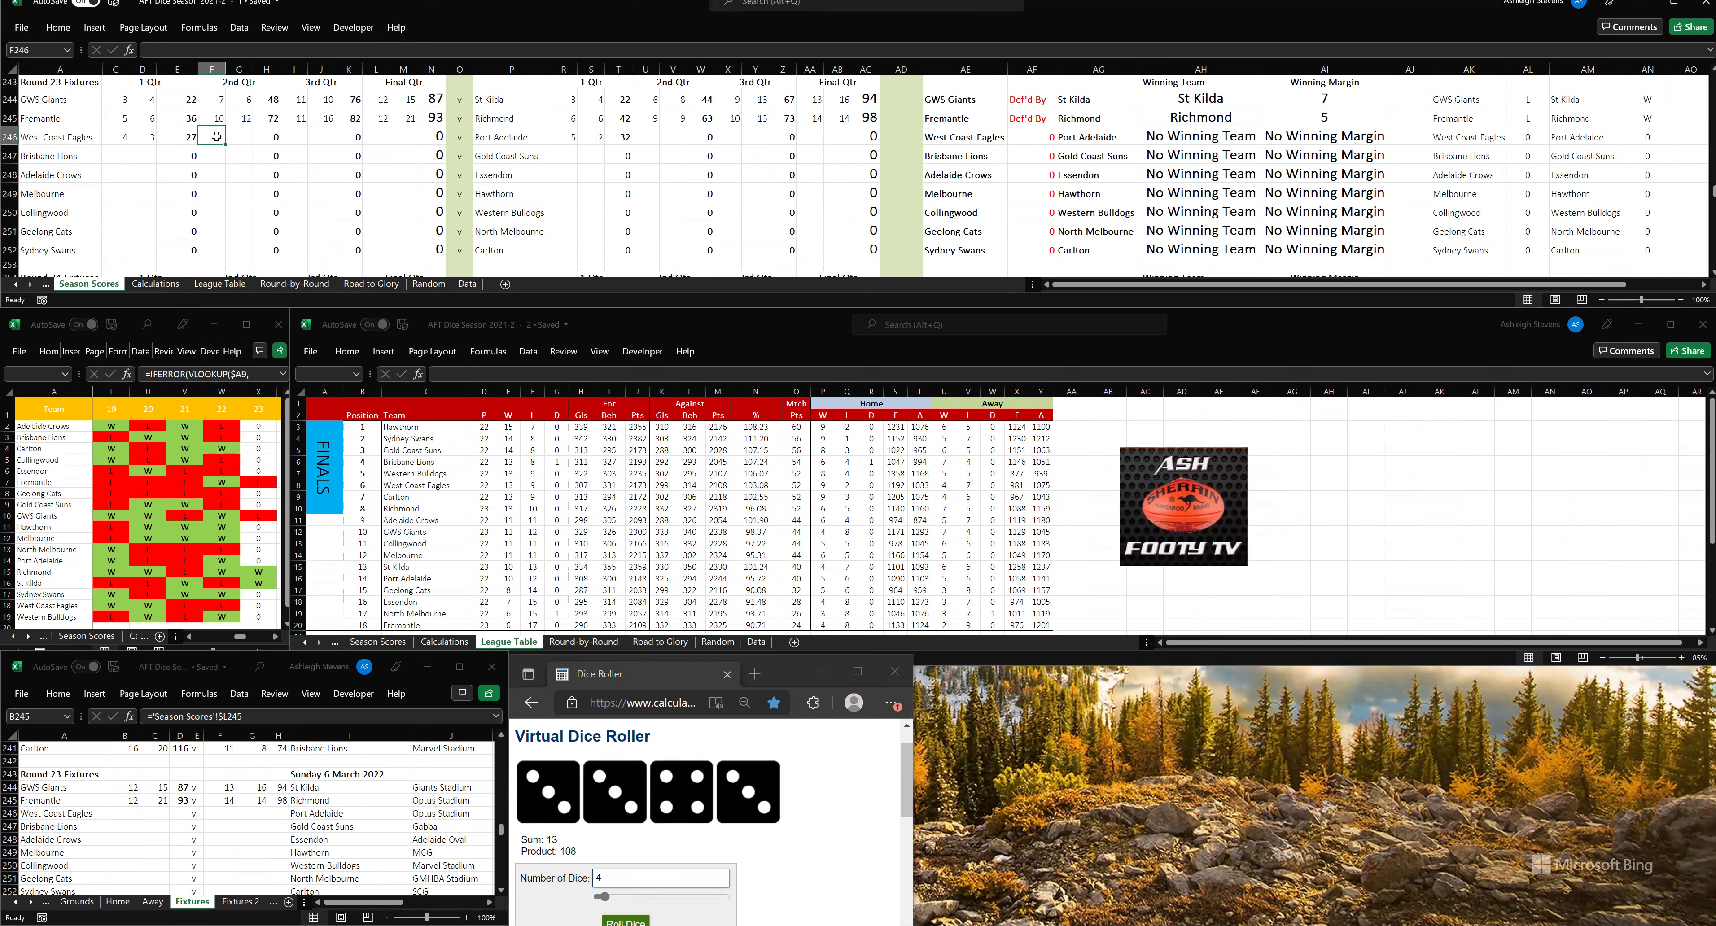
type("7")
key("Tab")
type("6")
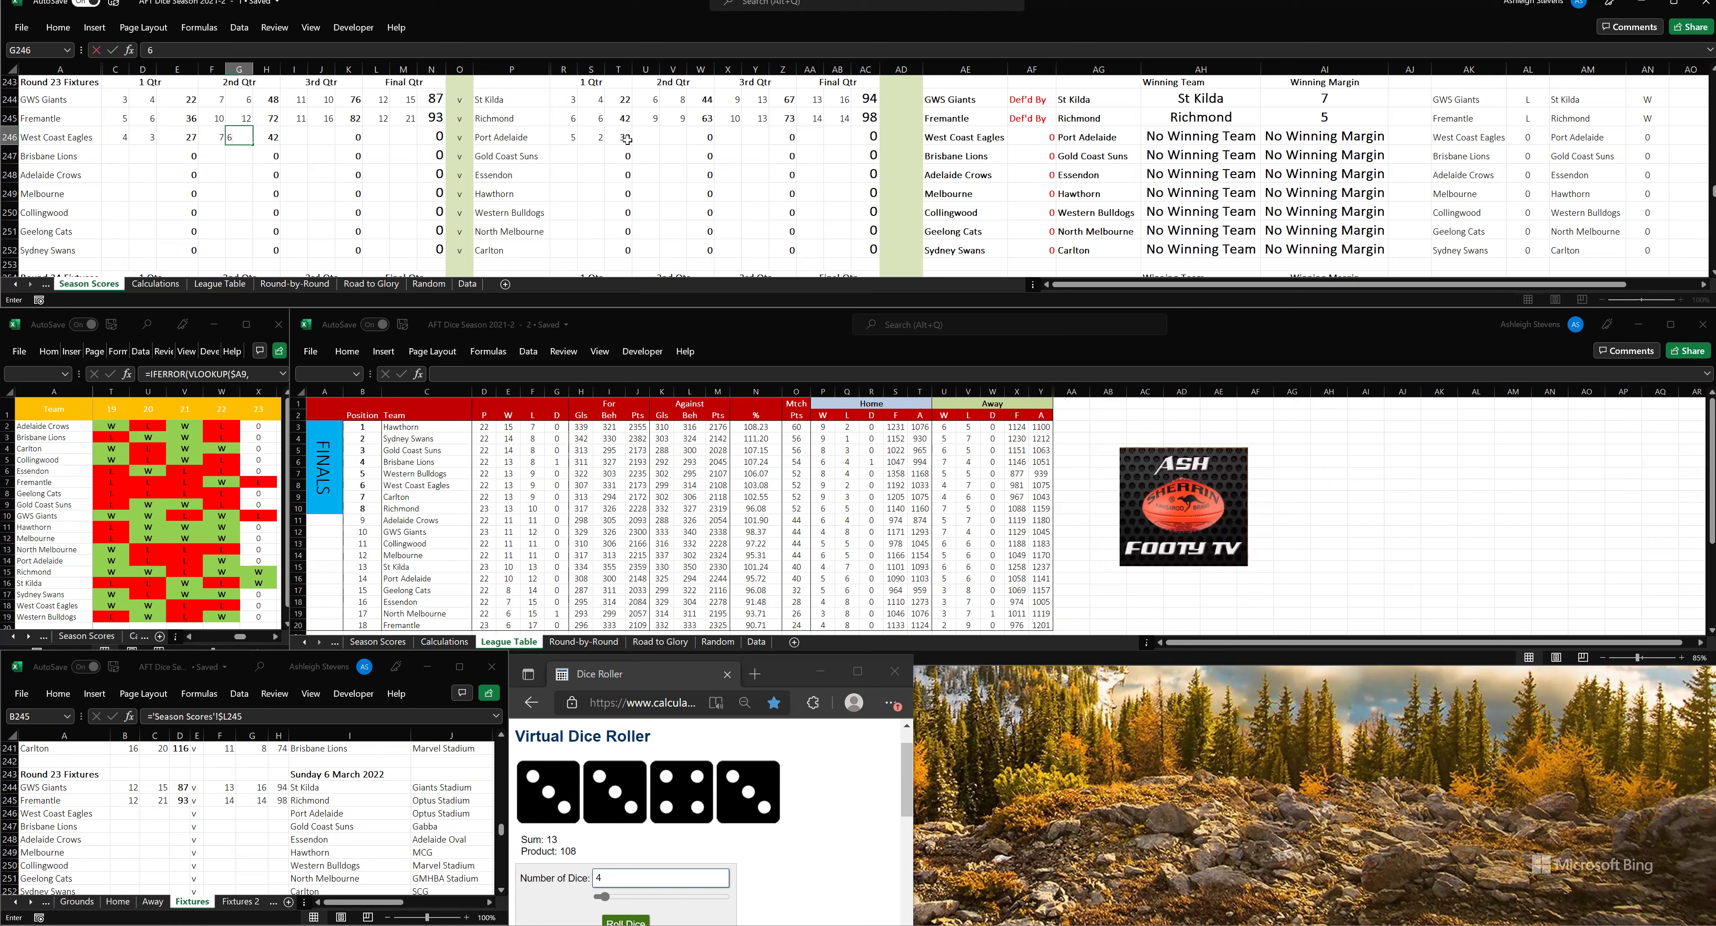
key("Tab")
- Enter Port Adelaide's second-quarter score of 9 goals and 5 behinds
left_click(656, 137)
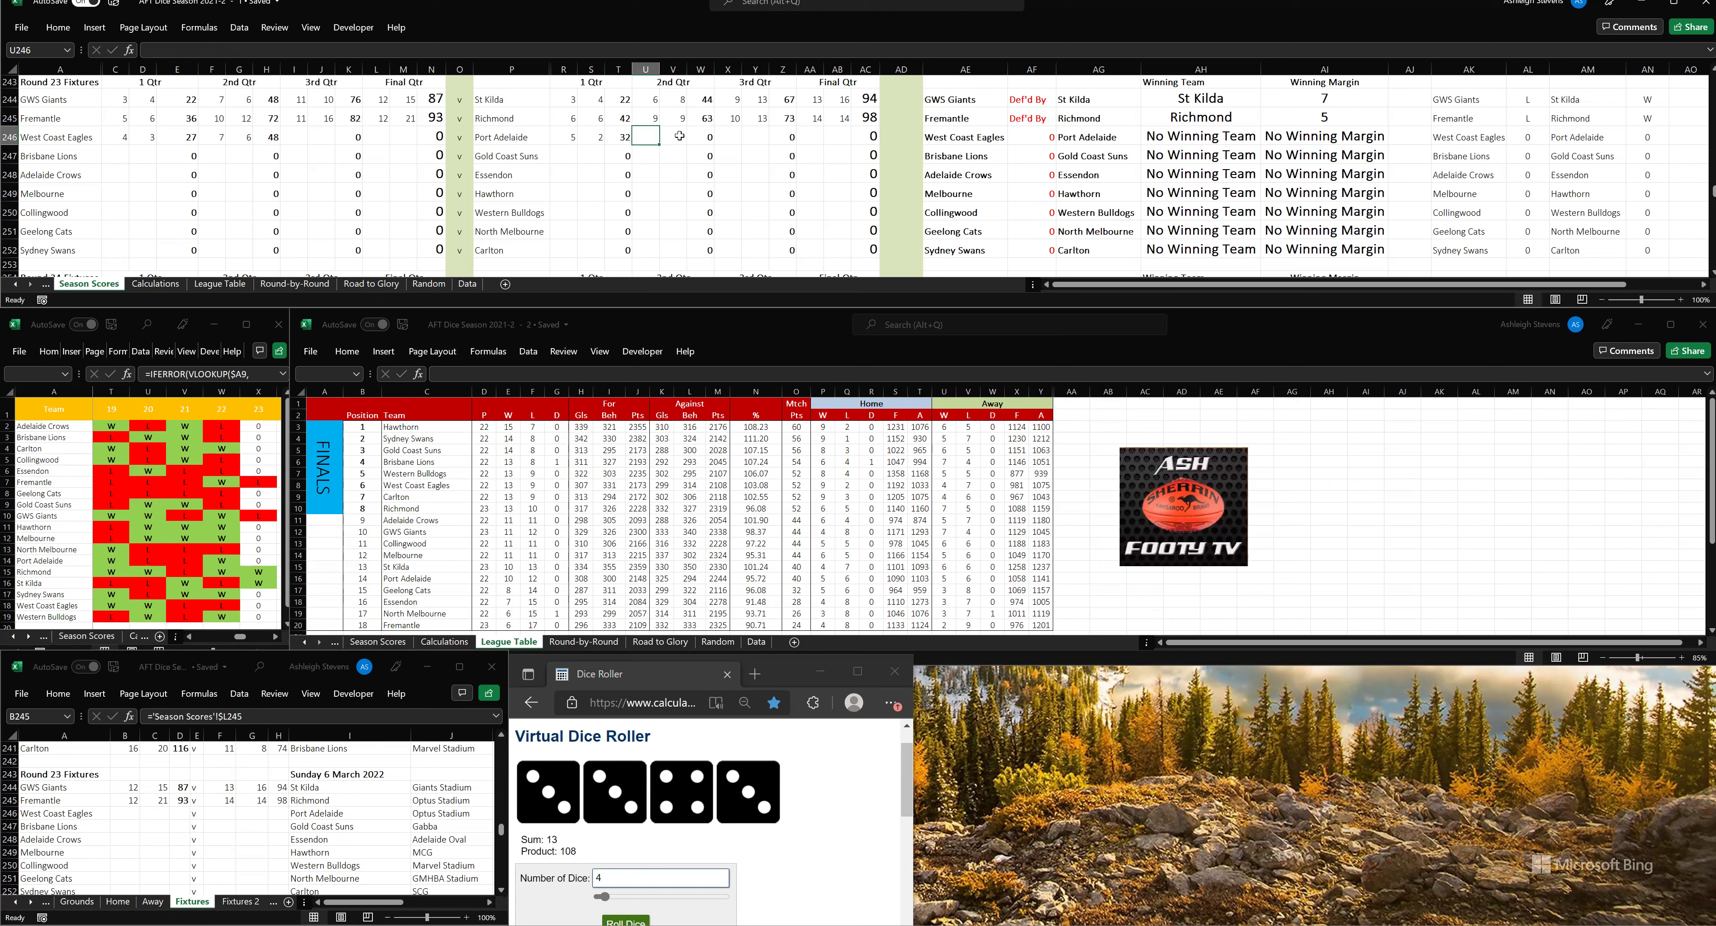
type("9")
key("Tab")
type("5")
left_click(674, 195)
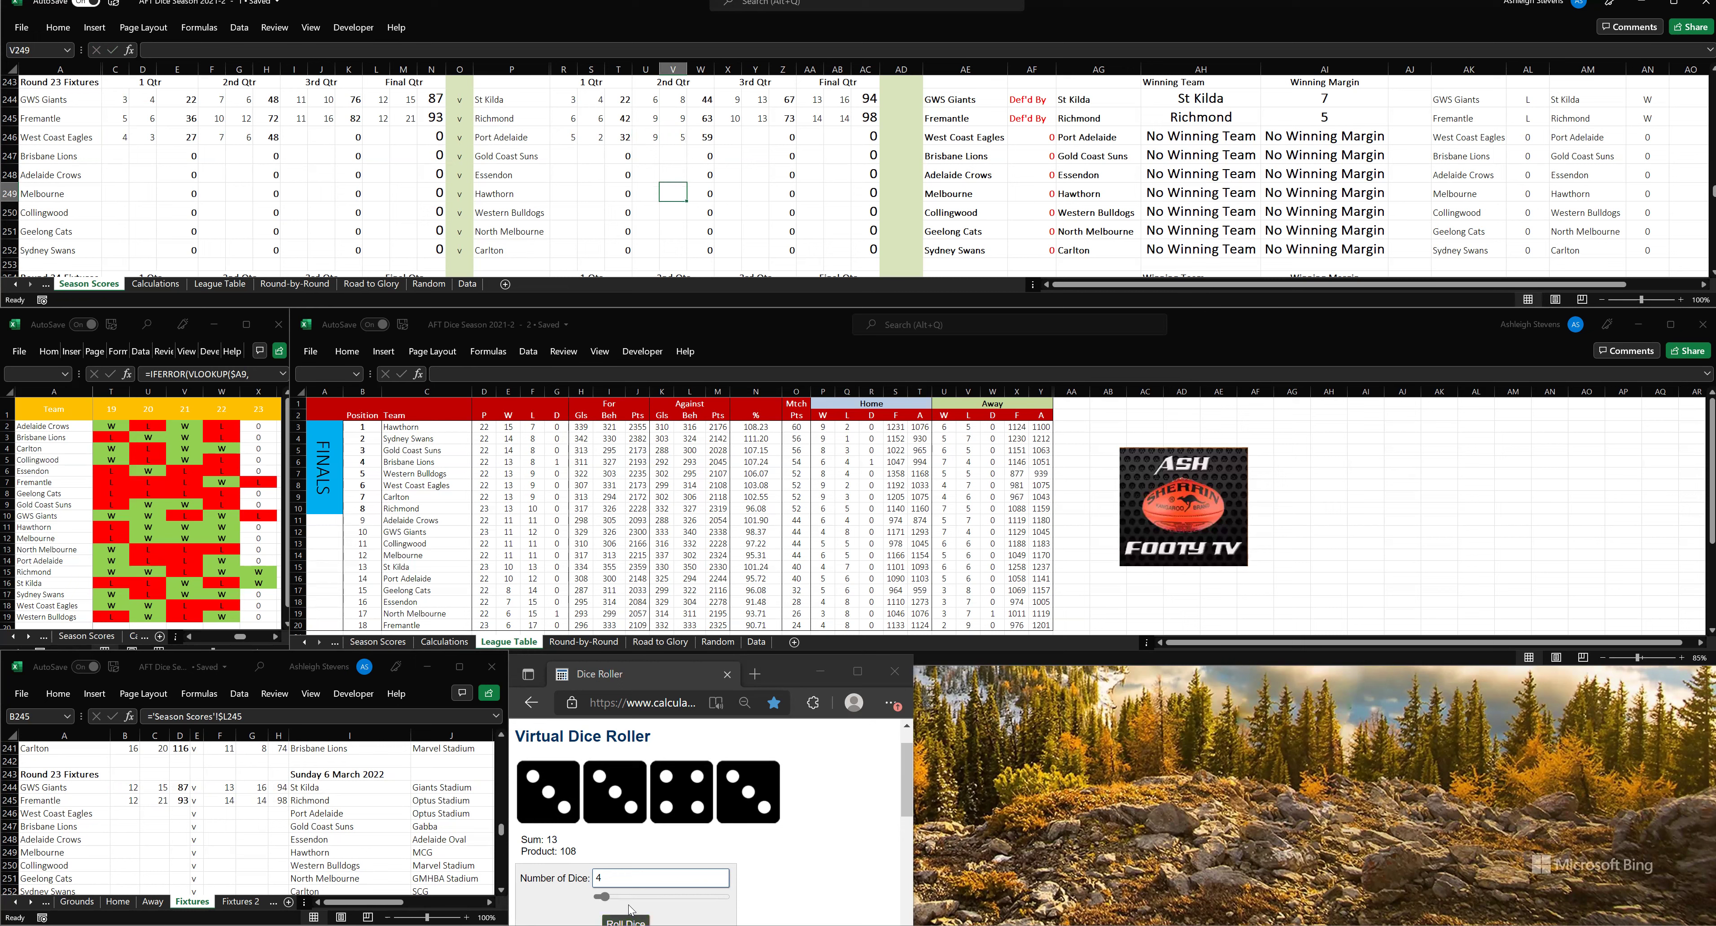
- Roll the four dice and enter West Coast Eagles' third-quarter score as 11 goals and 10 behinds
left_click(626, 921)
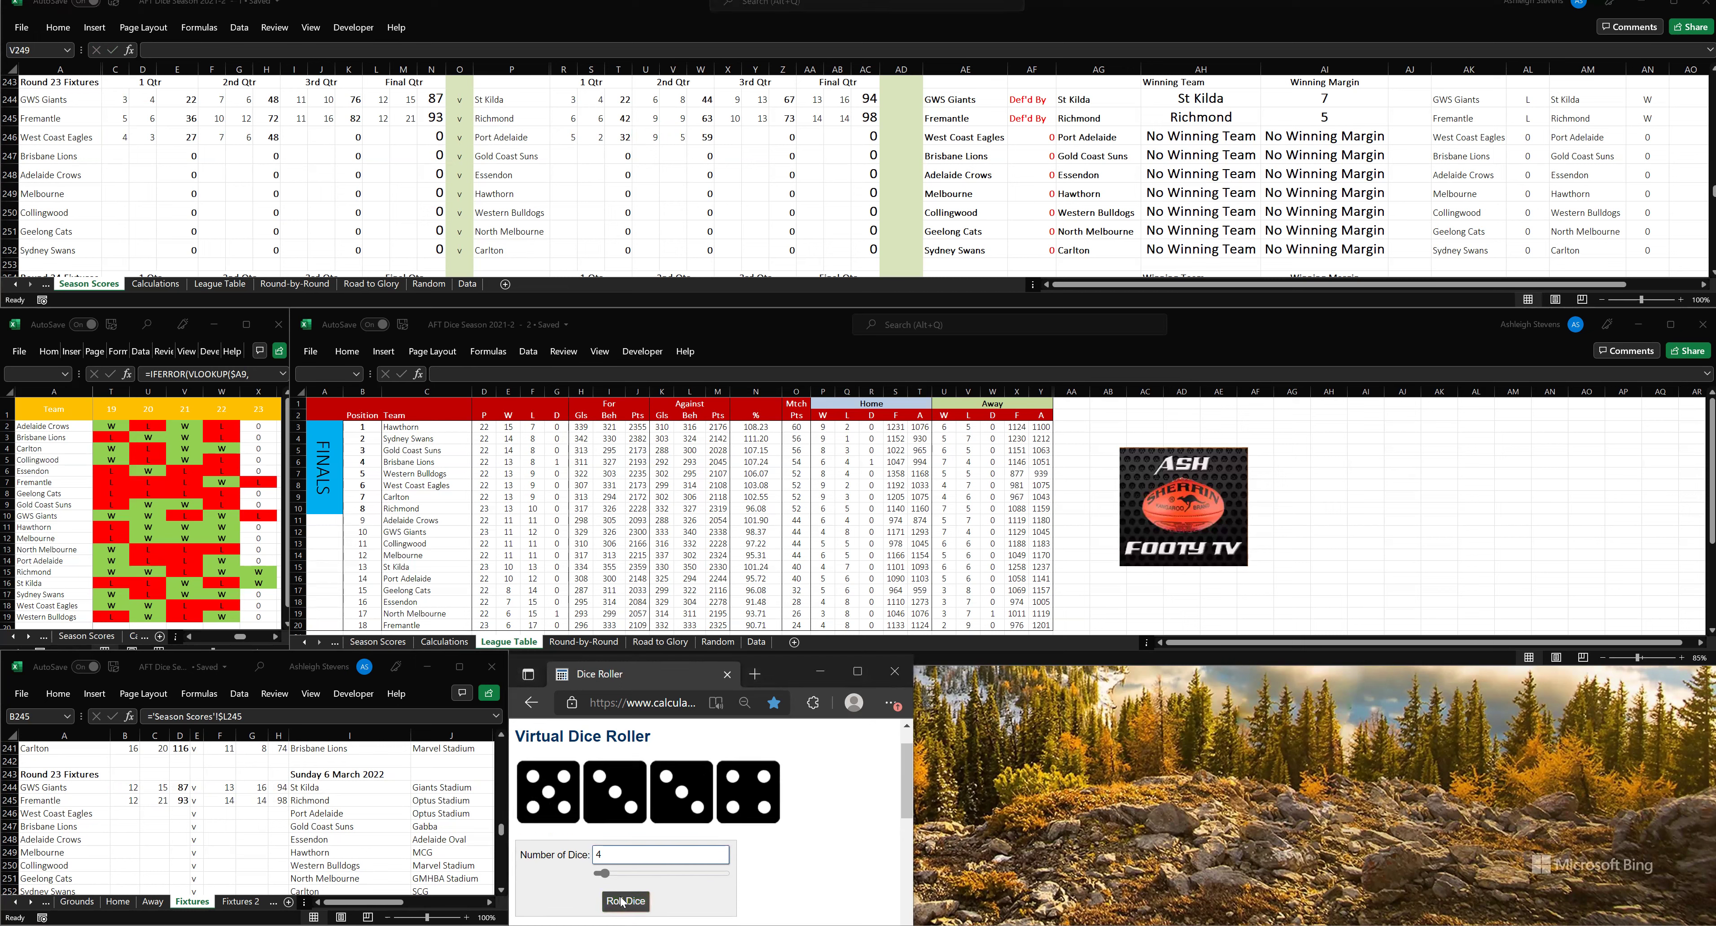
left_click(297, 140)
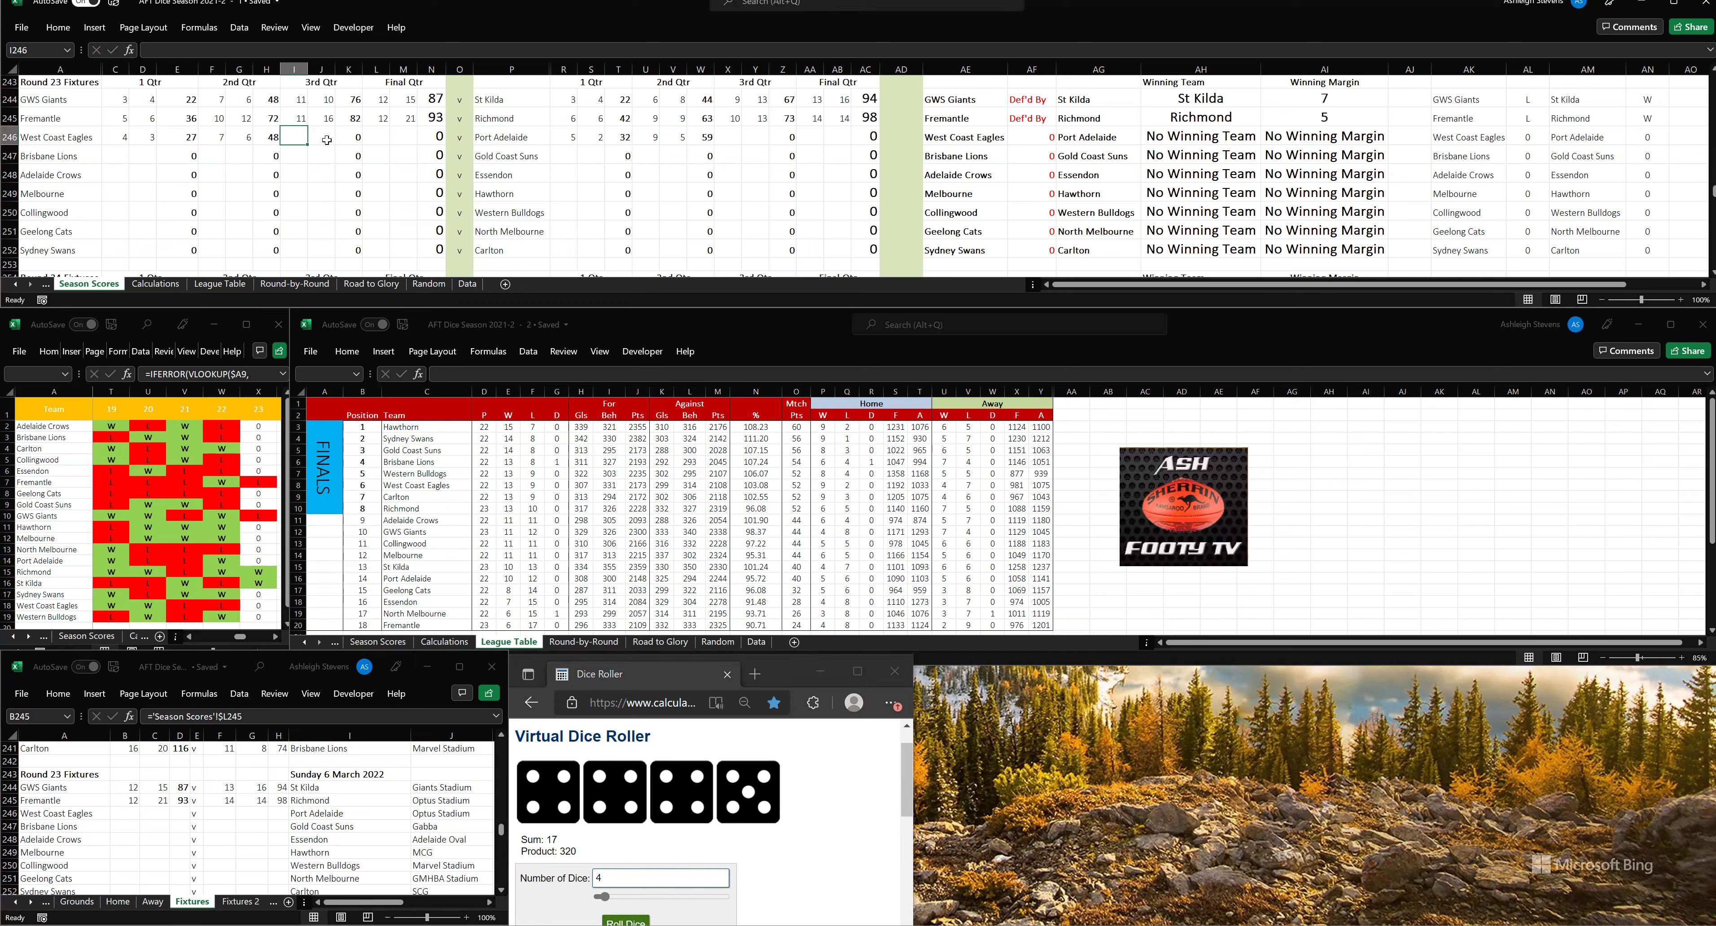
type("11")
key("Tab")
type("10")
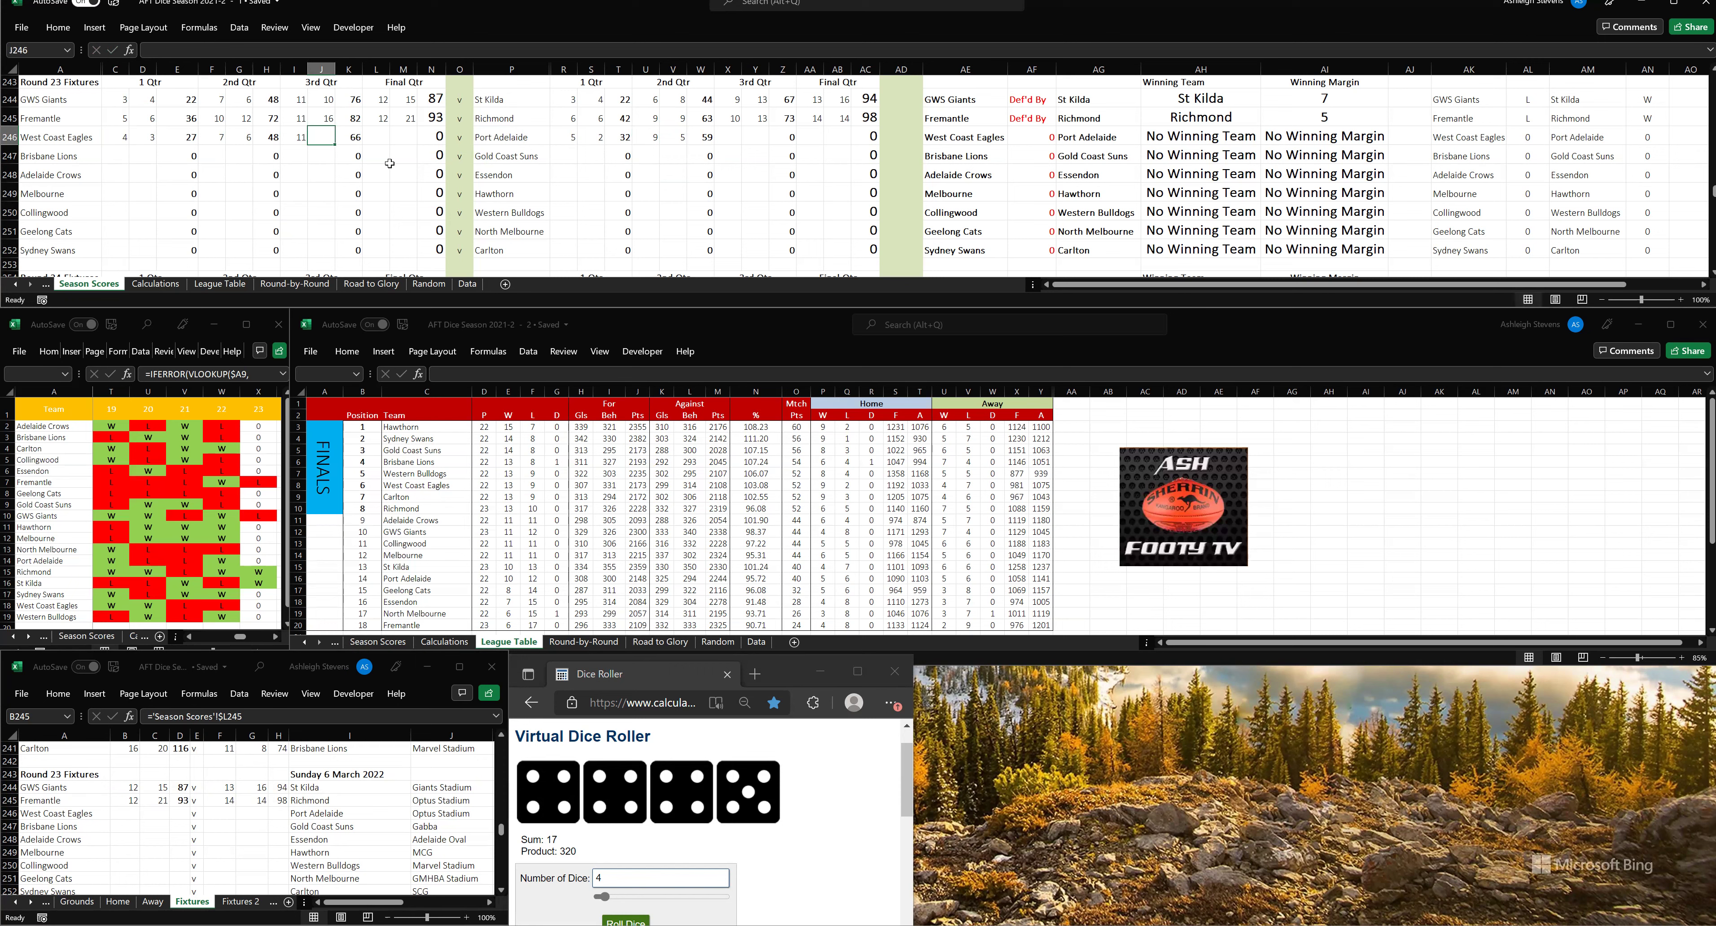
left_click(373, 141)
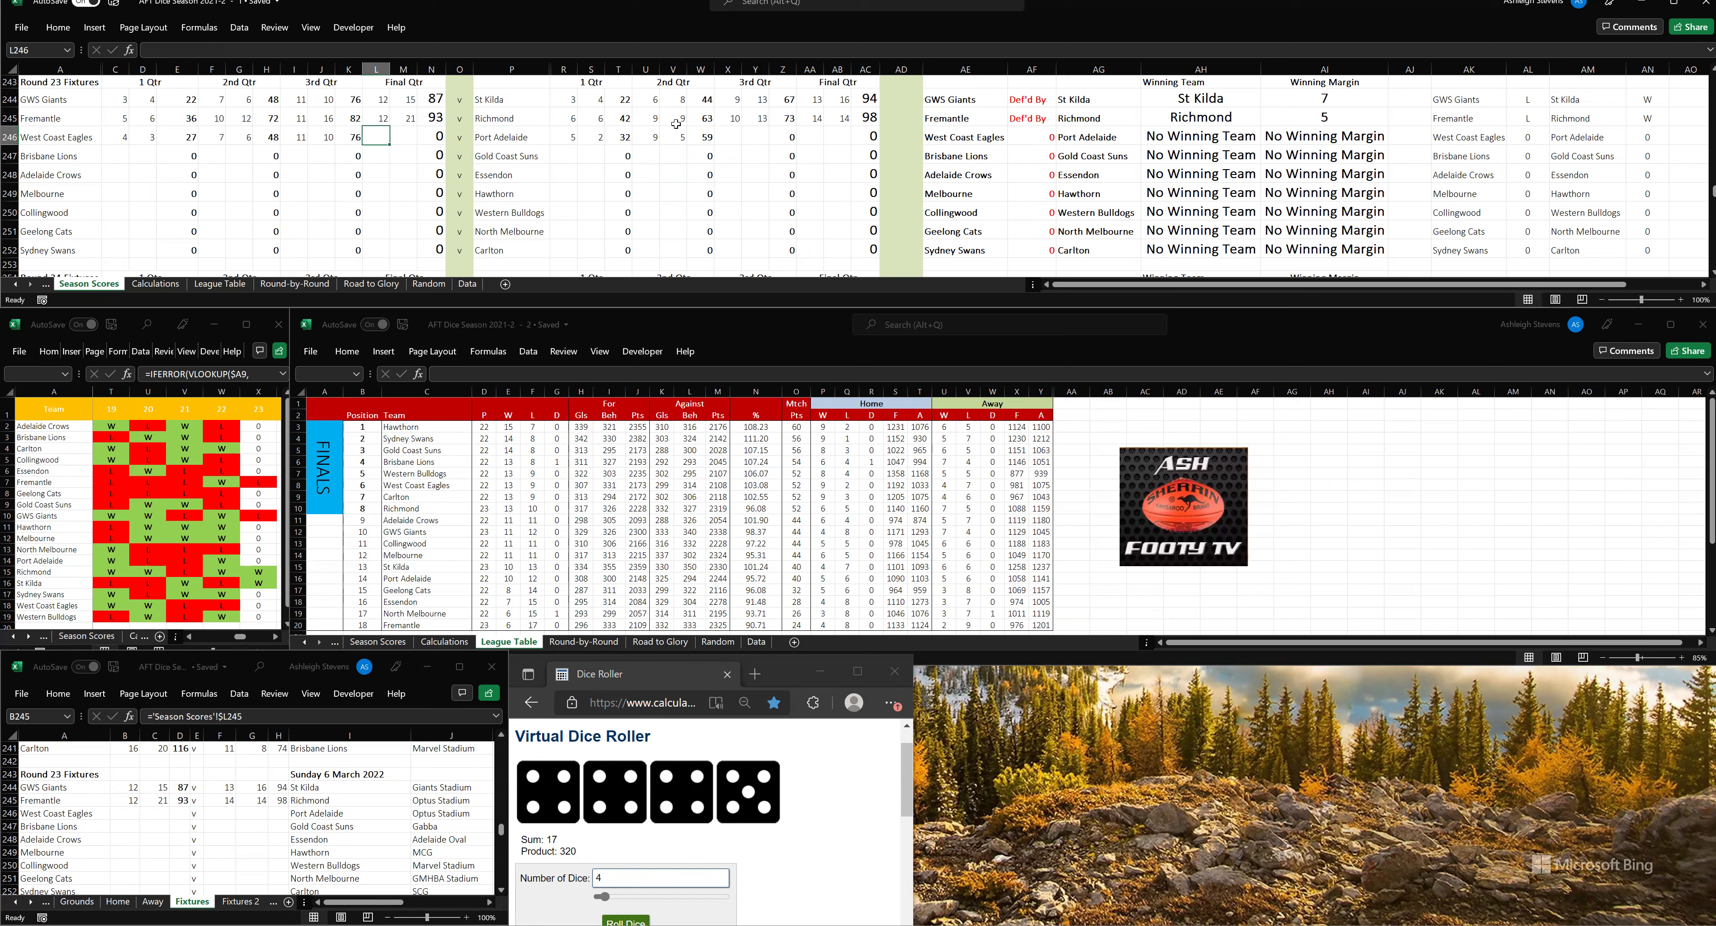
- Enter Port Adelaide's third-quarter score of 13 goals and 10 behinds
left_click(729, 134)
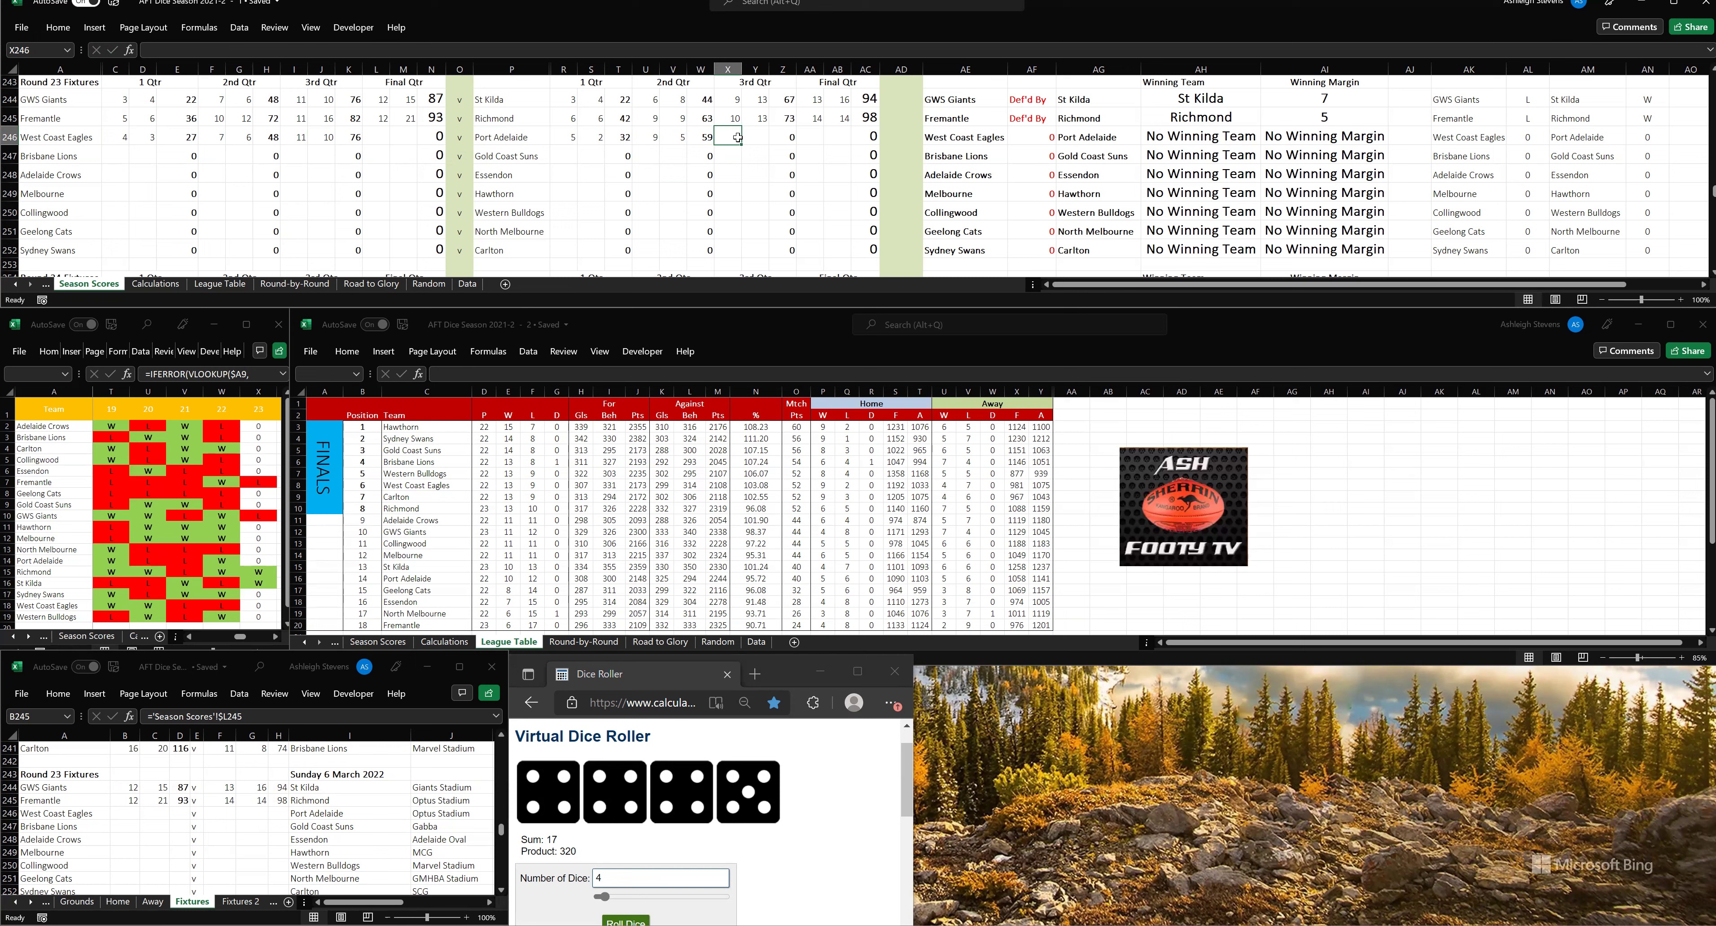
type("13")
key("Tab")
type("10")
left_click(752, 191)
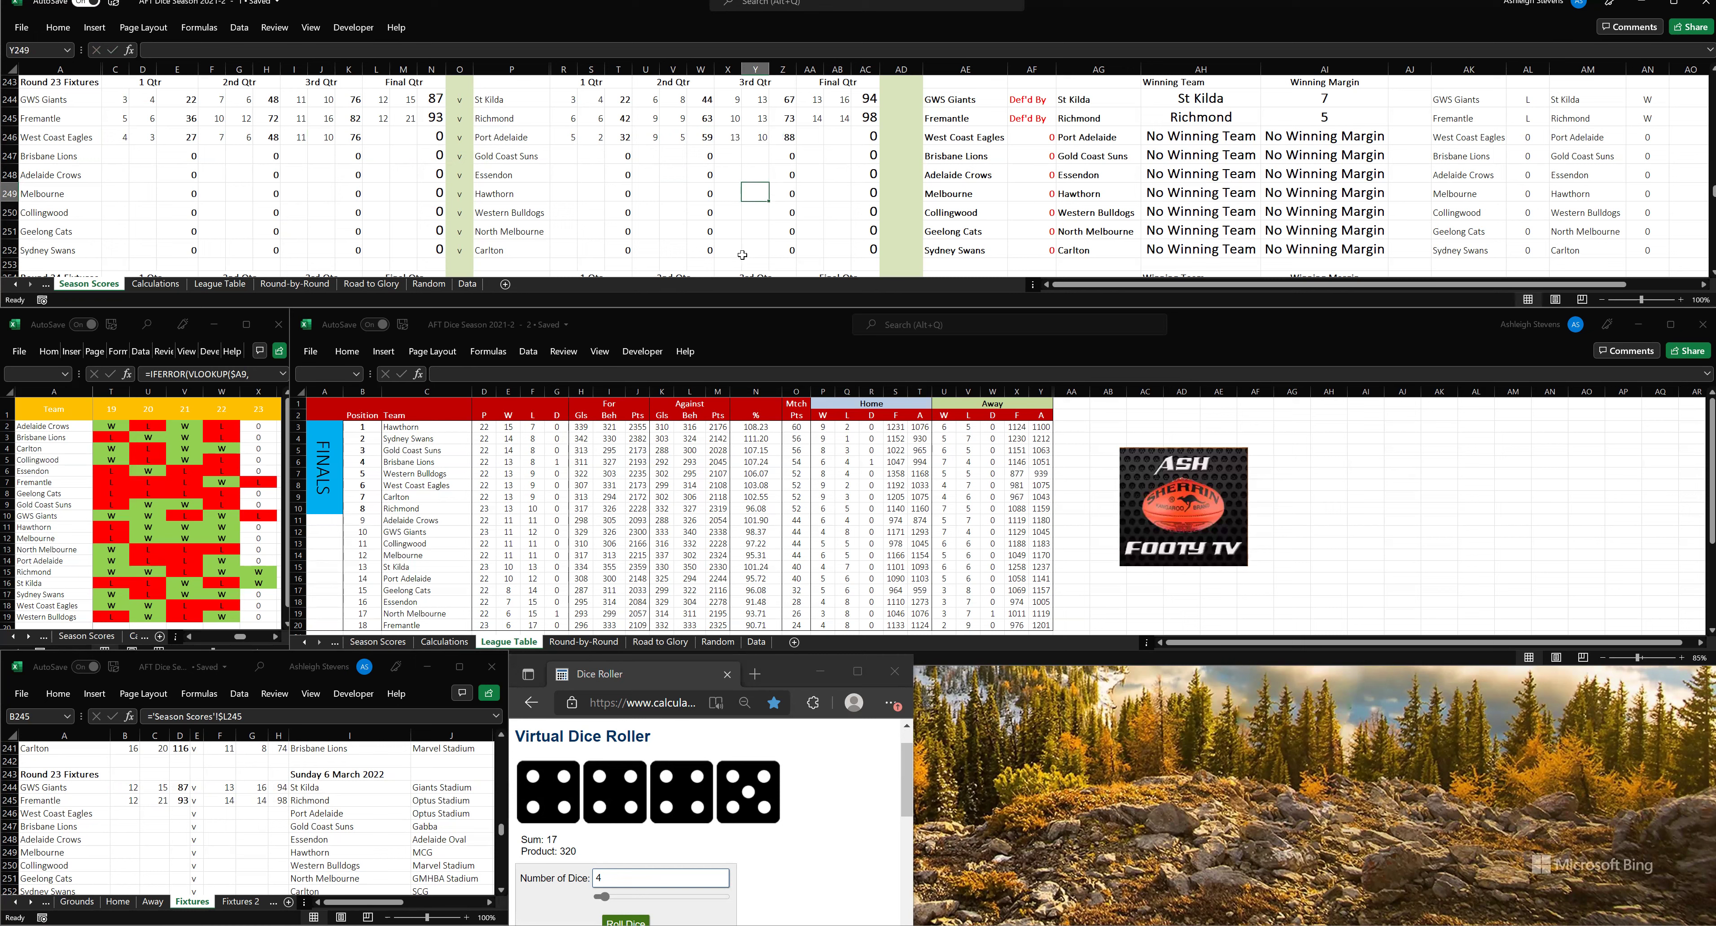
- Roll the four dice and enter West Coast Eagles' final-quarter score as 13 goals and 15 behinds
left_click(627, 907)
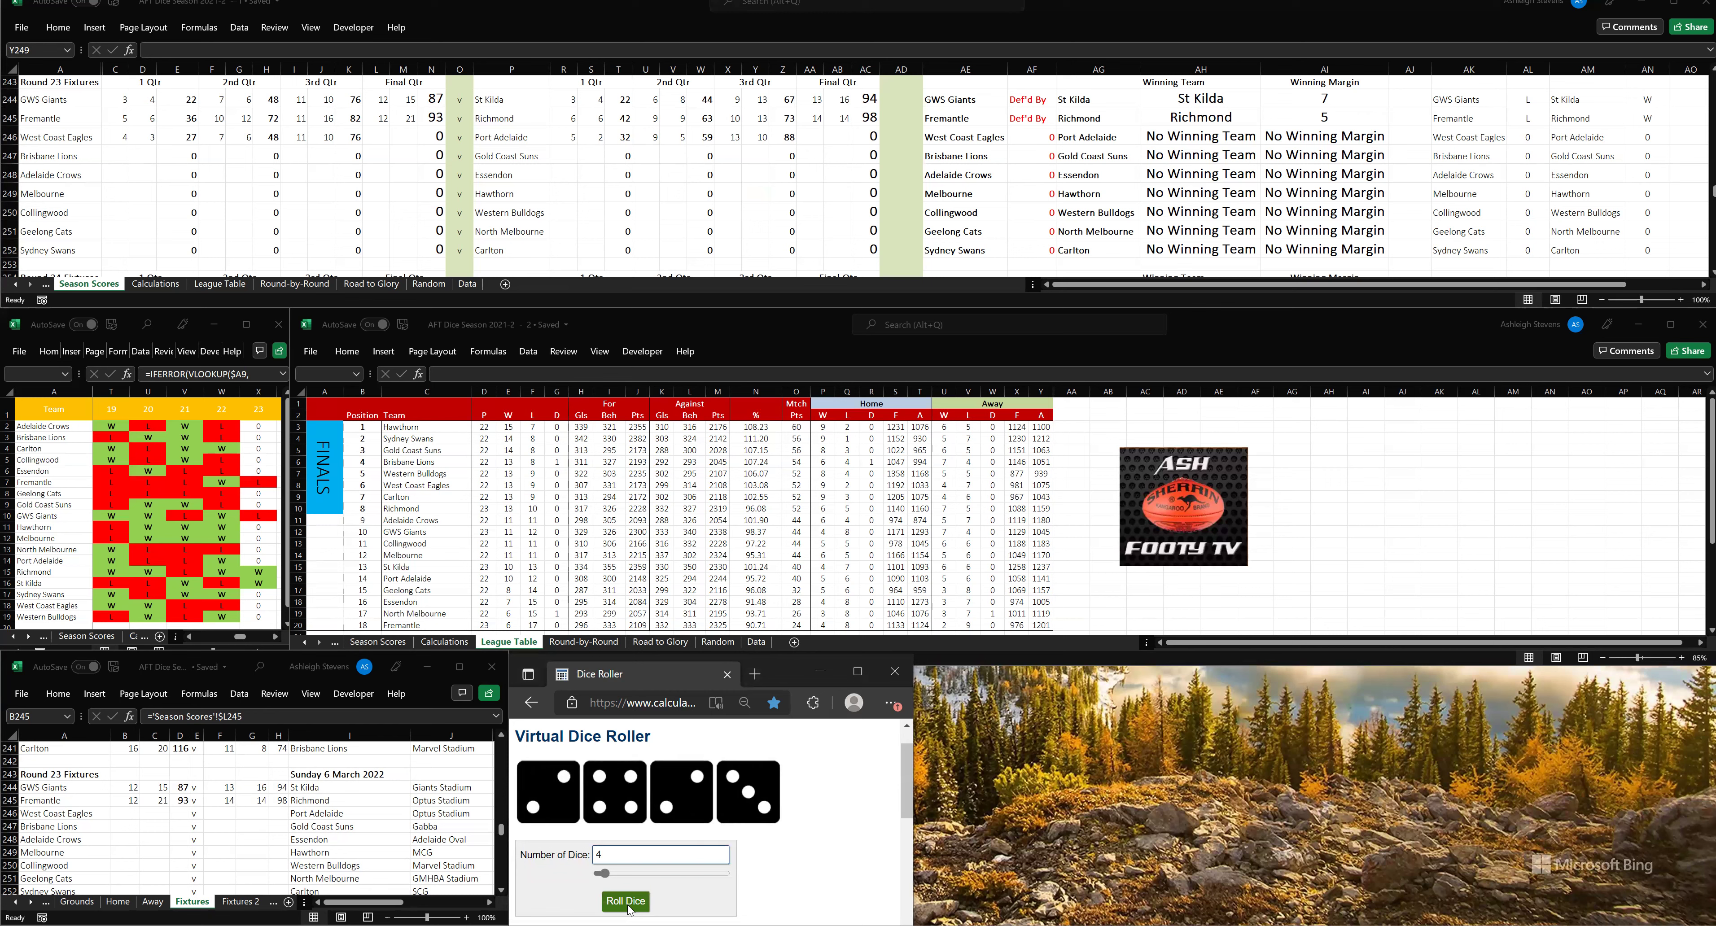
left_click(381, 135)
left_click(385, 136)
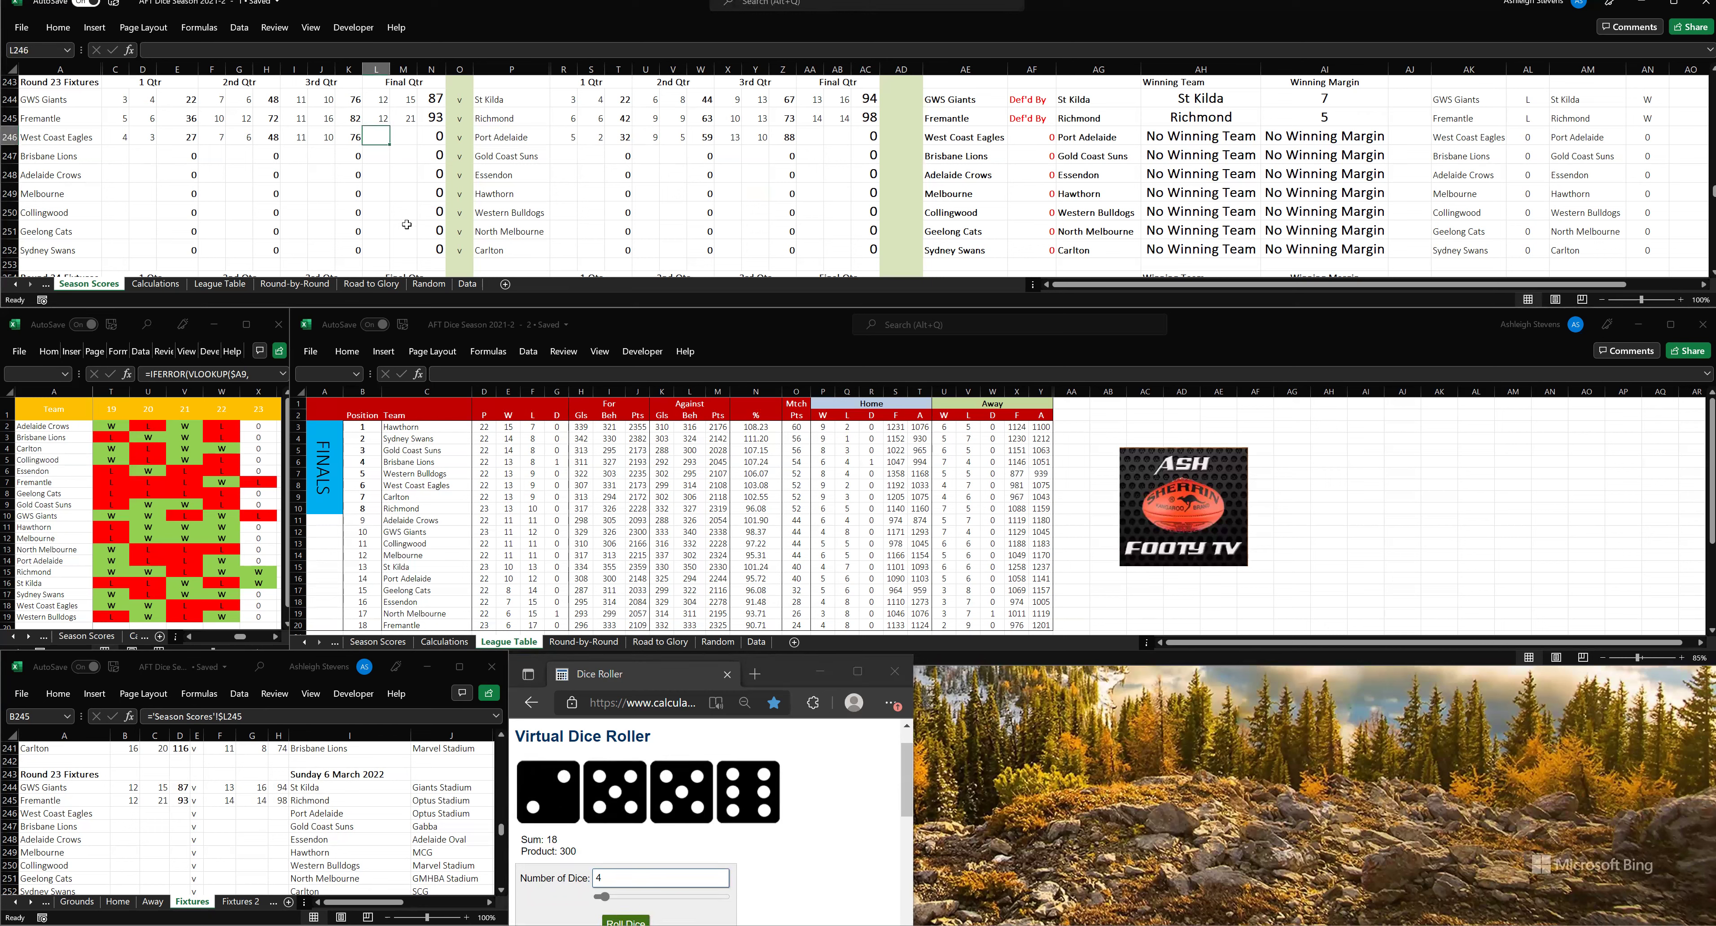
type("13")
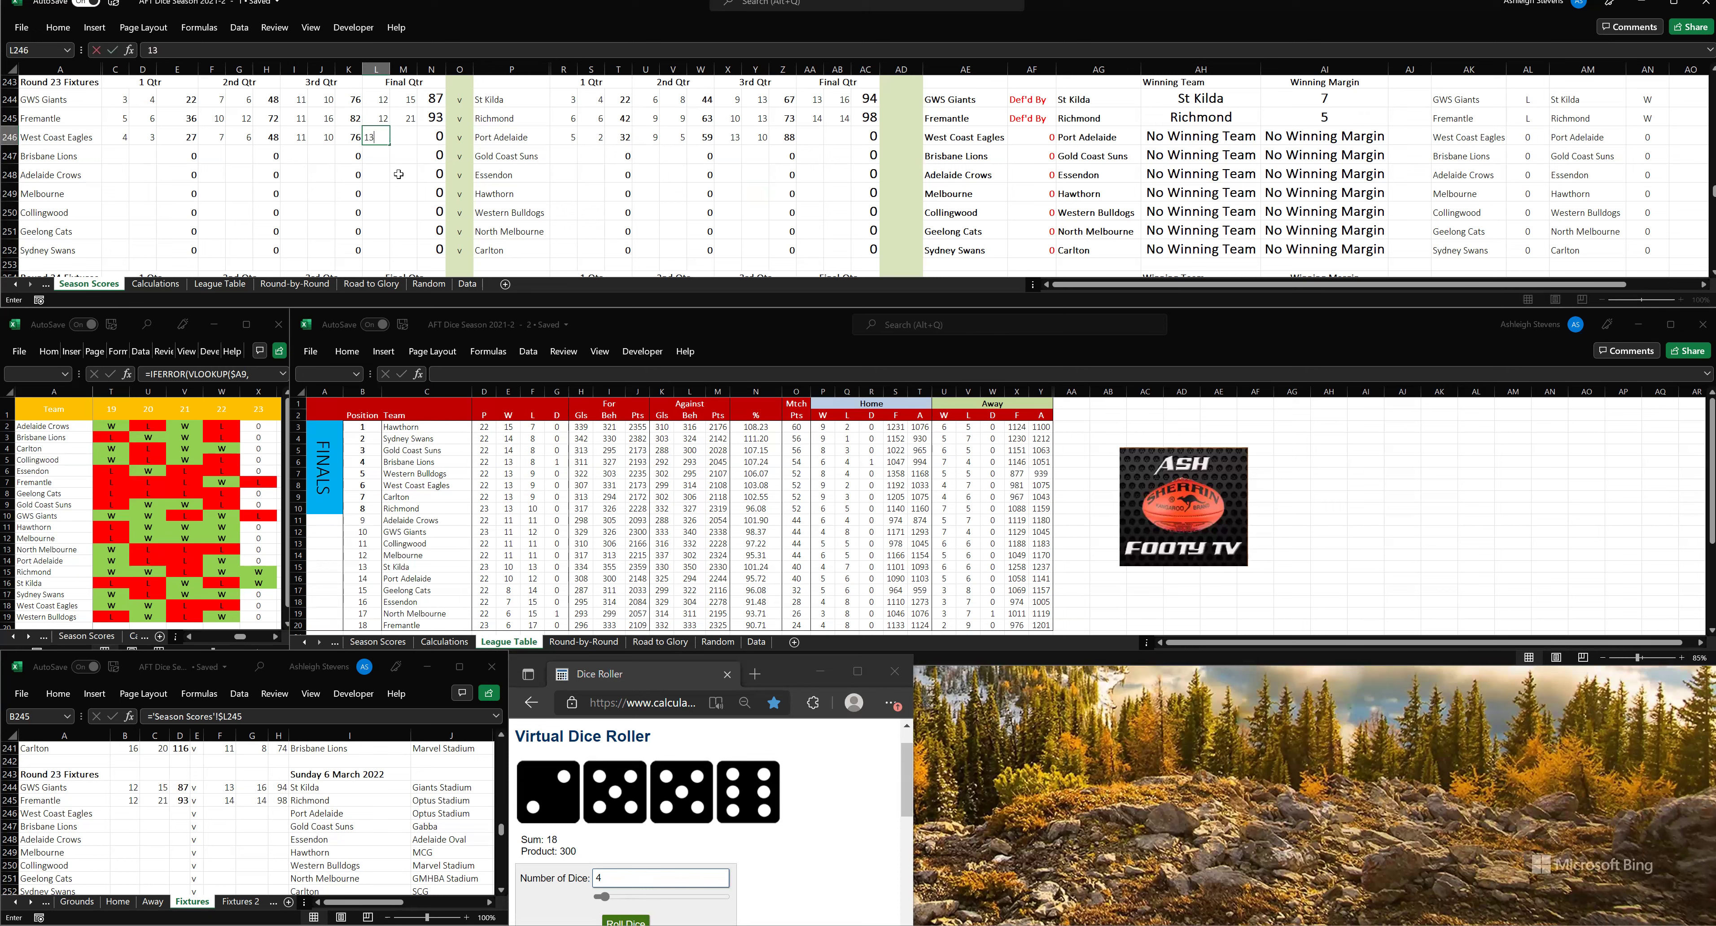
left_click(404, 134)
type("15")
- Enter Port Adelaide's final-quarter score of 18 goals and 16 behinds
left_click(802, 131)
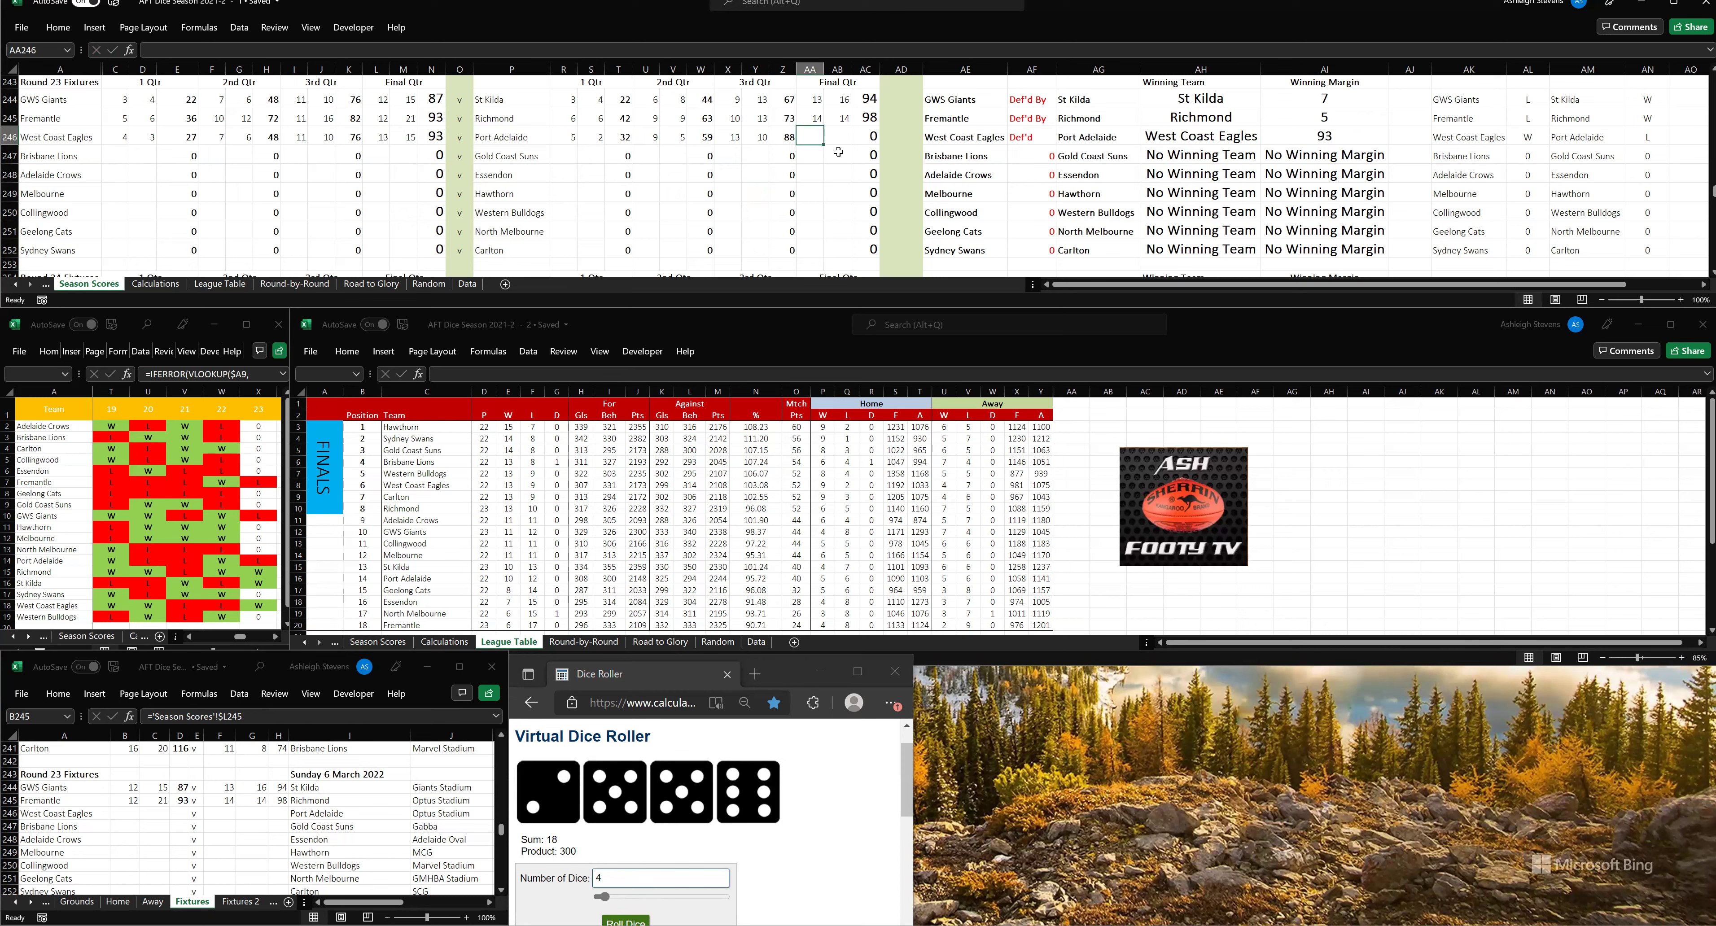
type("18")
left_click(843, 137)
type("16")
left_click(837, 174)
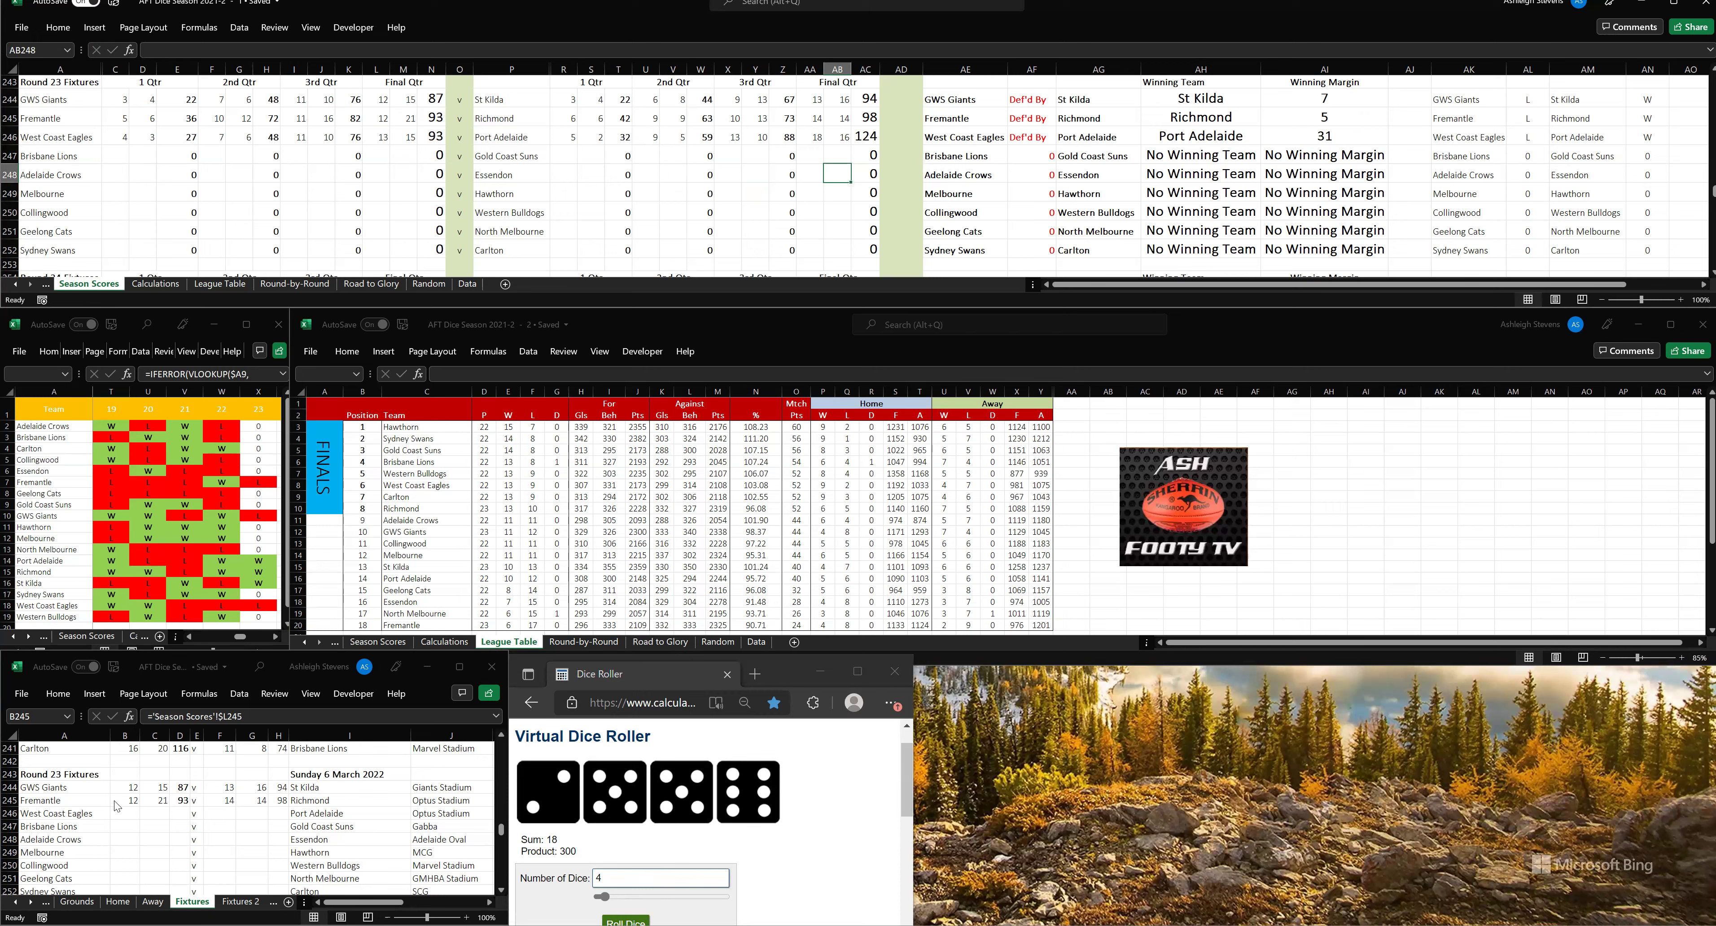
- Copy the Fremantle v Richmond score links on the Fixtures sheet to the West Coast Eagles v Port Adelaide row below
left_click_drag(130, 800, 279, 800)
key("ctrl+c")
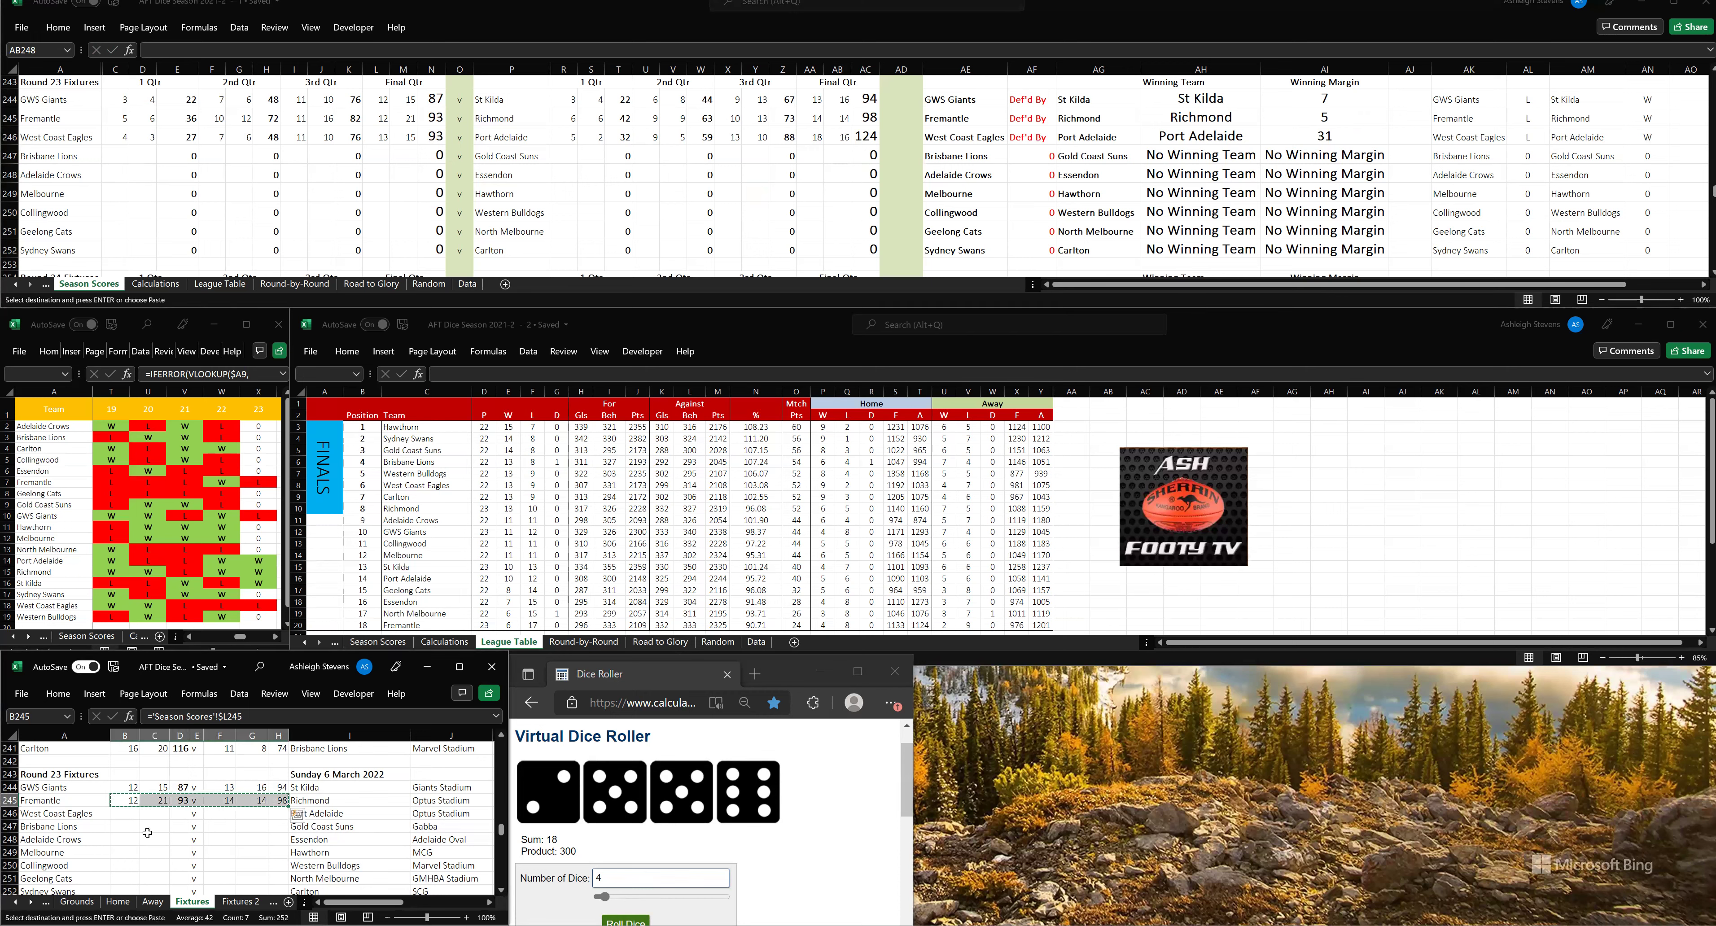
key("Down")
key("ctrl+v")
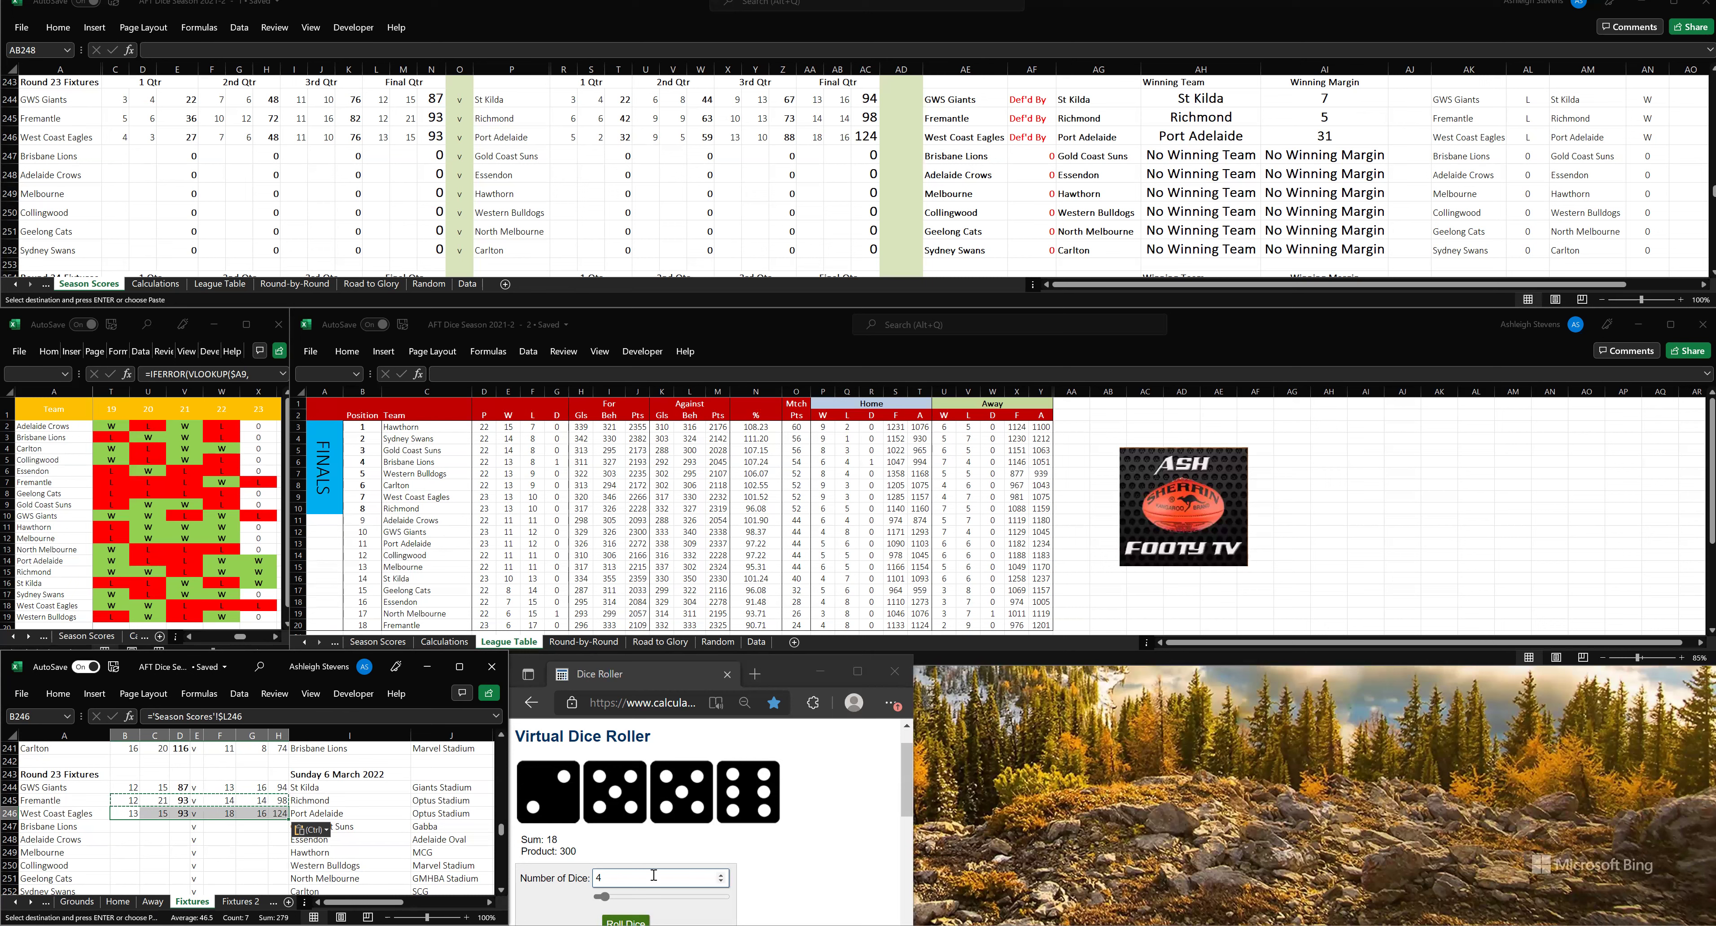
- Roll the four dice and enter Brisbane Lions' first-quarter score as 4 goals and 5 behinds
left_click(632, 911)
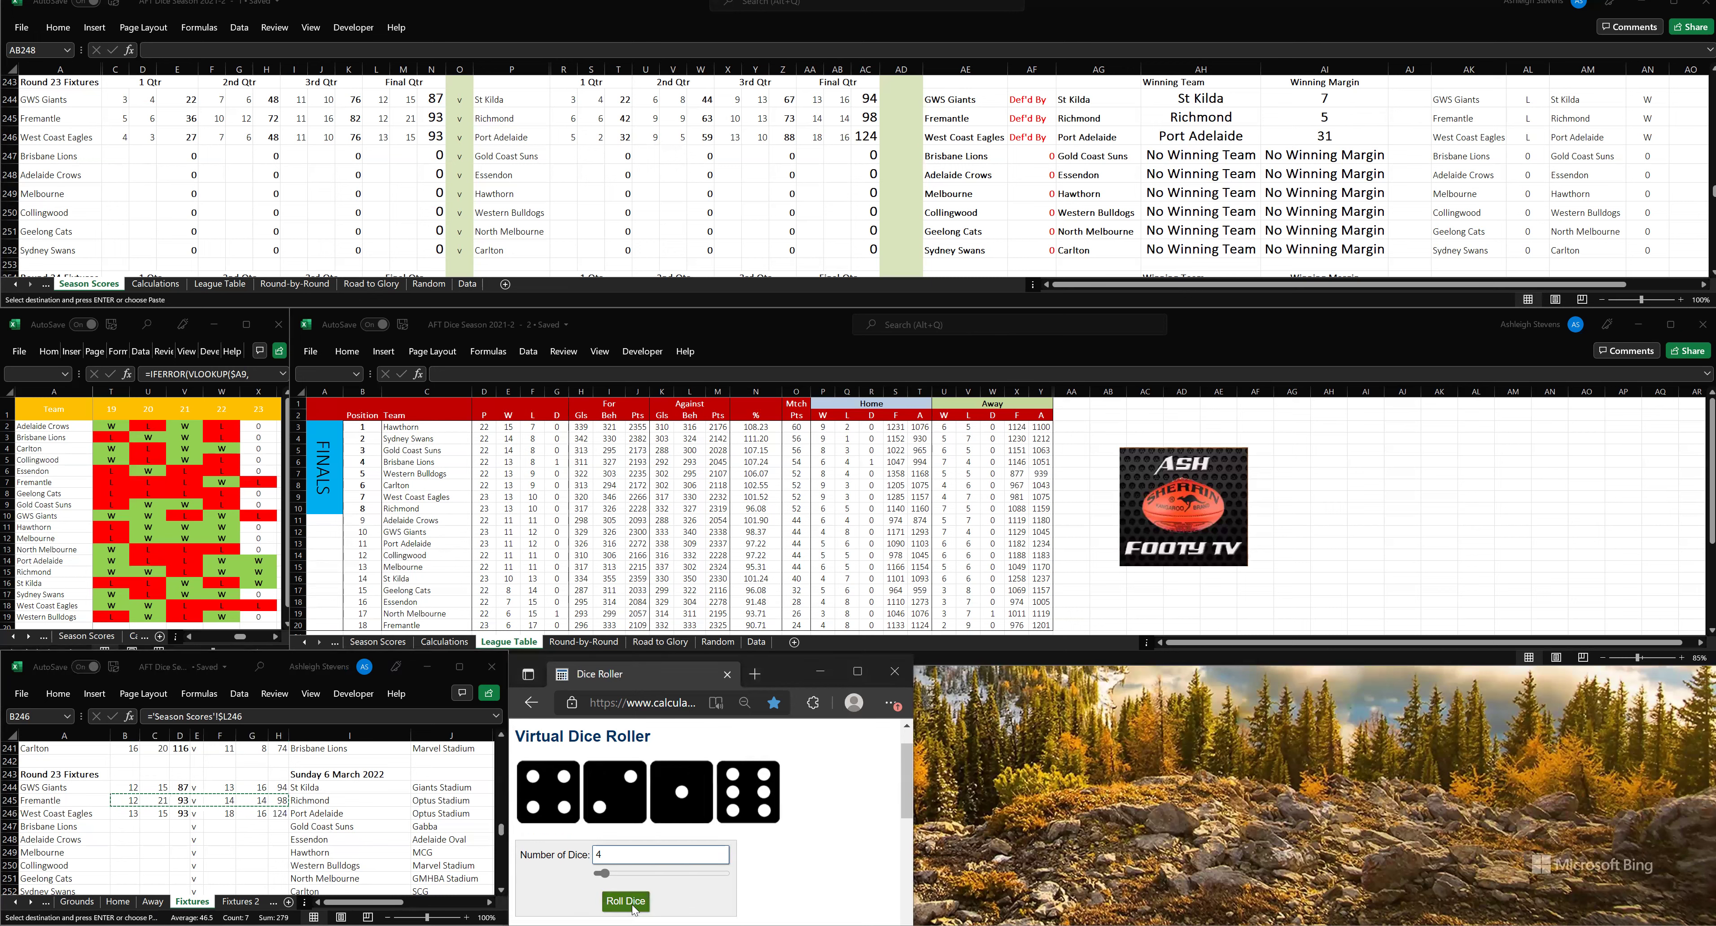
left_click(110, 157)
type("4")
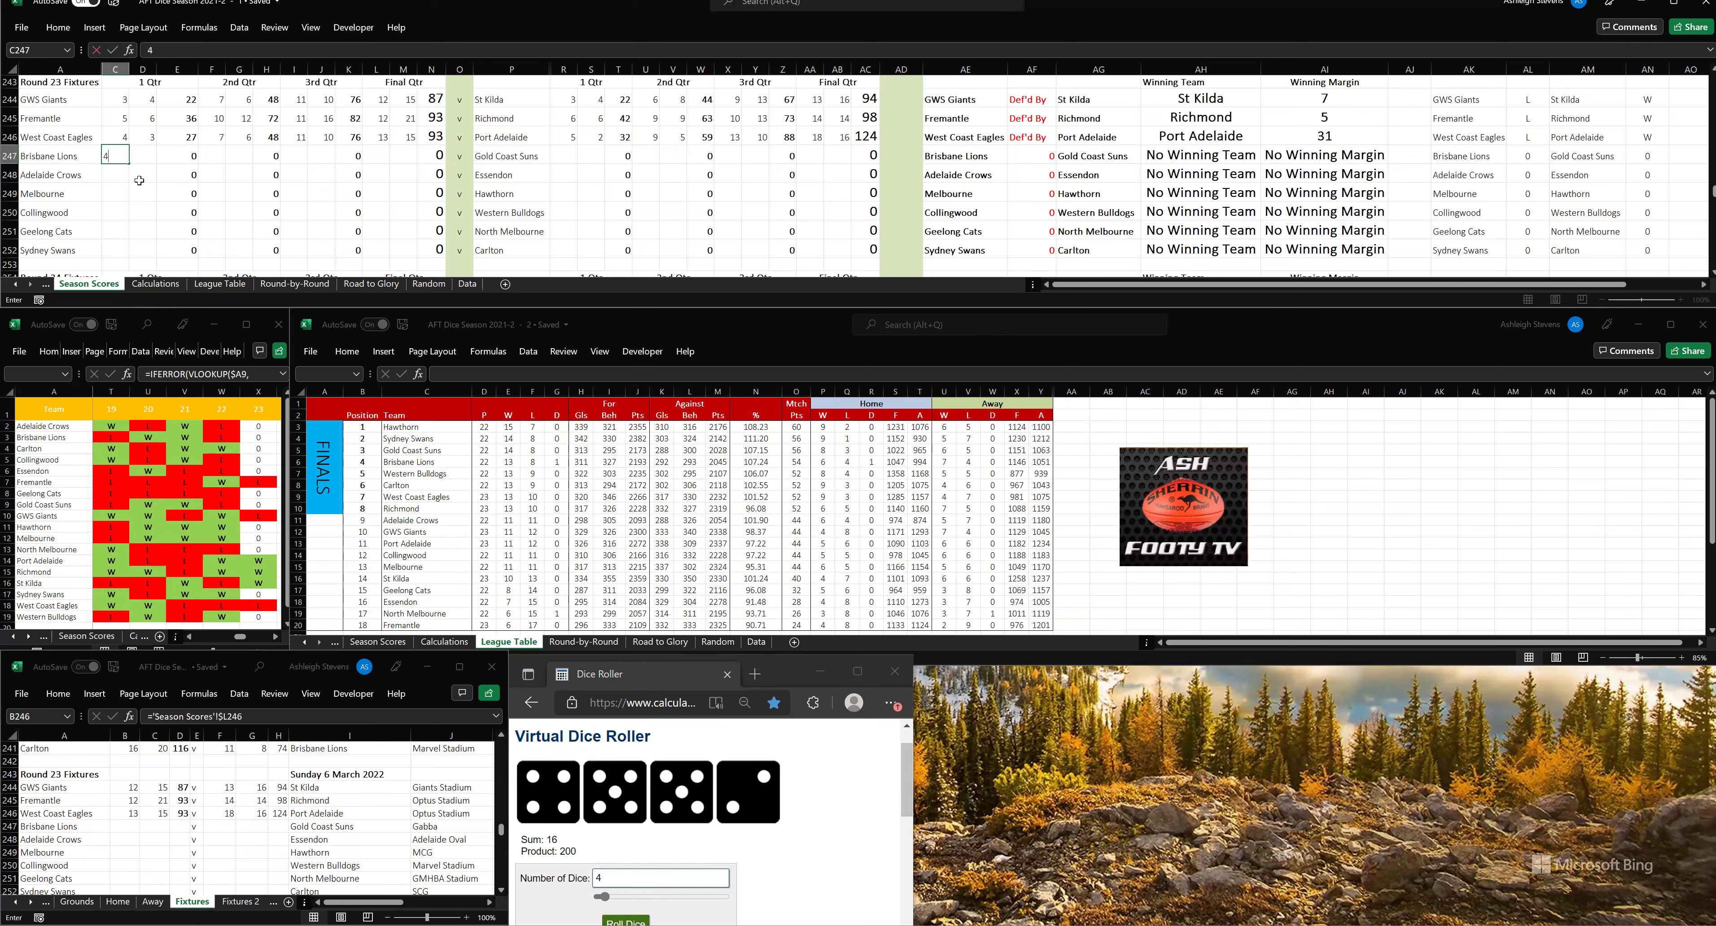
key("Tab")
type("5")
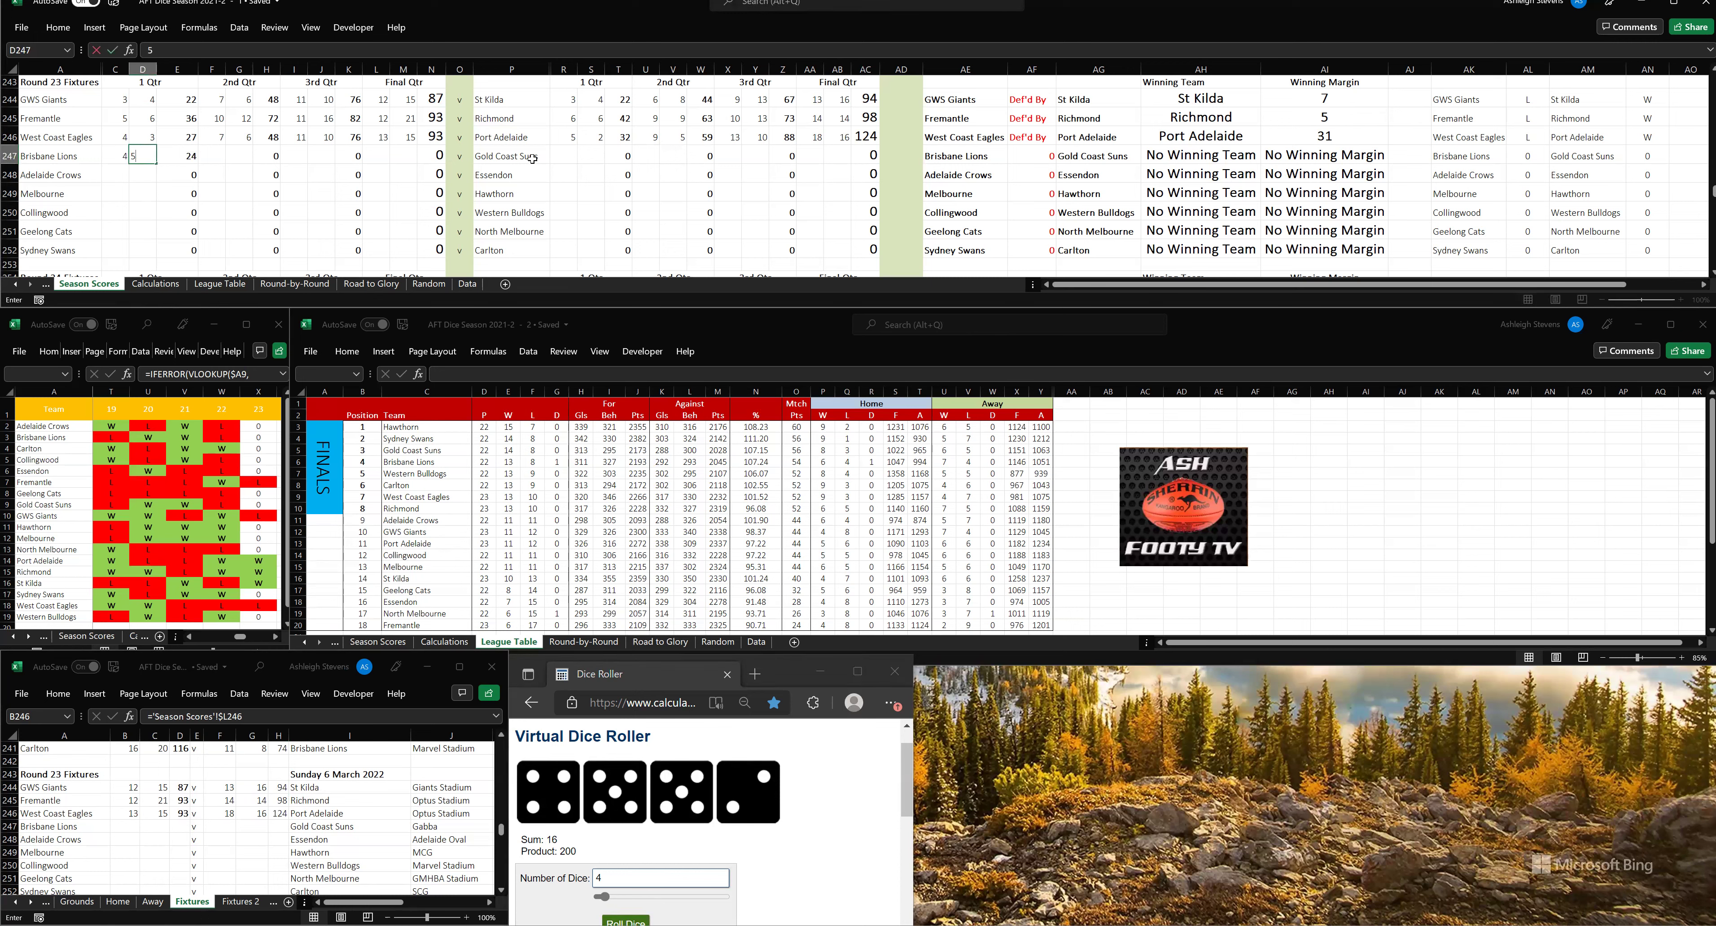
- Enter Gold Coast Suns' first-quarter score of 5 goals and 2 behinds in the match against Brisbane Lions
left_click(558, 151)
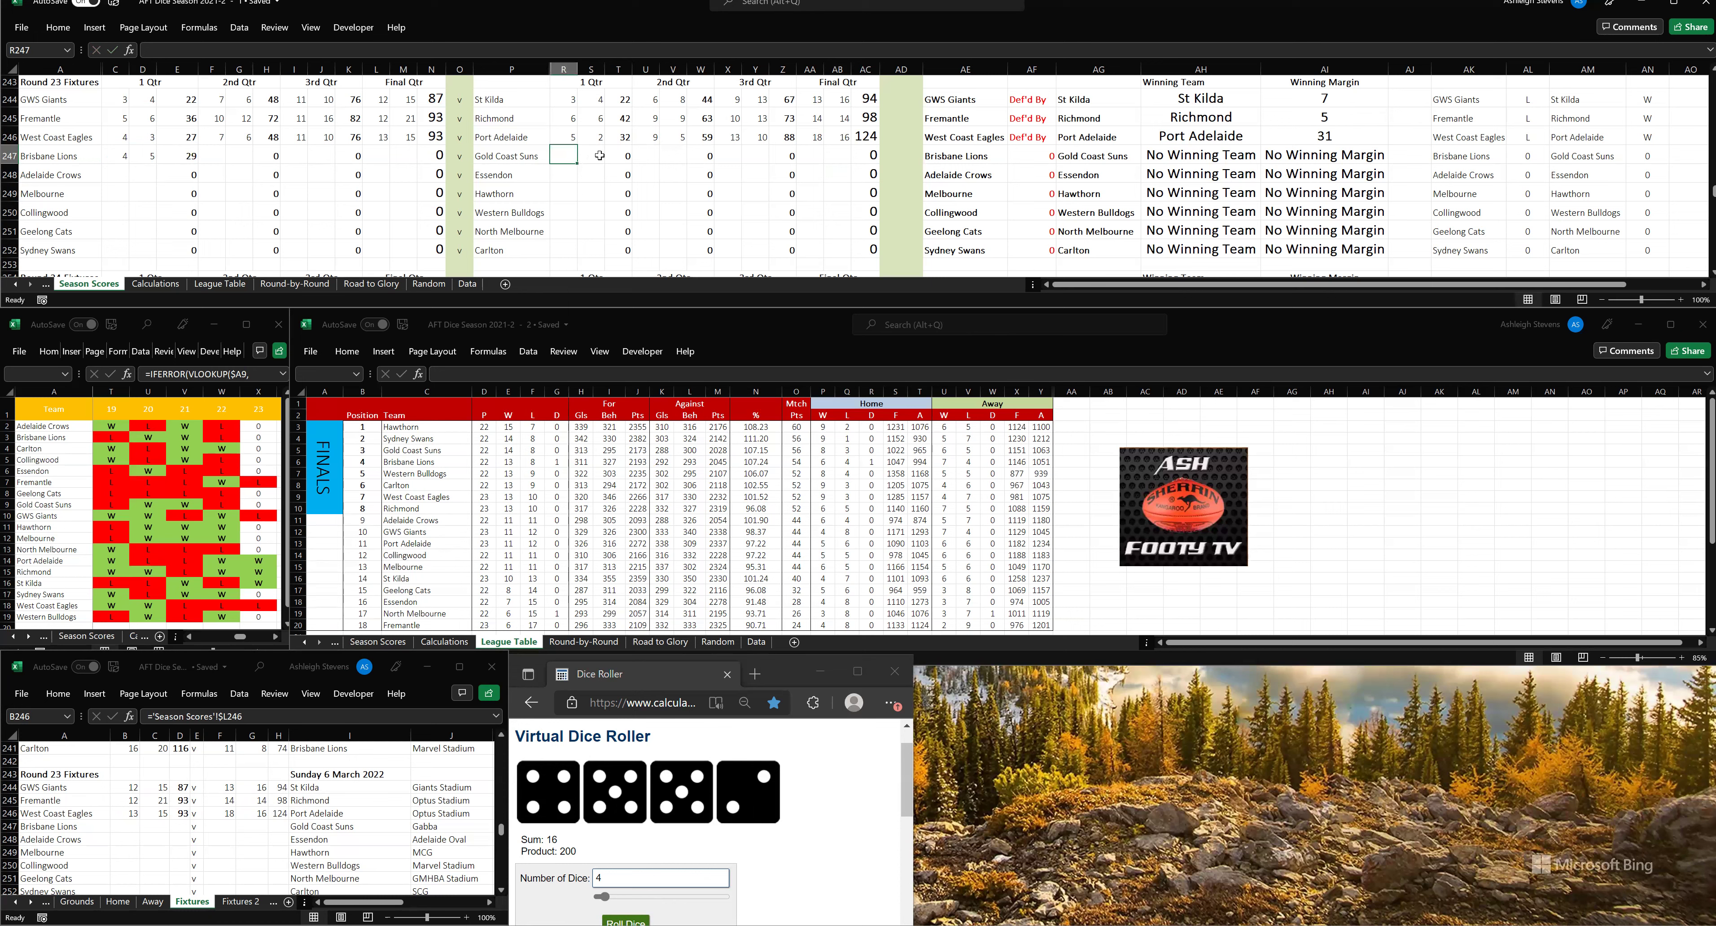
type("5")
key("Tab")
type("2")
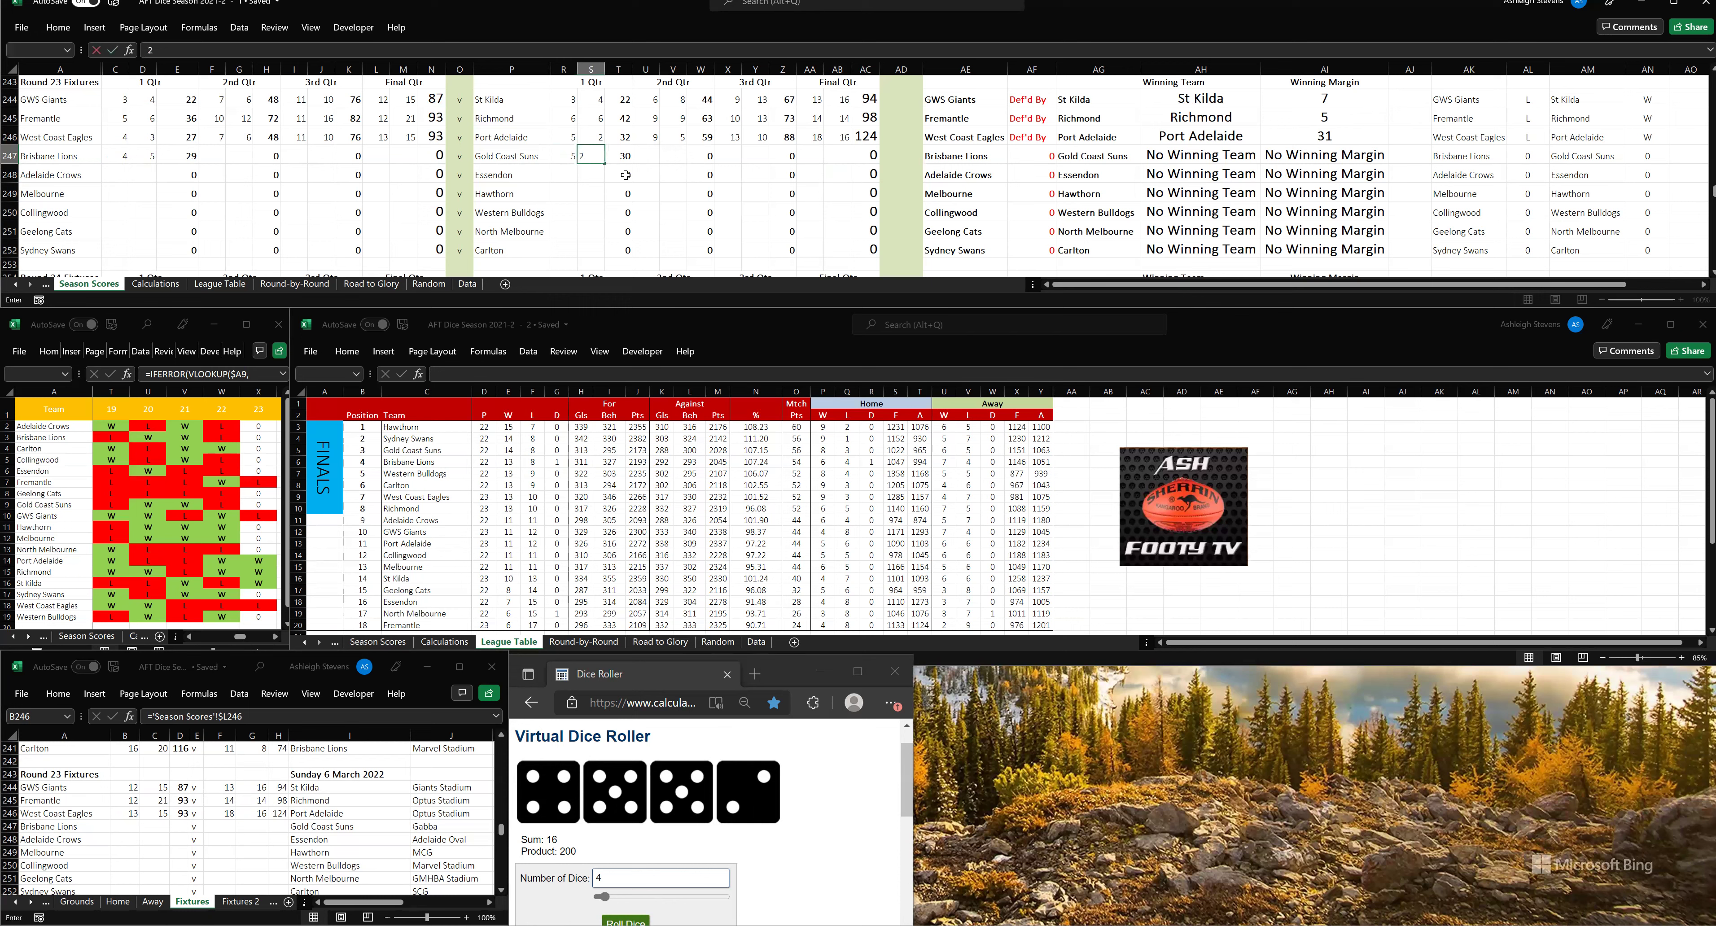
left_click(646, 154)
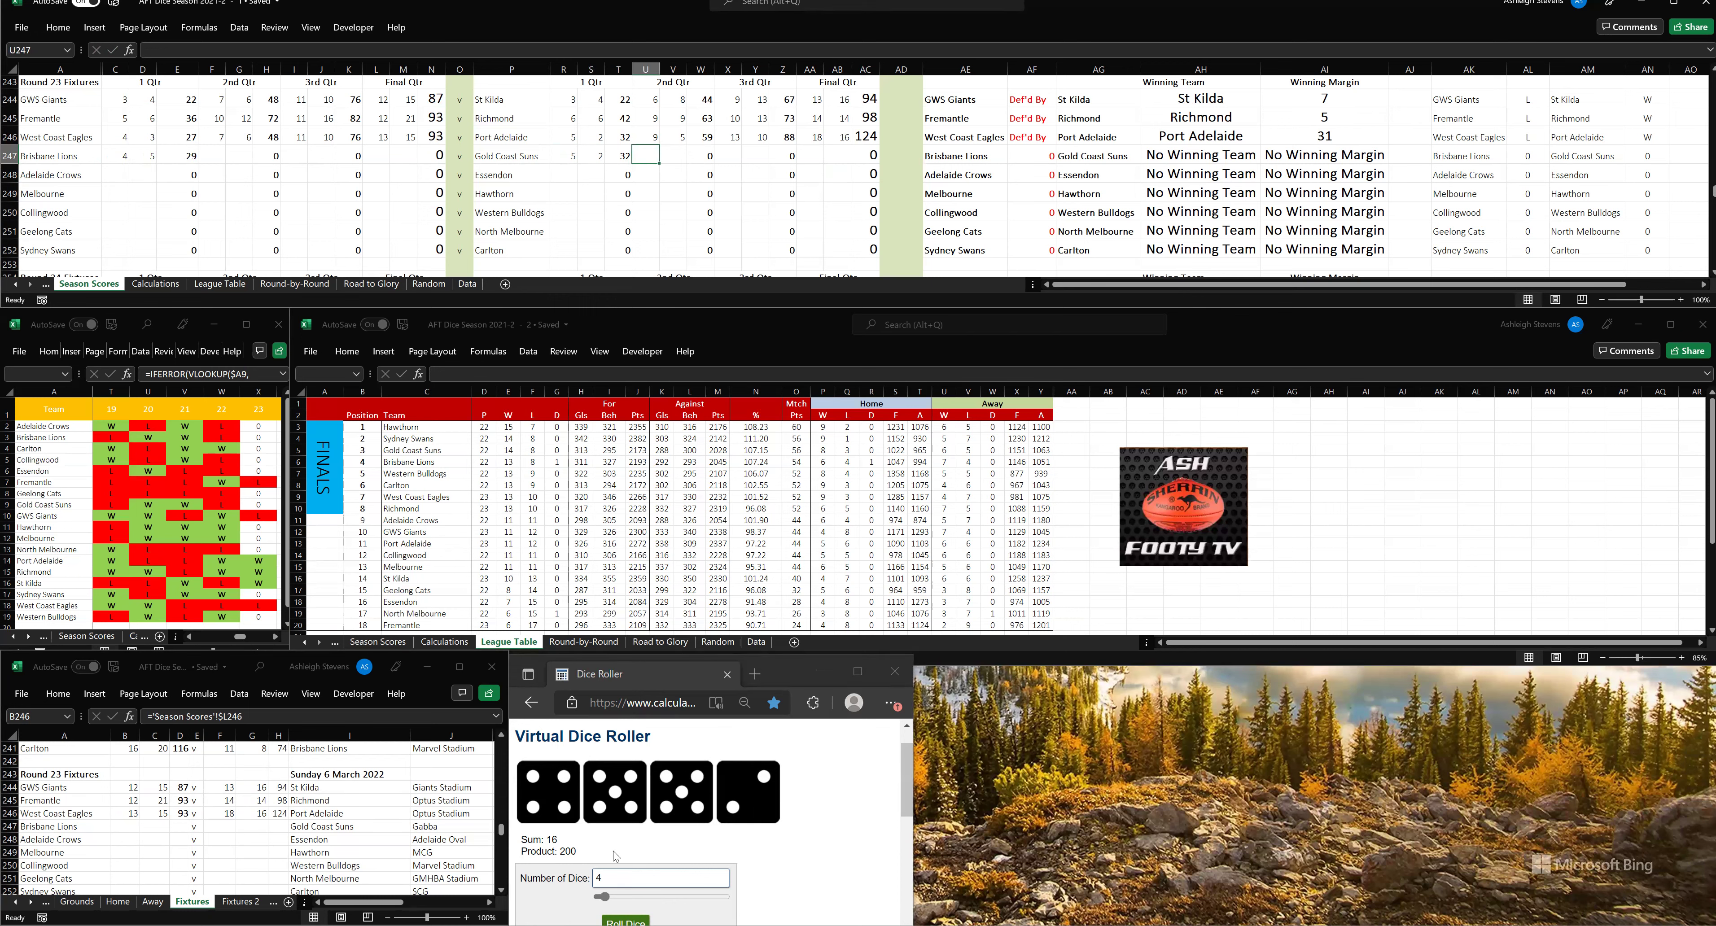
- Roll the four dice and enter Brisbane Lions' second-quarter score as 8 goals and 8 behinds
left_click(643, 910)
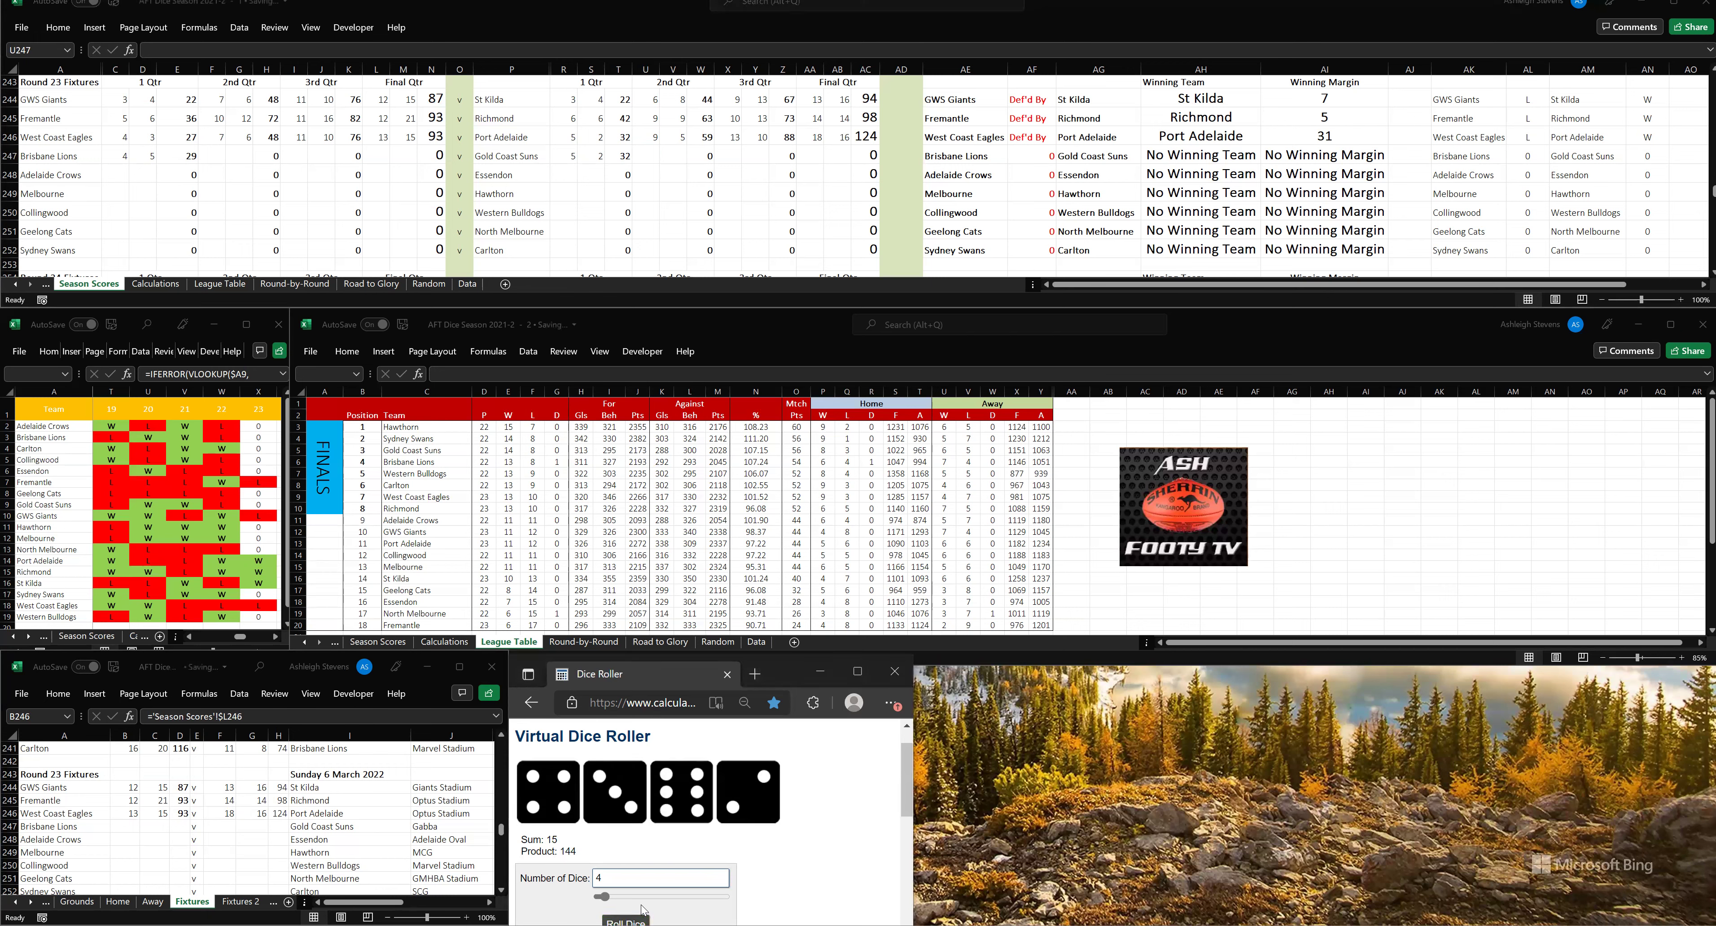
left_click(214, 156)
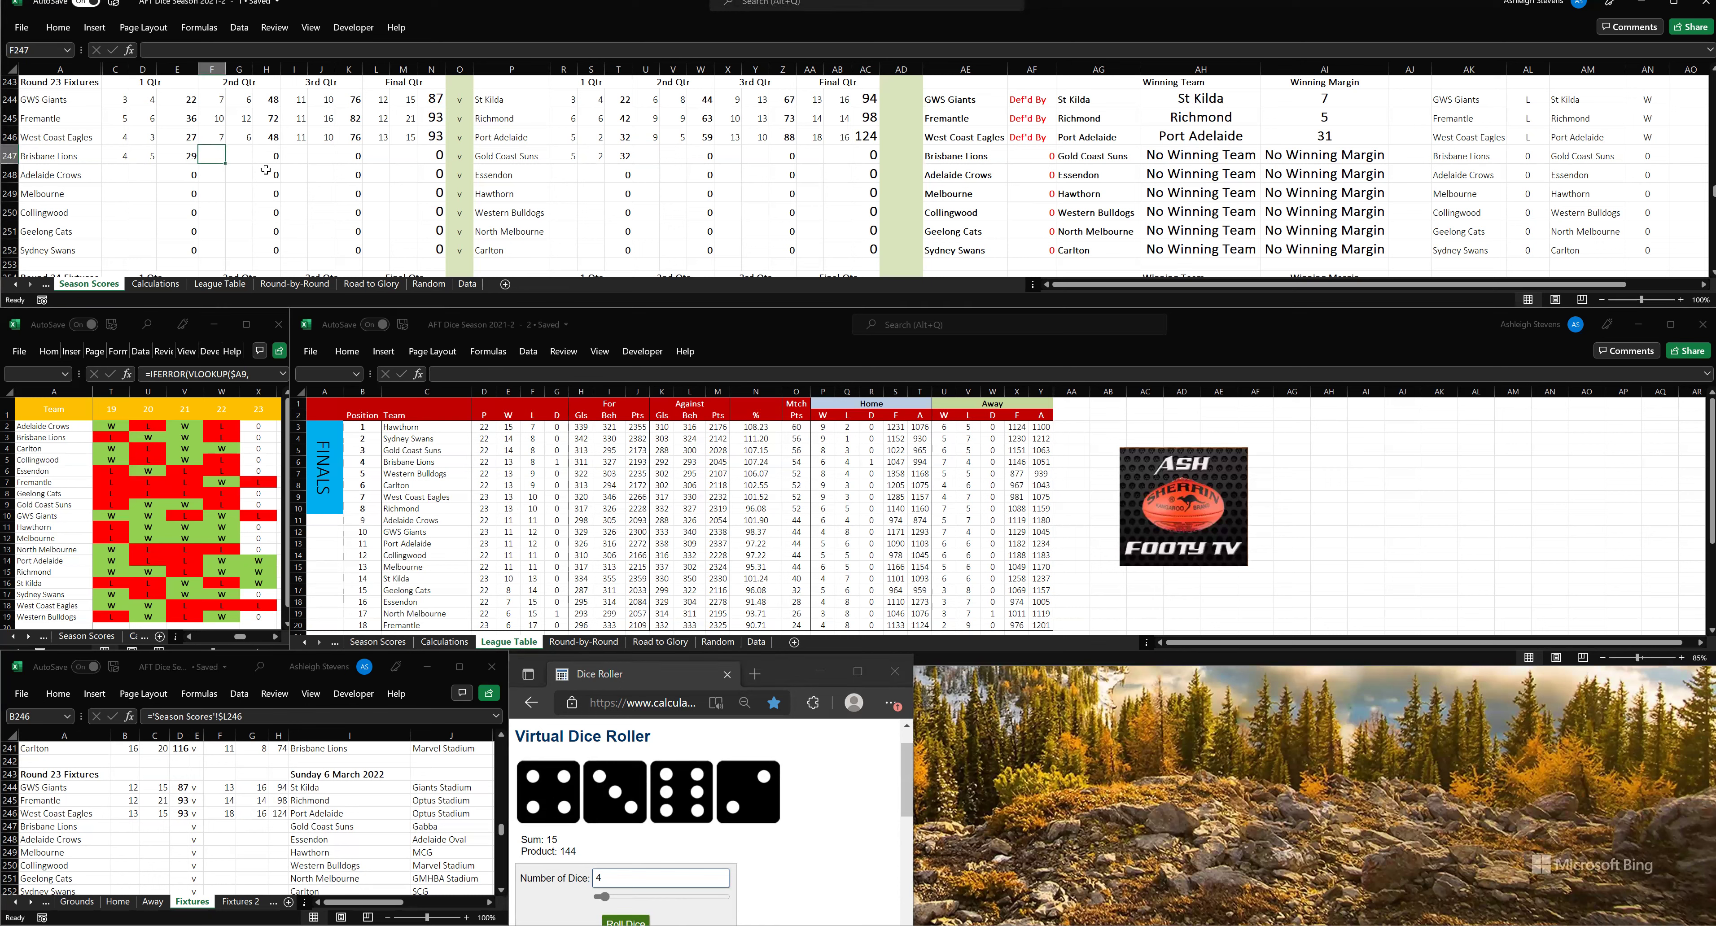
type("8")
left_click(245, 155)
type("8")
- Enter Gold Coast Suns' second-quarter score as 11 goals and 4 behinds, correcting the mistyped behinds
left_click(650, 154)
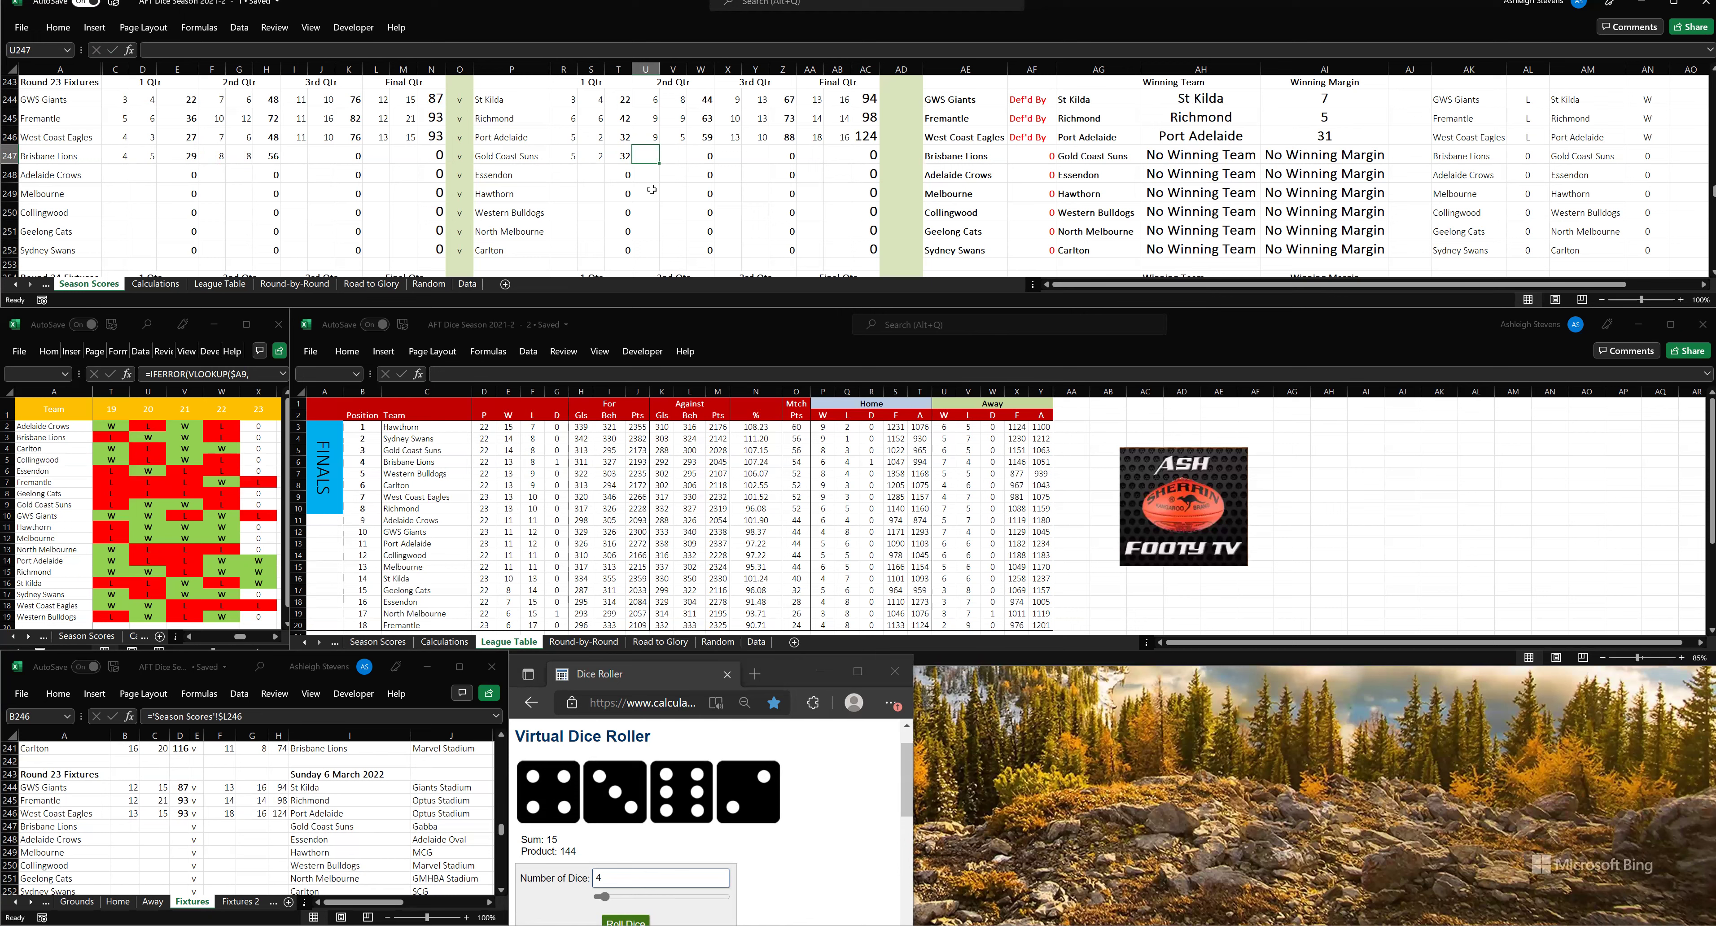
type("11")
left_click(669, 152)
type("44")
left_click(738, 157)
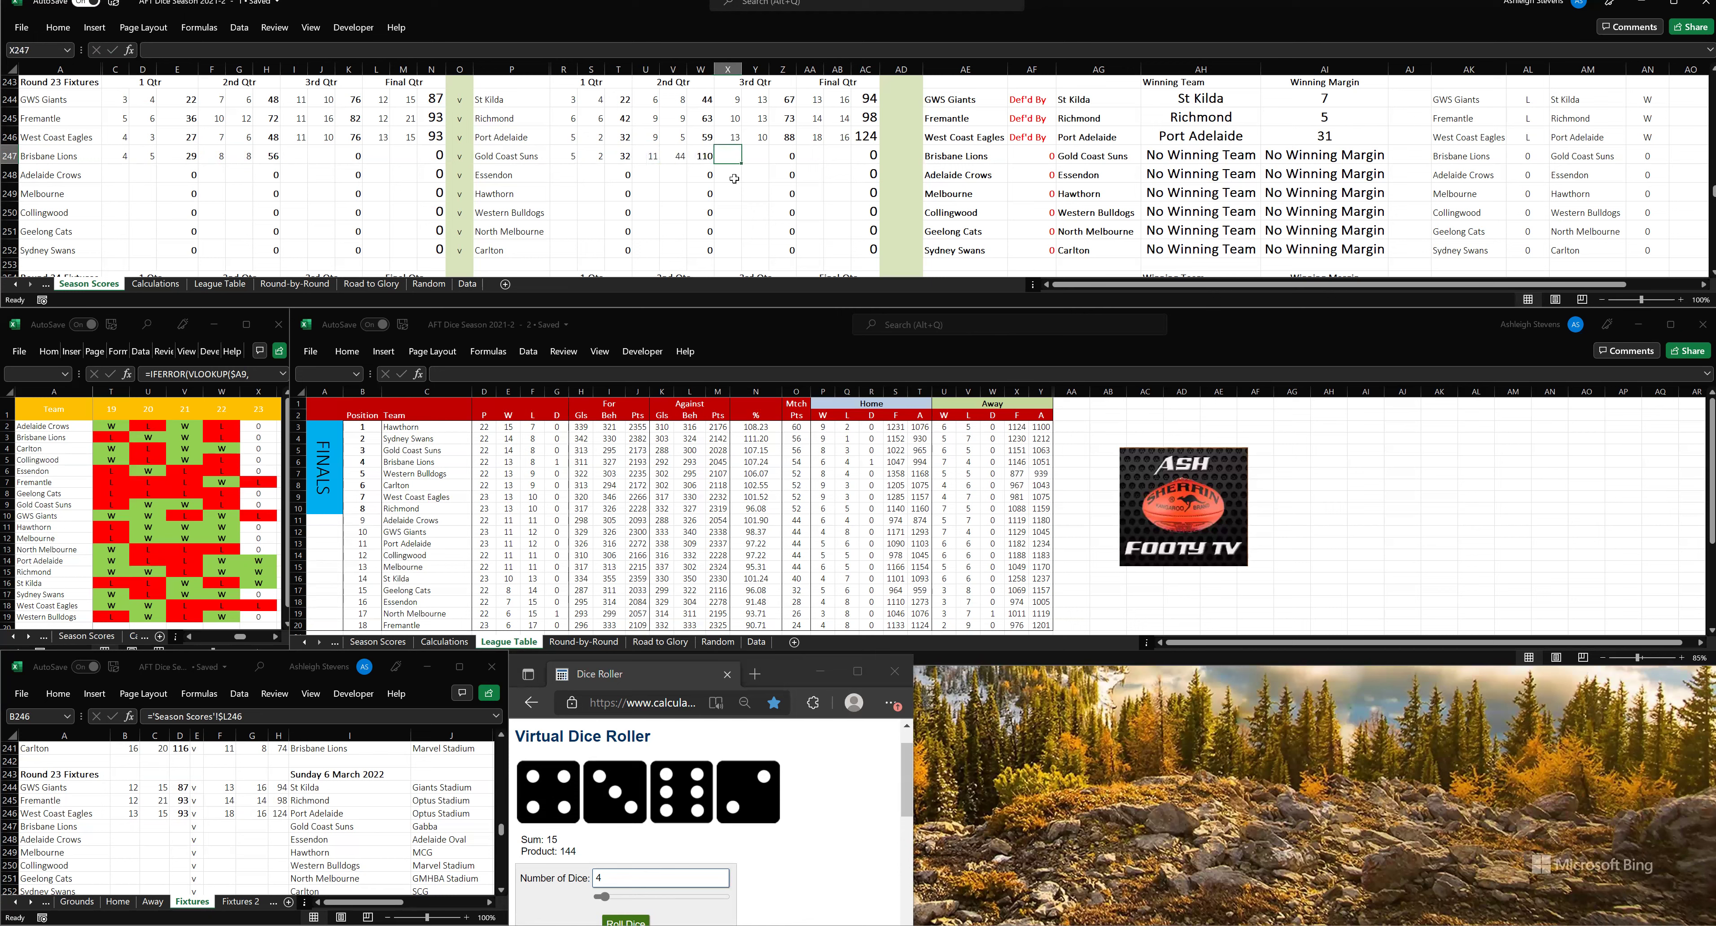
left_click(651, 154)
left_click(679, 156)
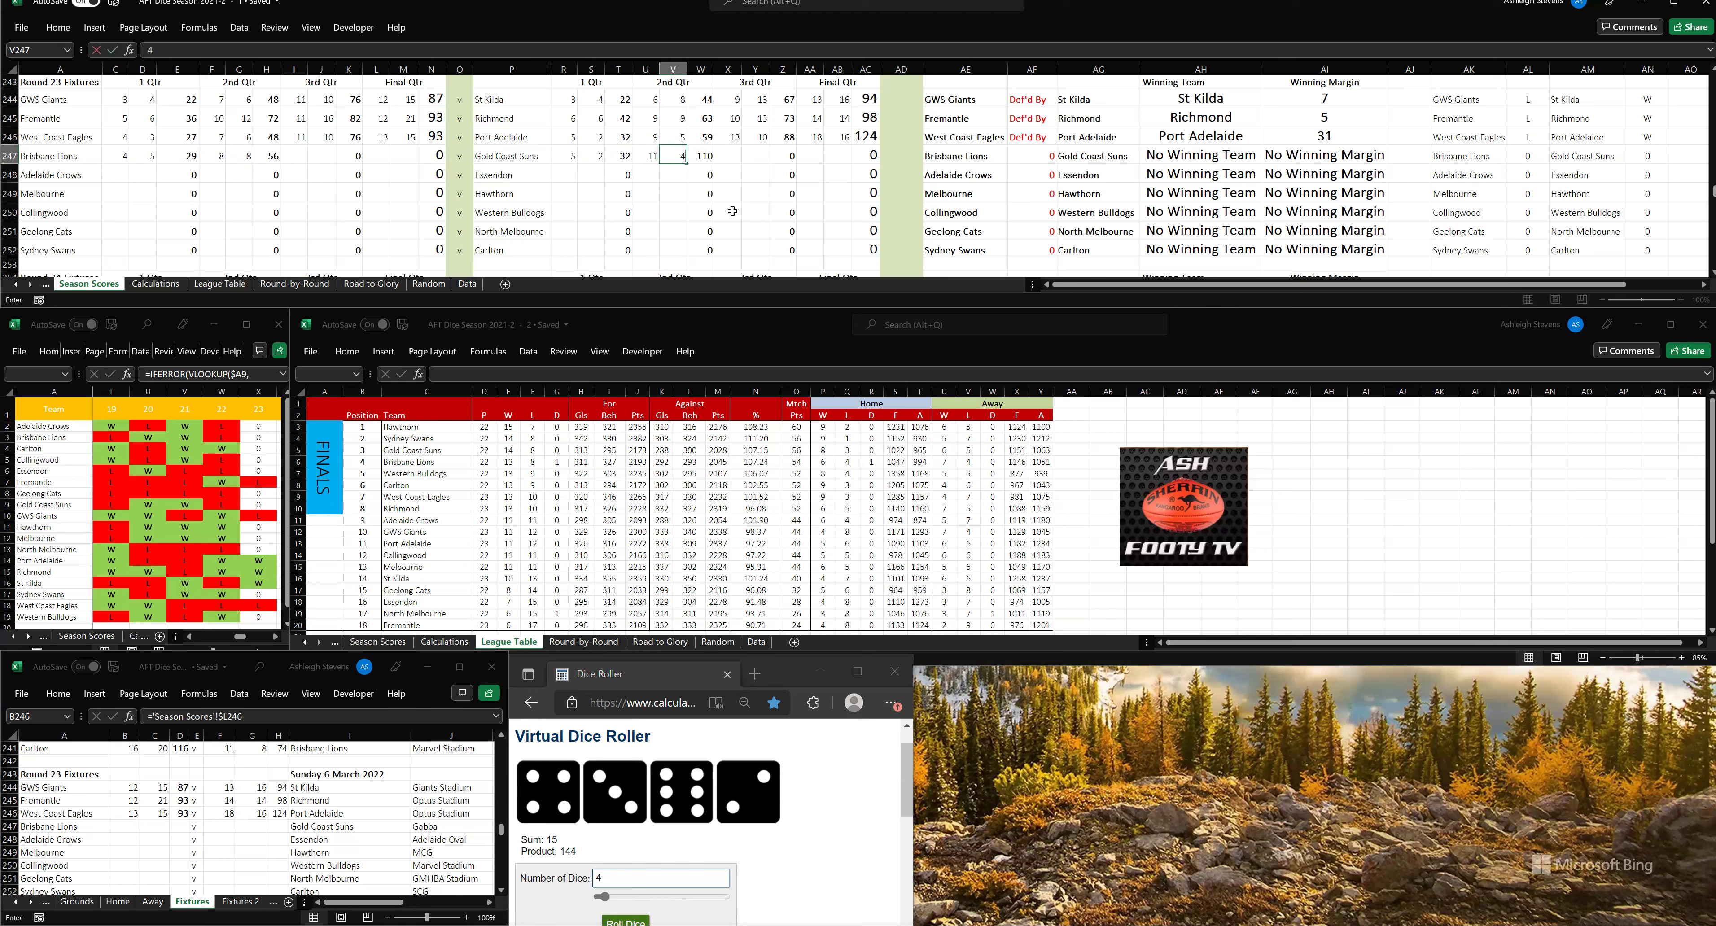
left_click(727, 193)
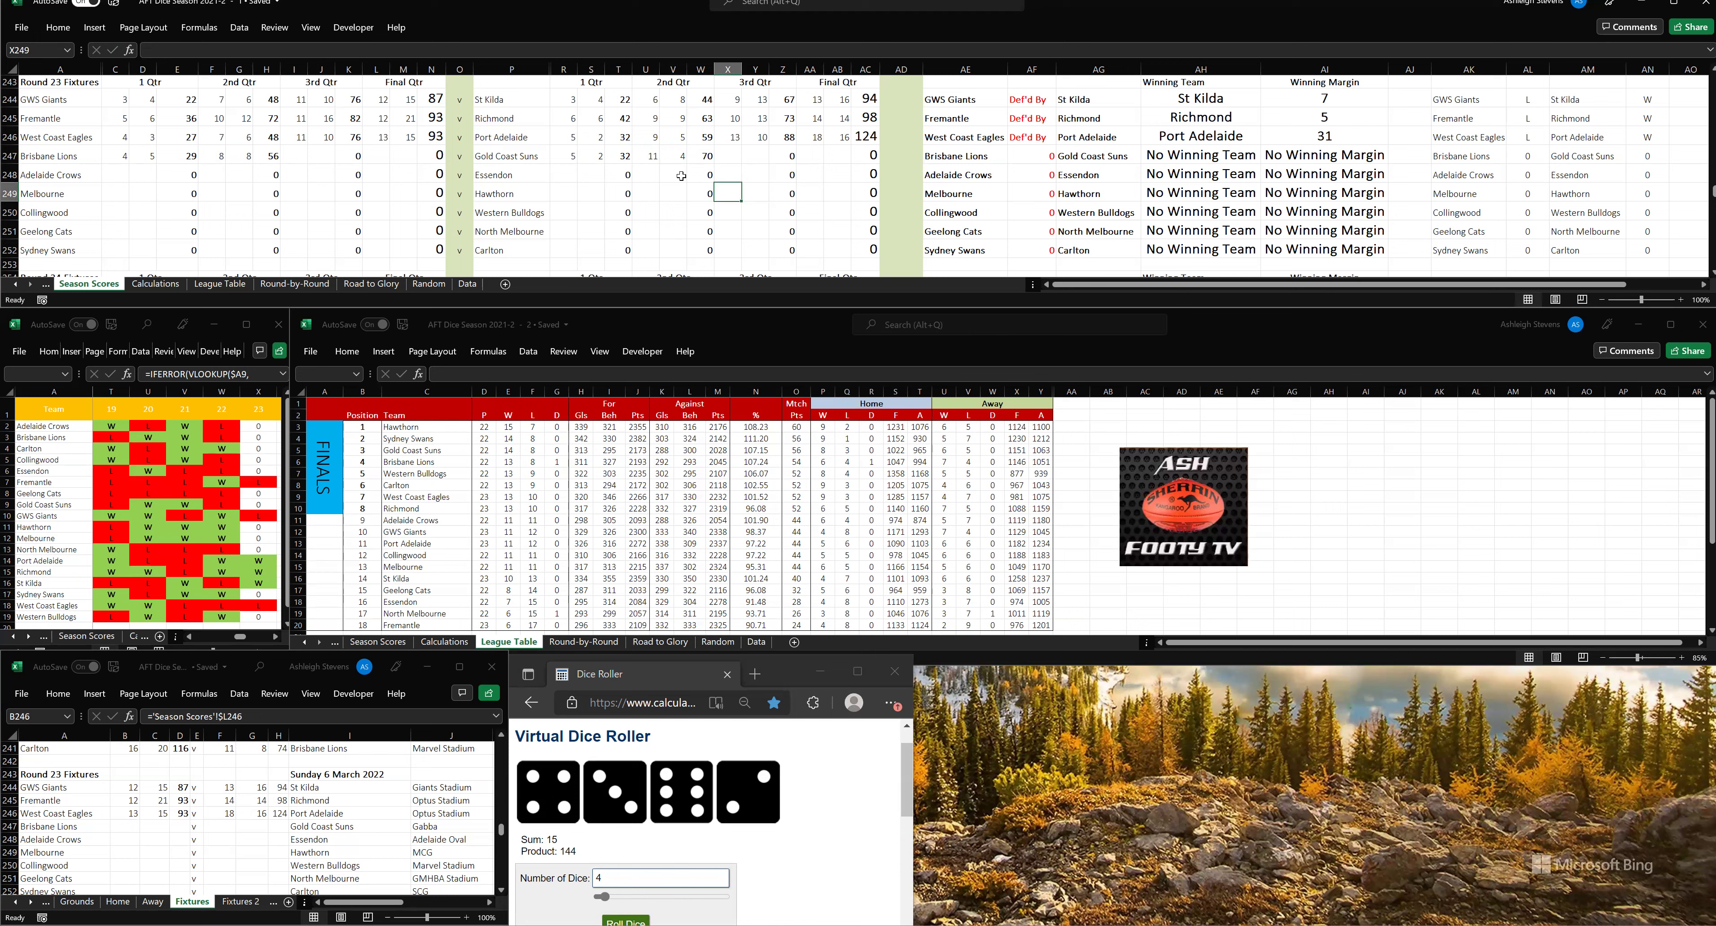
- Roll the four dice and enter Brisbane Lions' third-quarter score as 11 goals and 11 behinds
left_click(626, 916)
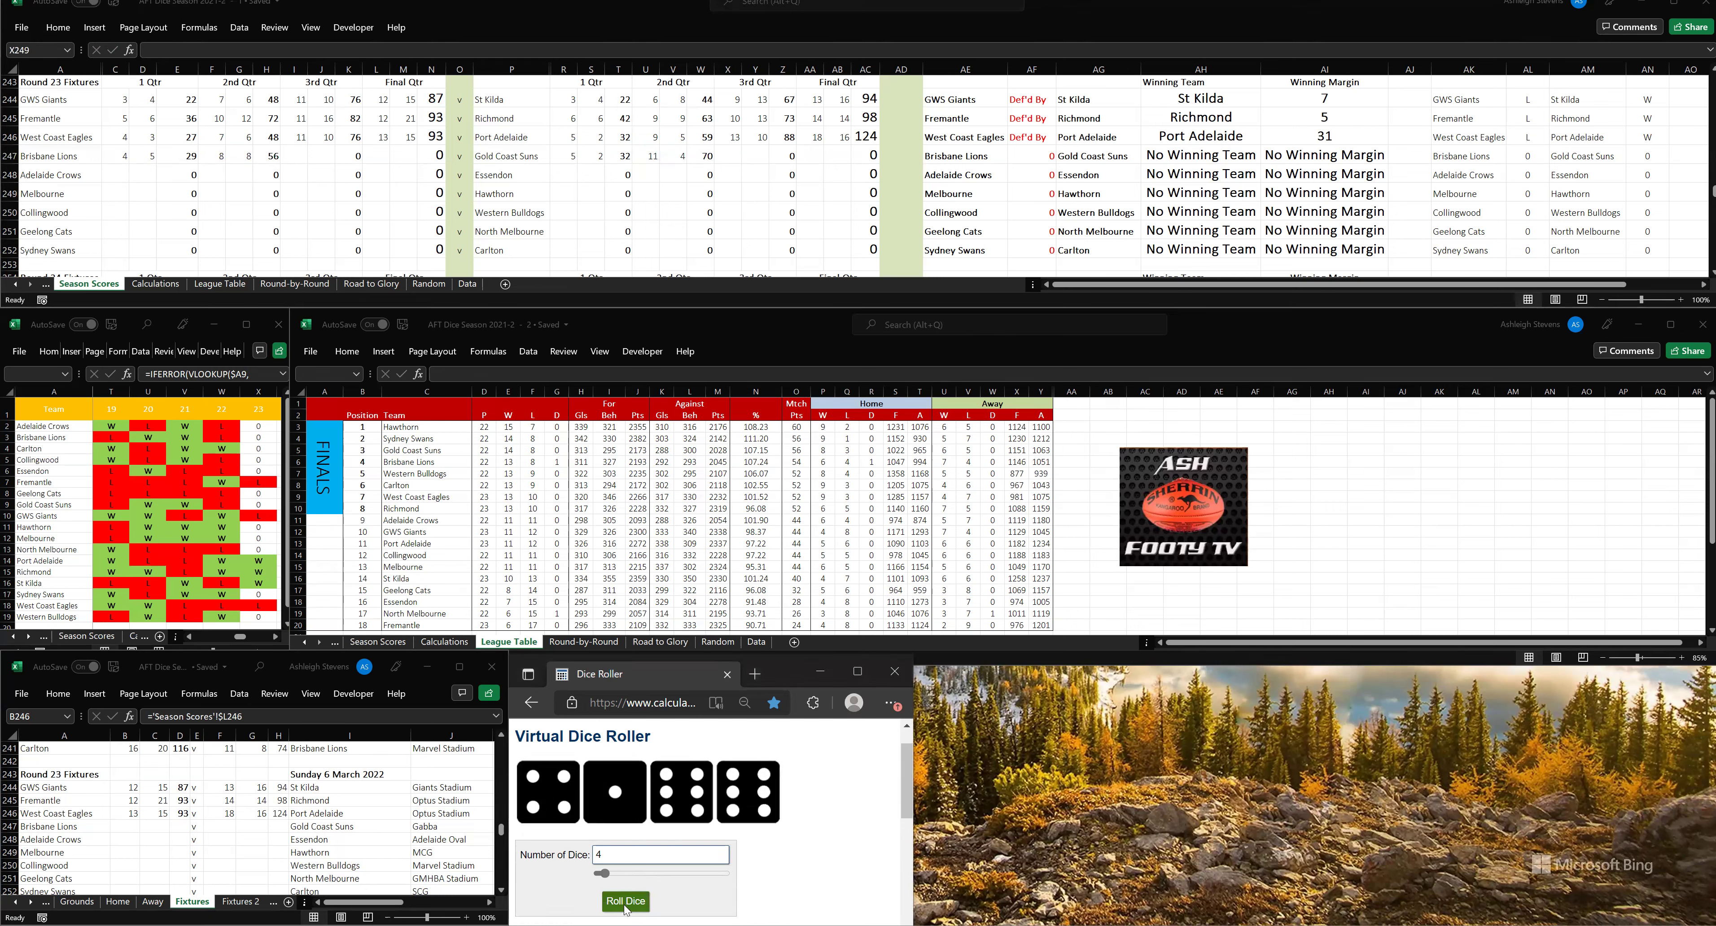
key("alt+Tab")
left_click(298, 154)
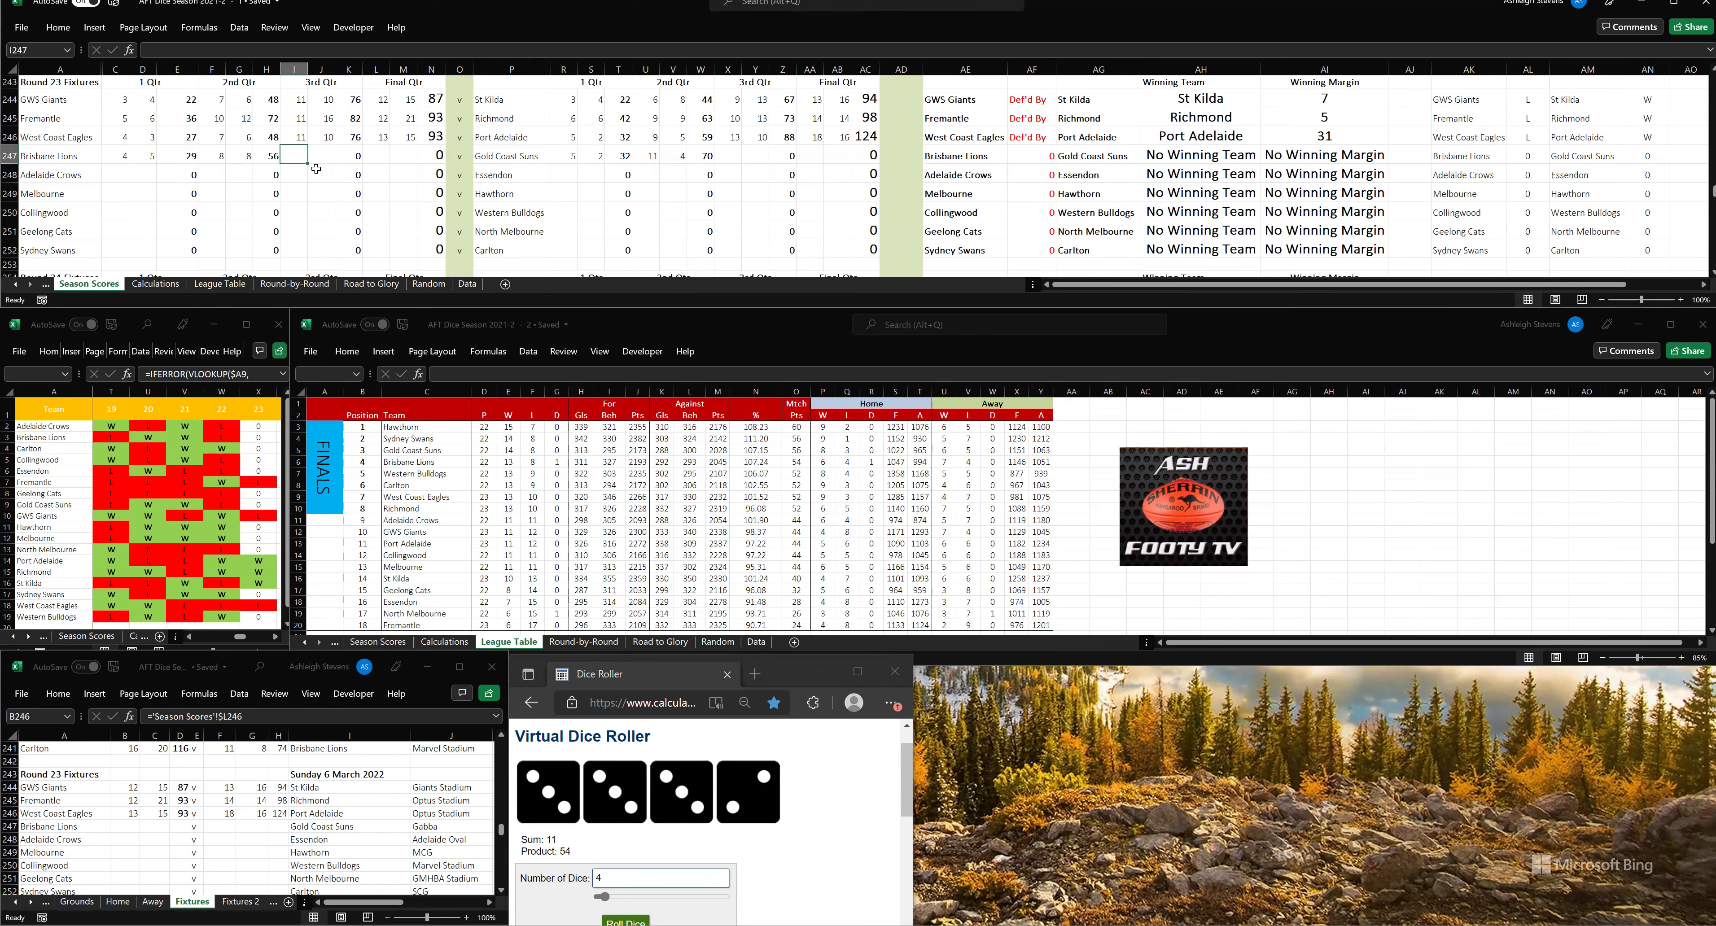
type("11")
key("Tab")
type("11")
- Enter Gold Coast Suns' third-quarter score of 14 goals and 6 behinds
left_click(728, 155)
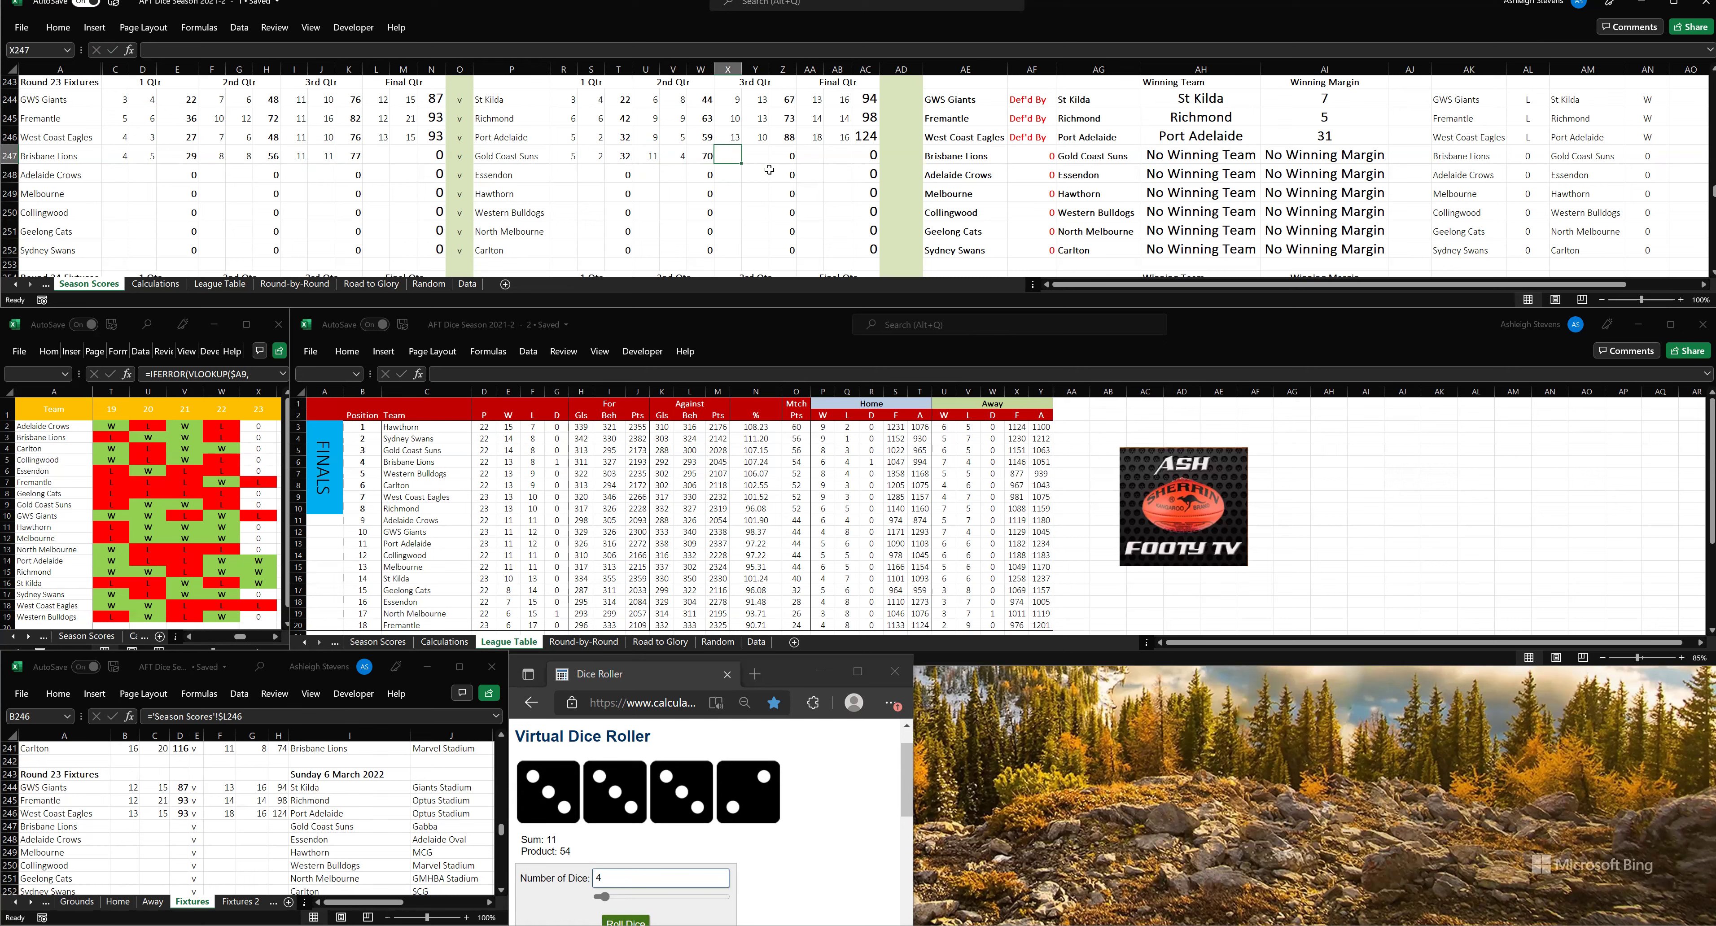
type("14")
left_click(755, 154)
type("6")
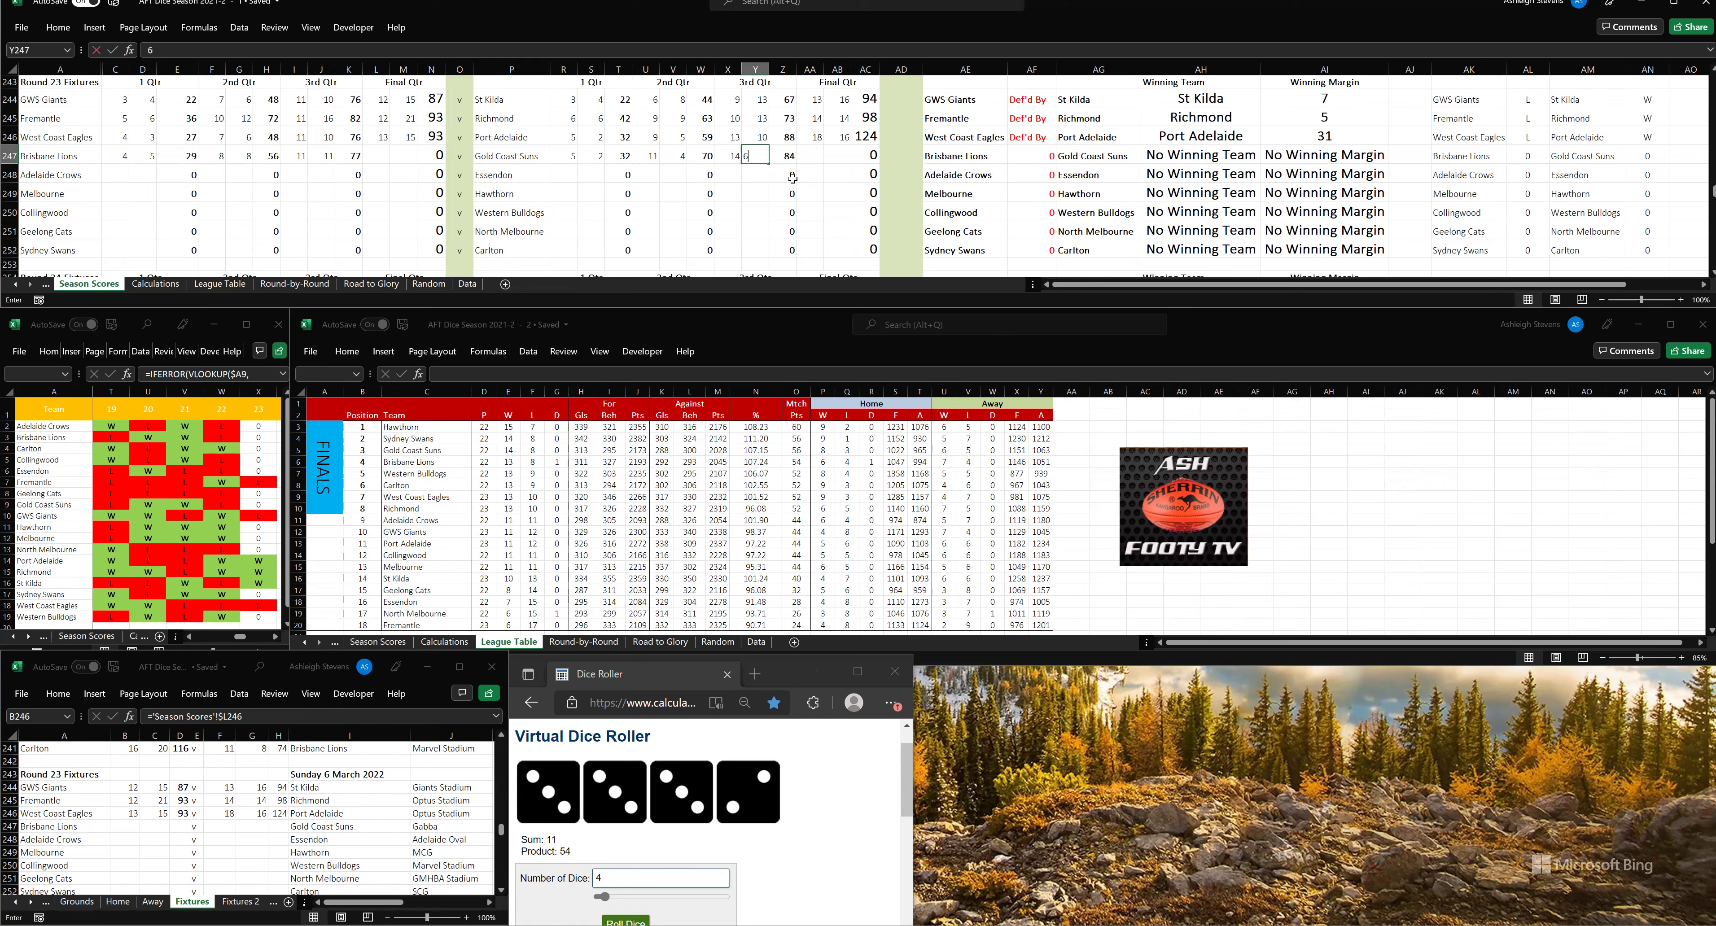
left_click(764, 179)
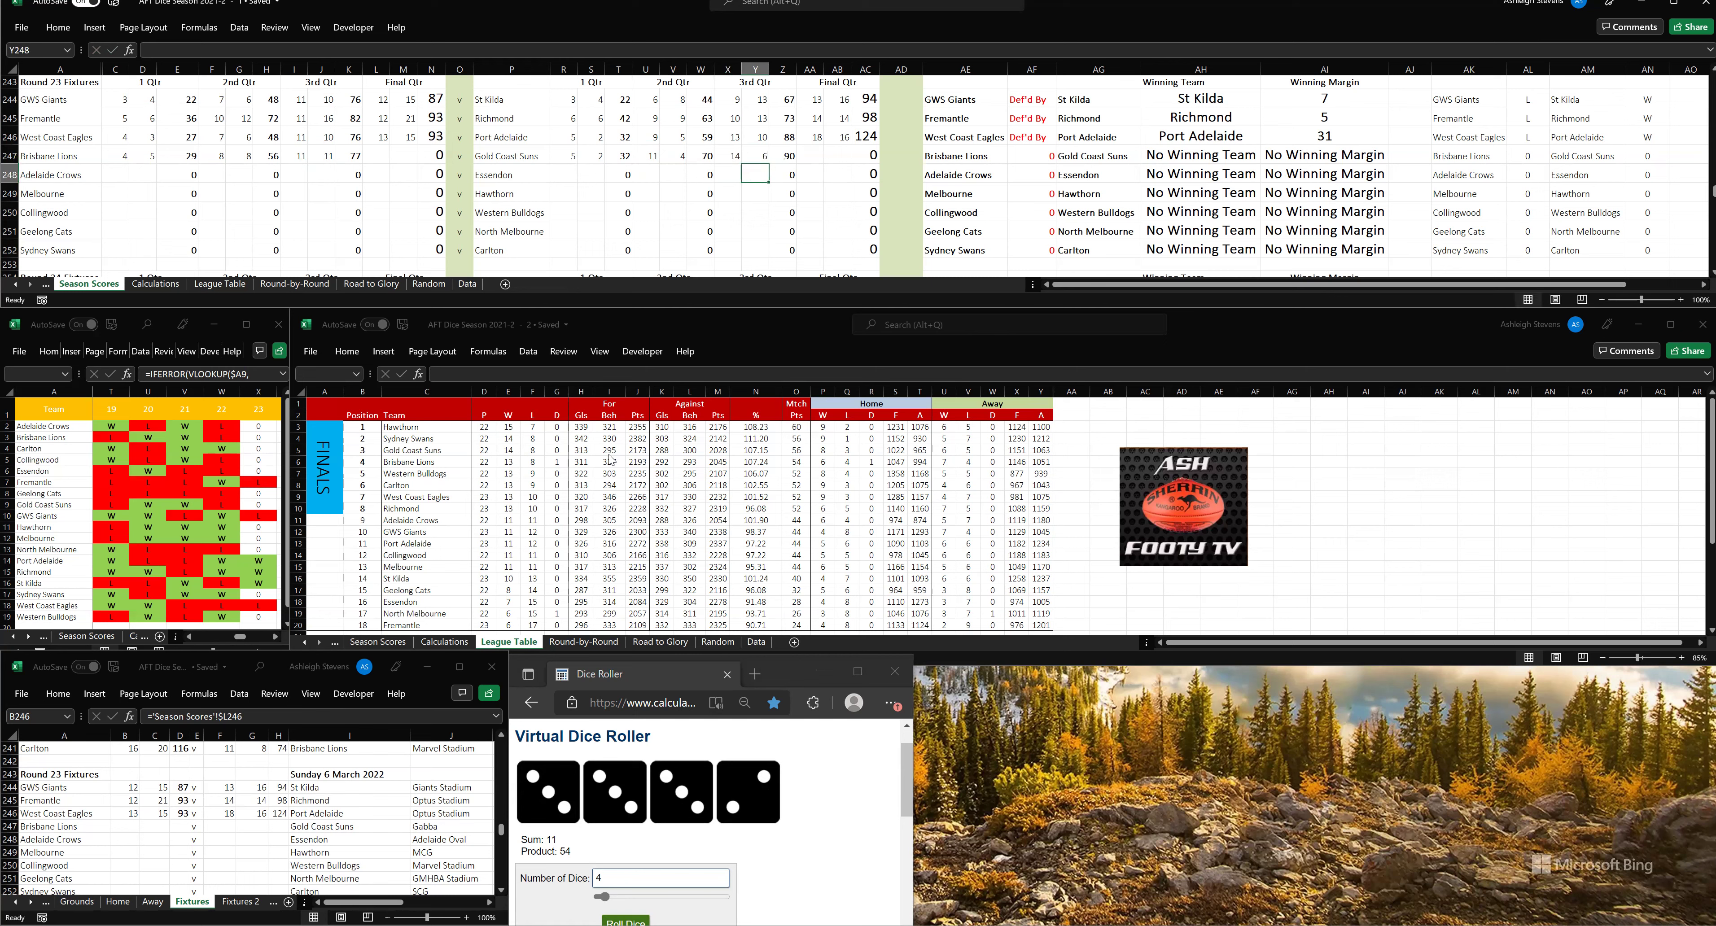
- Roll the four dice and enter Brisbane Lions' final-quarter score as 15 goals and 17 behinds
left_click(624, 906)
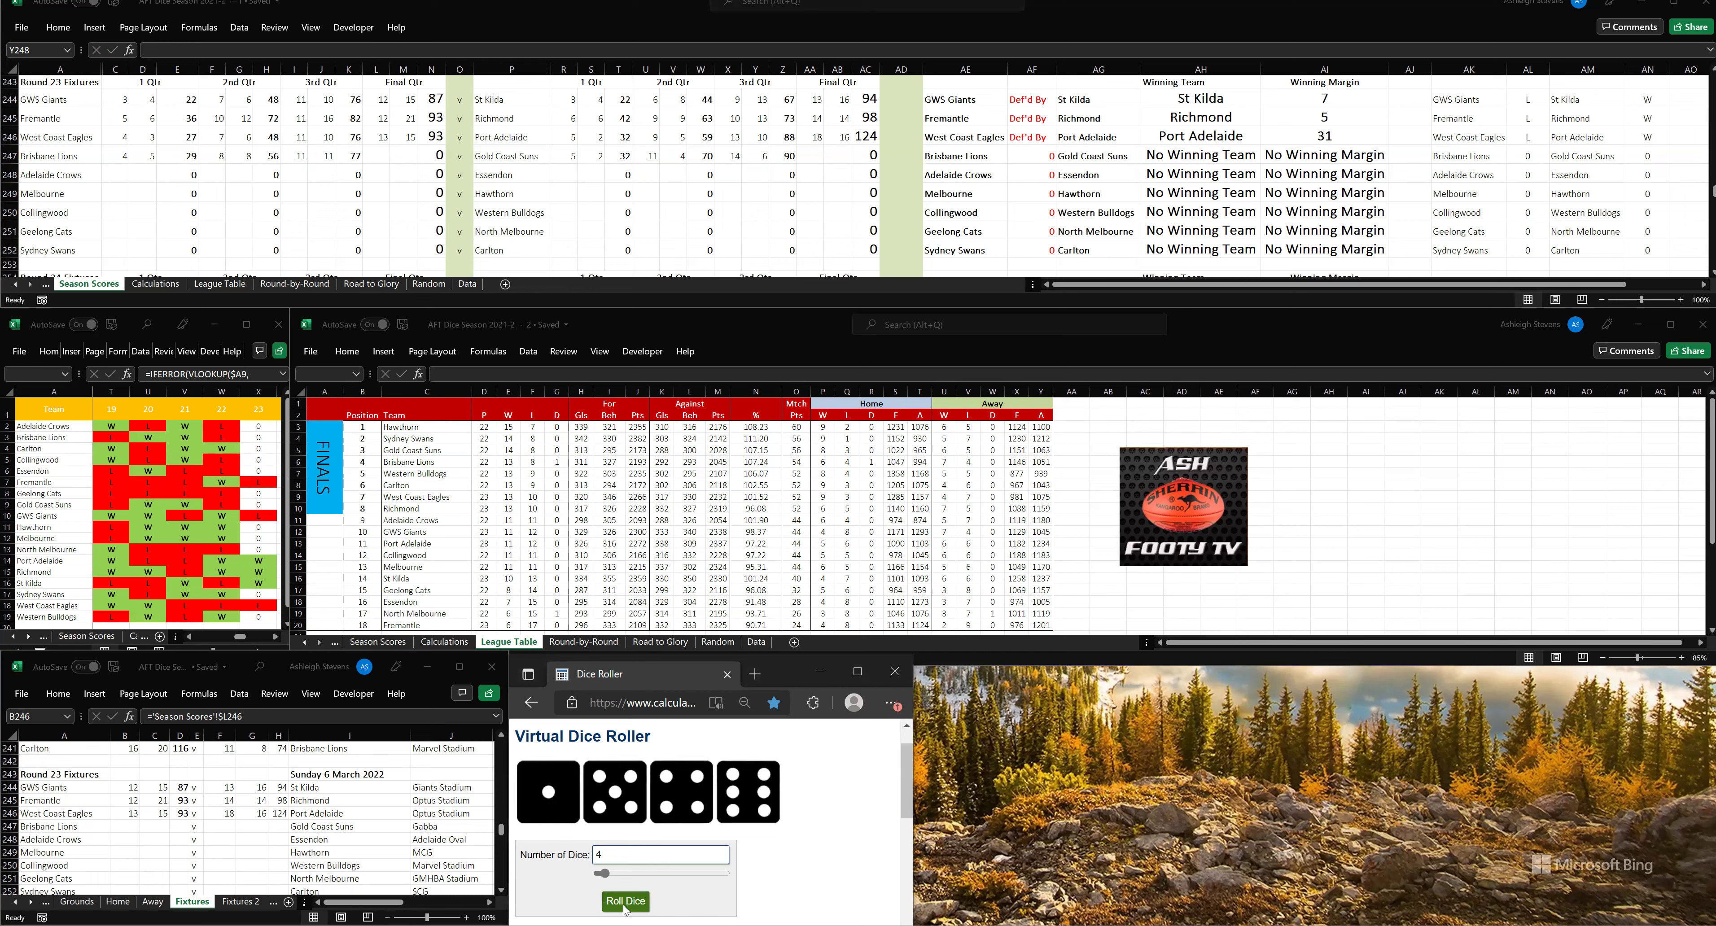
left_click(381, 161)
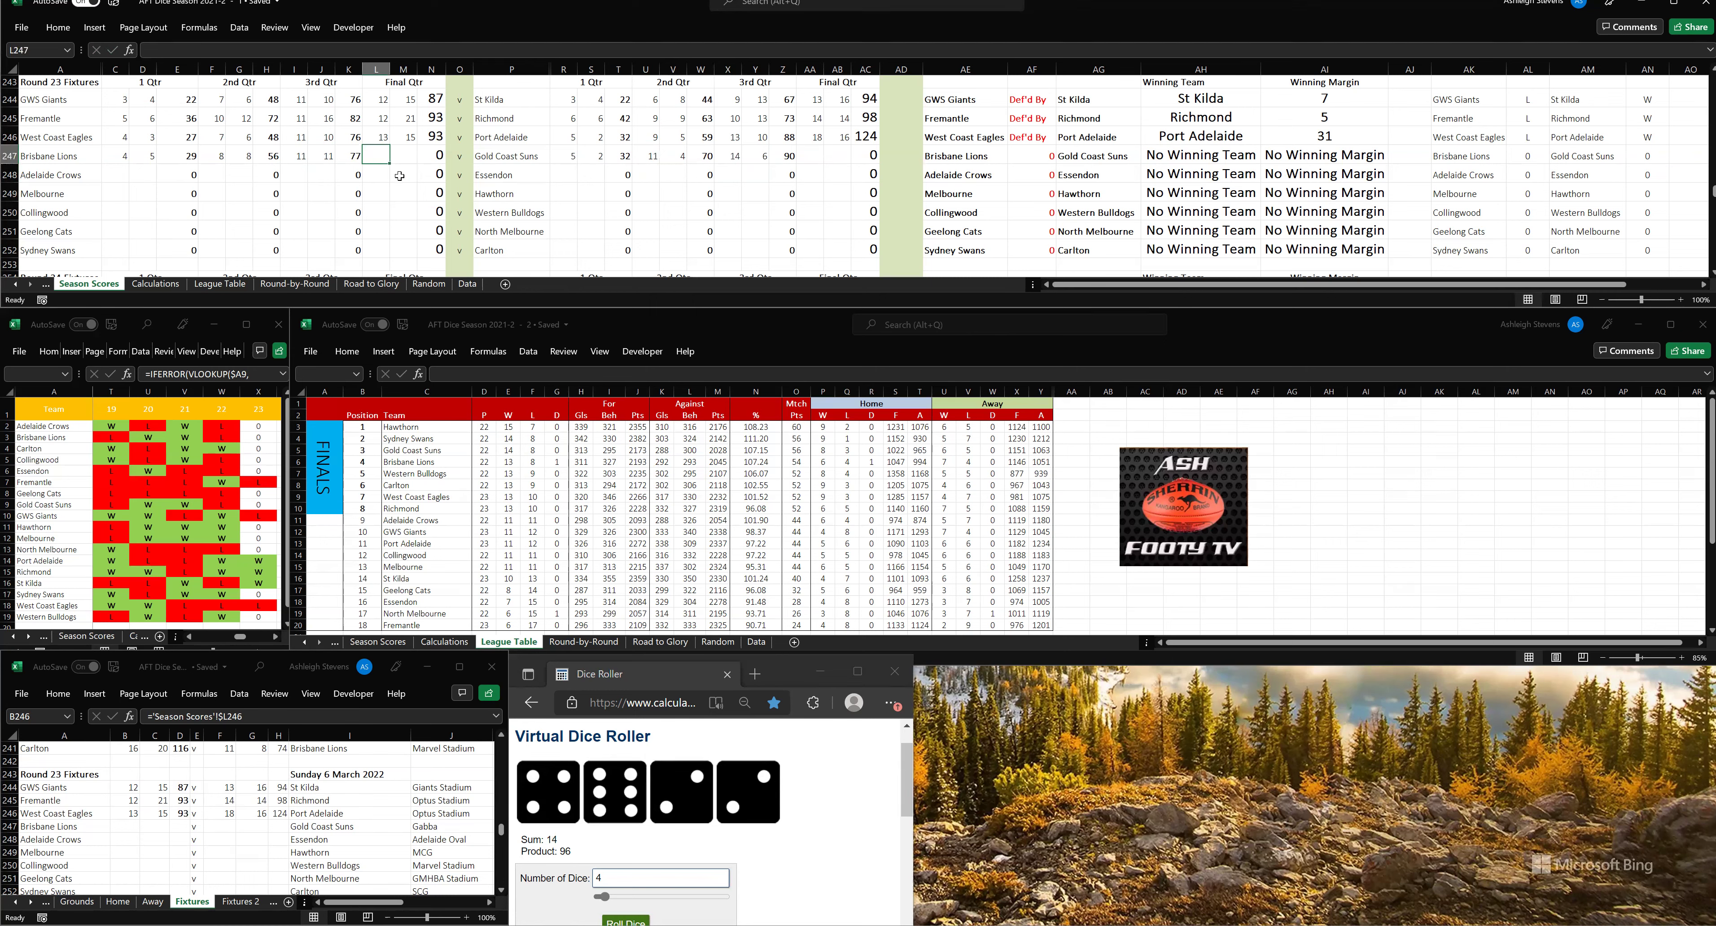
type("15")
key("Tab")
type("17")
left_click(442, 175)
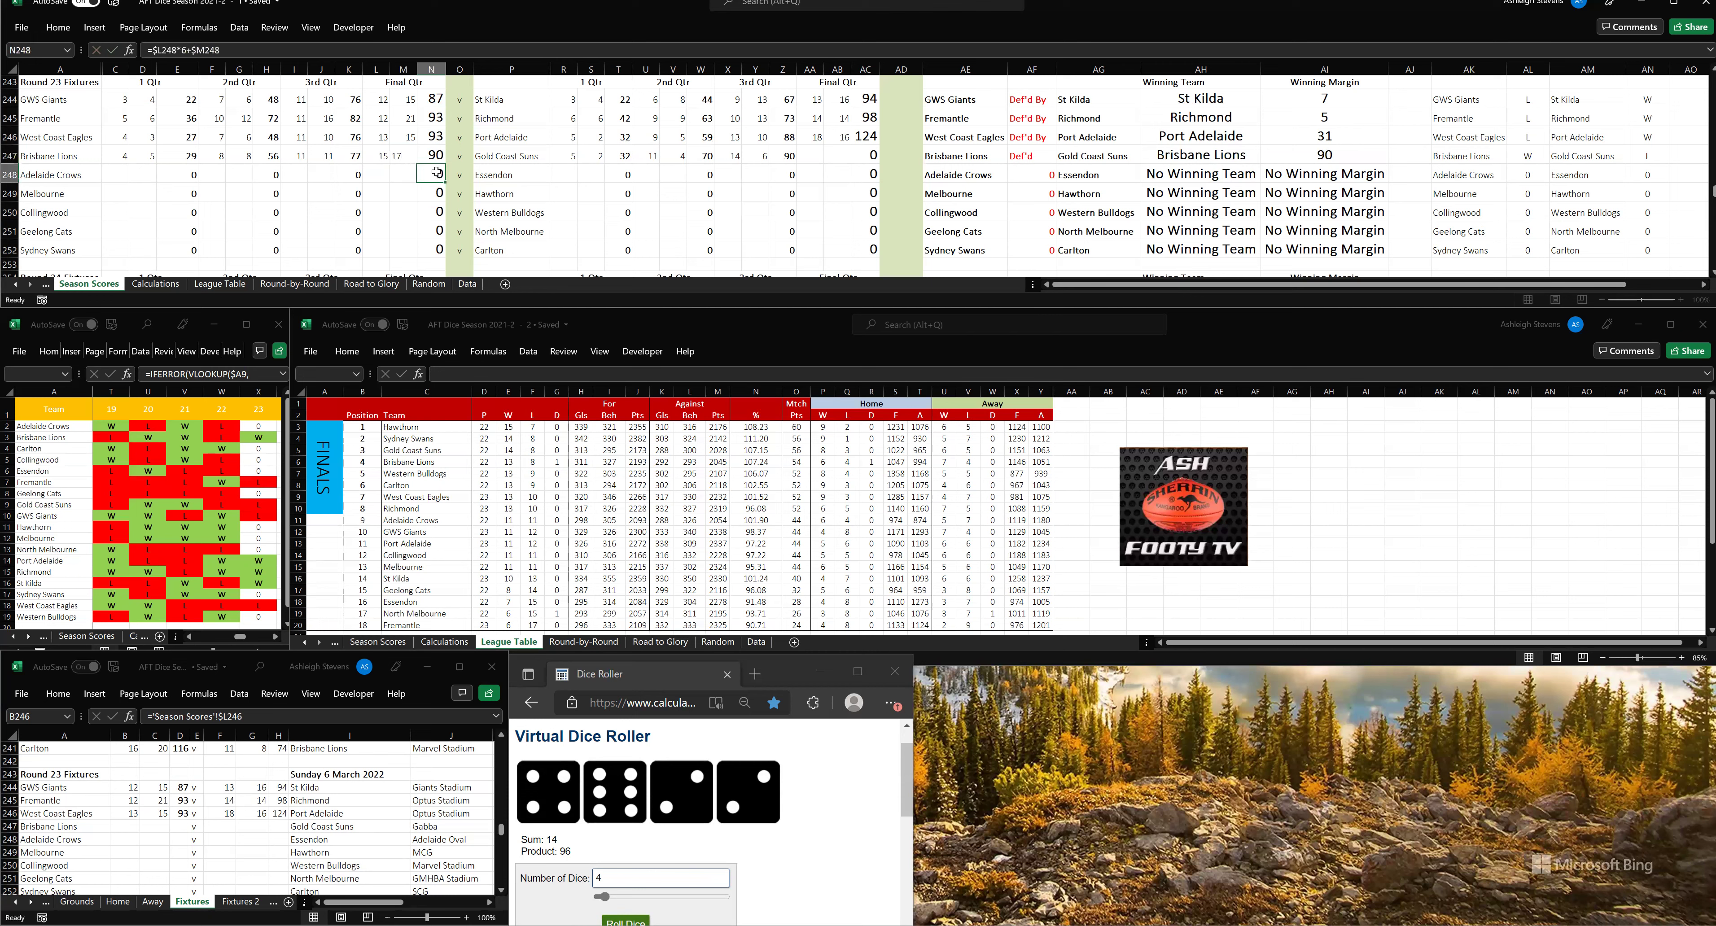
- Enter Gold Coast Suns' final-quarter score of 16 goals and 8 behinds
left_click(809, 155)
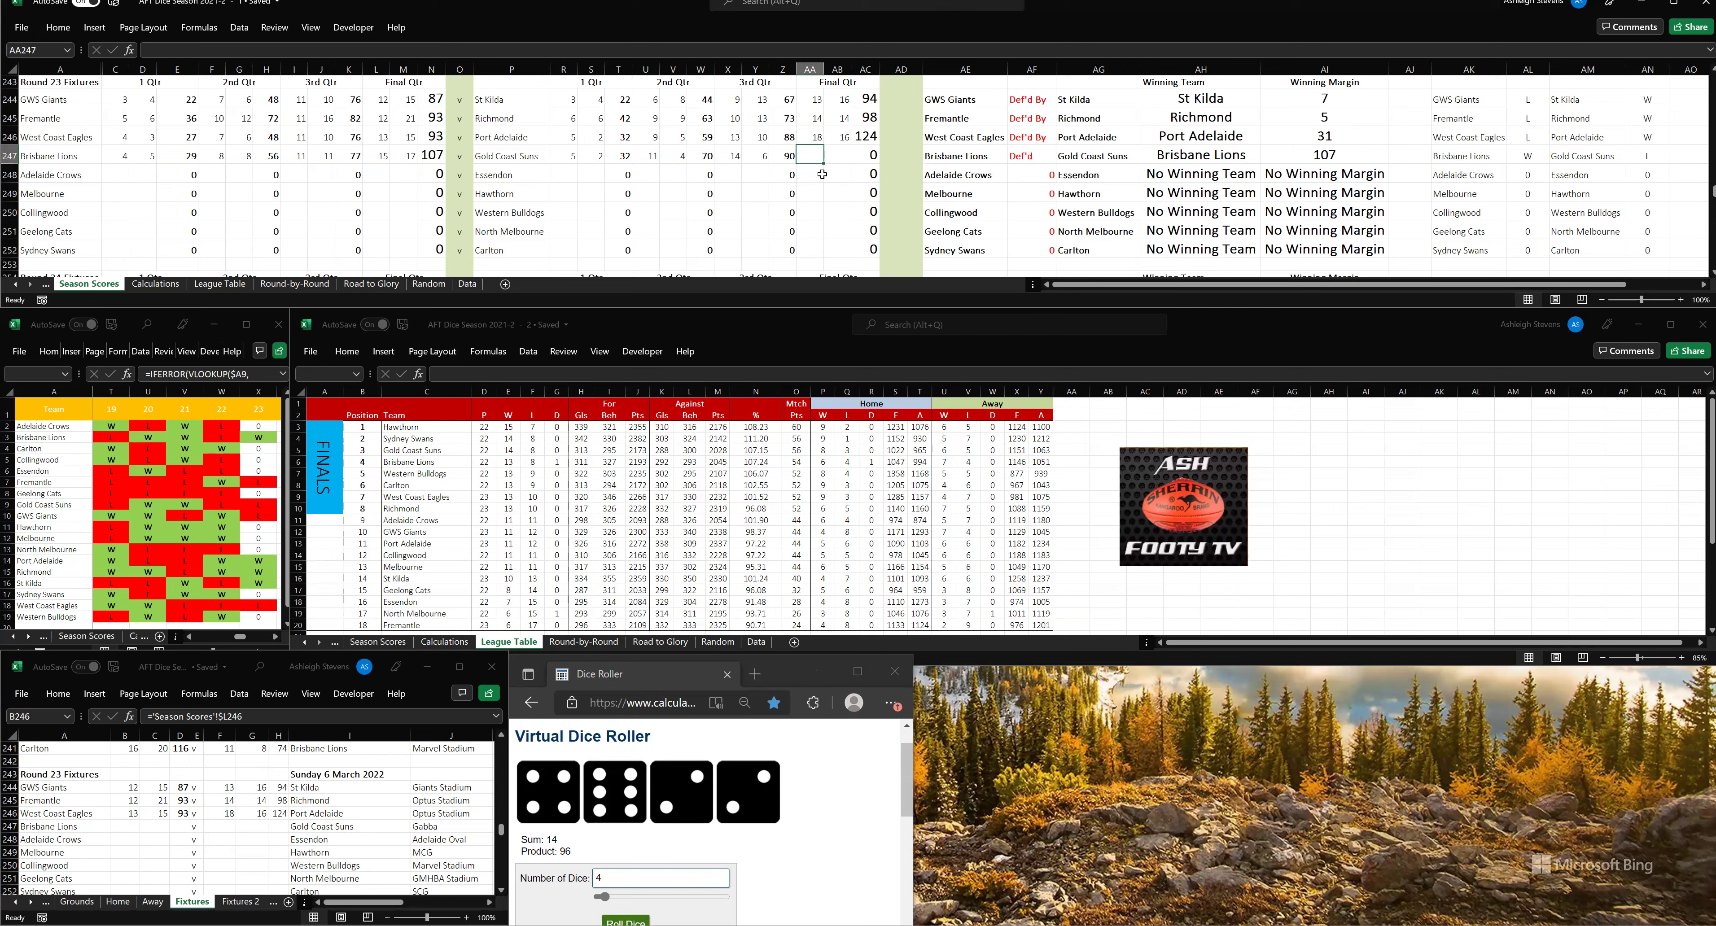
type("16")
key("Tab")
type("8")
left_click(834, 190)
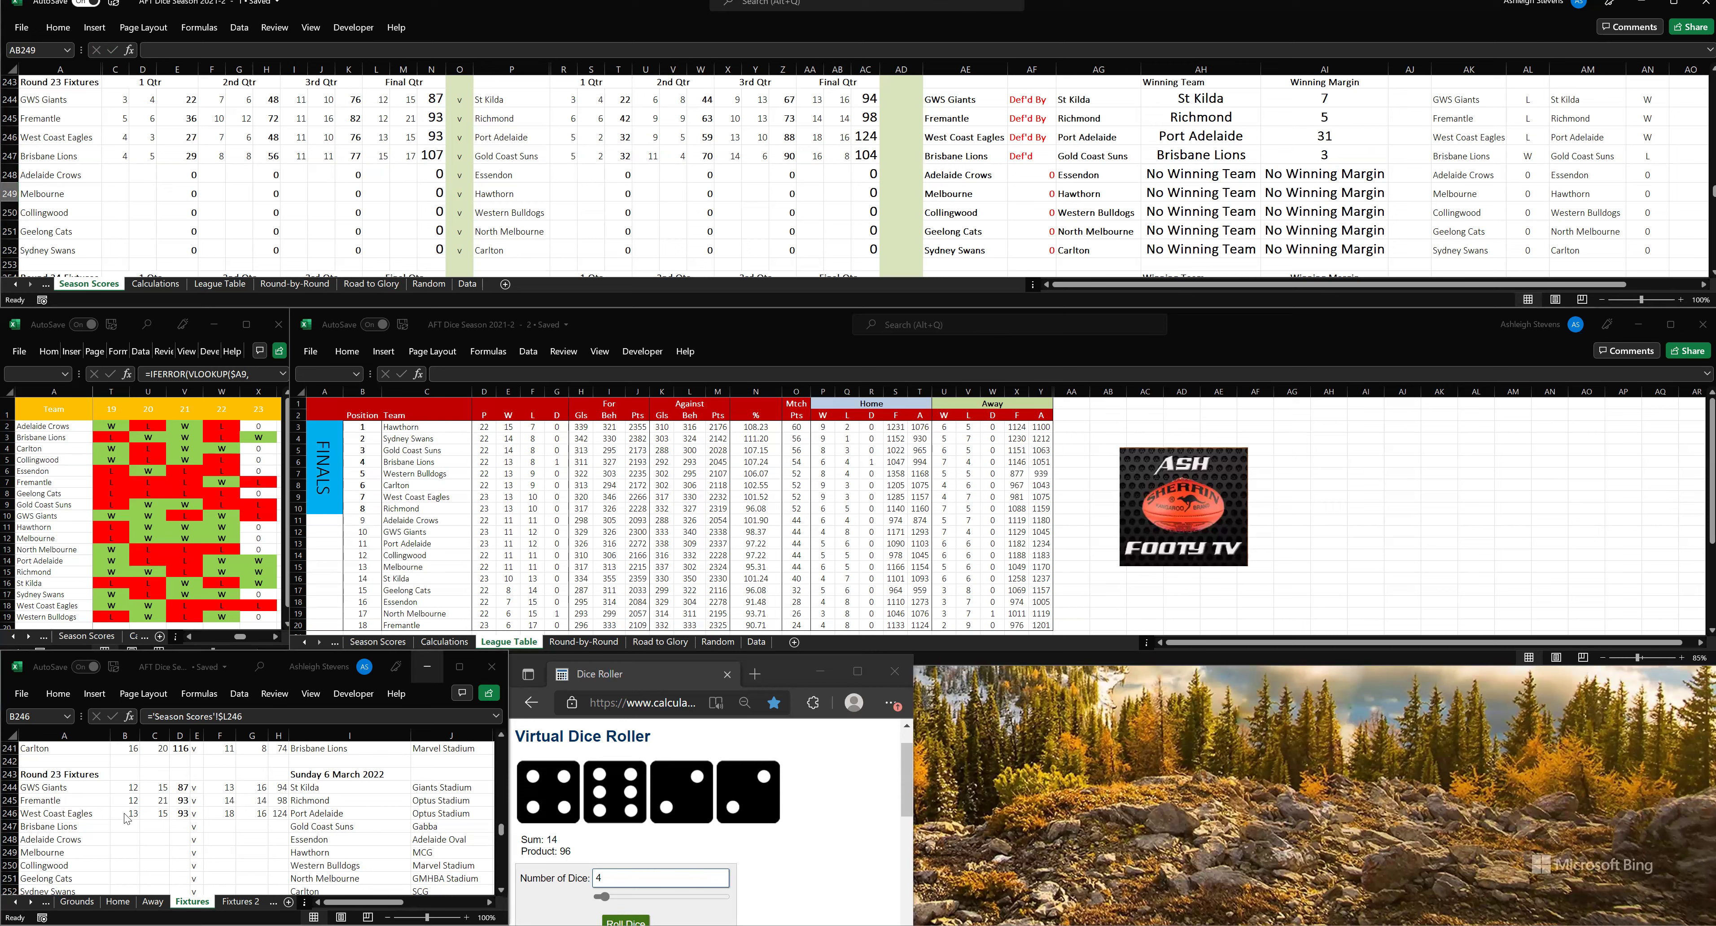
- Copy the West Coast Eagles v Port Adelaide score links on the Fixtures sheet to the Brisbane Lions v Gold Coast Suns row below
left_click_drag(126, 817, 279, 814)
key("ctrl+c")
key("Down")
key("ctrl+v")
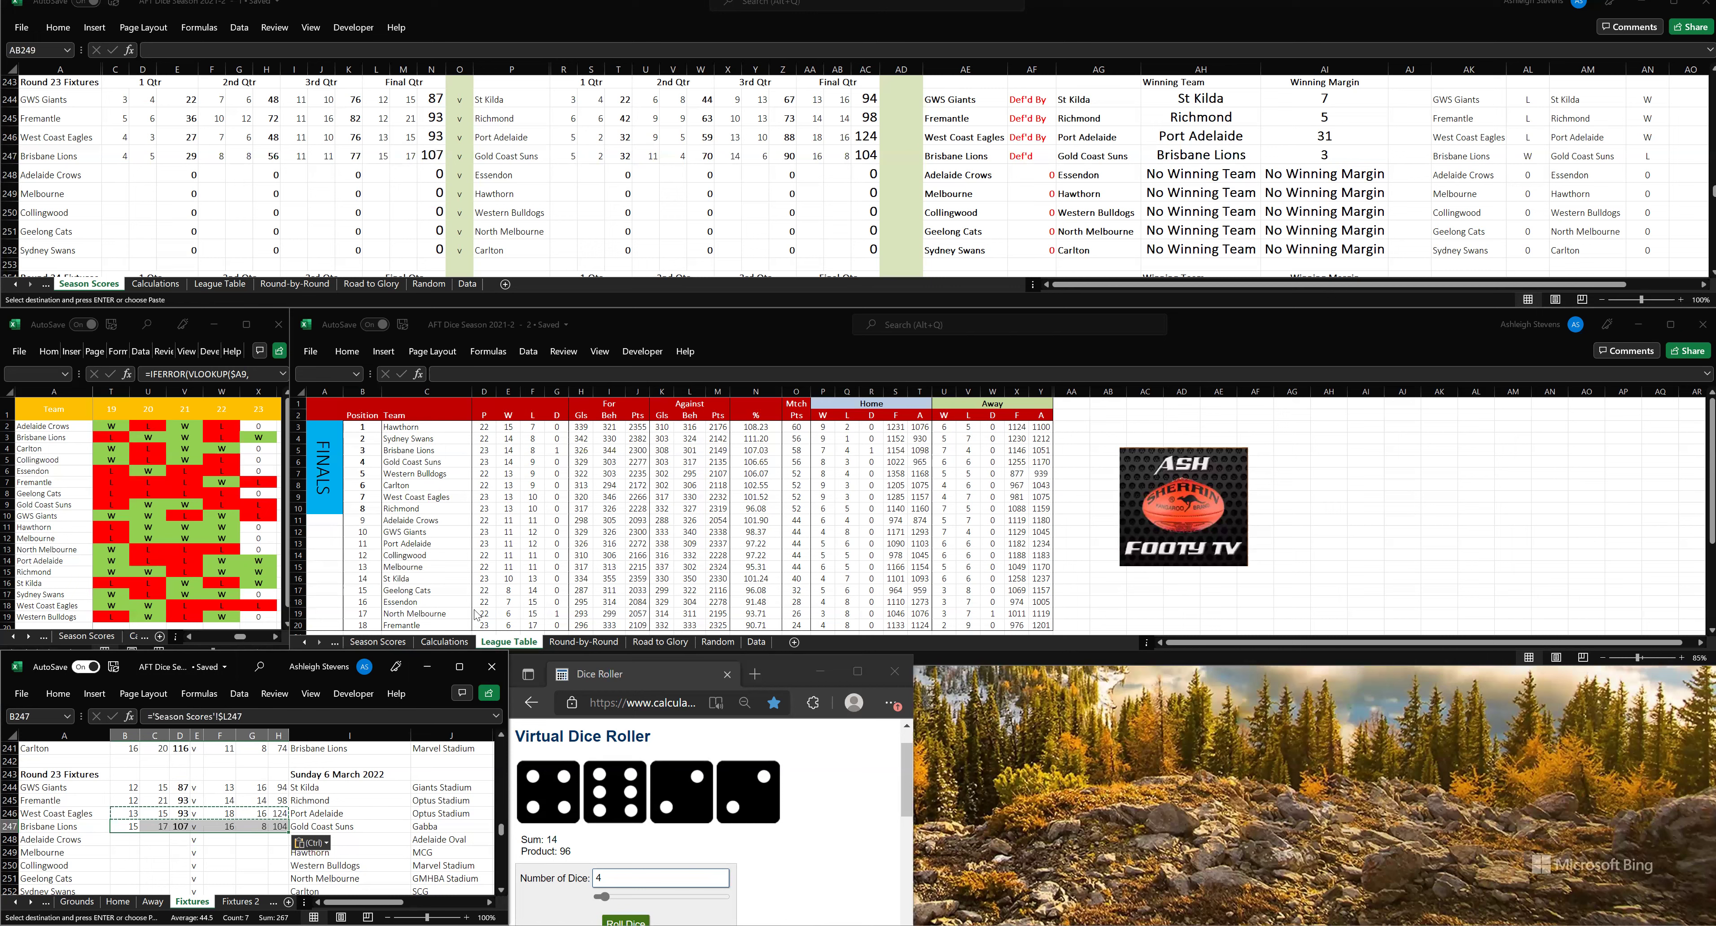
- Roll the four dice and enter Adelaide Crows' first-quarter score as 2 goals and 1 behind
left_click(630, 908)
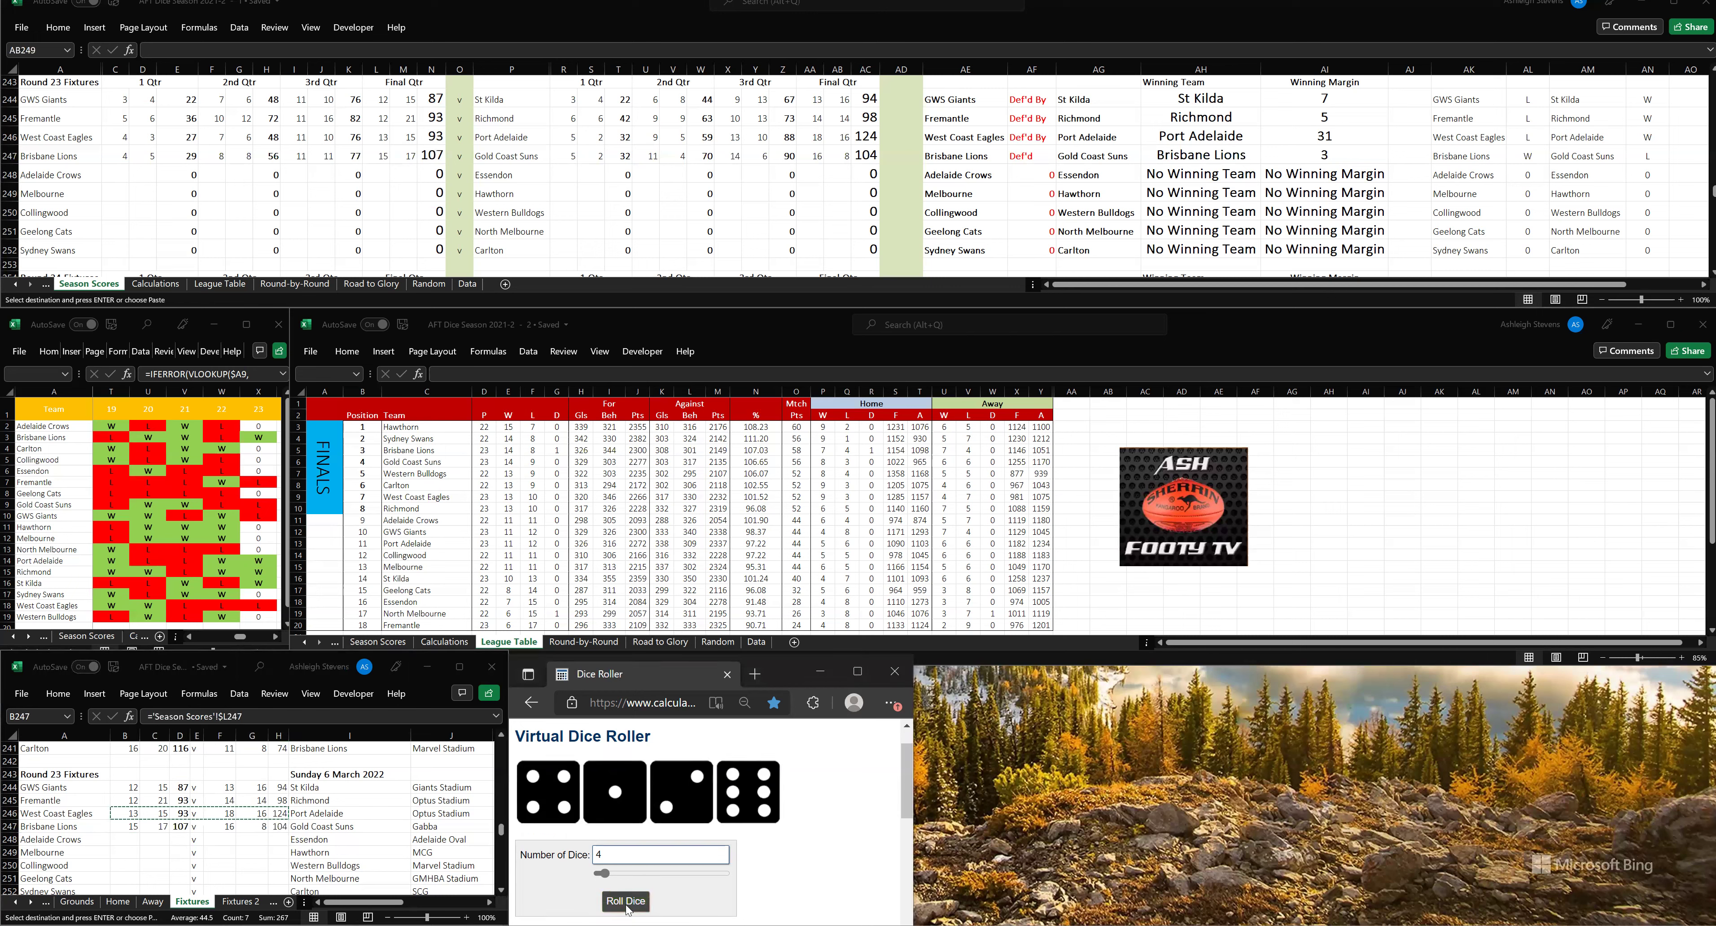
left_click(115, 178)
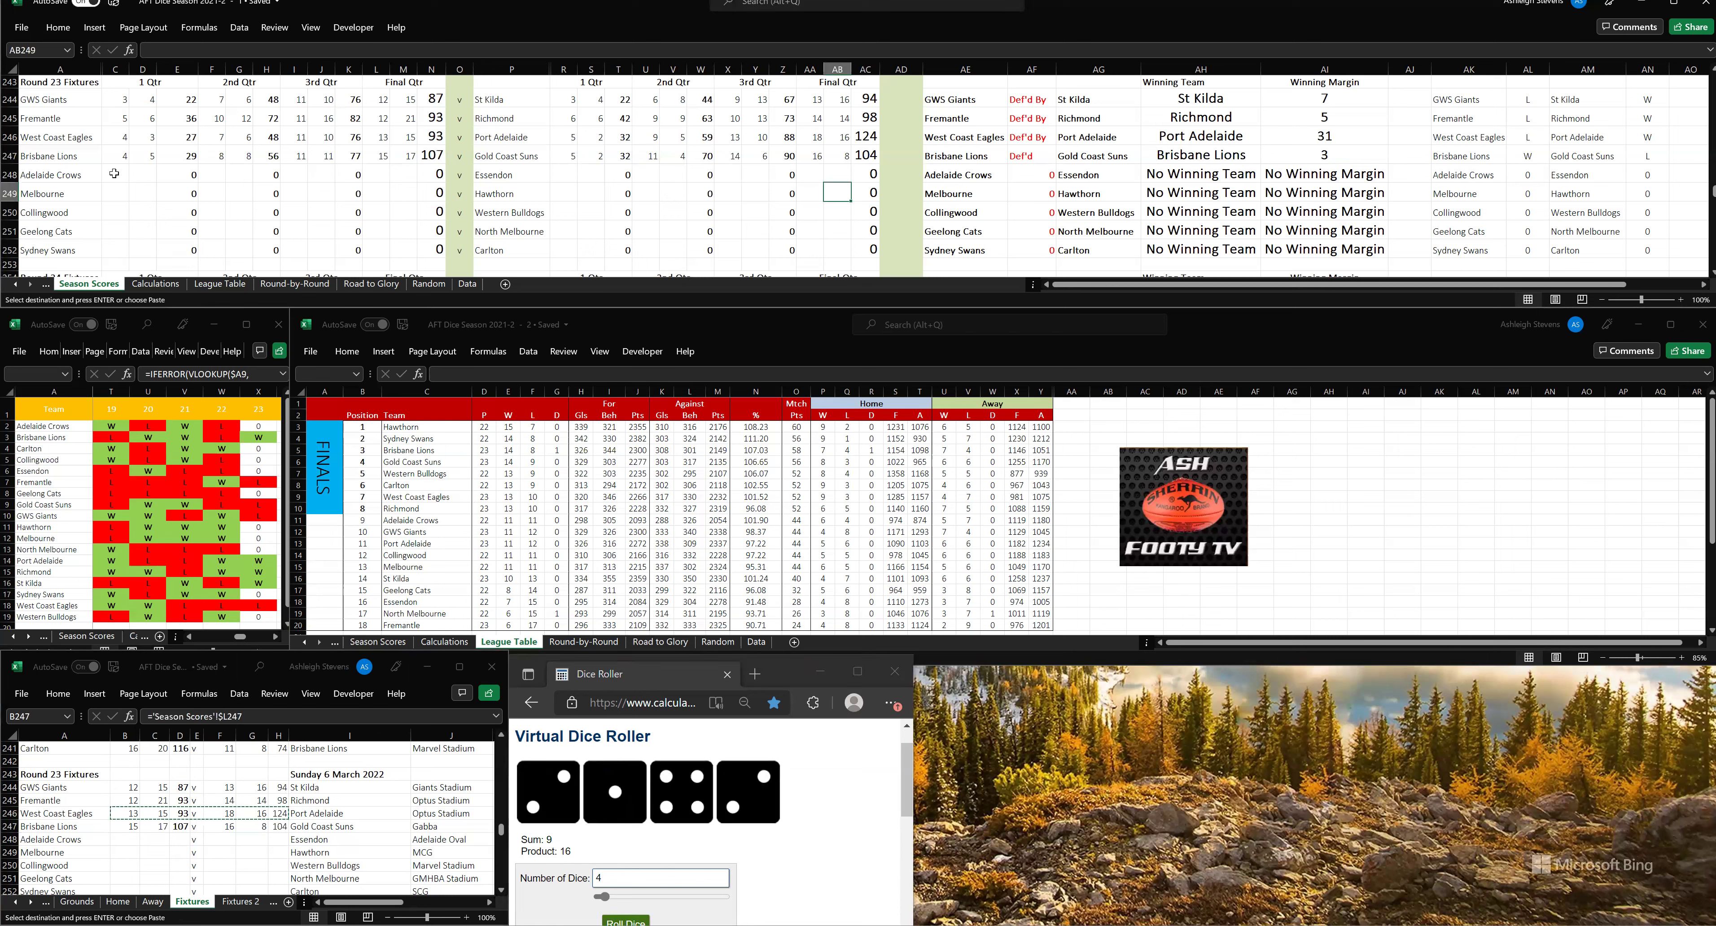
type("2")
key("Tab")
type("1")
key("Return")
- Enter Essendon's first-quarter score as 4 goals and 2 behinds in separate cells
left_click(564, 172)
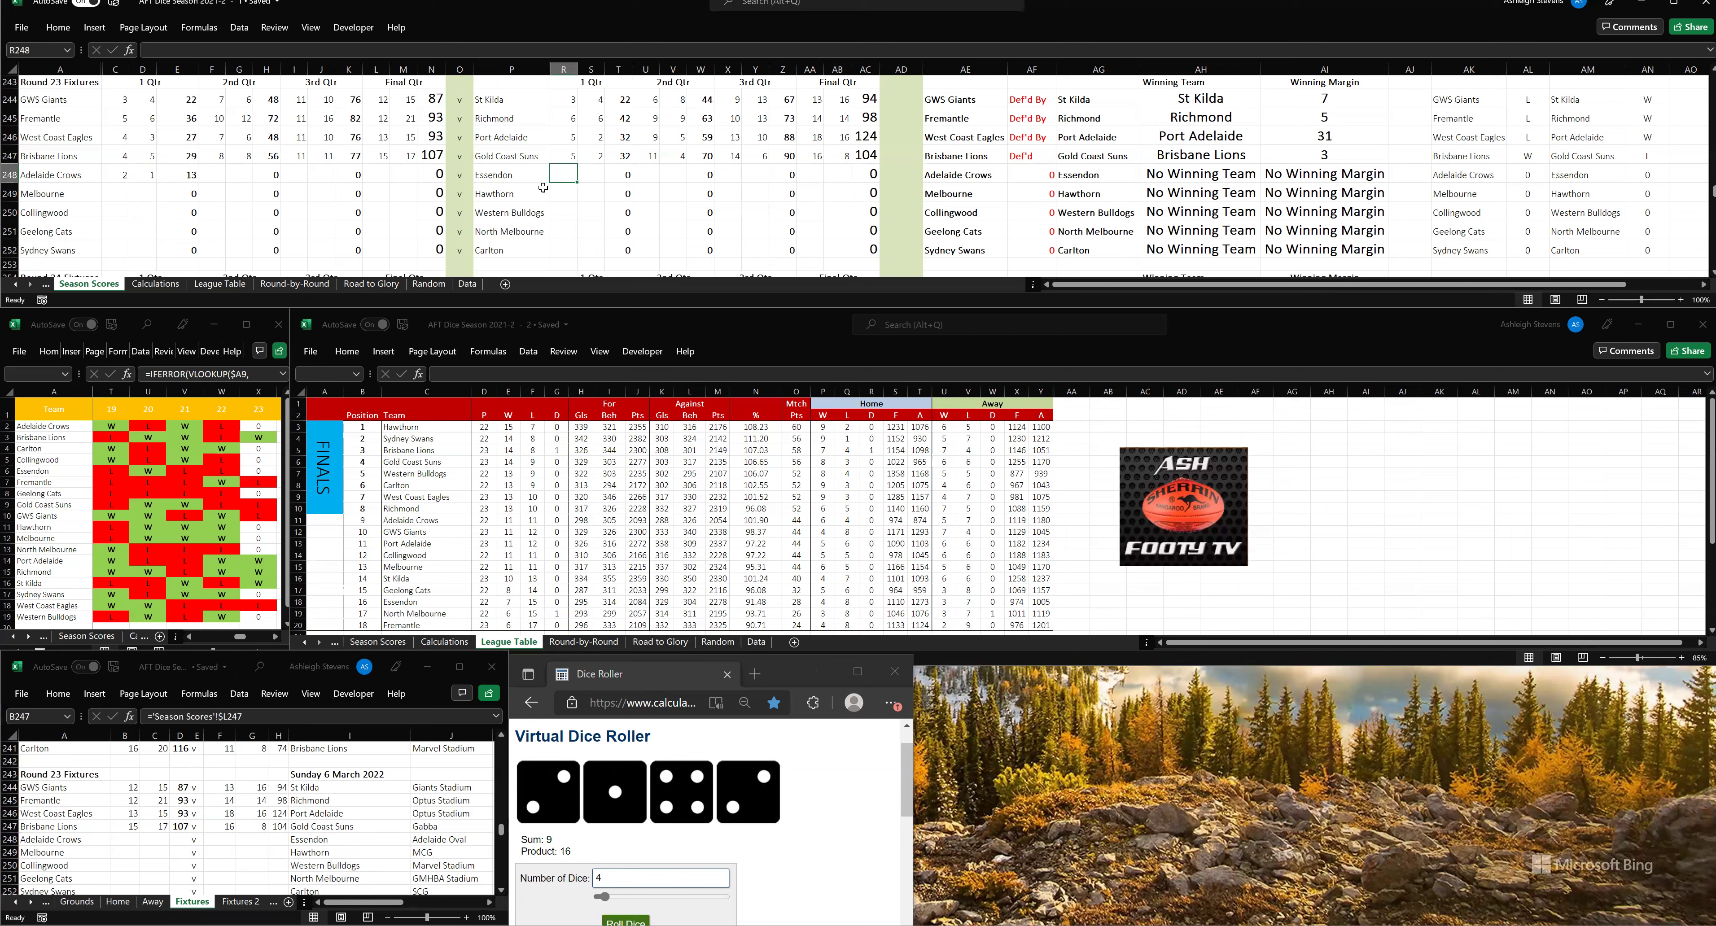
type("42")
key("Tab")
left_click(560, 175)
key("BackSpace")
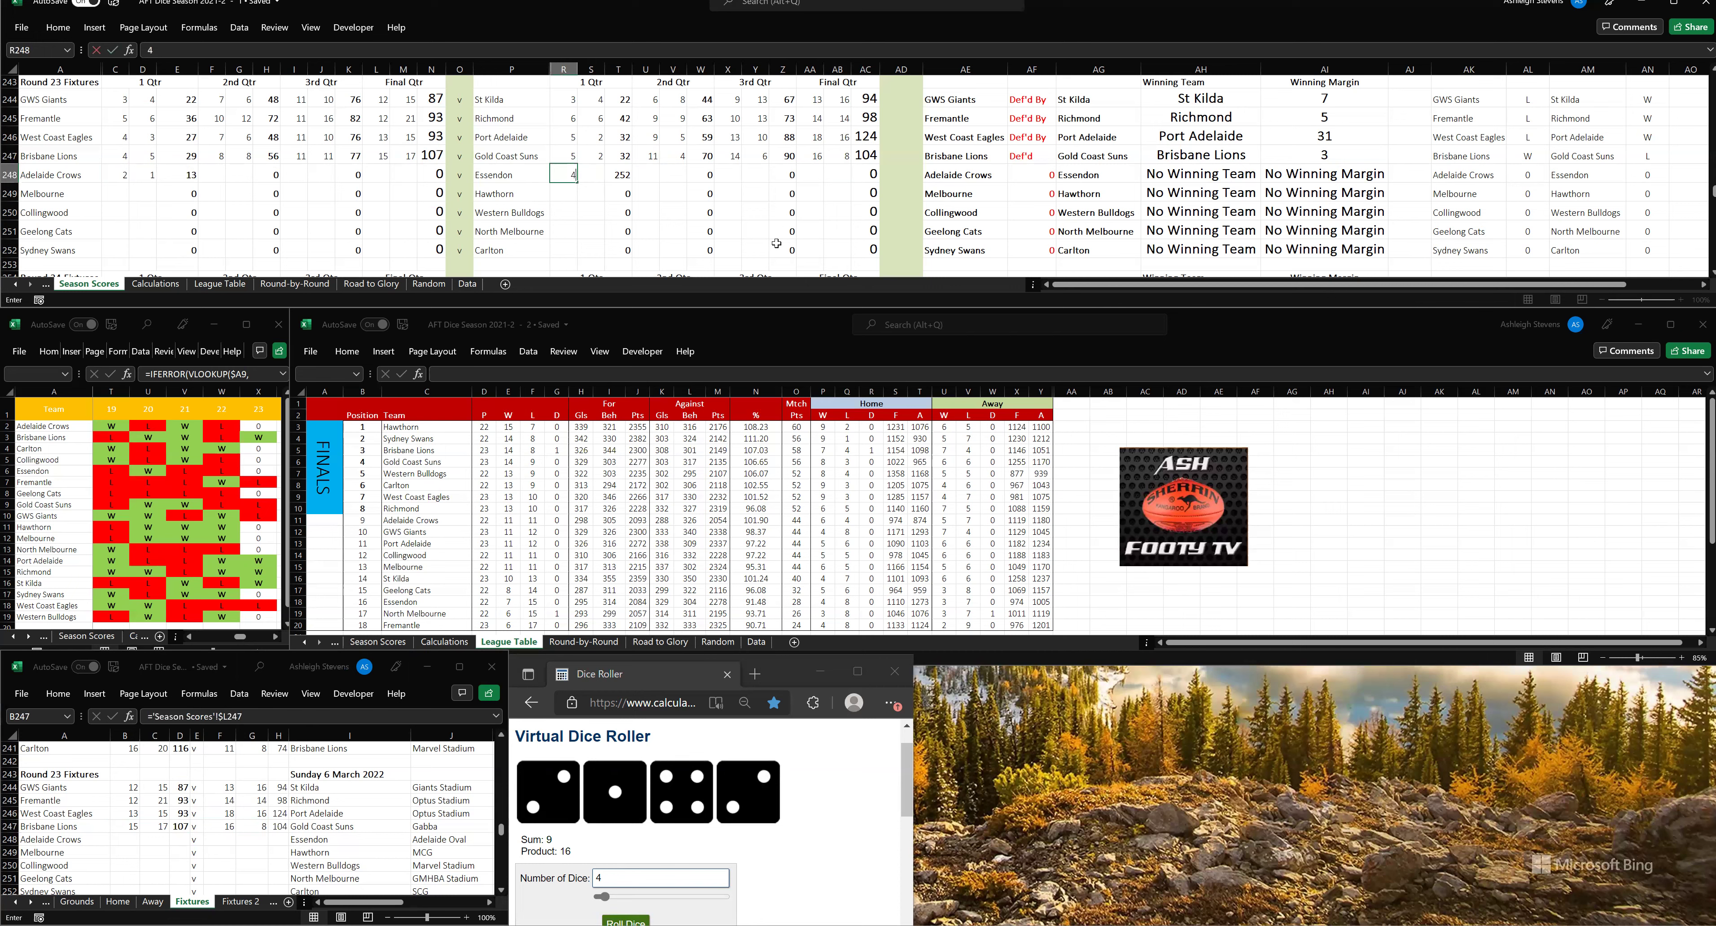
key("Tab")
type("2")
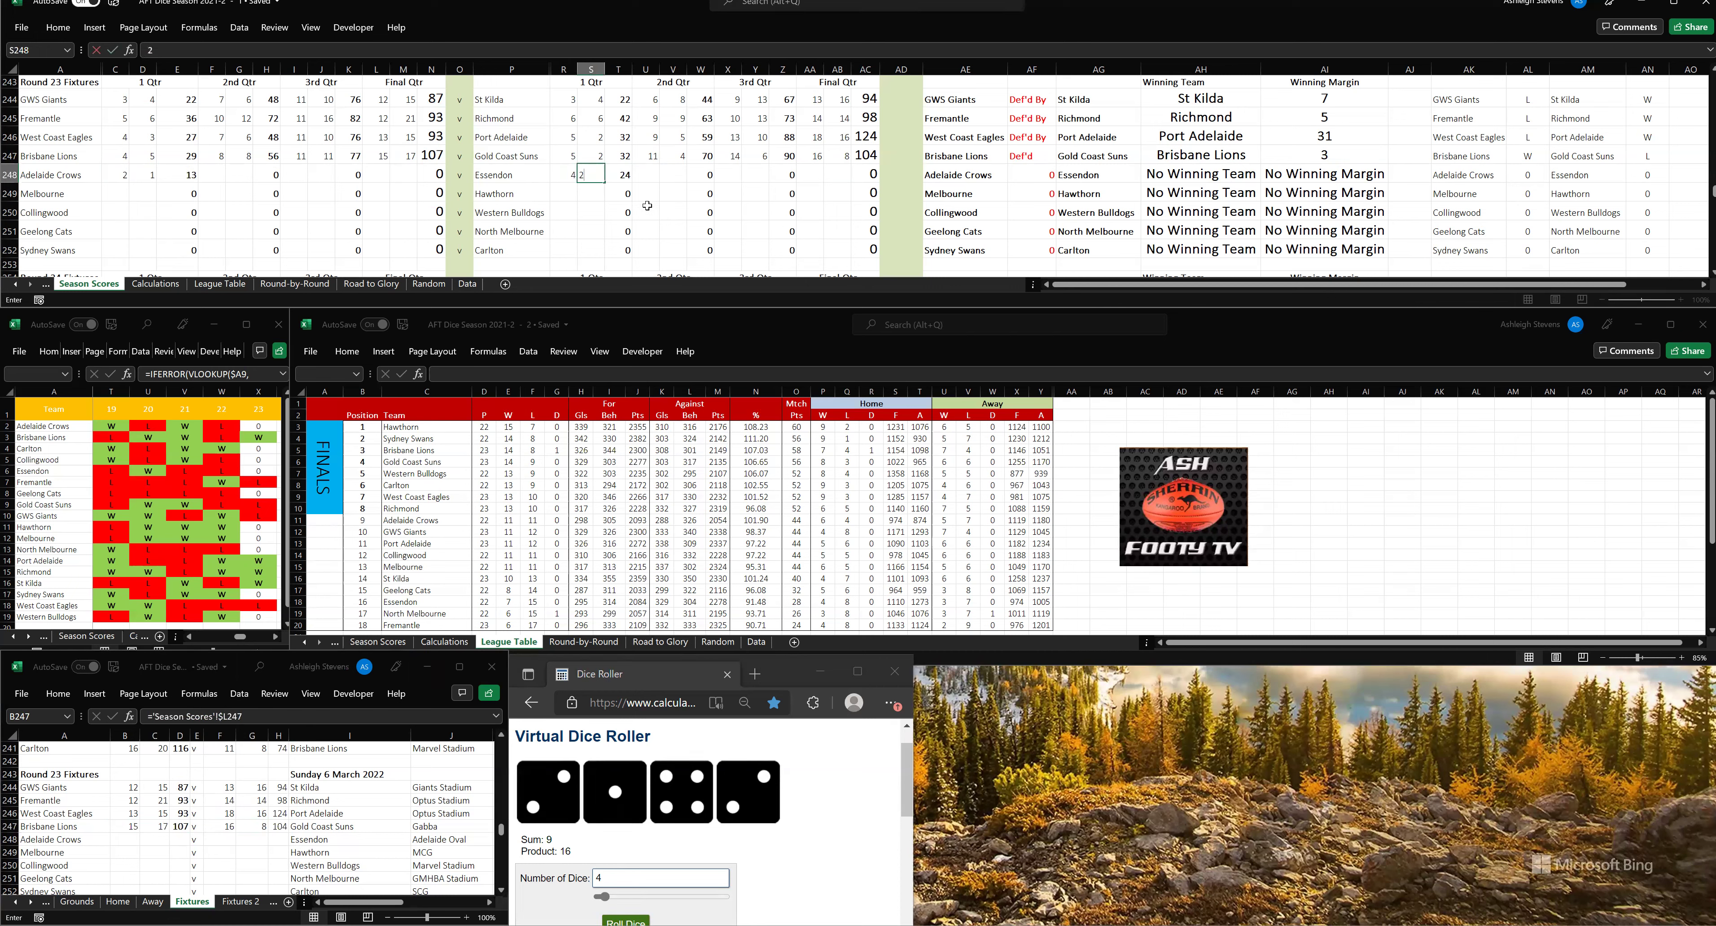
left_click(646, 210)
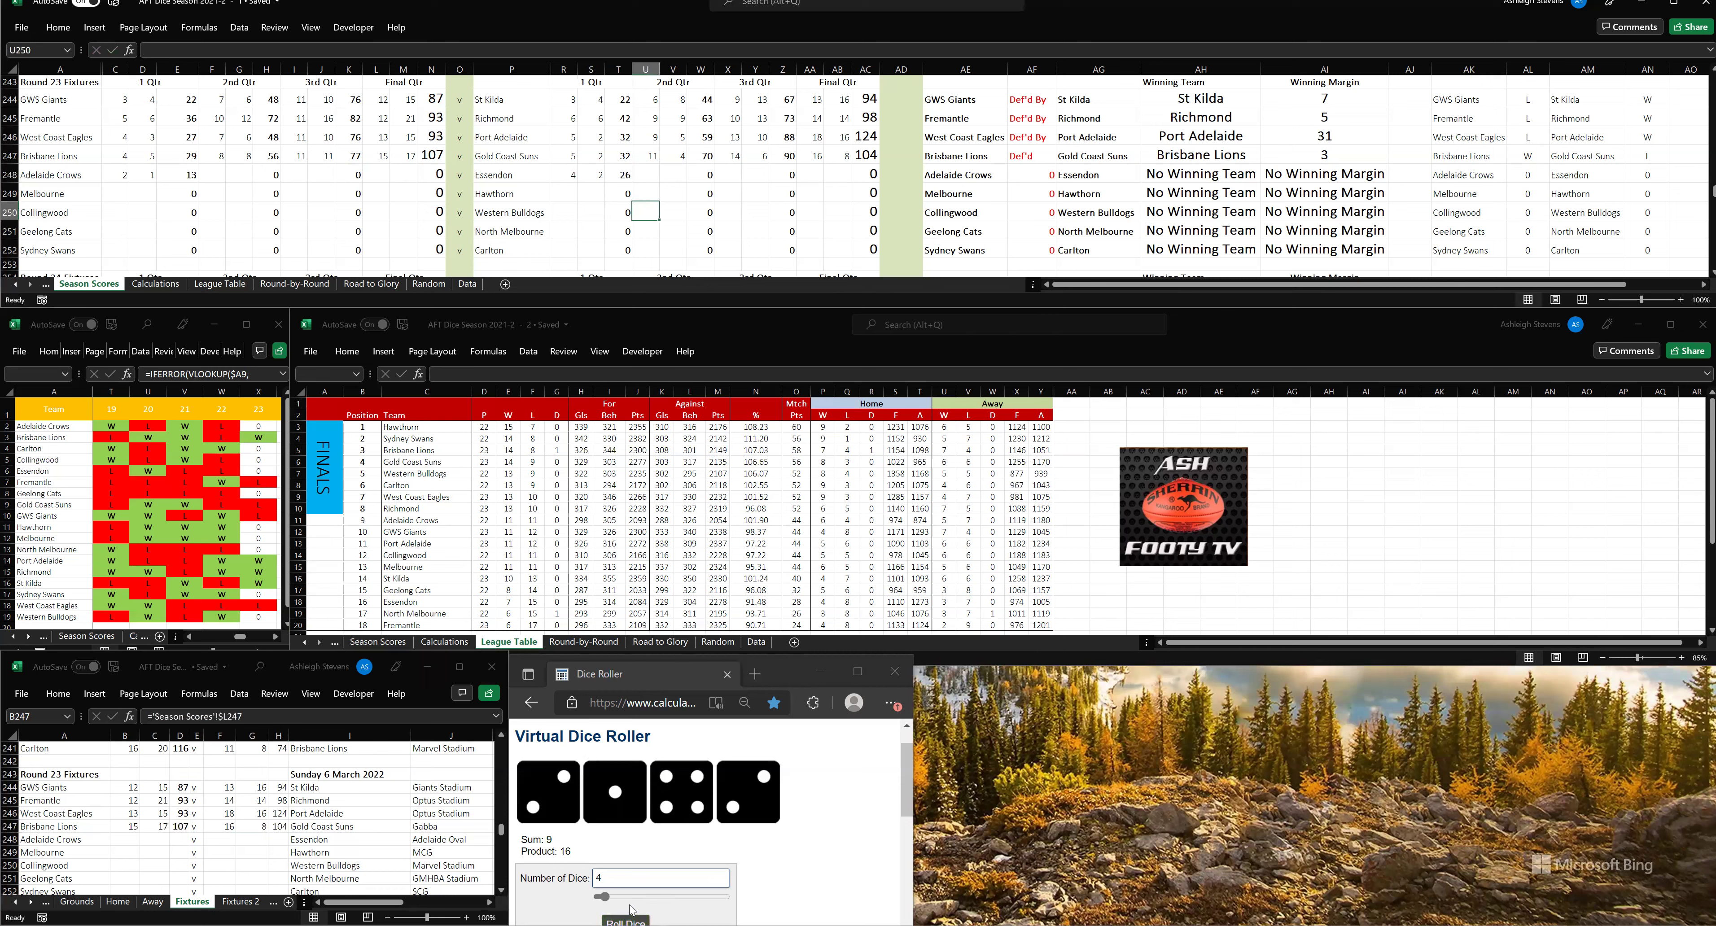
- Roll the four dice and enter Adelaide Crows' second-quarter score as 6 goals and 4 behinds
left_click(624, 921)
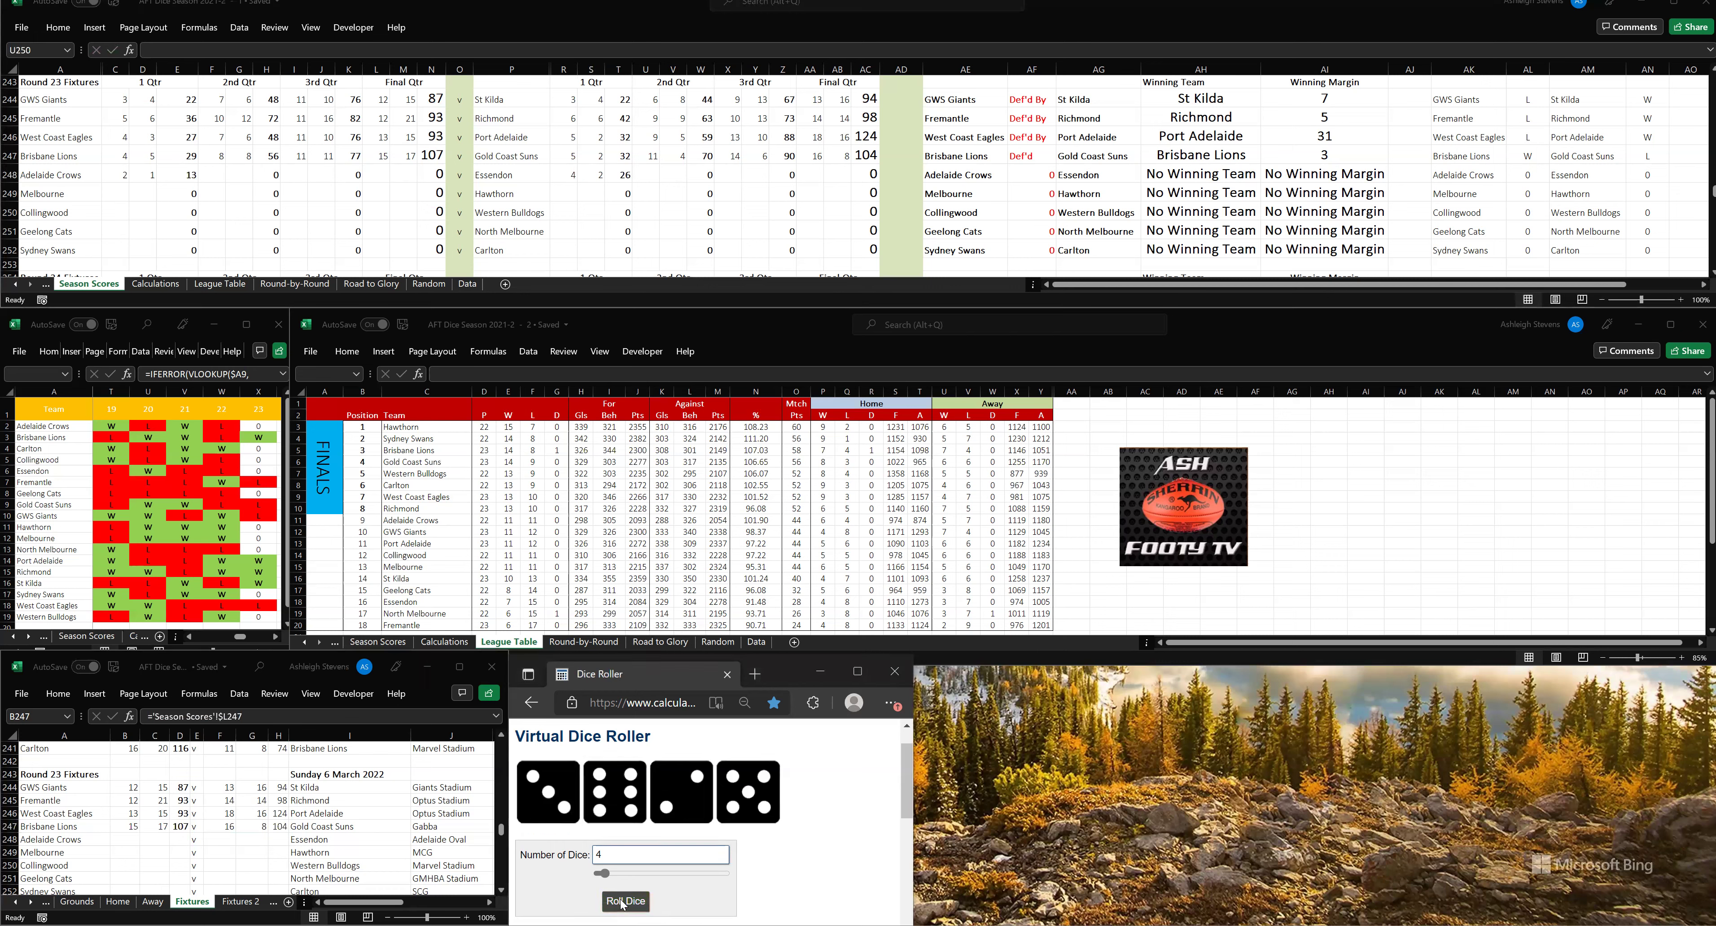
left_click(214, 175)
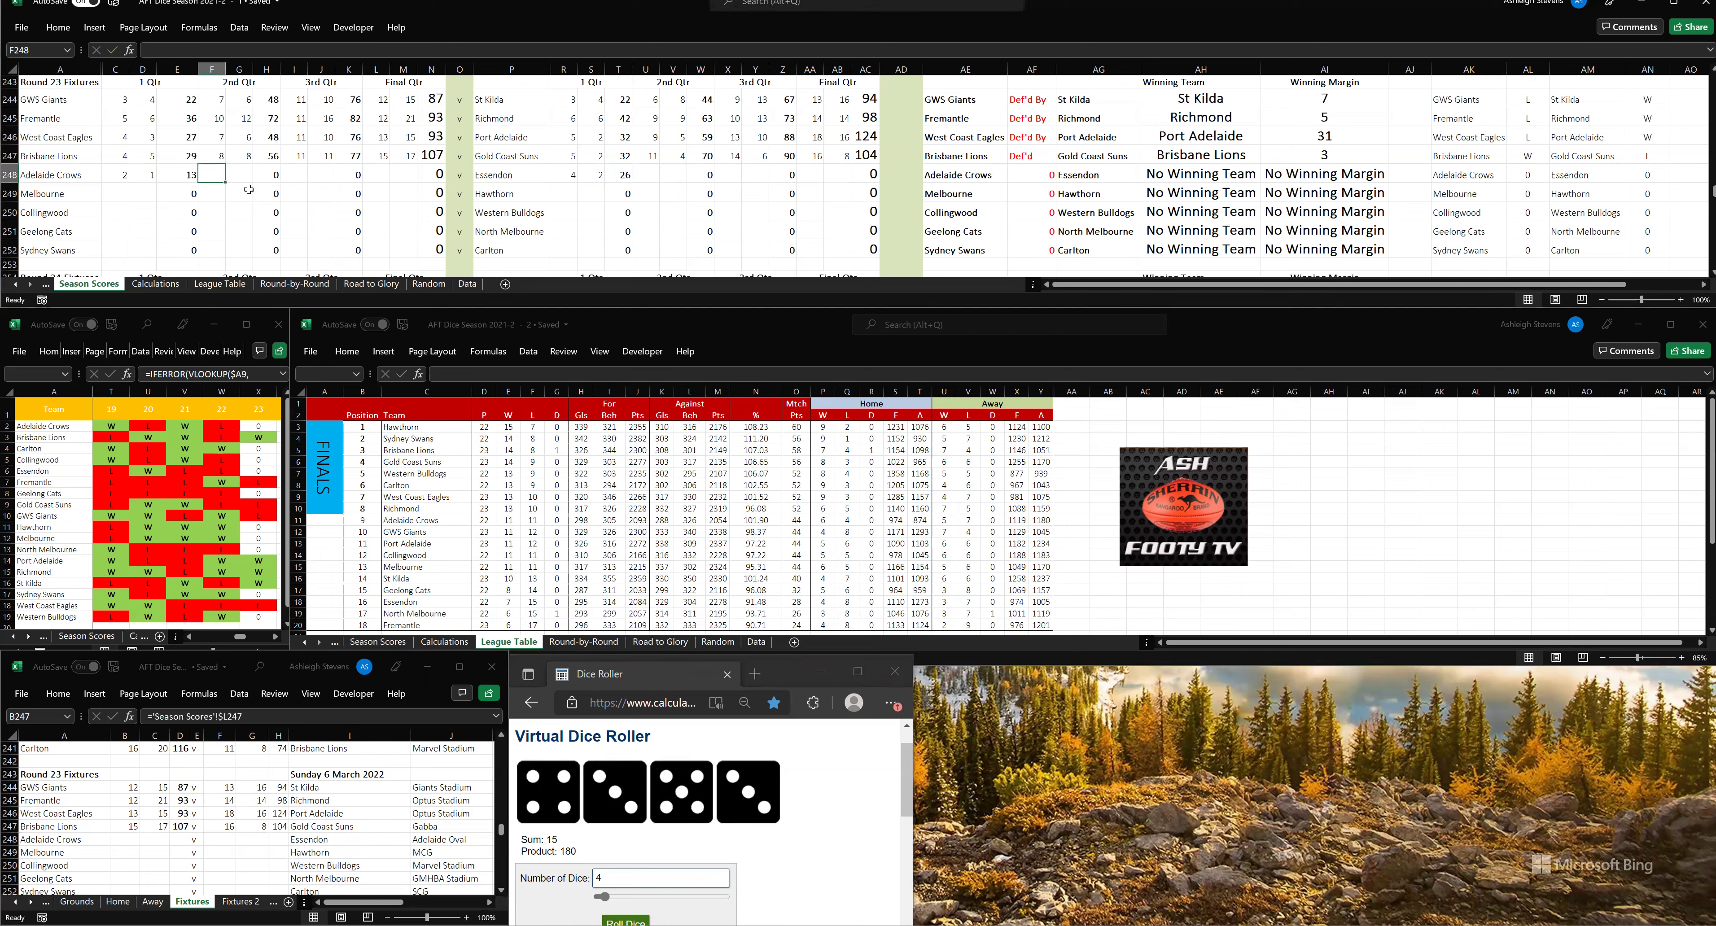
type("6")
key("Tab")
type("4")
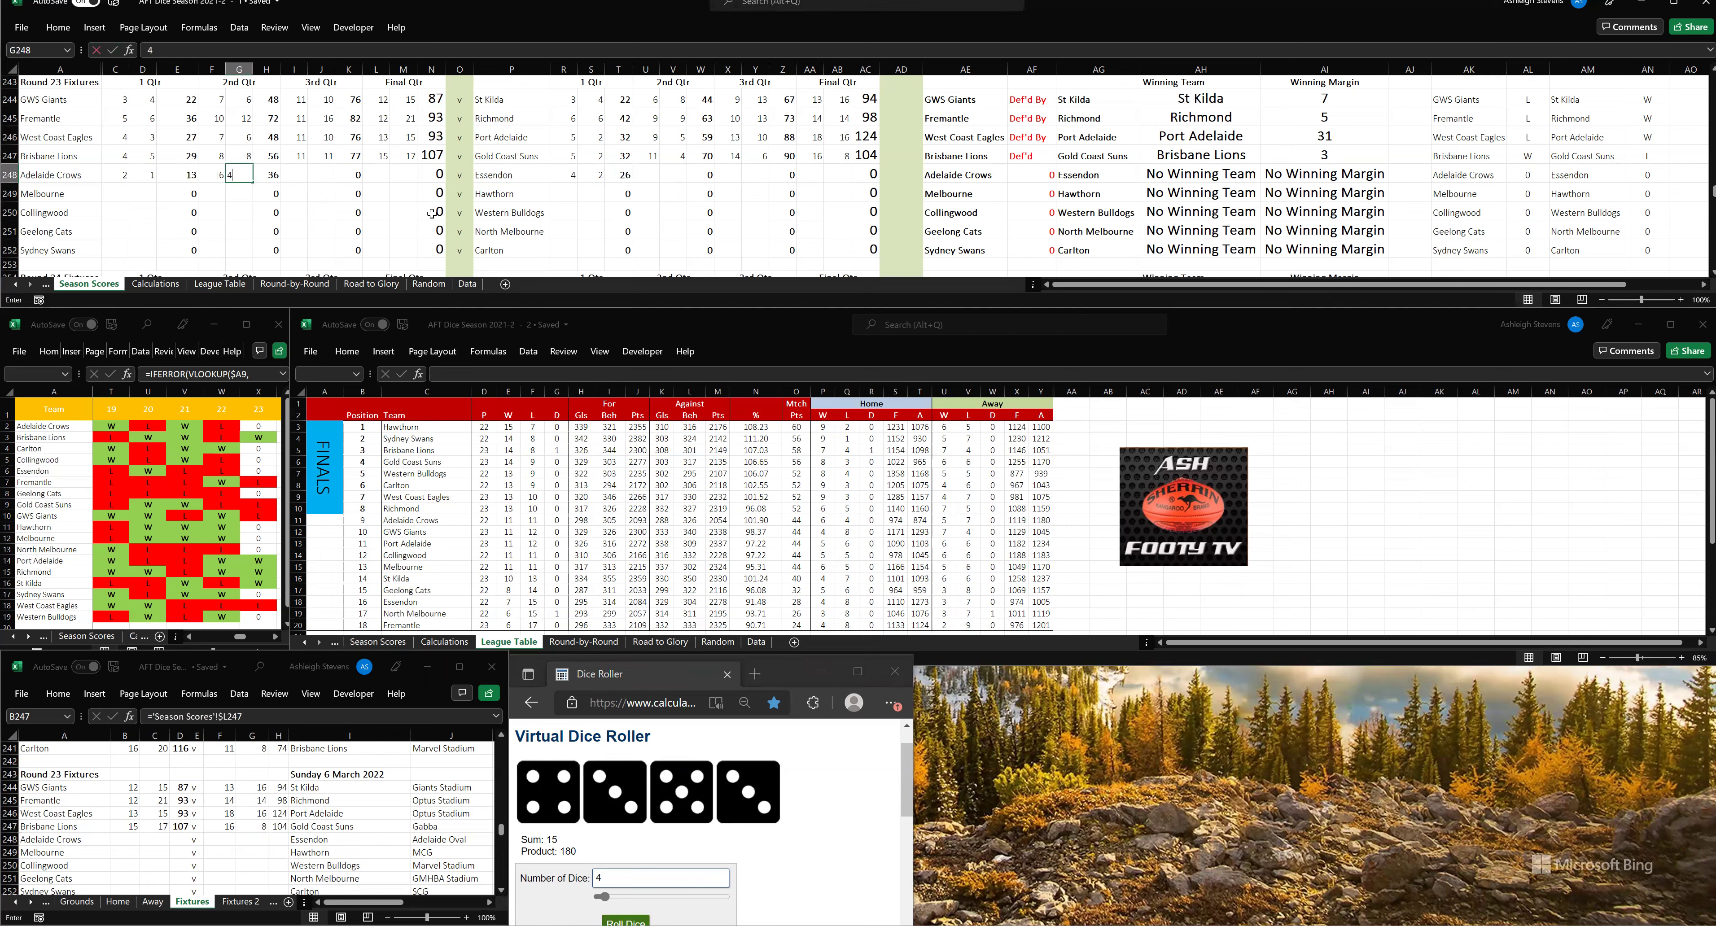
- Enter Essendon's second-quarter score of 9 goals and 5 behinds
left_click(651, 174)
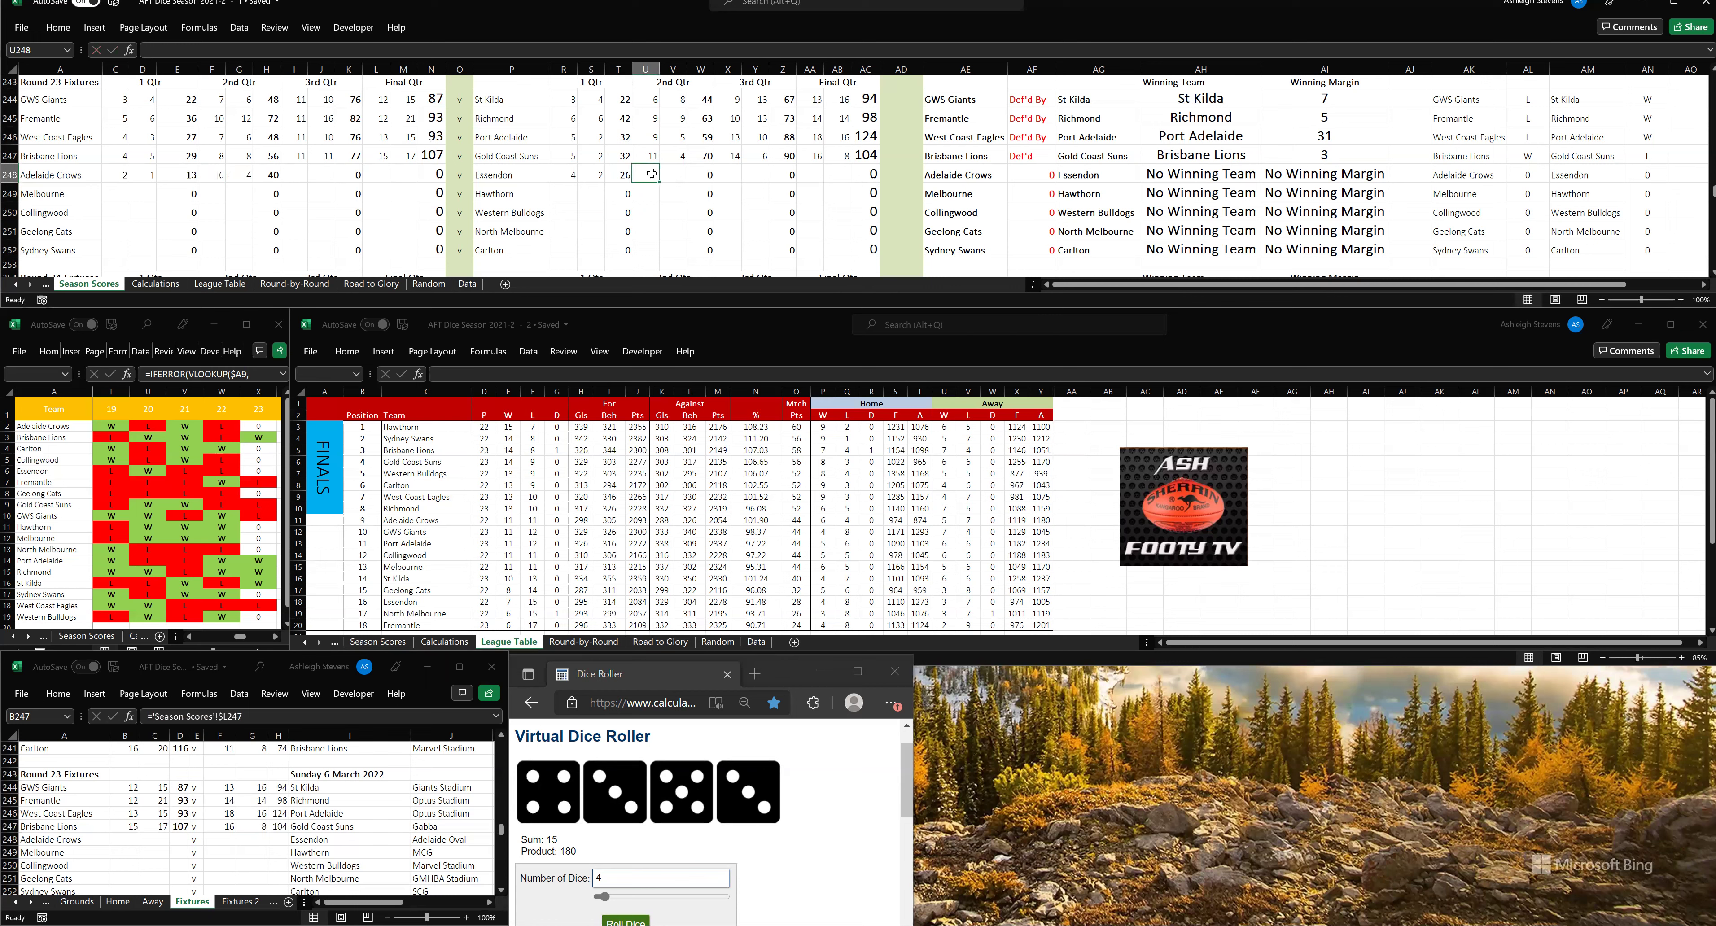
type("9")
key("Tab")
type("5")
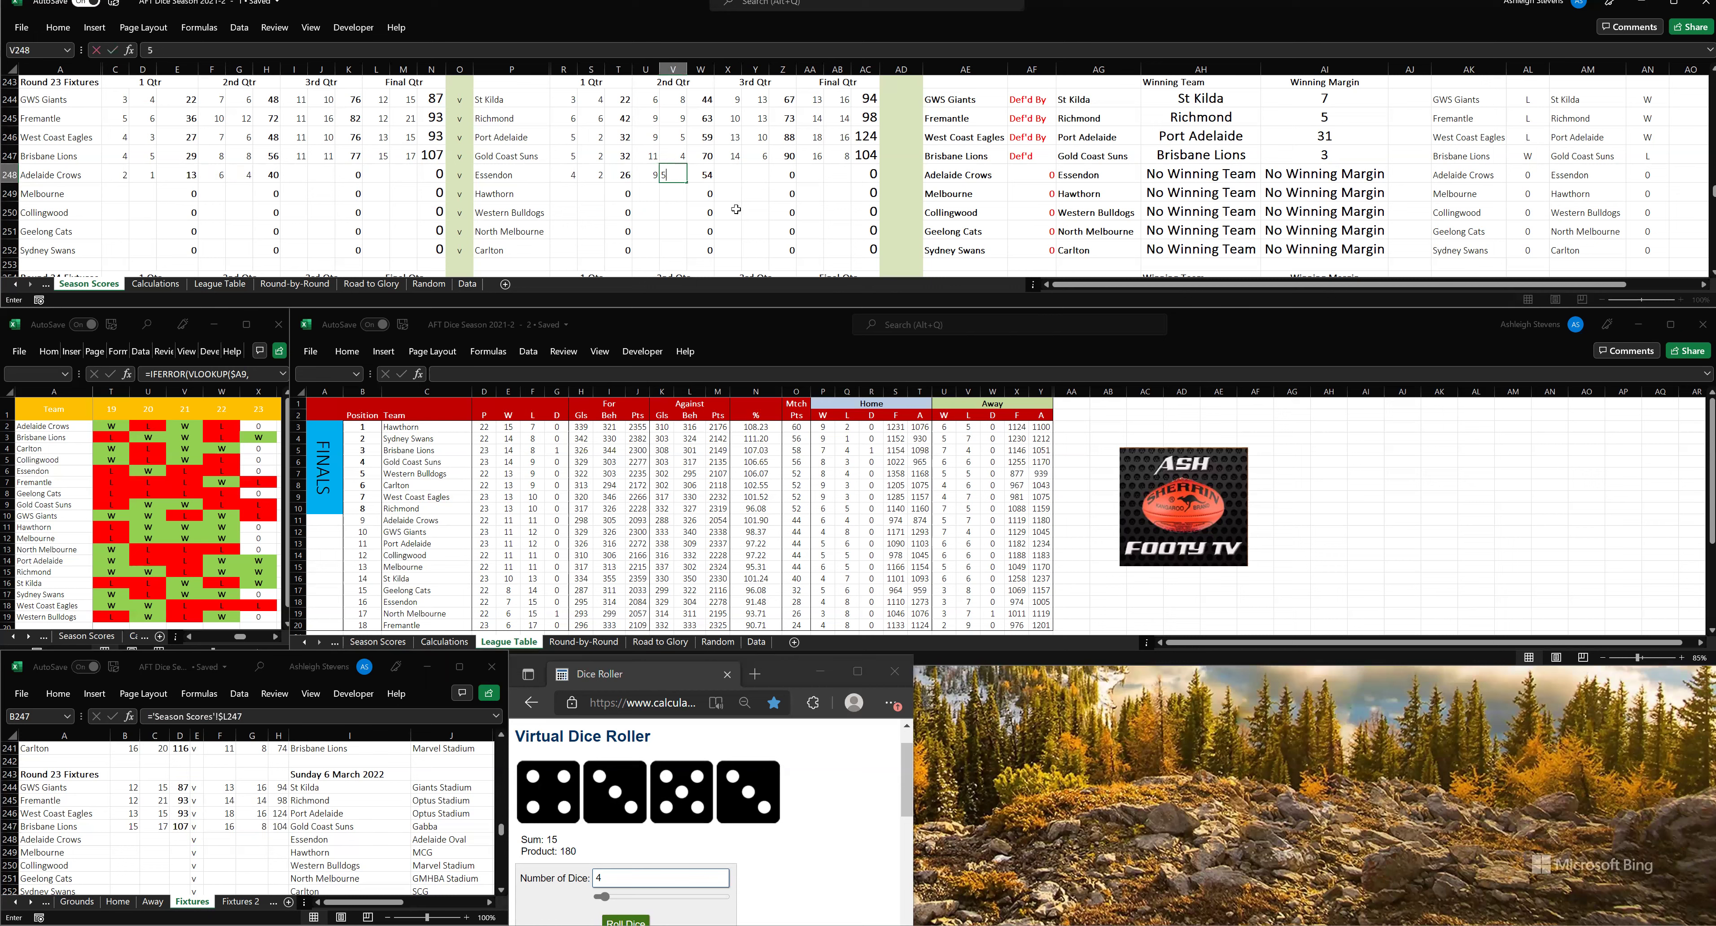
left_click(735, 209)
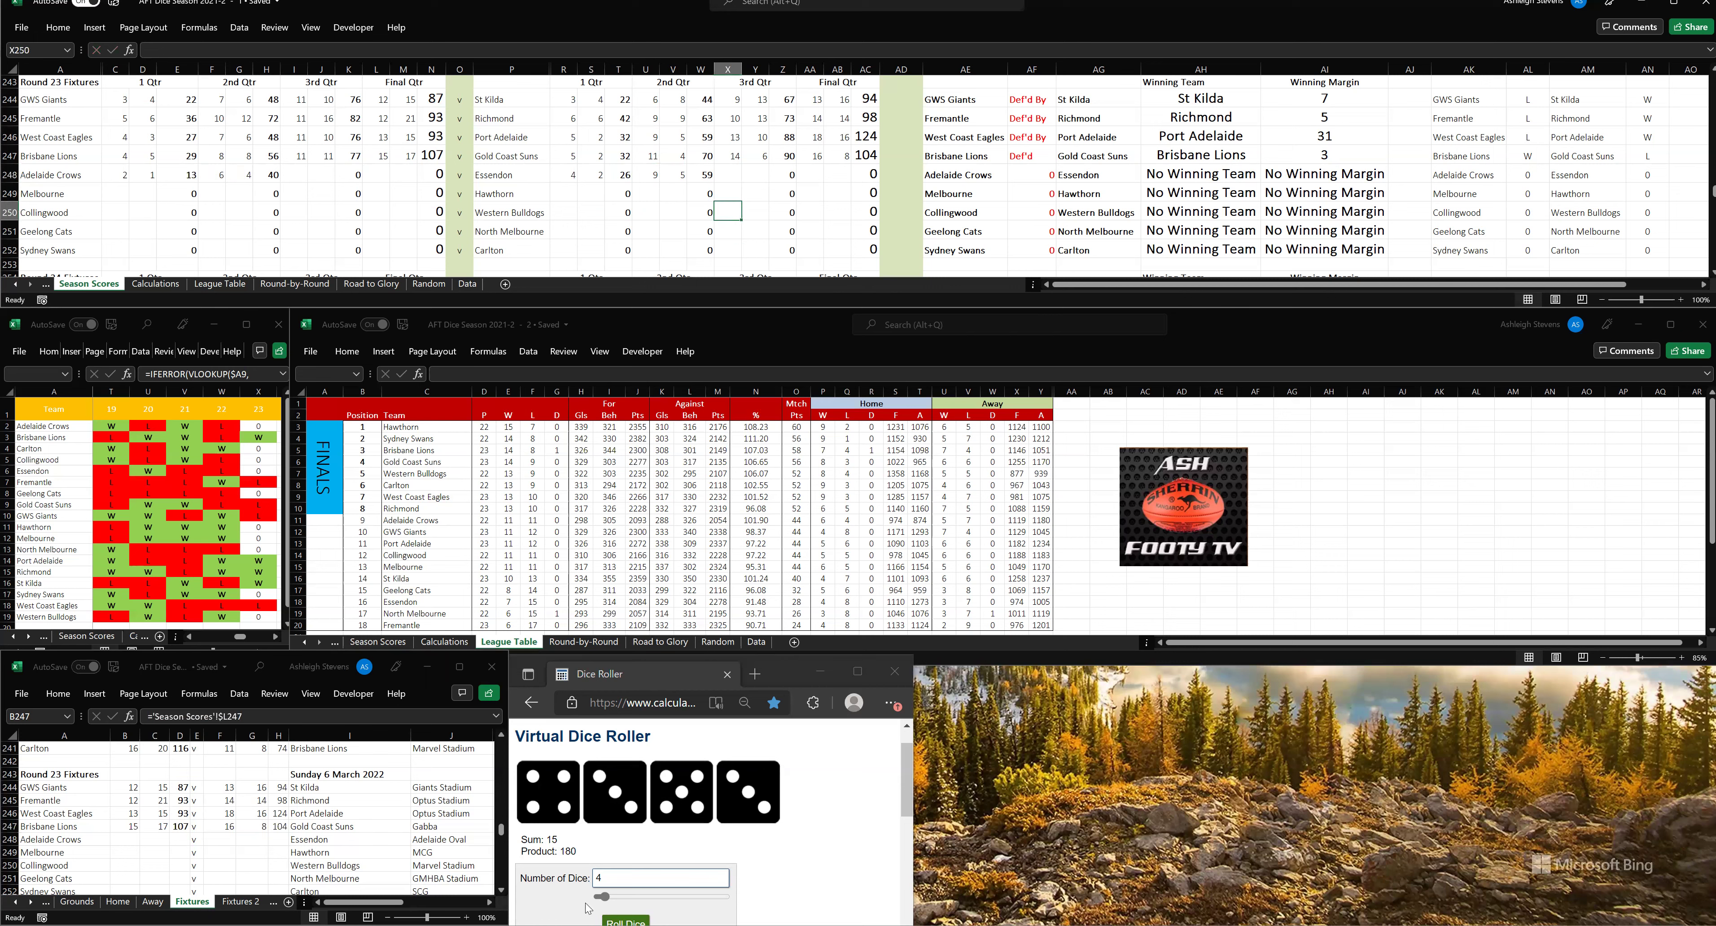
- Roll the four dice and enter Adelaide Crows' third-quarter score as 10 goals and 5 behinds
left_click(636, 910)
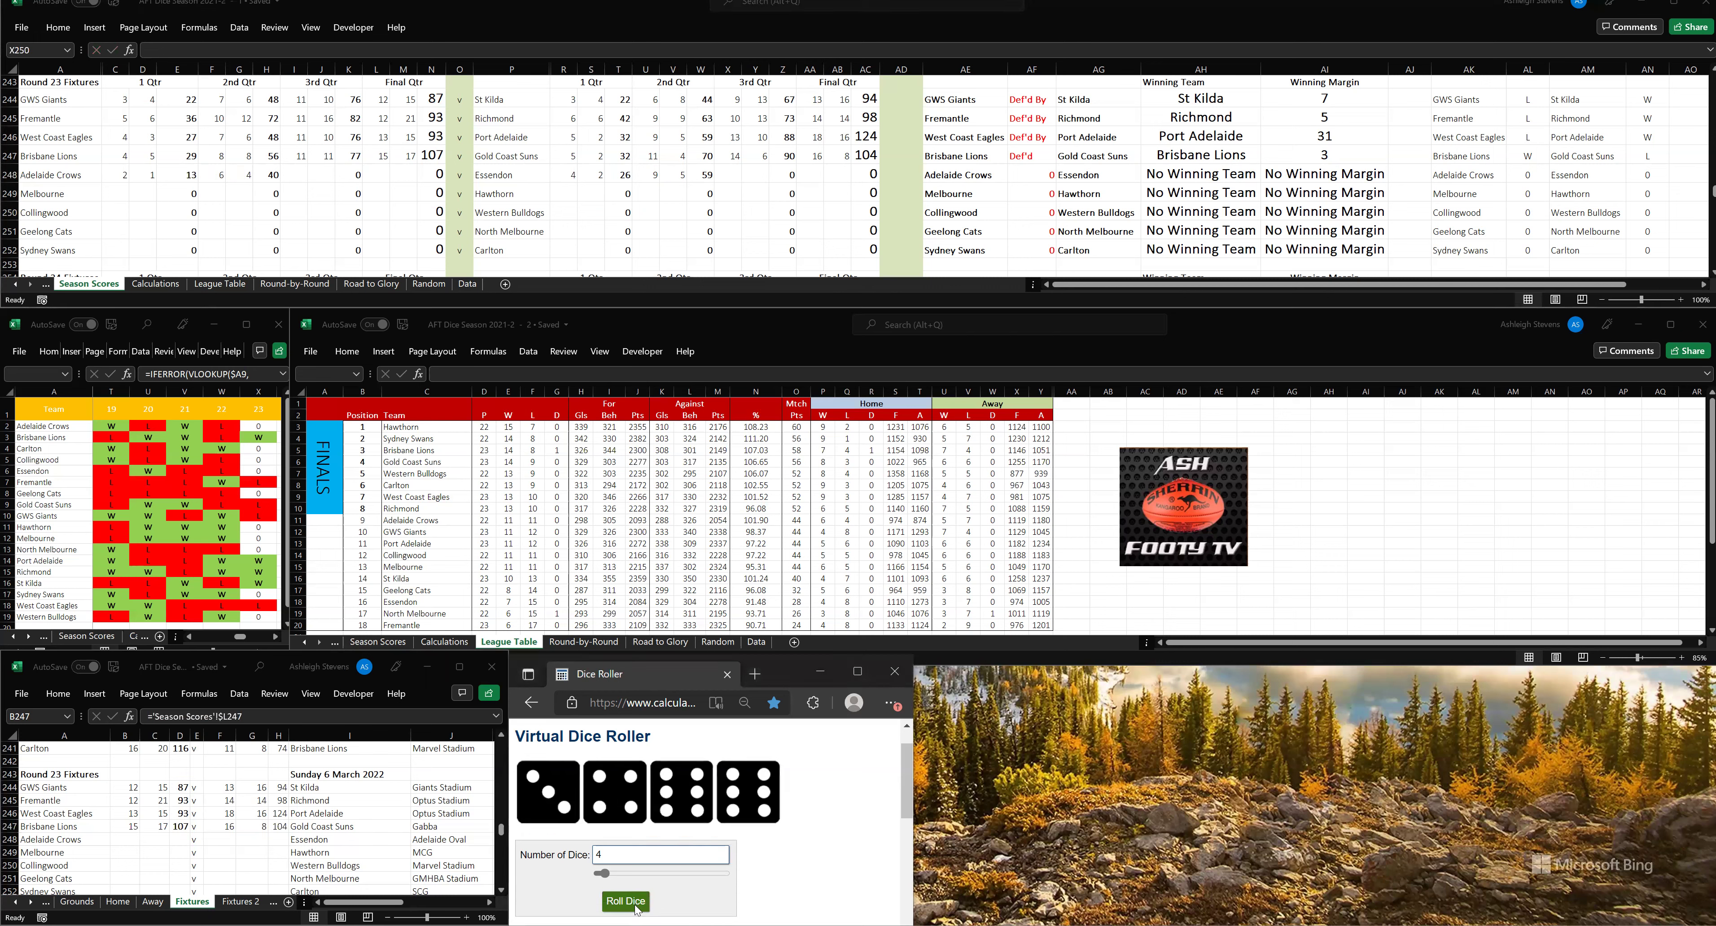
left_click(299, 173)
left_click(299, 173)
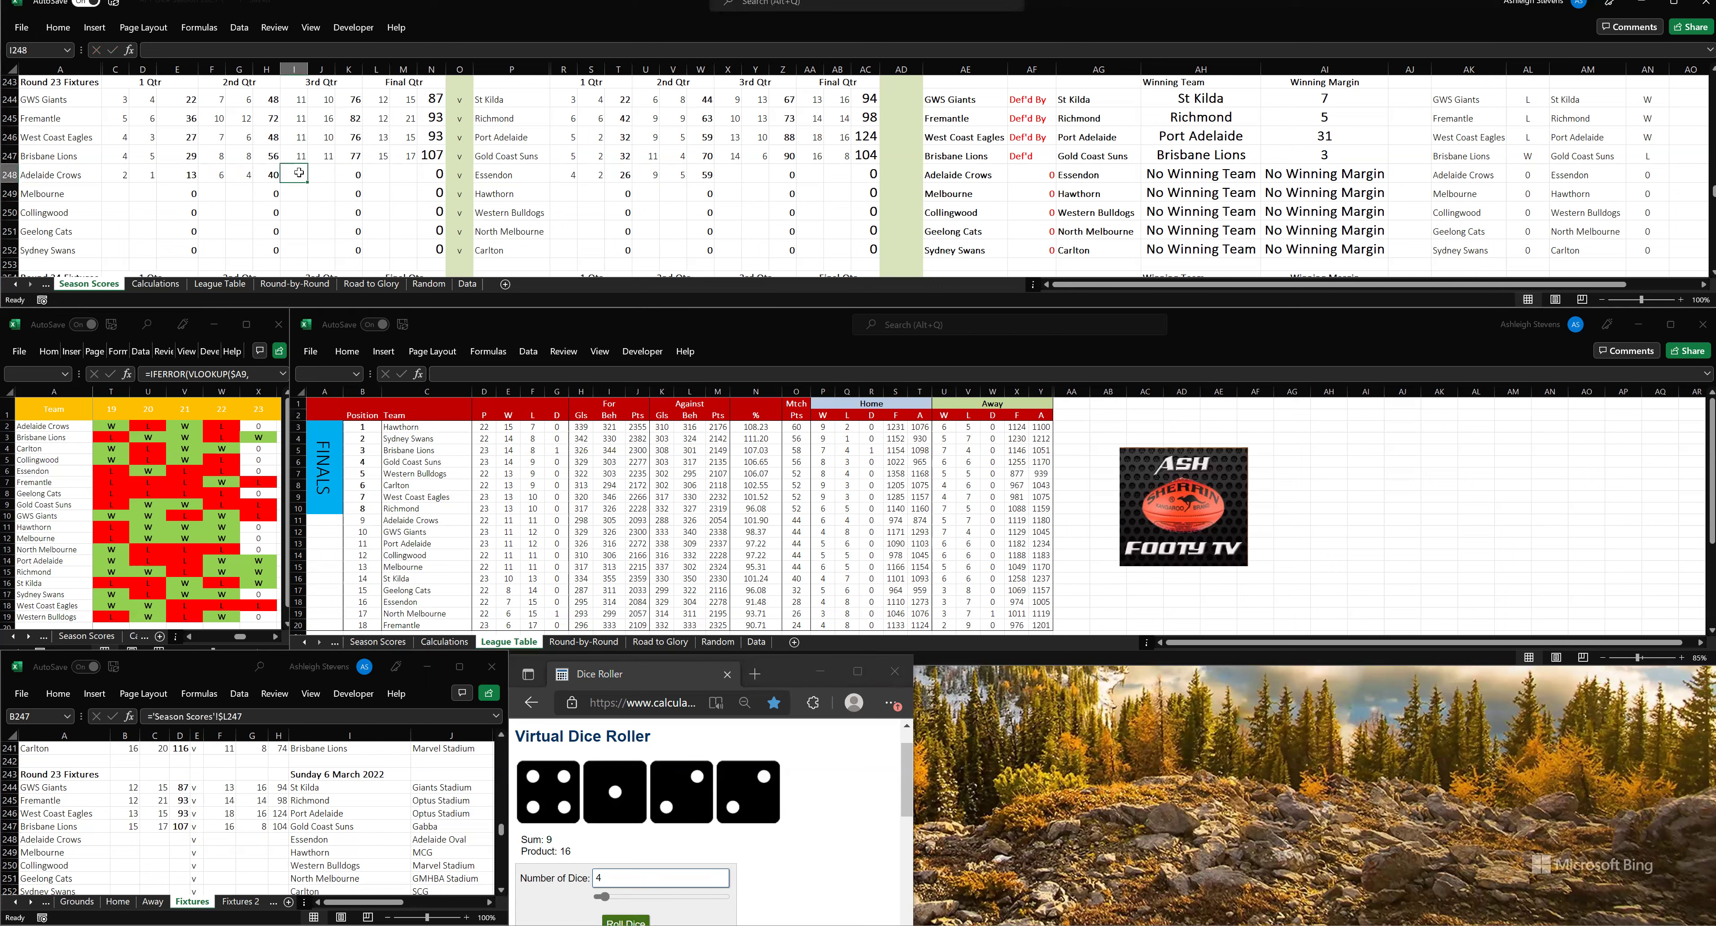
type("10")
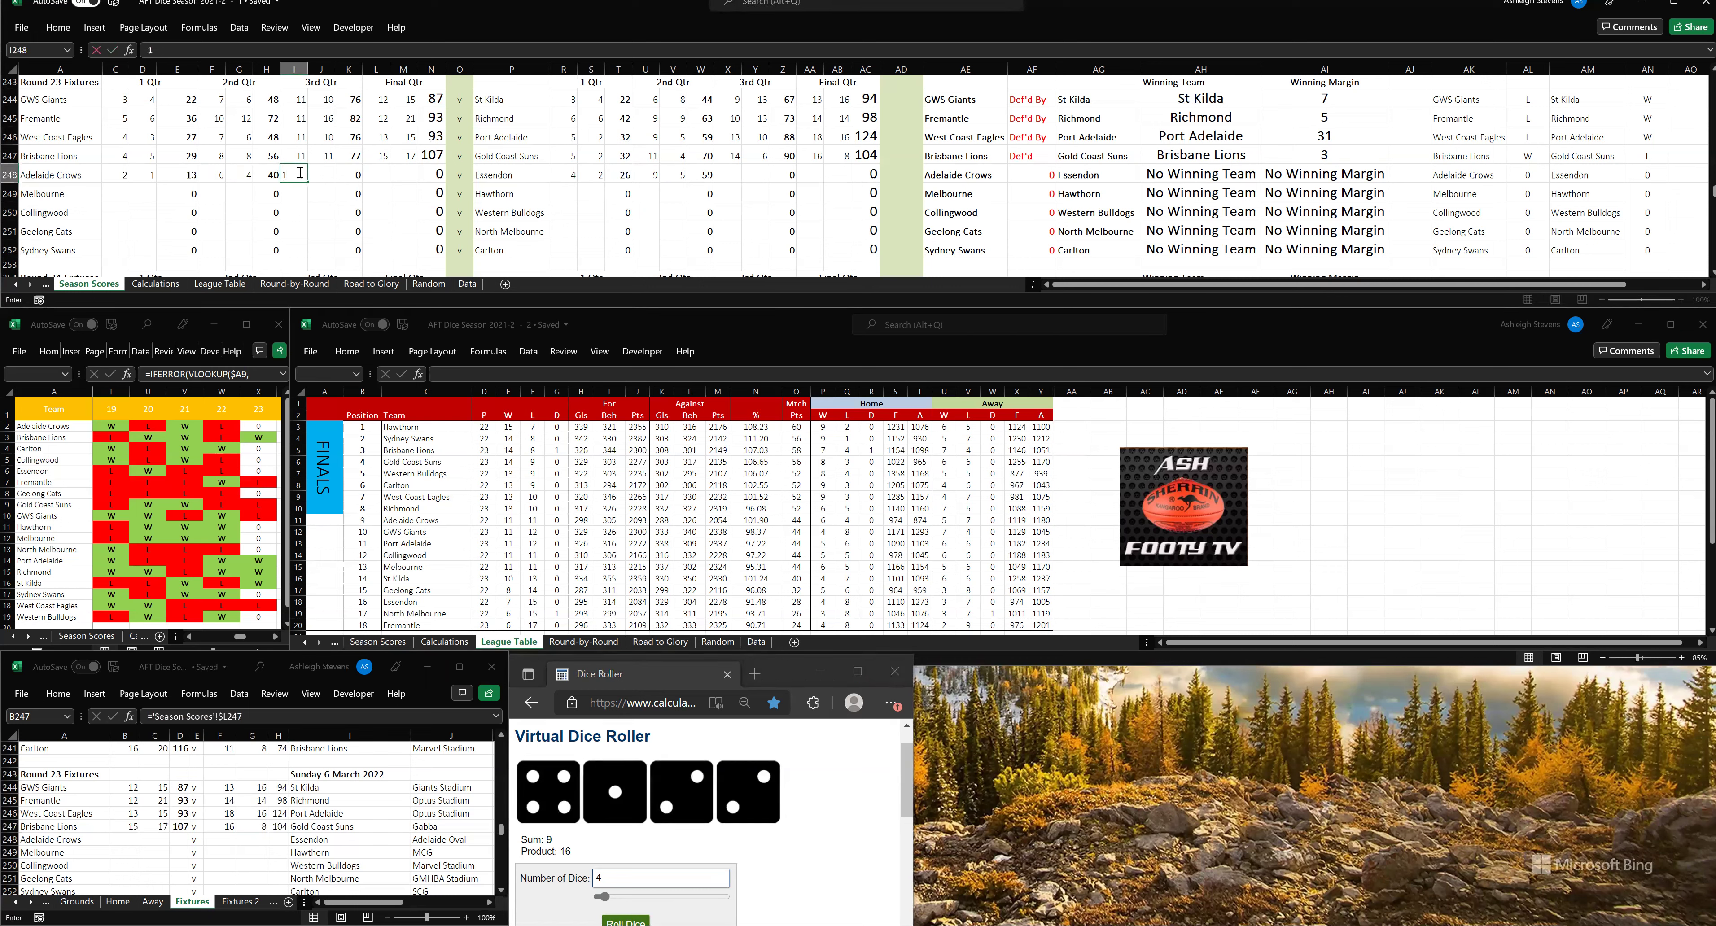
left_click(324, 173)
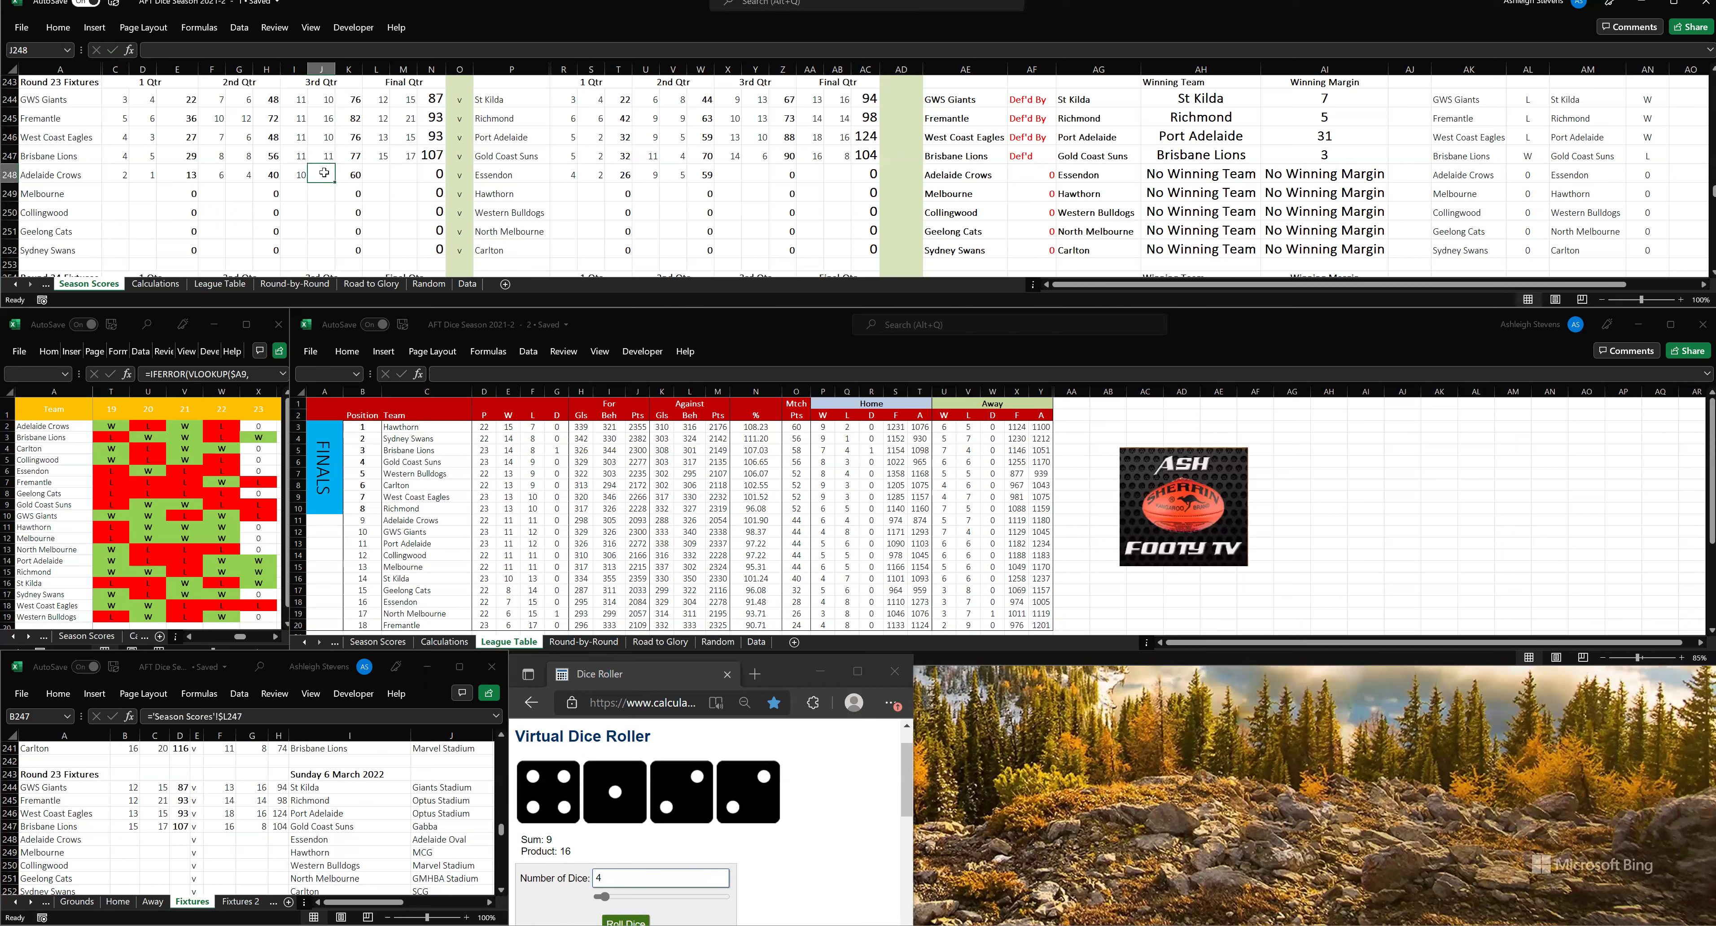
type("5")
- Enter Essendon's third-quarter score of 11 goals and 7 behinds
left_click(733, 174)
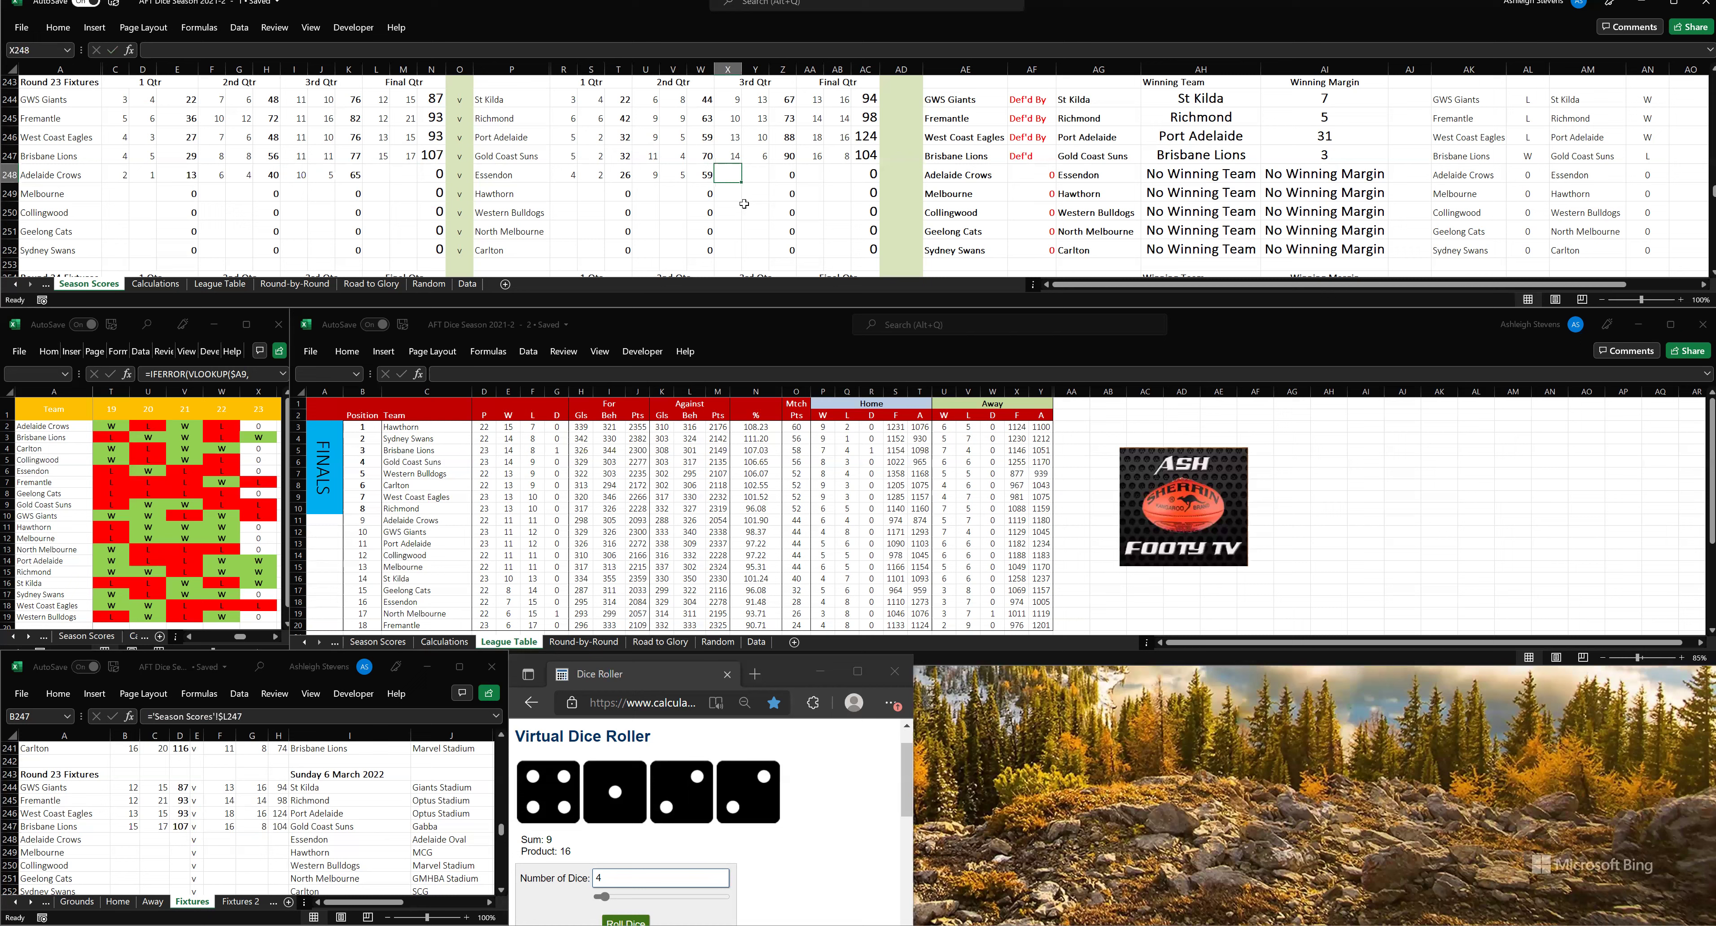
type("11")
left_click(751, 174)
type("7")
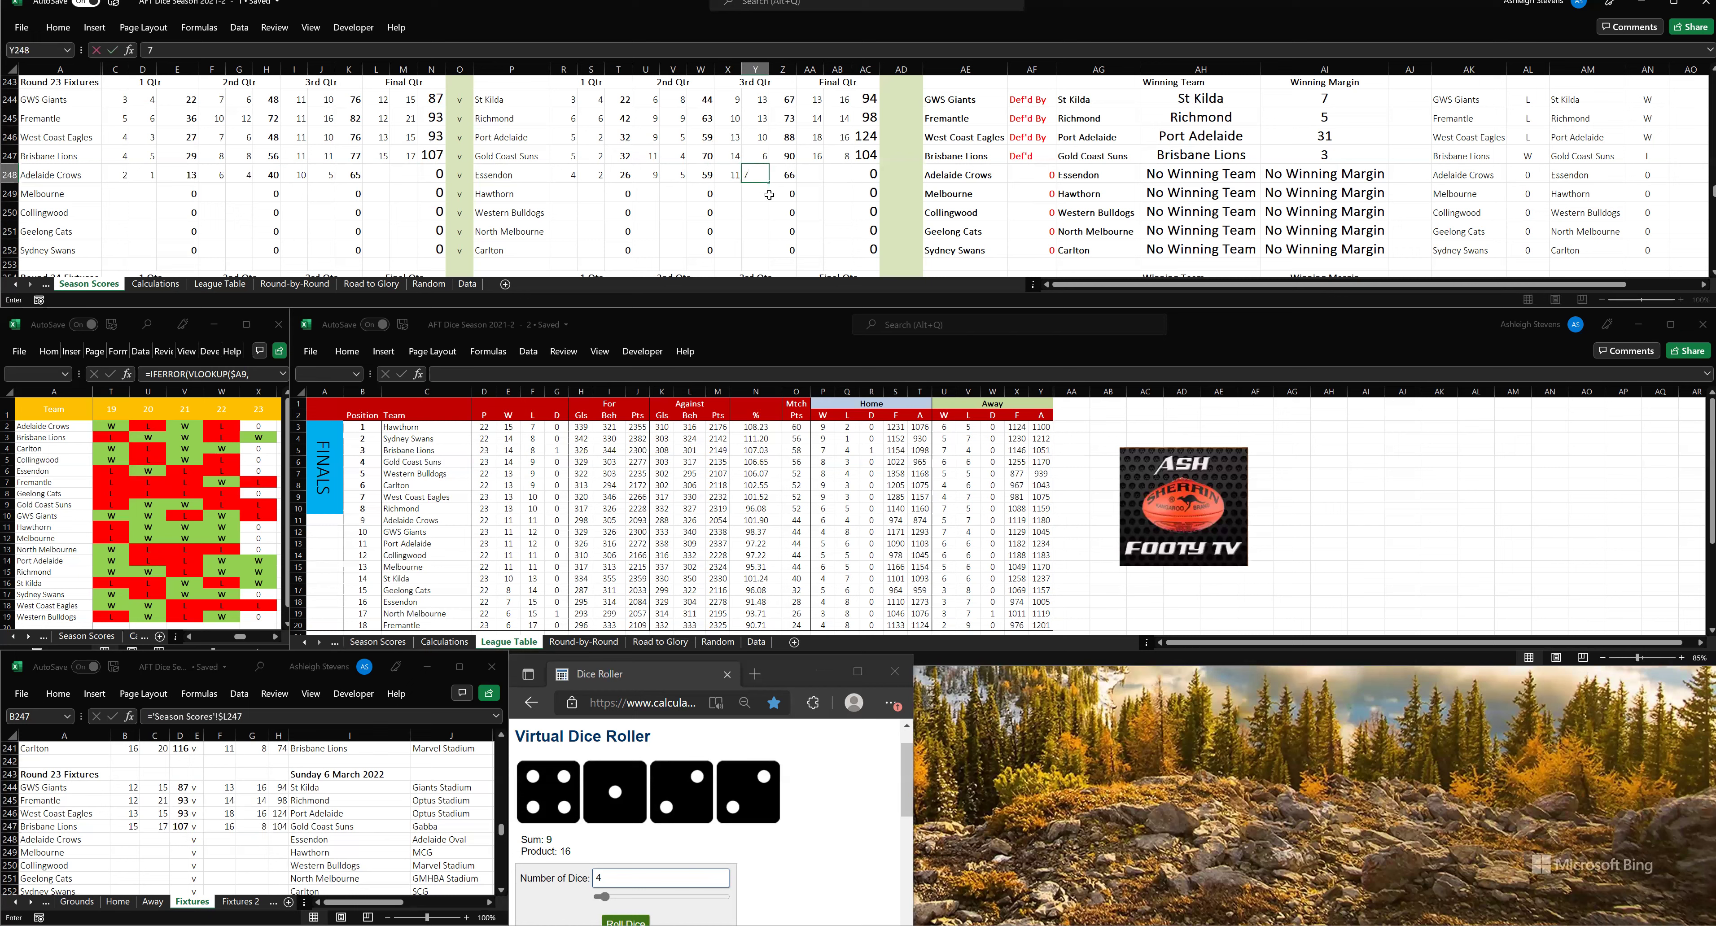
left_click(773, 193)
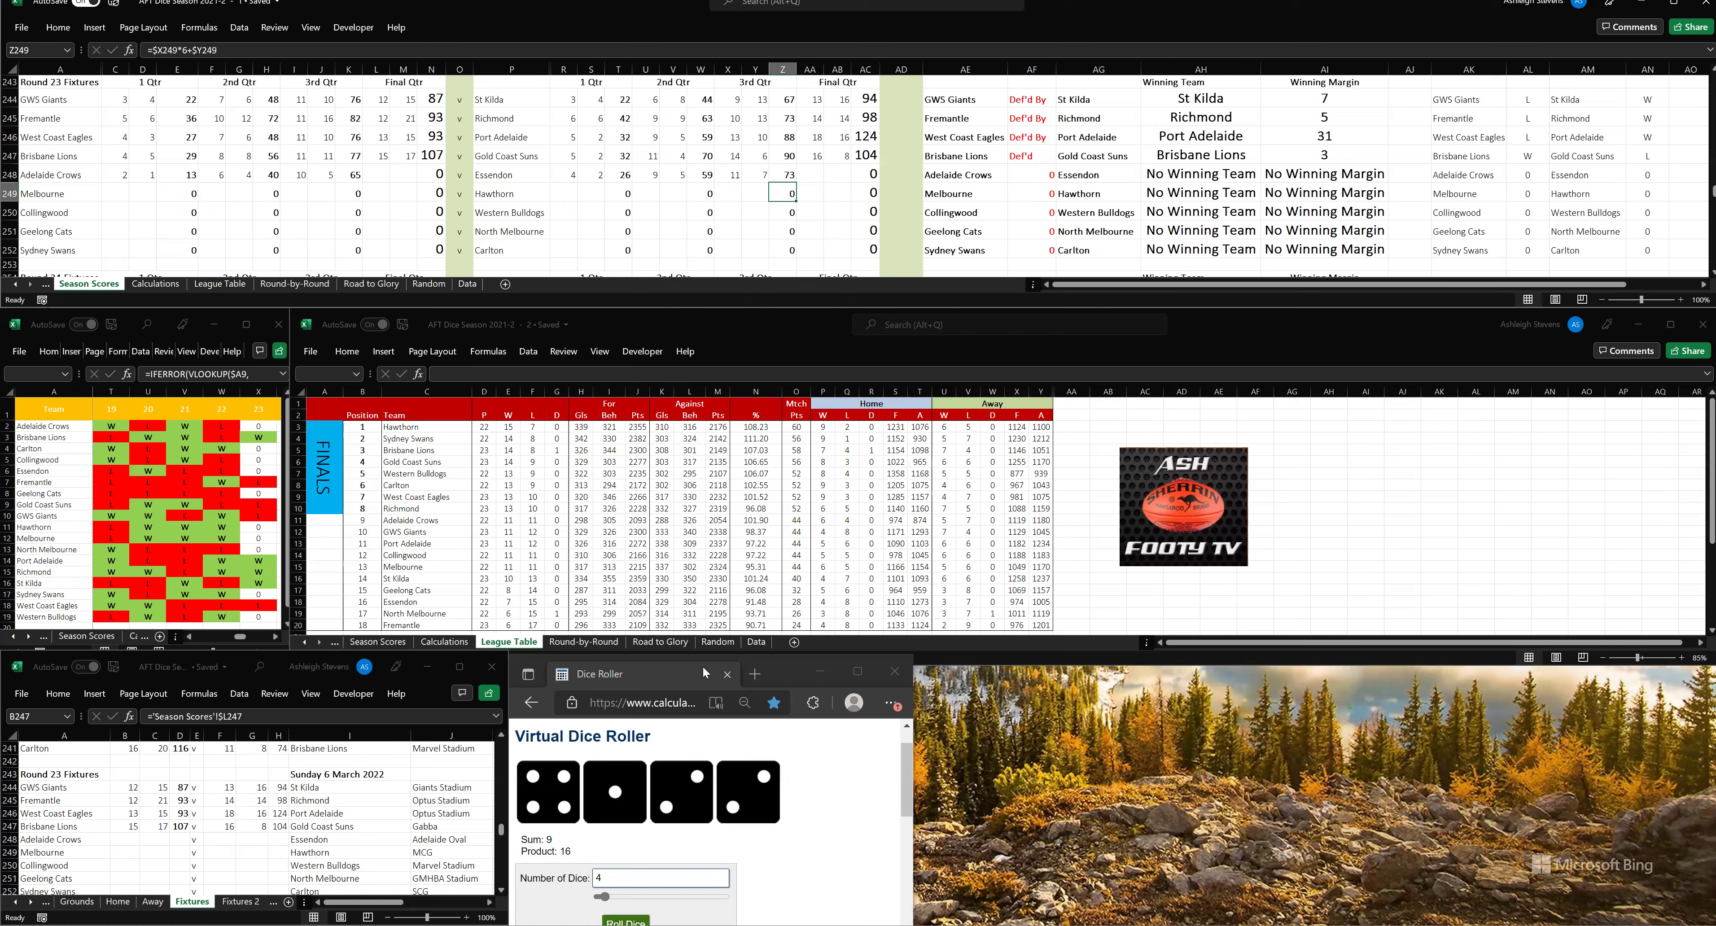
- Roll the four dice and enter Adelaide Crows' final-quarter score as 13 goals and 7 behinds
left_click(627, 907)
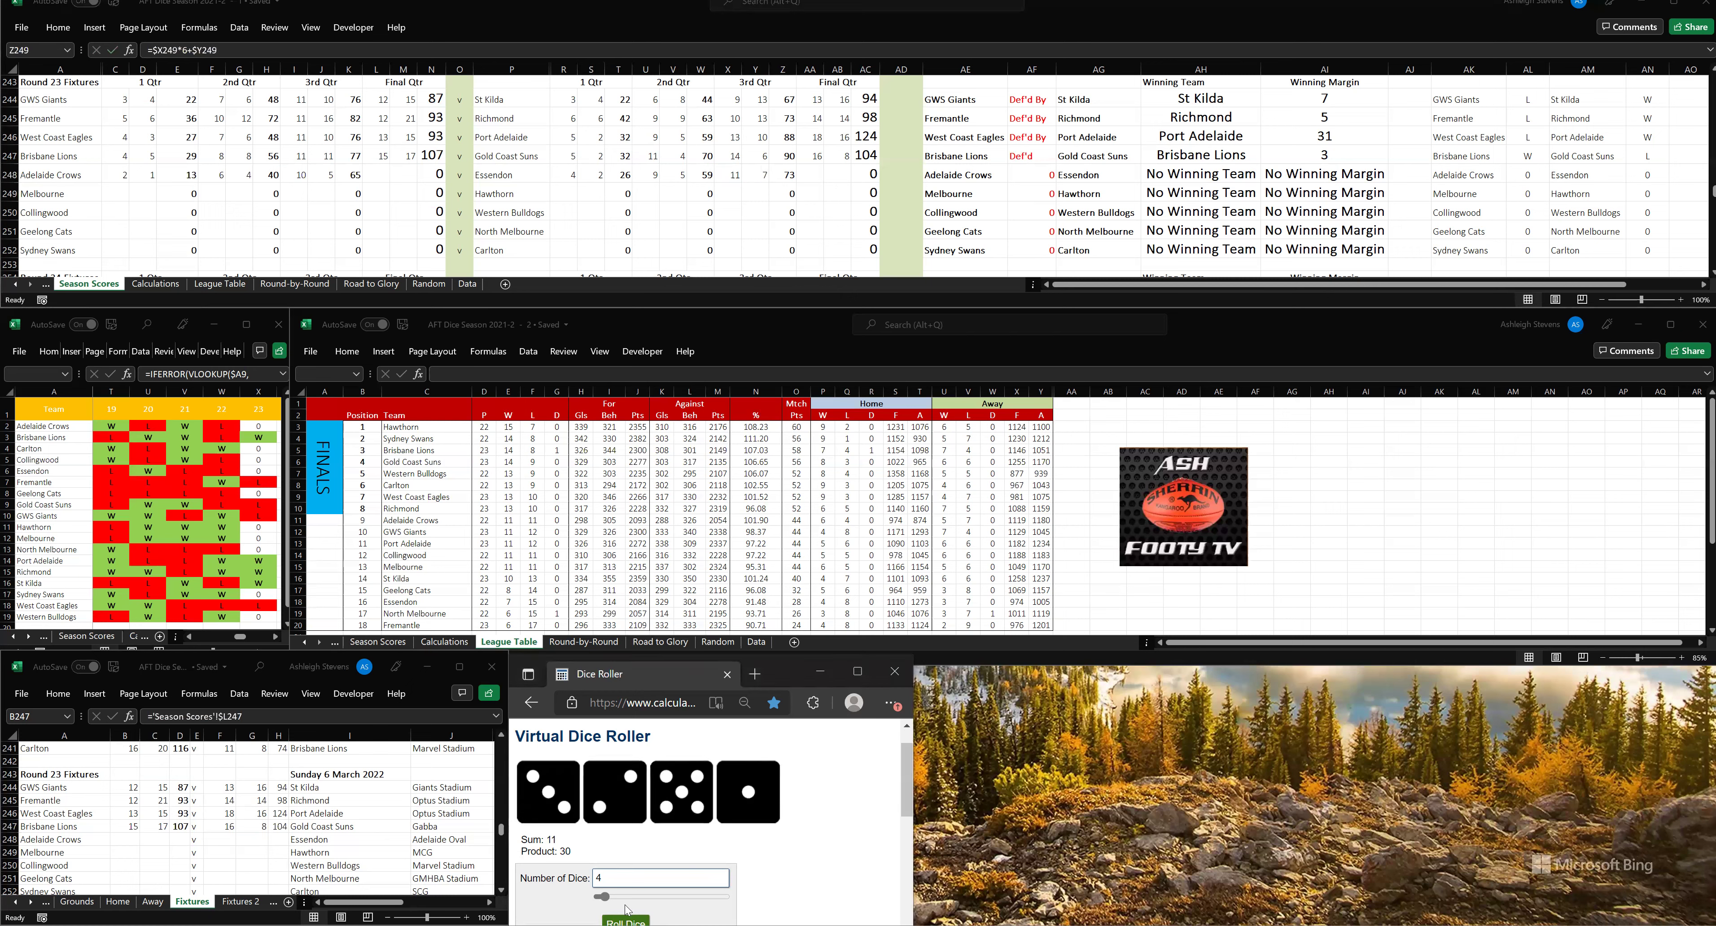
left_click(380, 176)
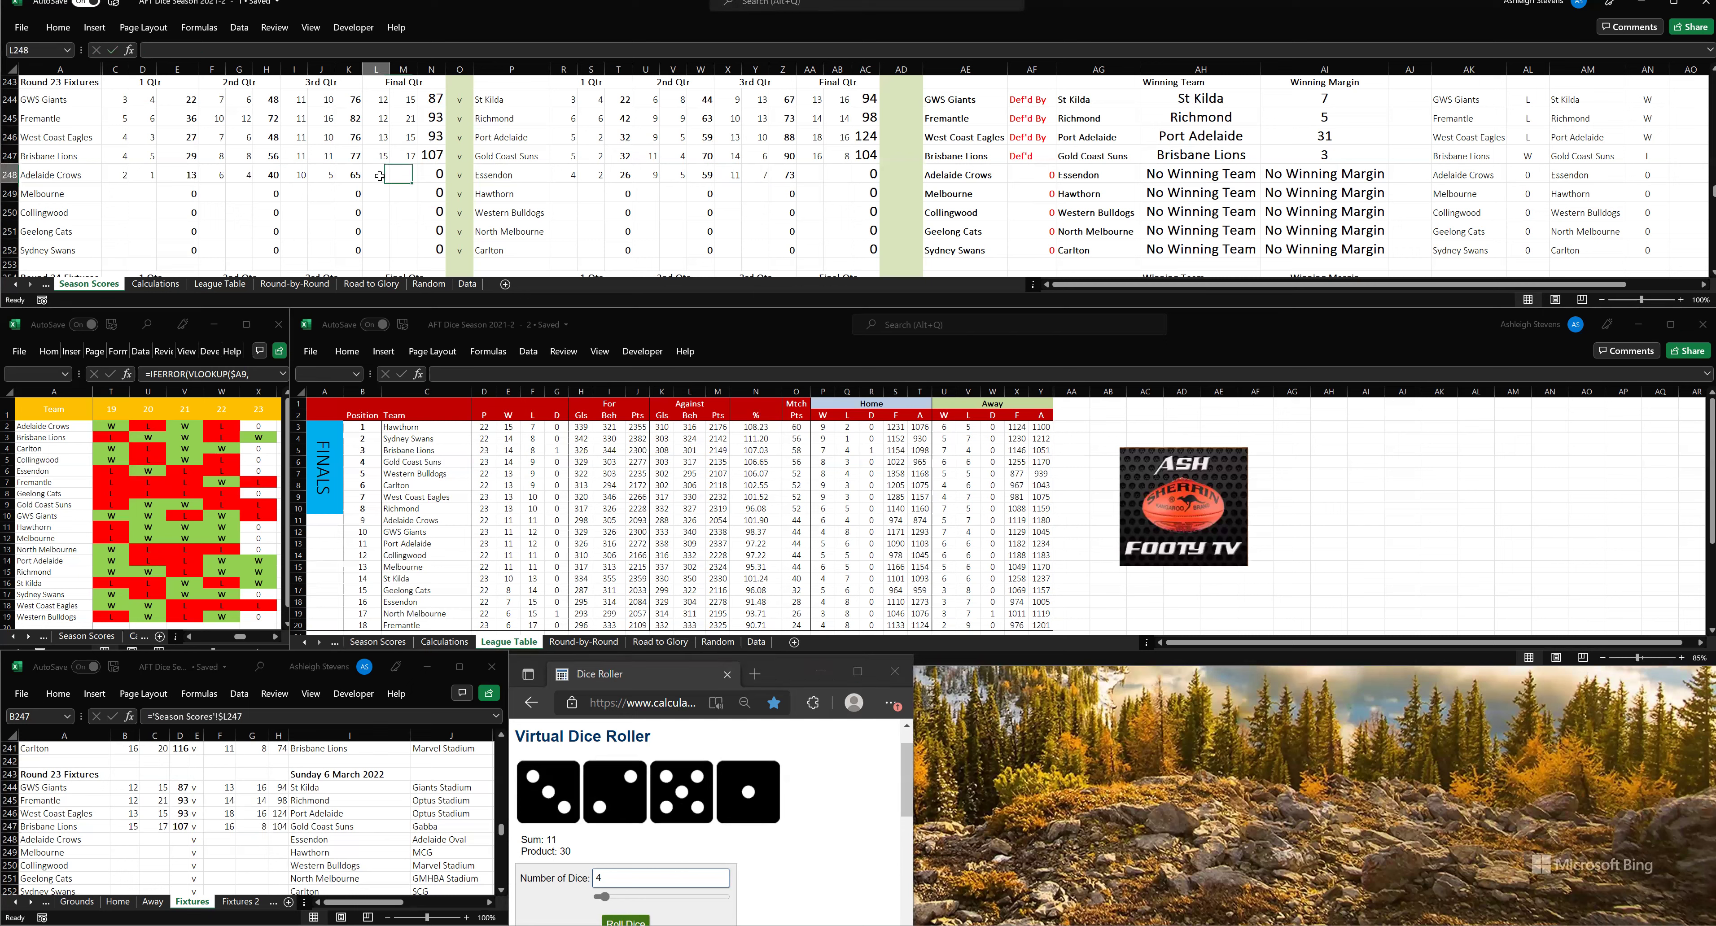
type("13")
key("Tab")
type("7")
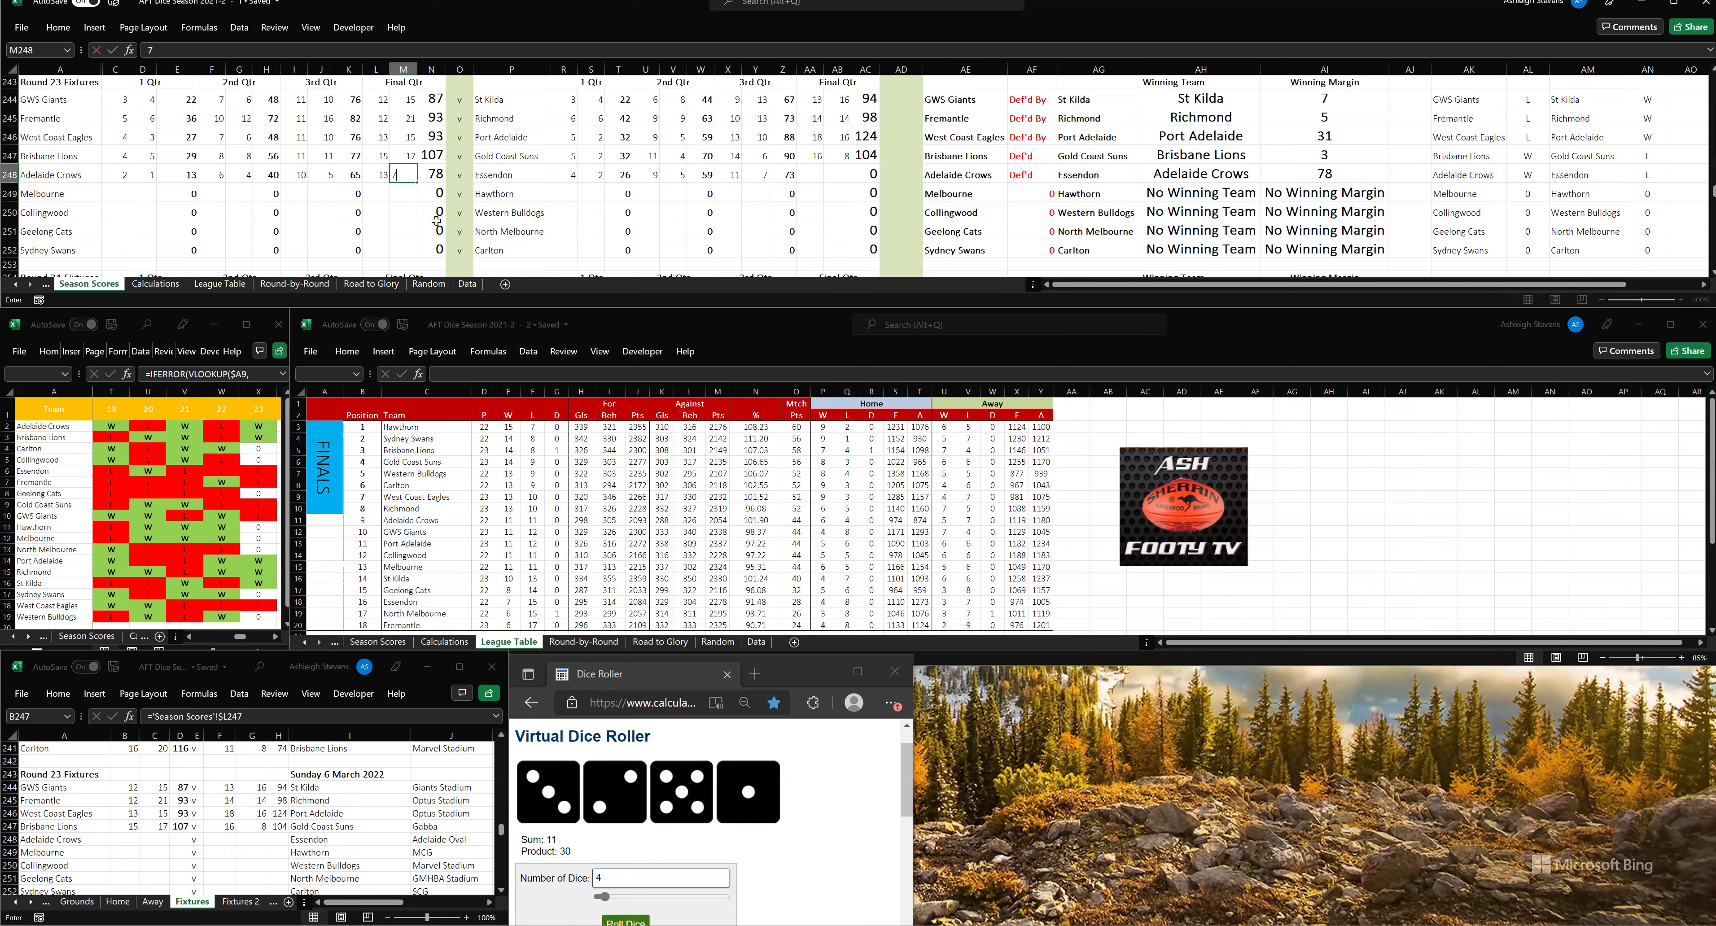
- Enter Essendon's final-quarter score of 16 goals and 8 behinds
left_click(825, 174)
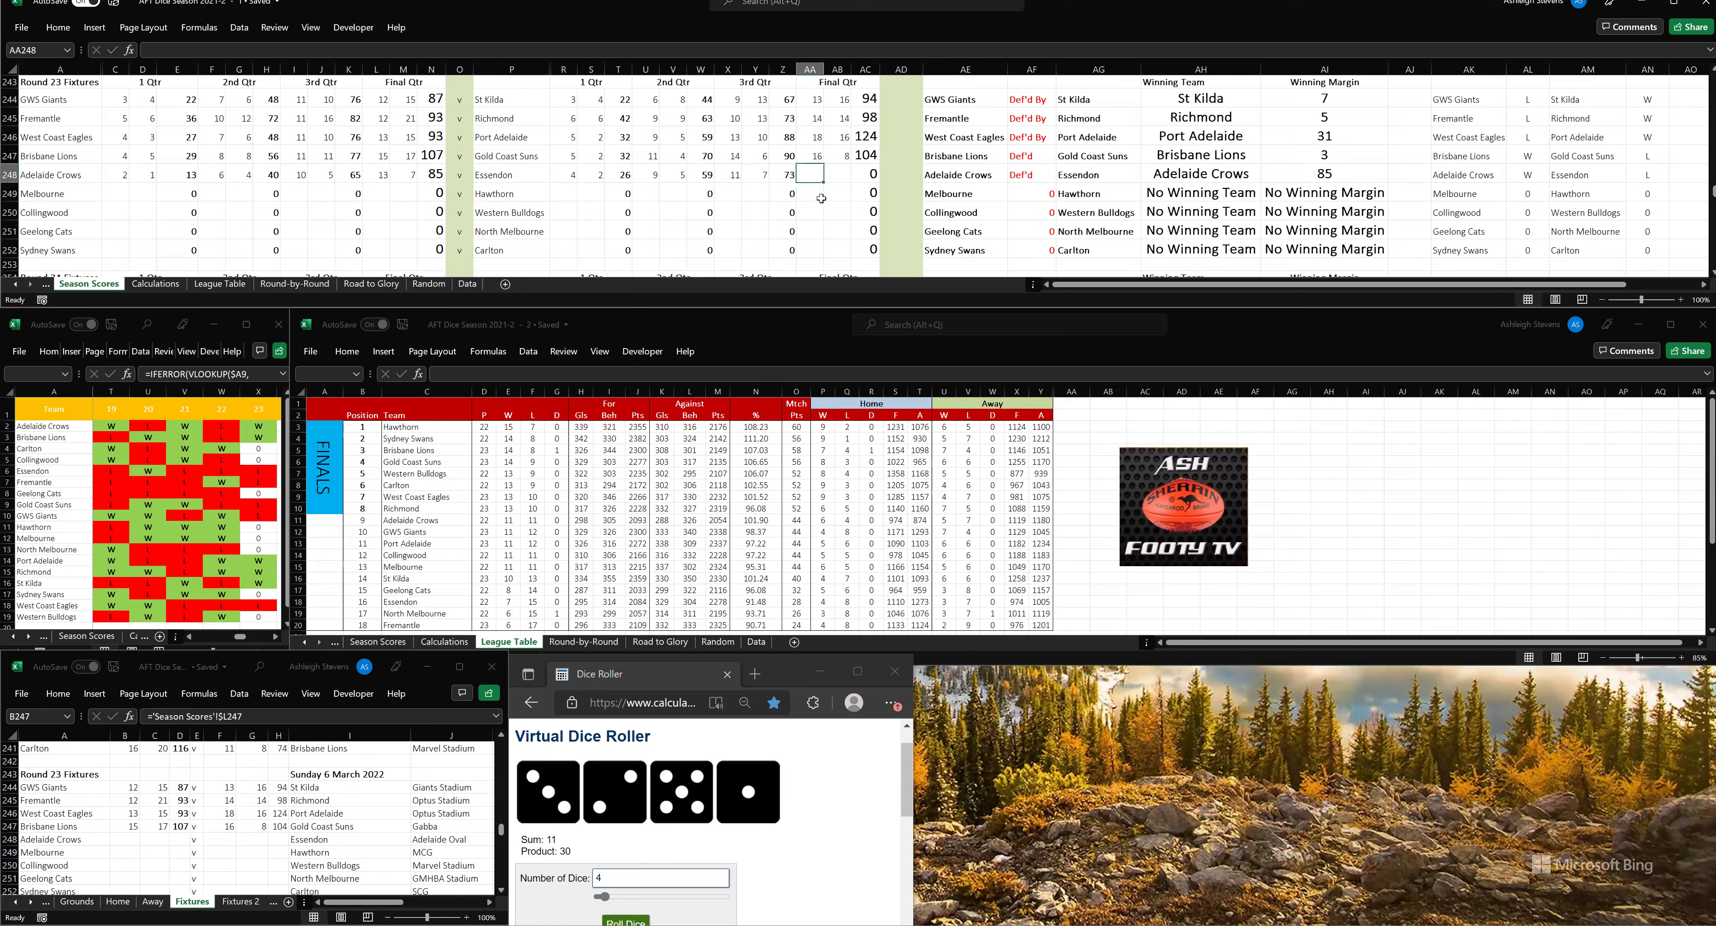
type("16")
key("Tab")
type("8")
left_click(846, 196)
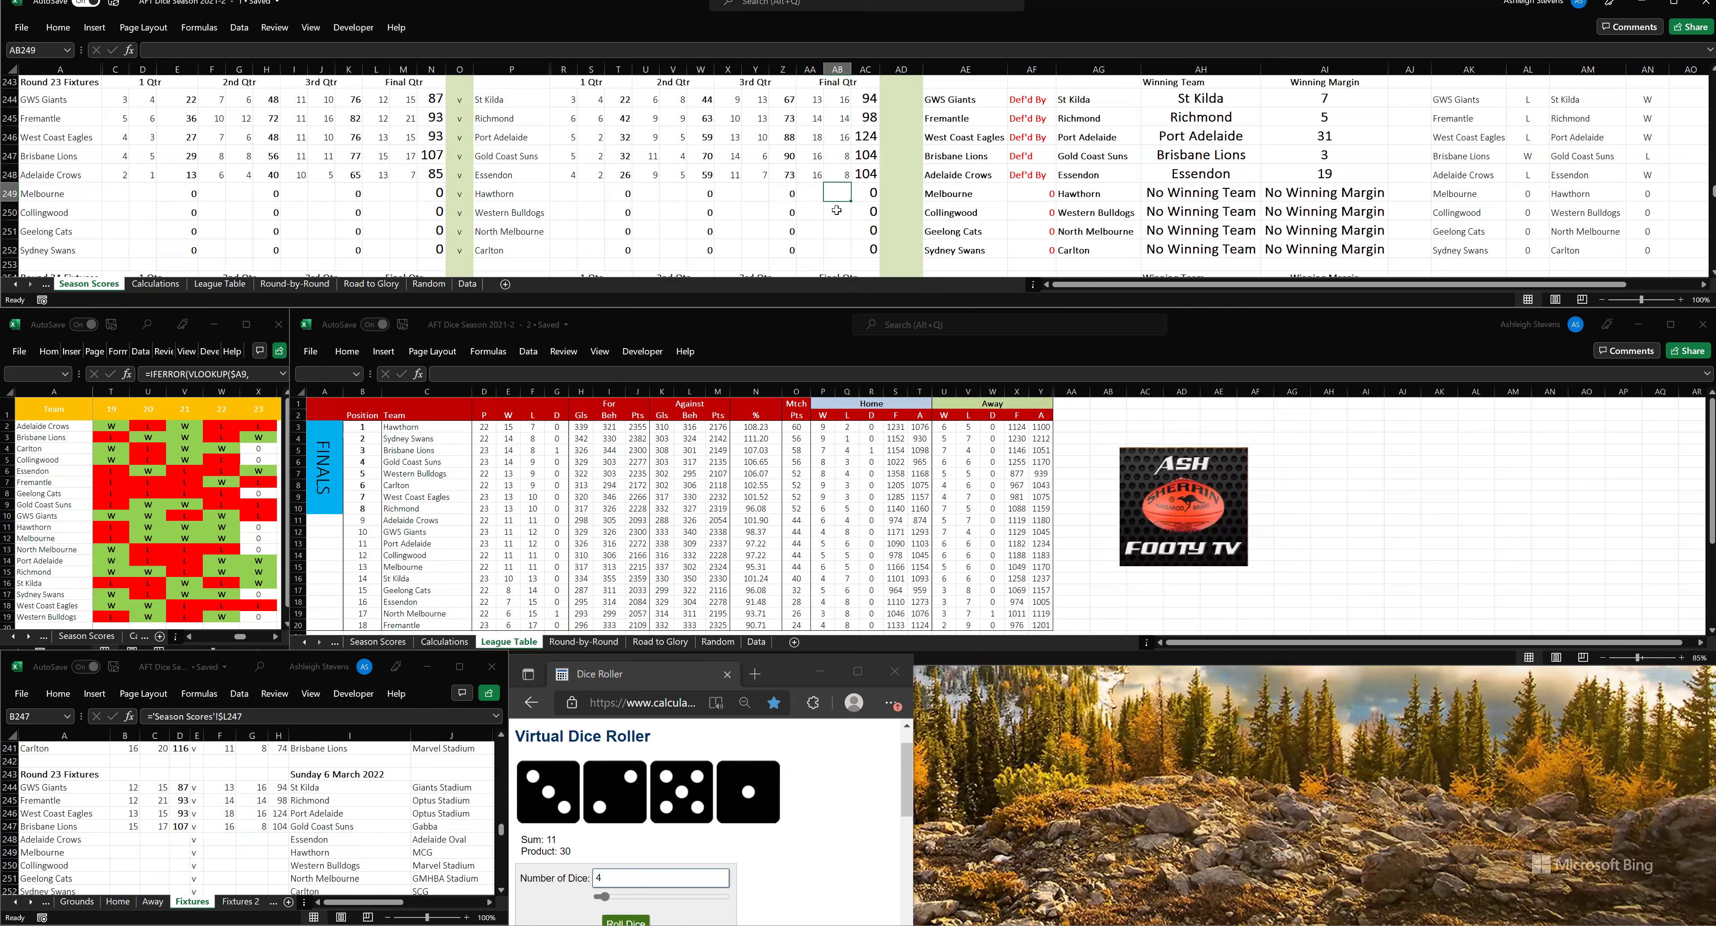
- Copy the Brisbane Lions v Gold Coast Suns score links on the Fixtures sheet to the Adelaide Crows v Essendon row below
left_click(132, 826)
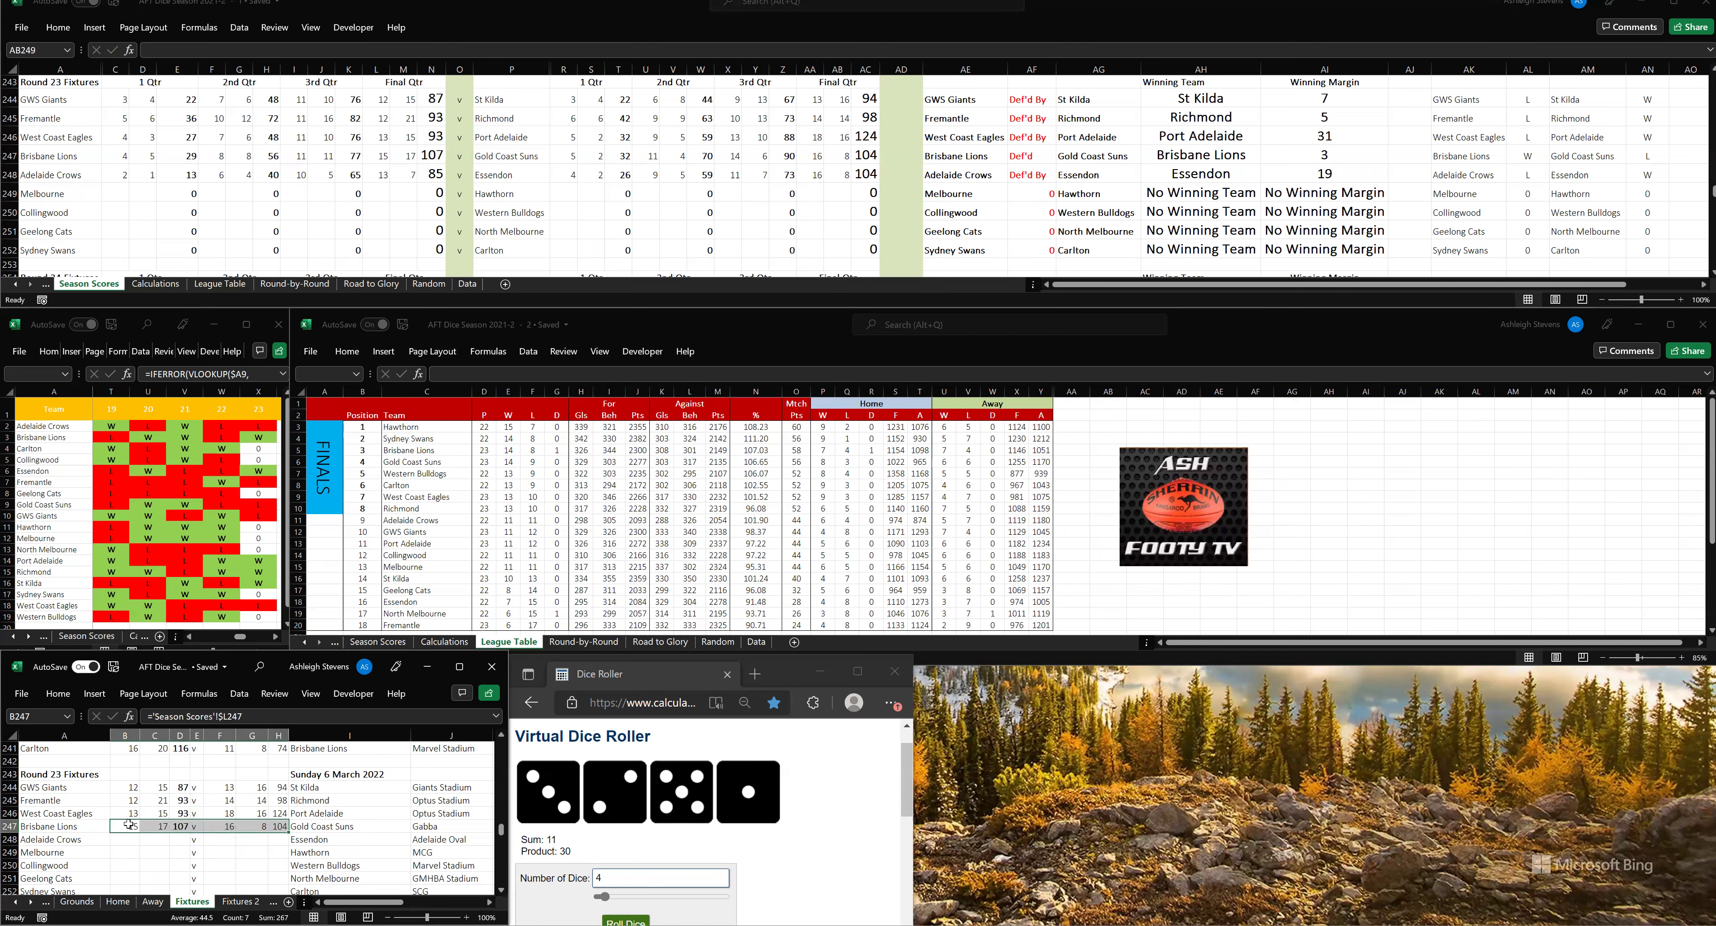
key("ctrl+c")
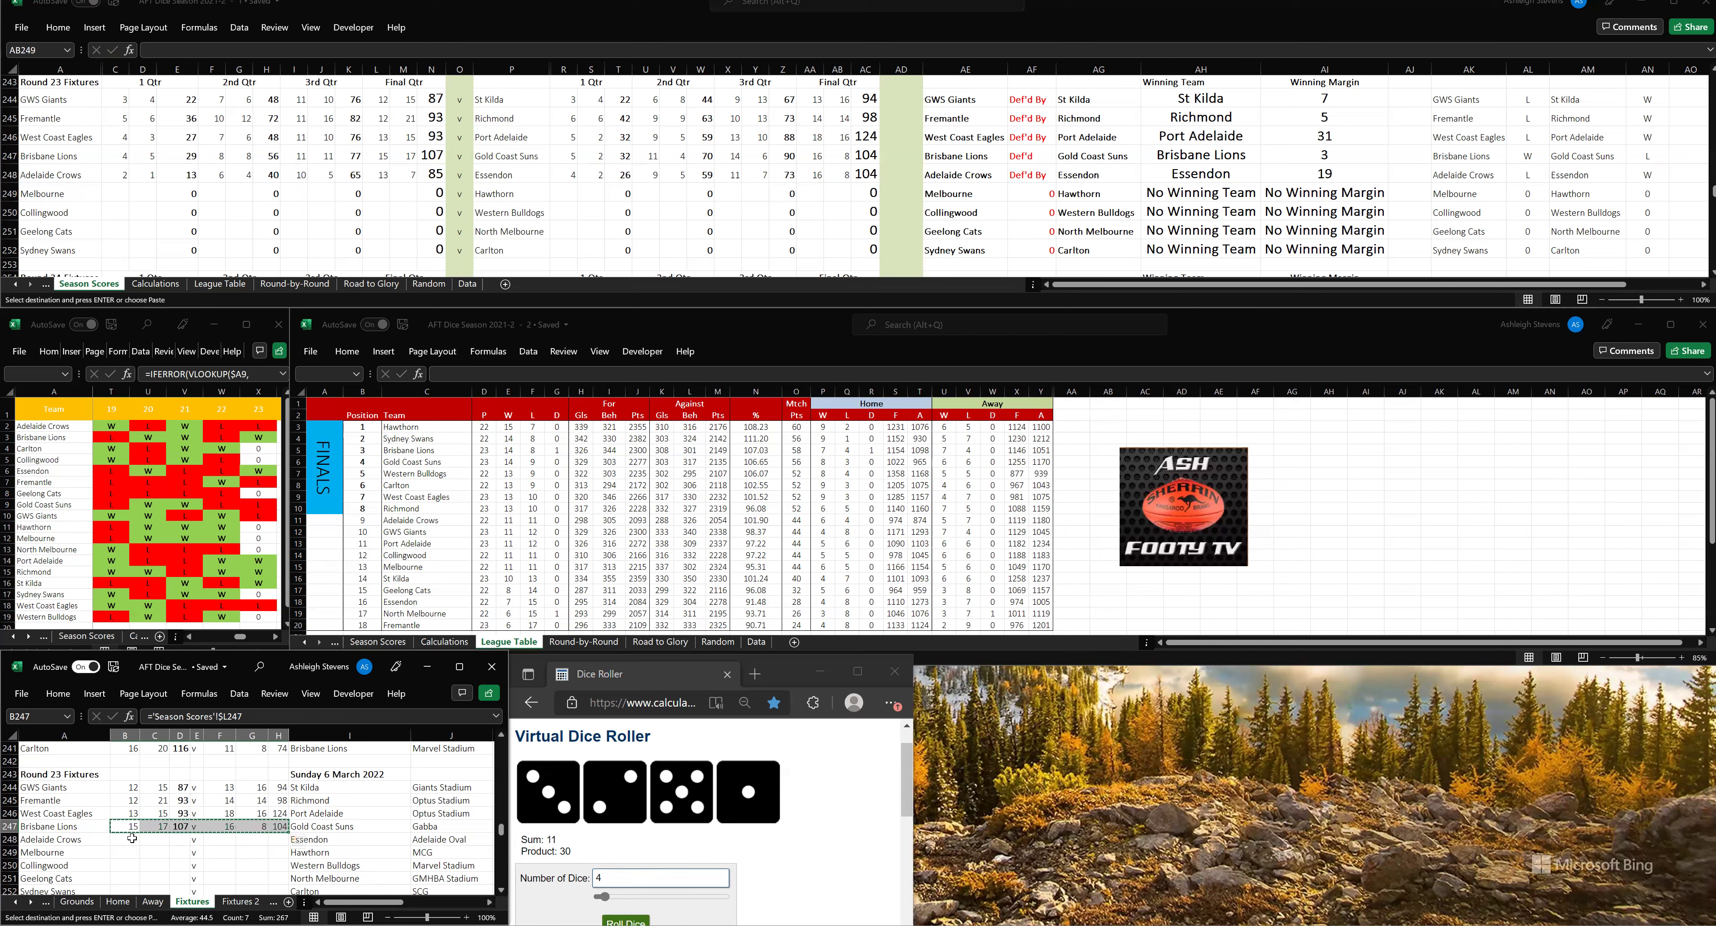
key("Down")
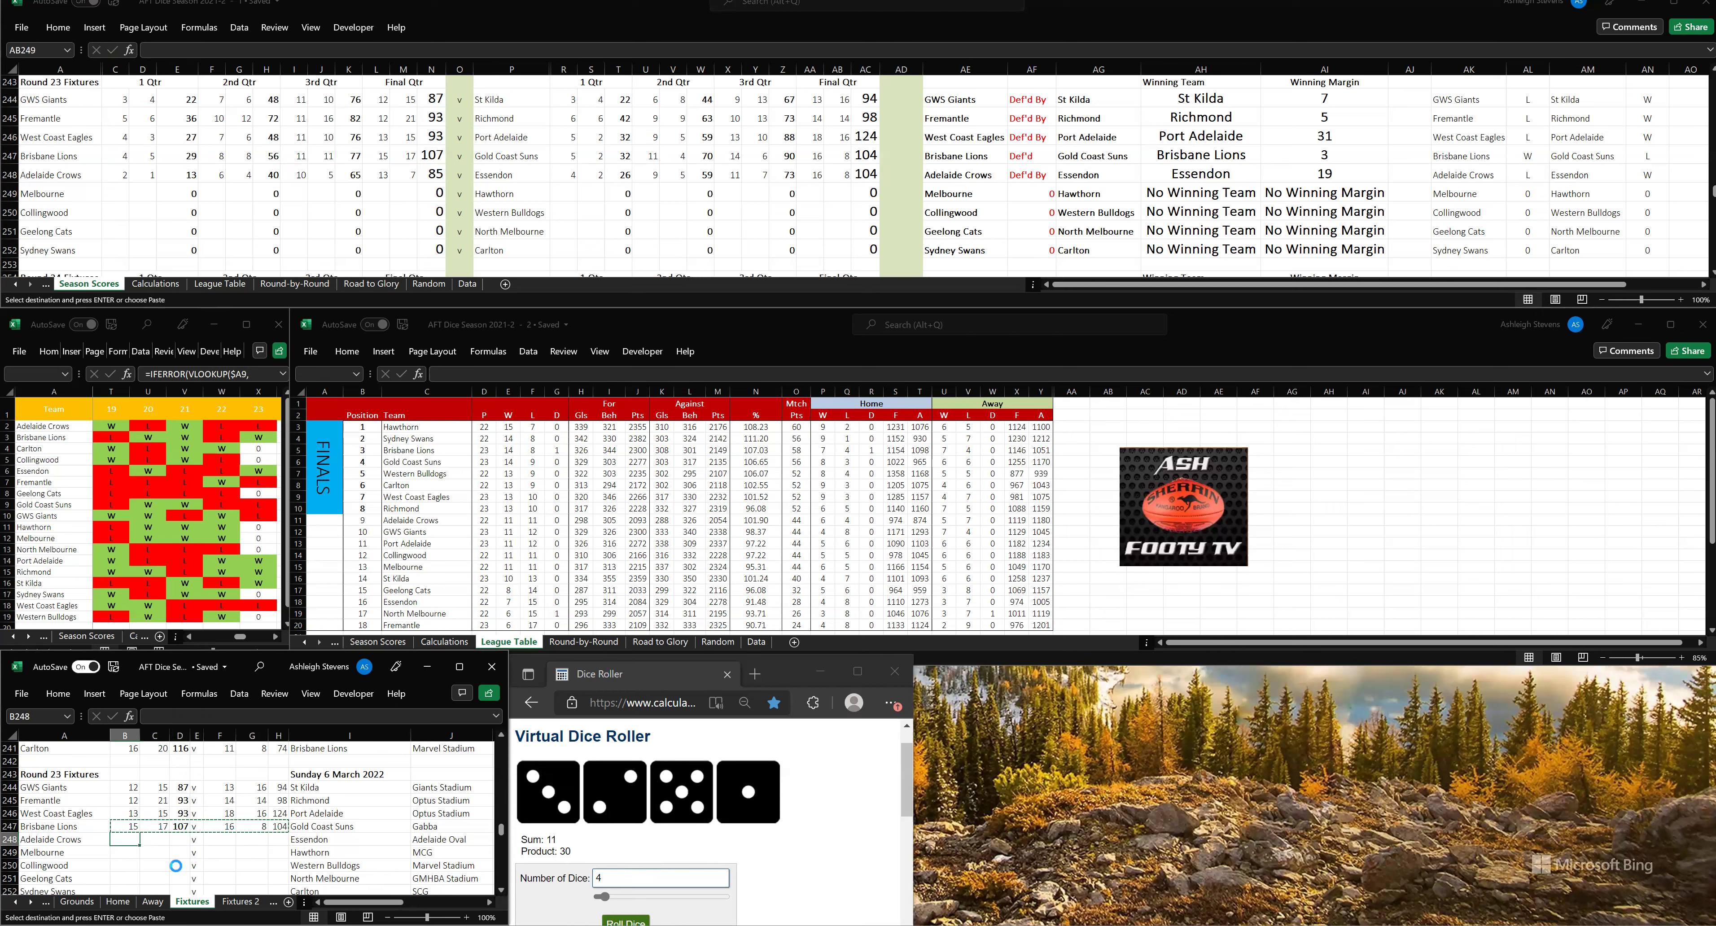
key("ctrl+v")
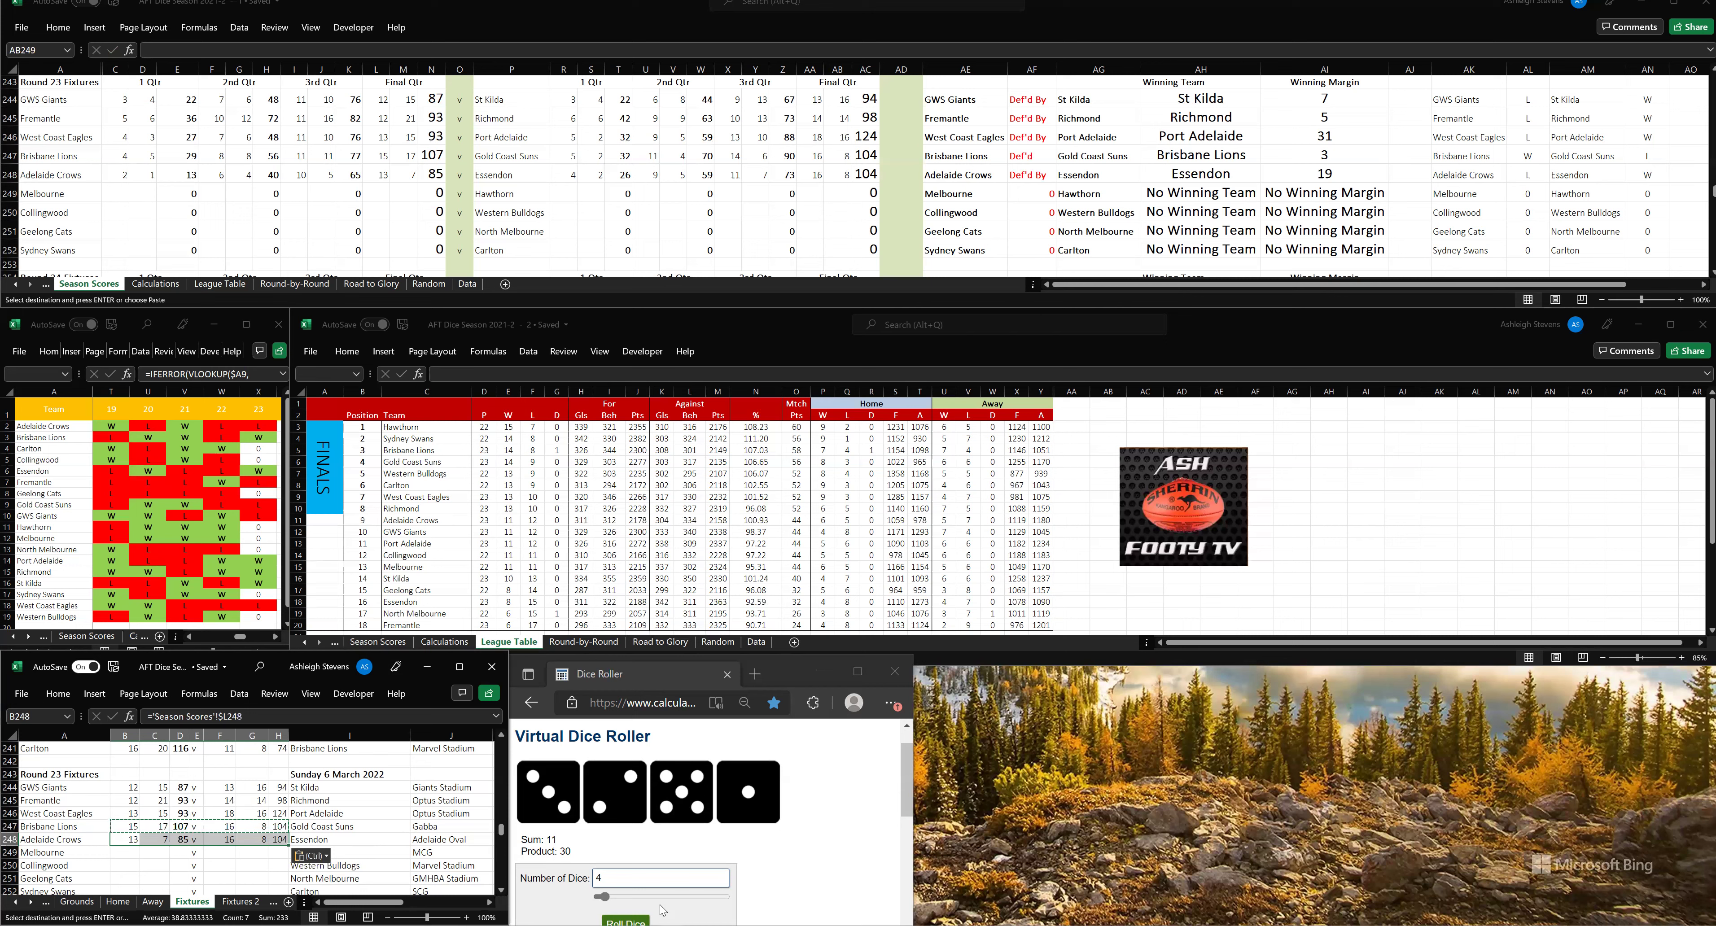
- Roll the four dice and enter Melbourne's first-quarter score as 1 goal and 5 behinds
left_click(633, 910)
left_click(626, 901)
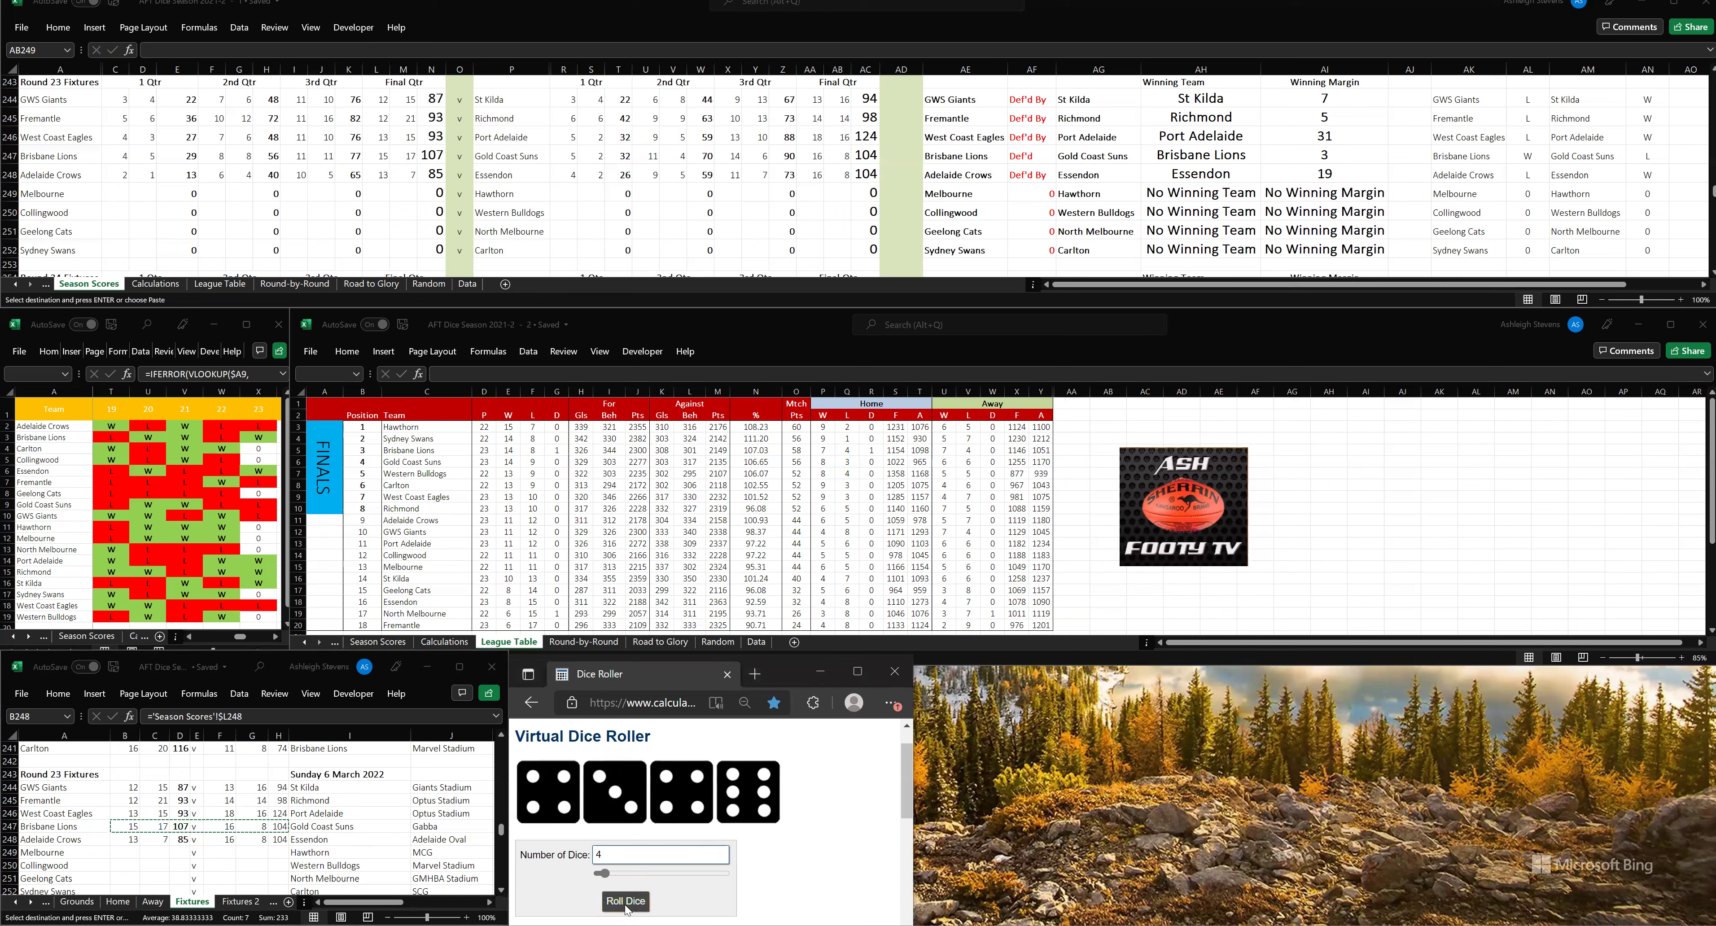
left_click(116, 193)
left_click(115, 193)
type("1")
key("Tab")
type("5")
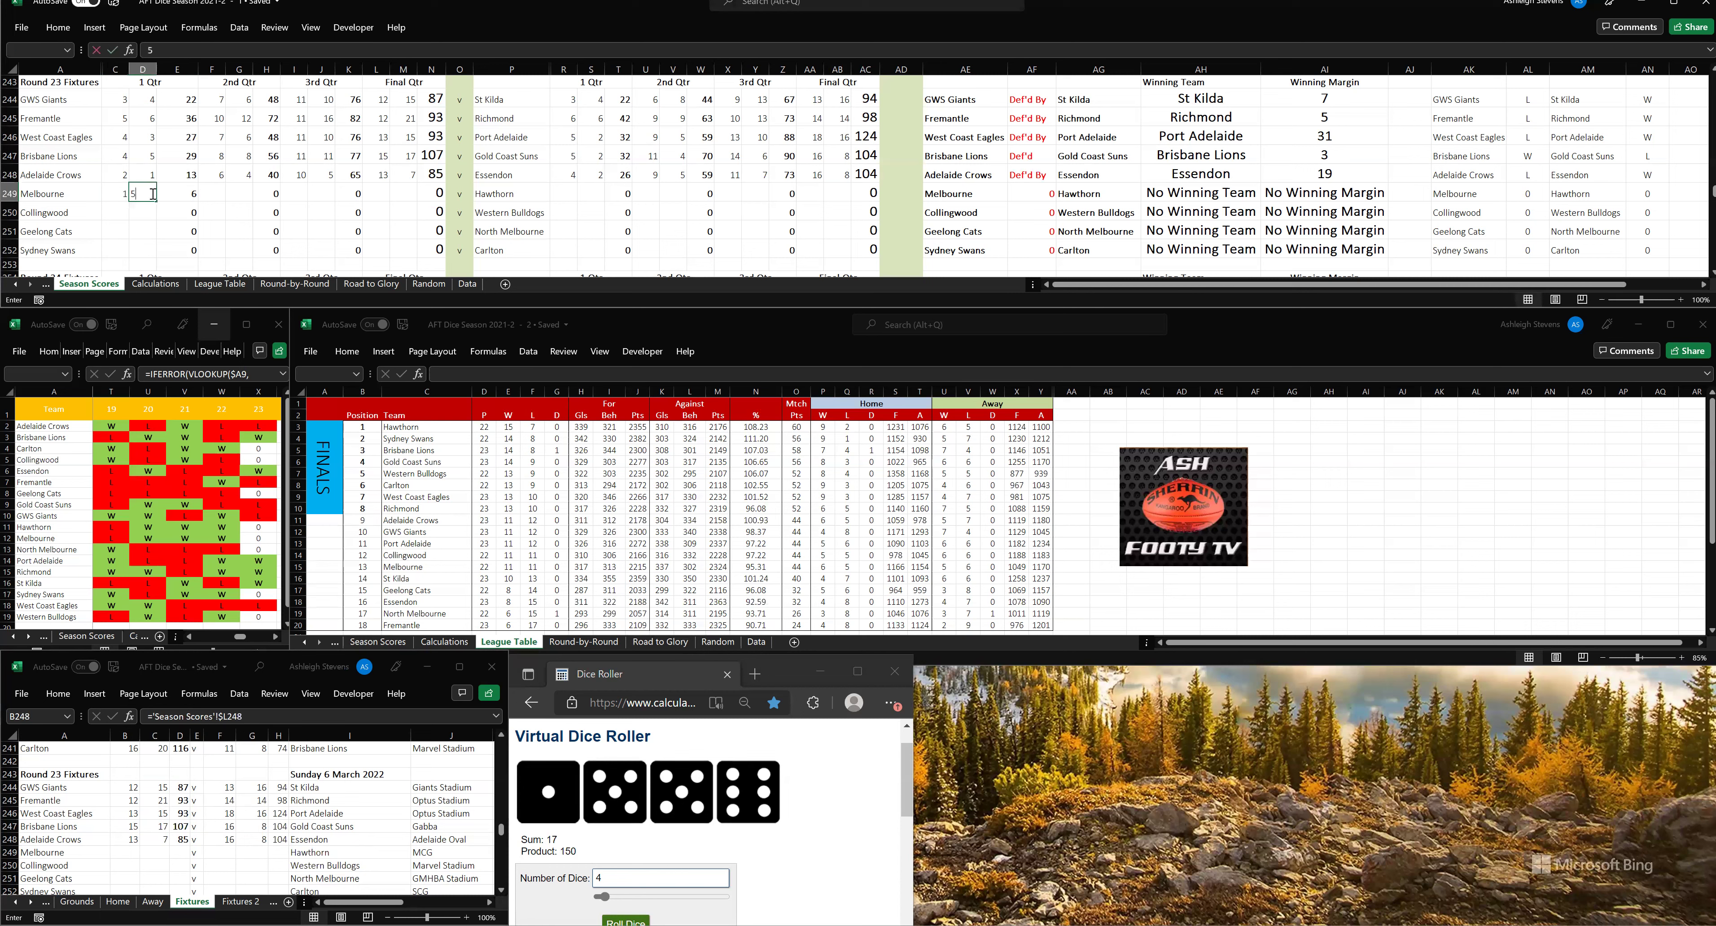
- Enter Hawthorn's first-quarter score of 5 goals and 6 behinds
left_click(567, 193)
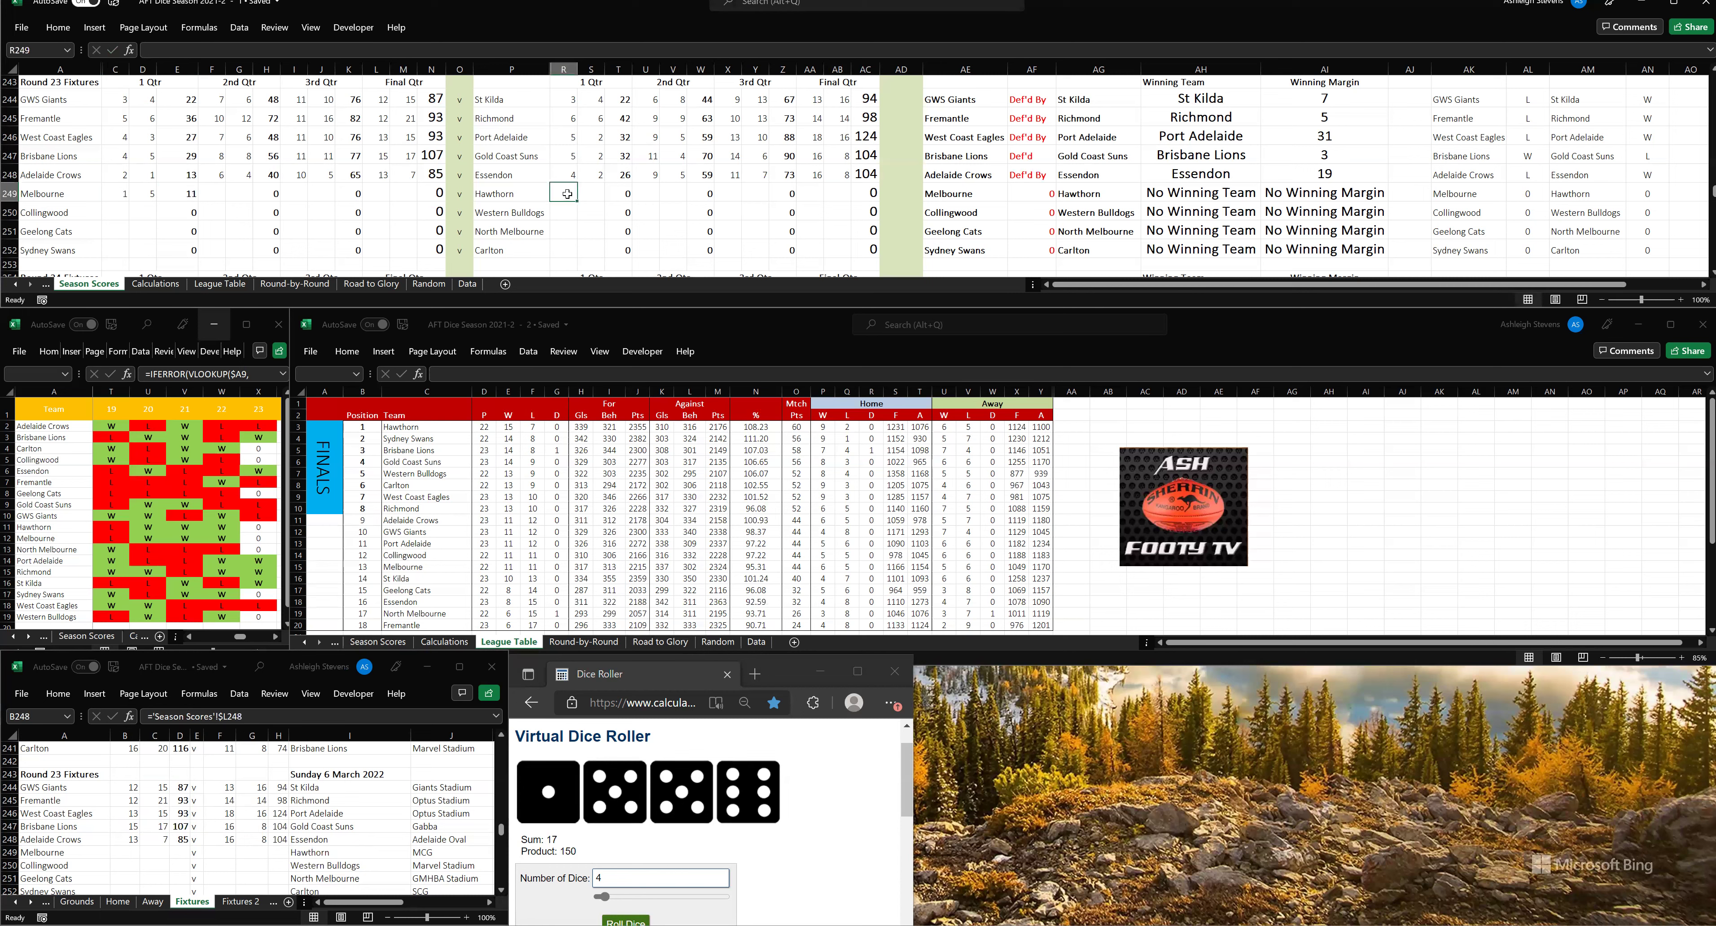
type("5")
key("Tab")
type("6")
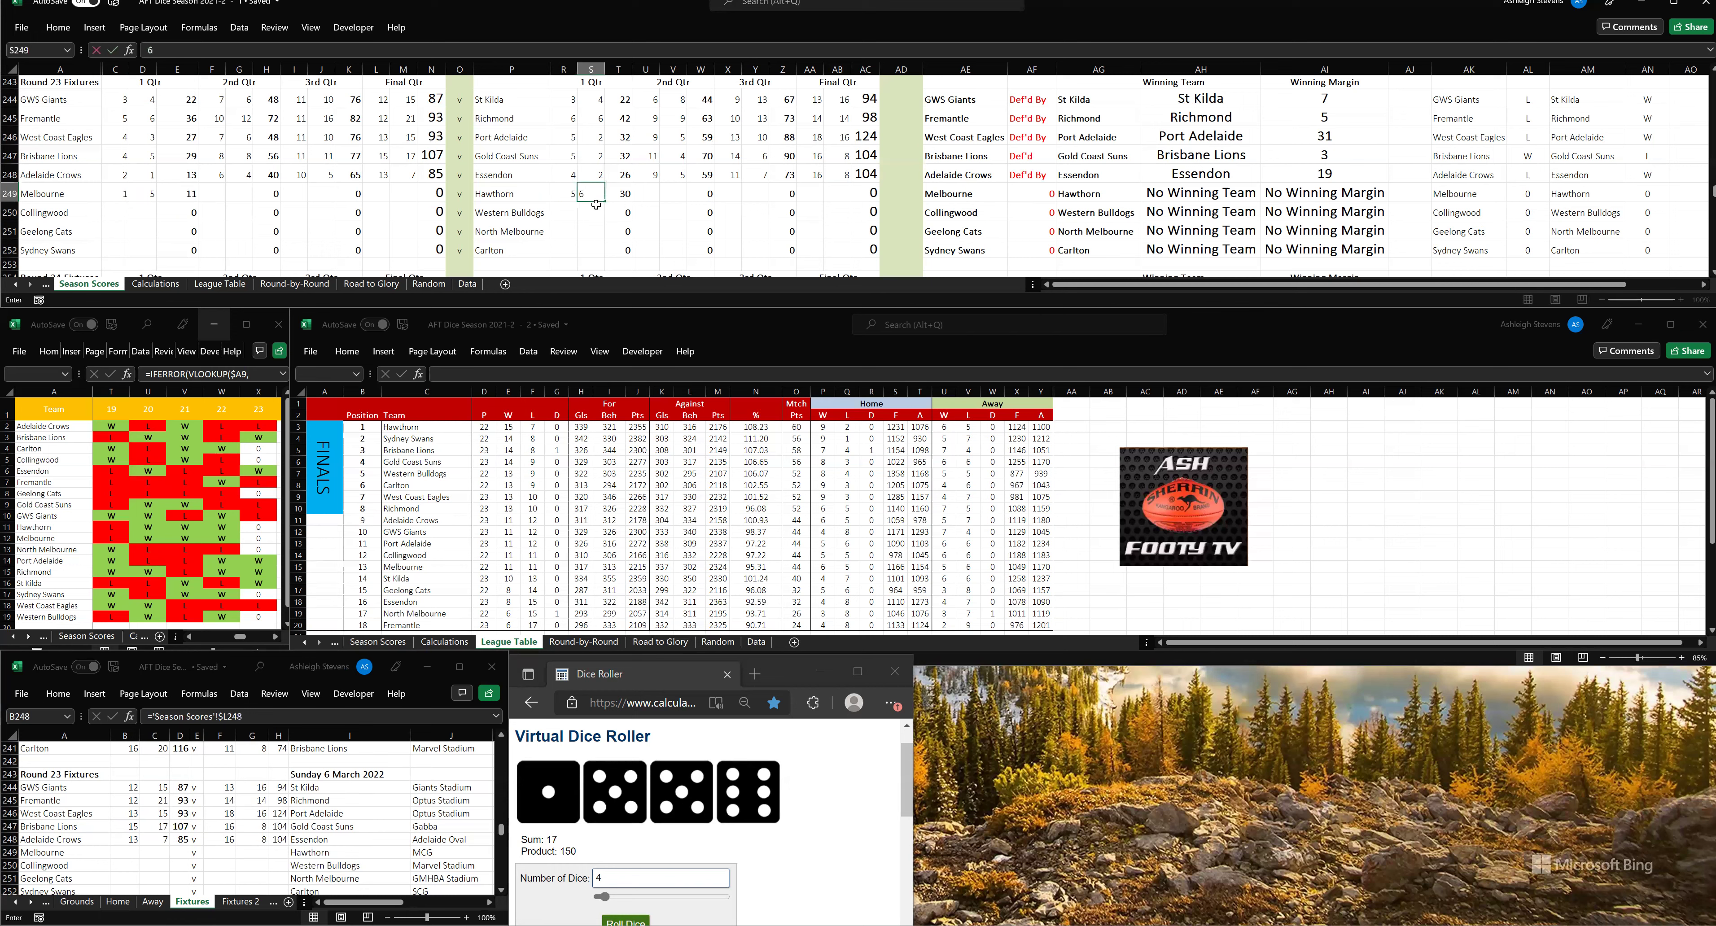
left_click(649, 195)
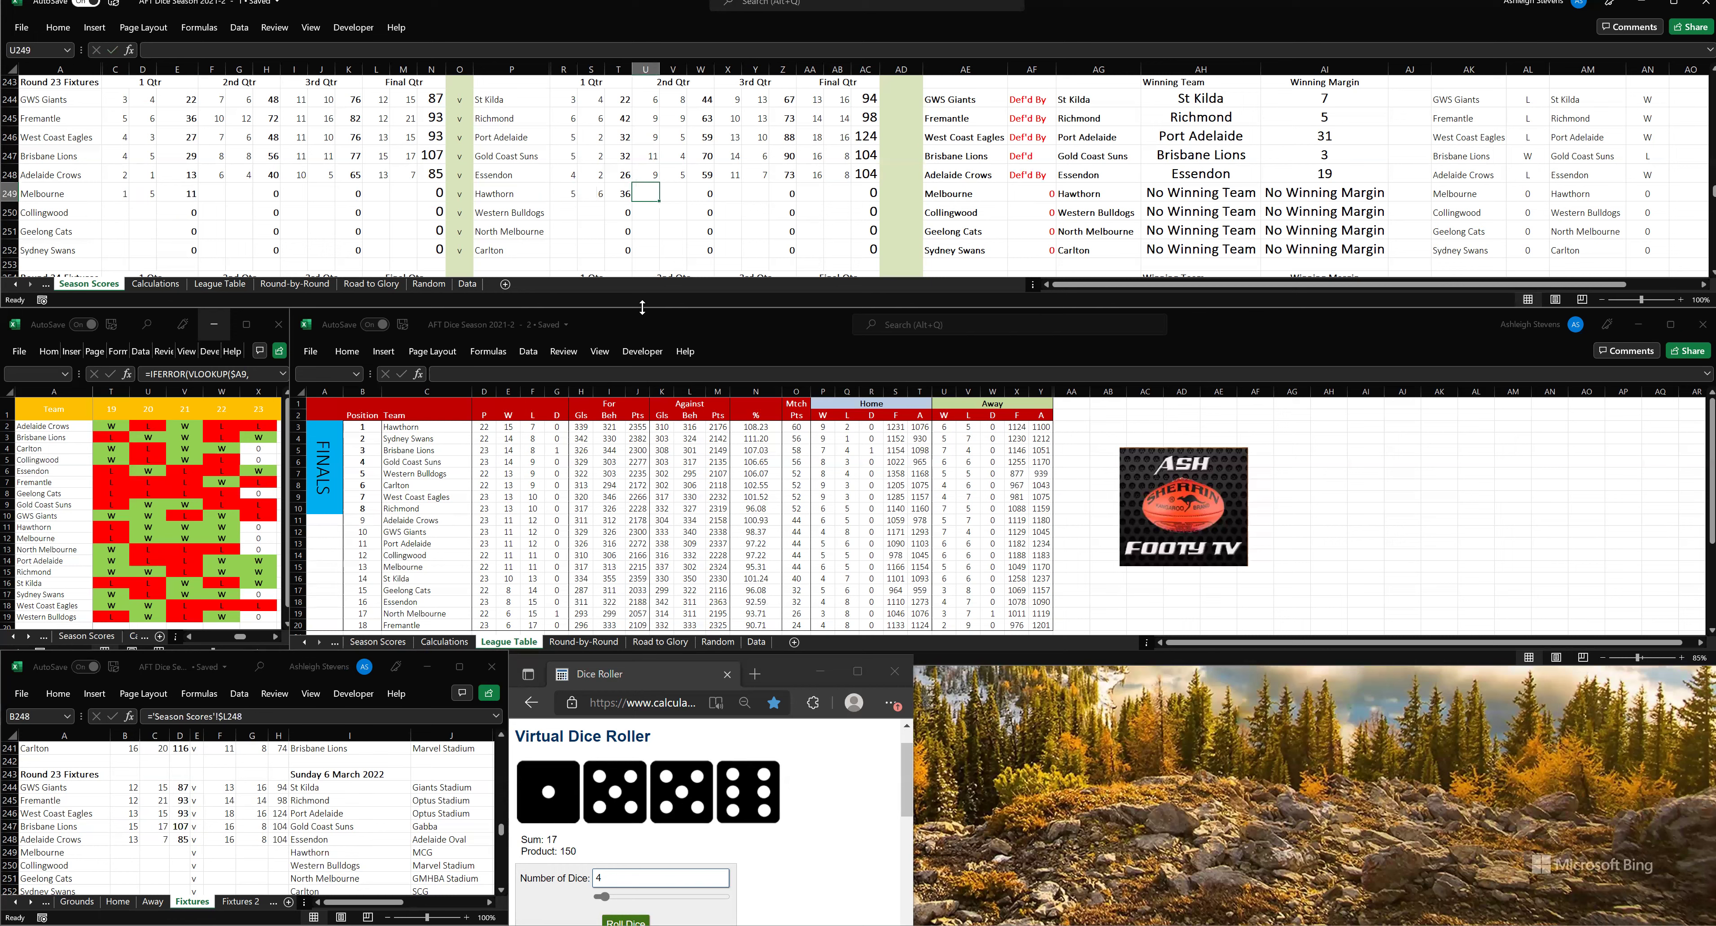
- Roll the four dice and enter Melbourne's second-quarter score as 5 goals and 6 behinds
left_click(626, 909)
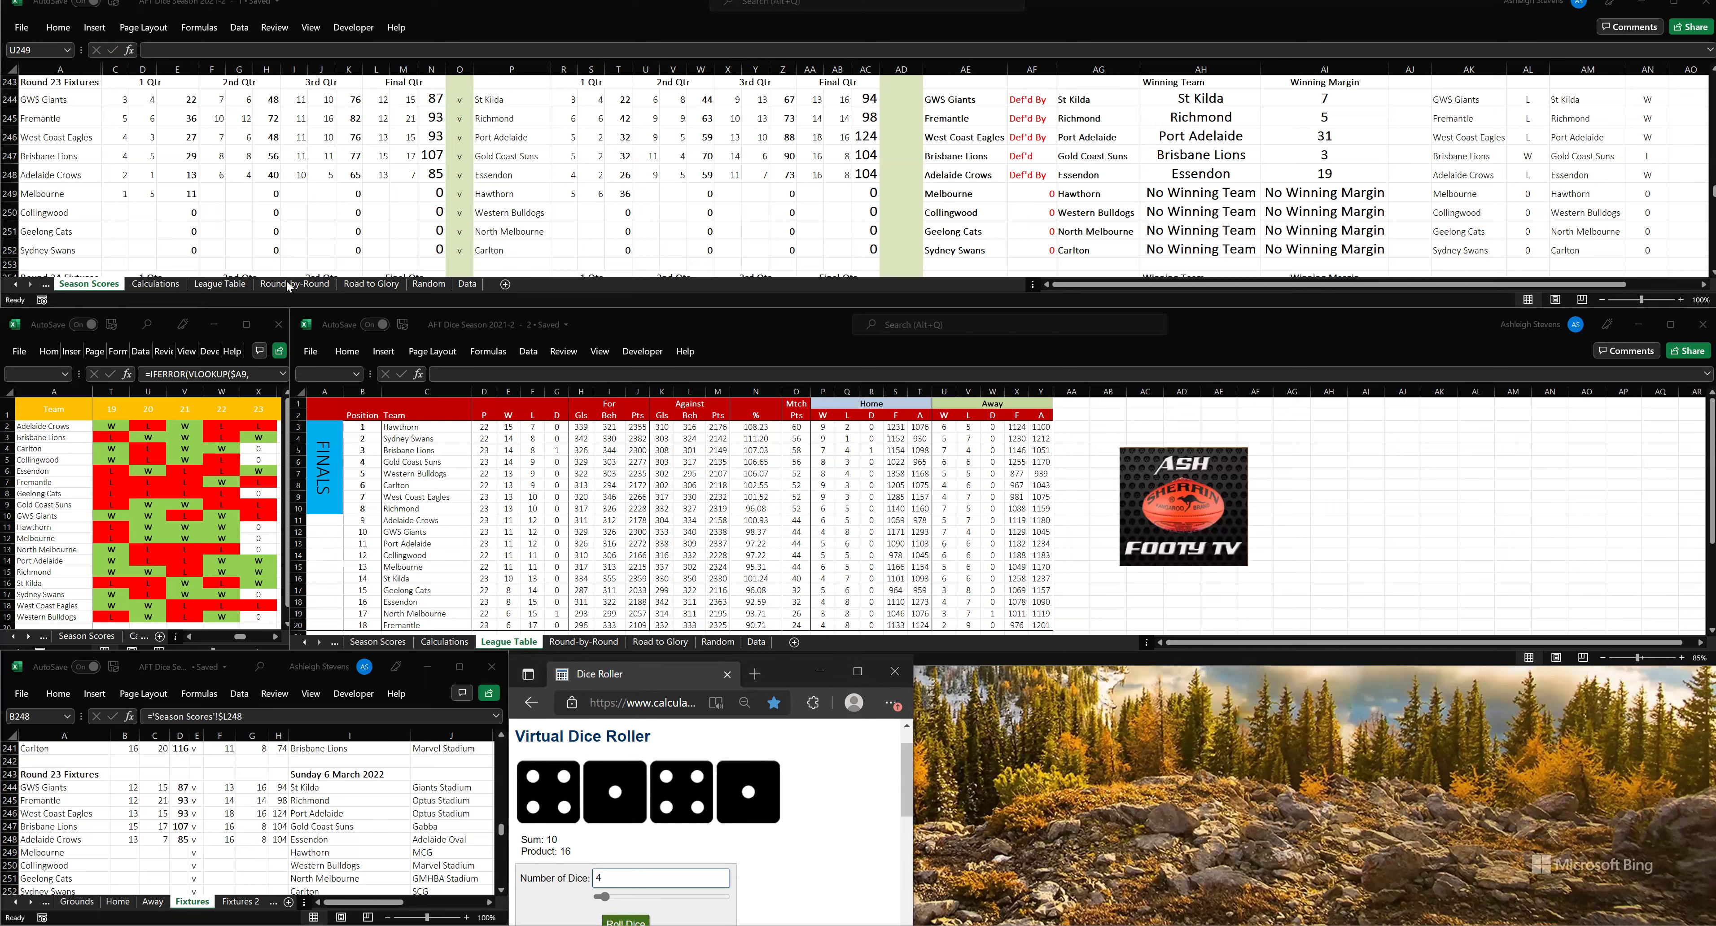
left_click(218, 192)
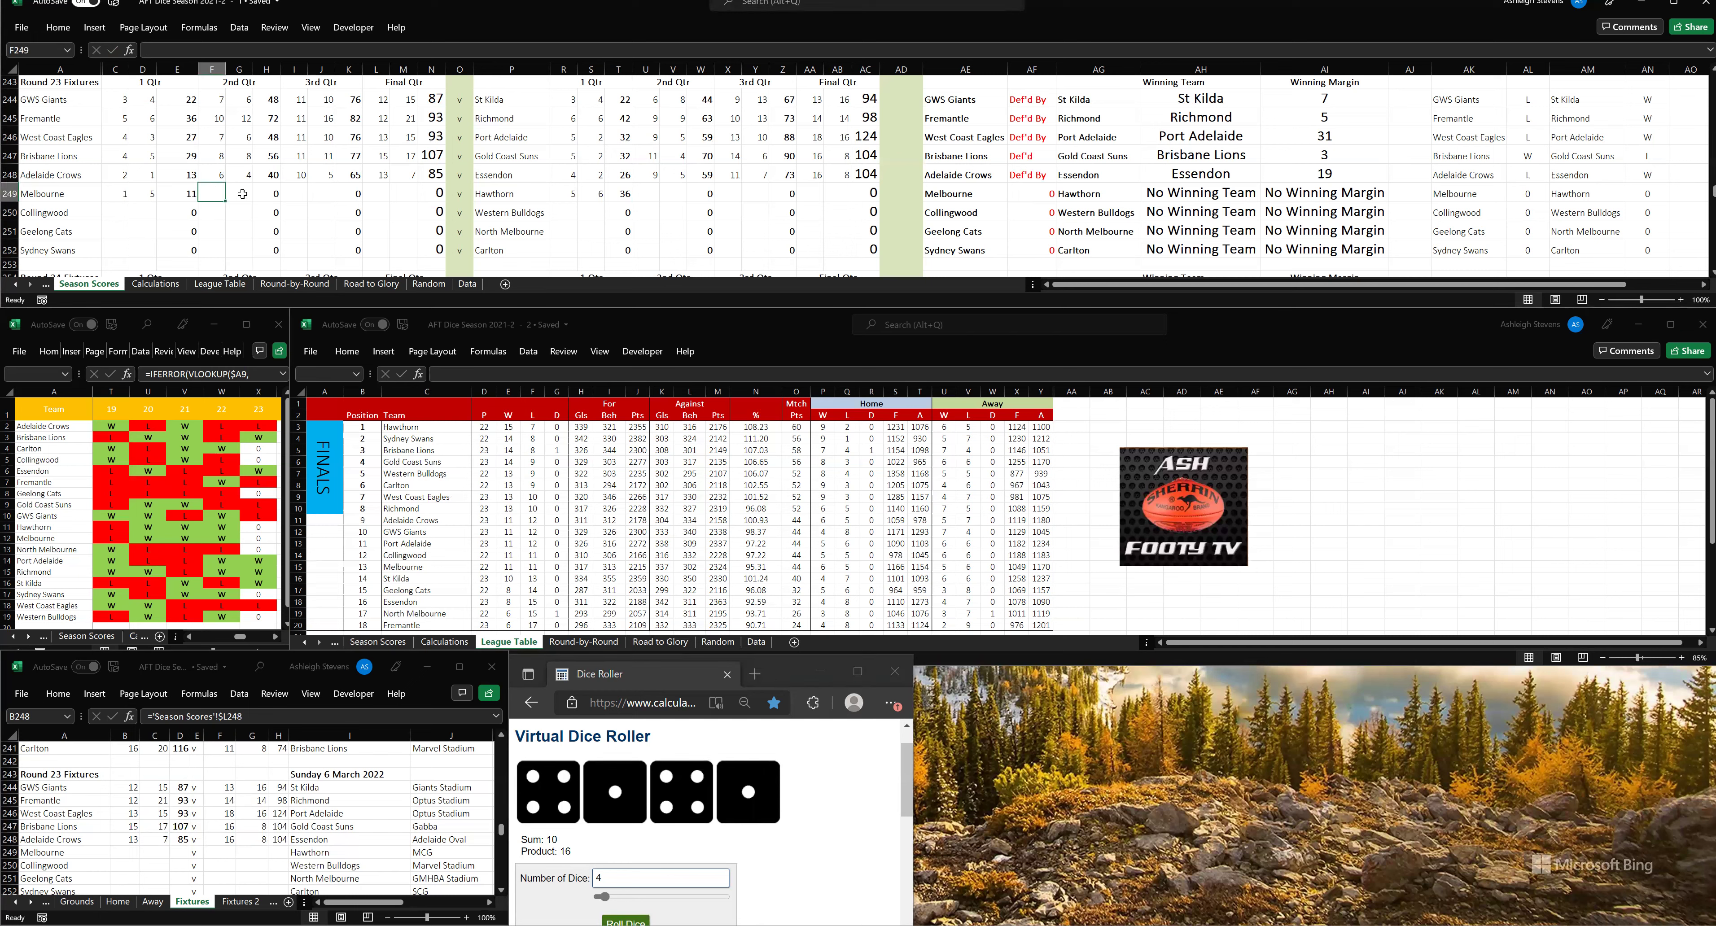
type("5")
left_click(241, 192)
type("6")
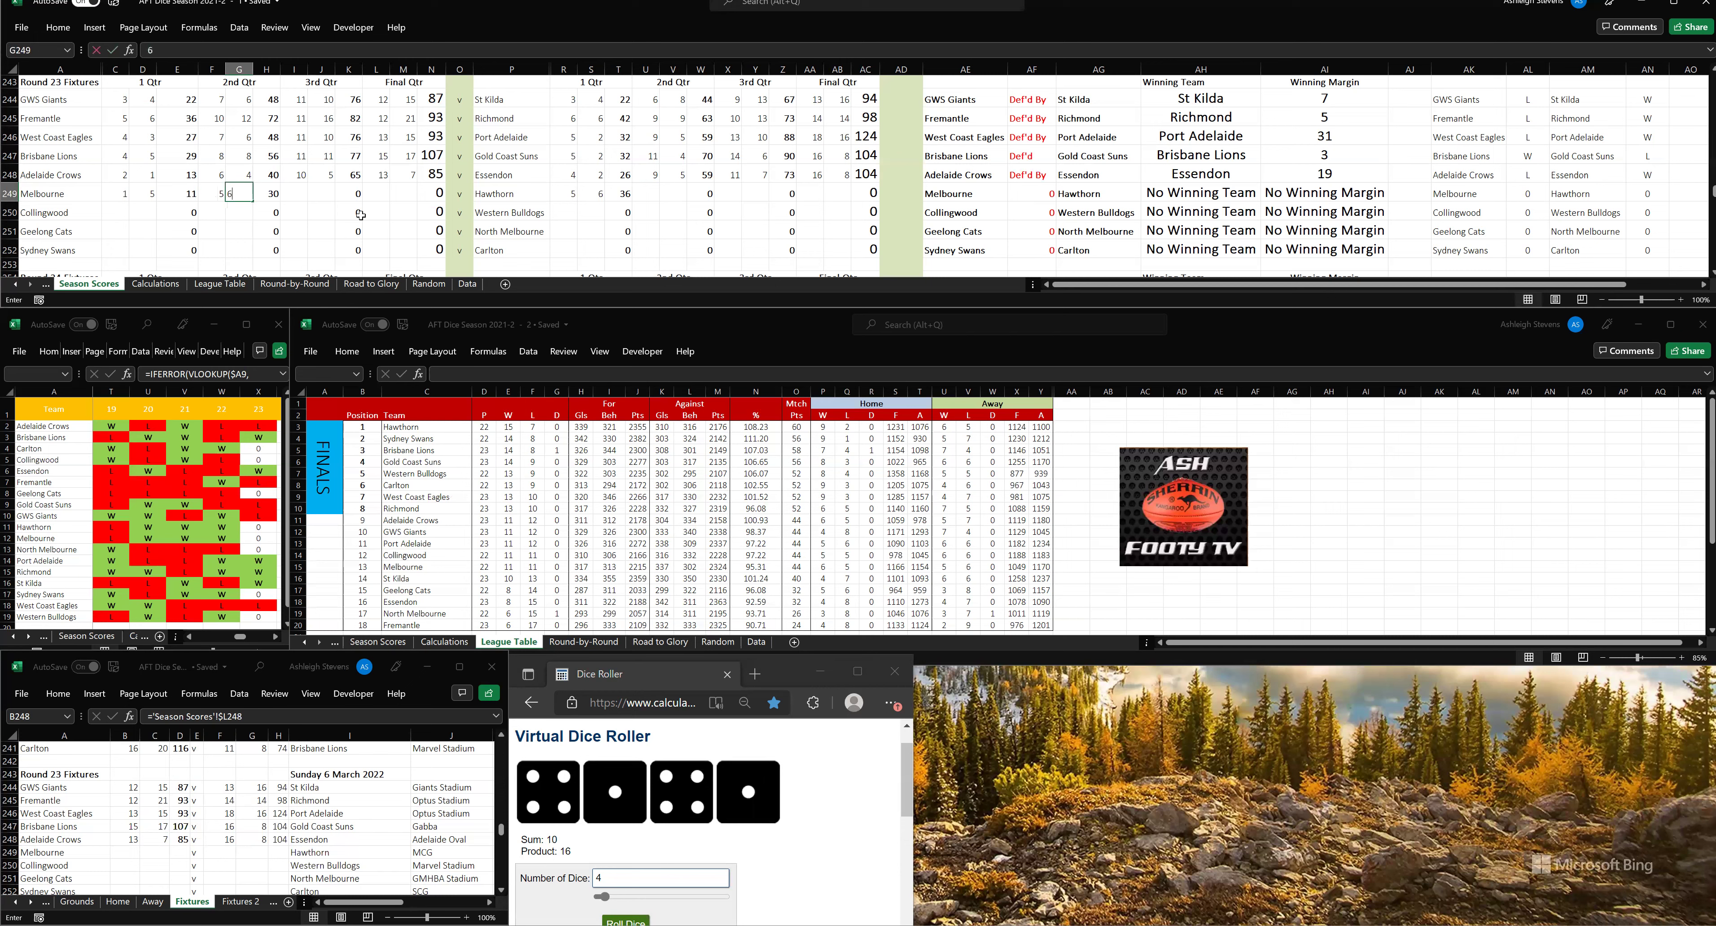
left_click(648, 194)
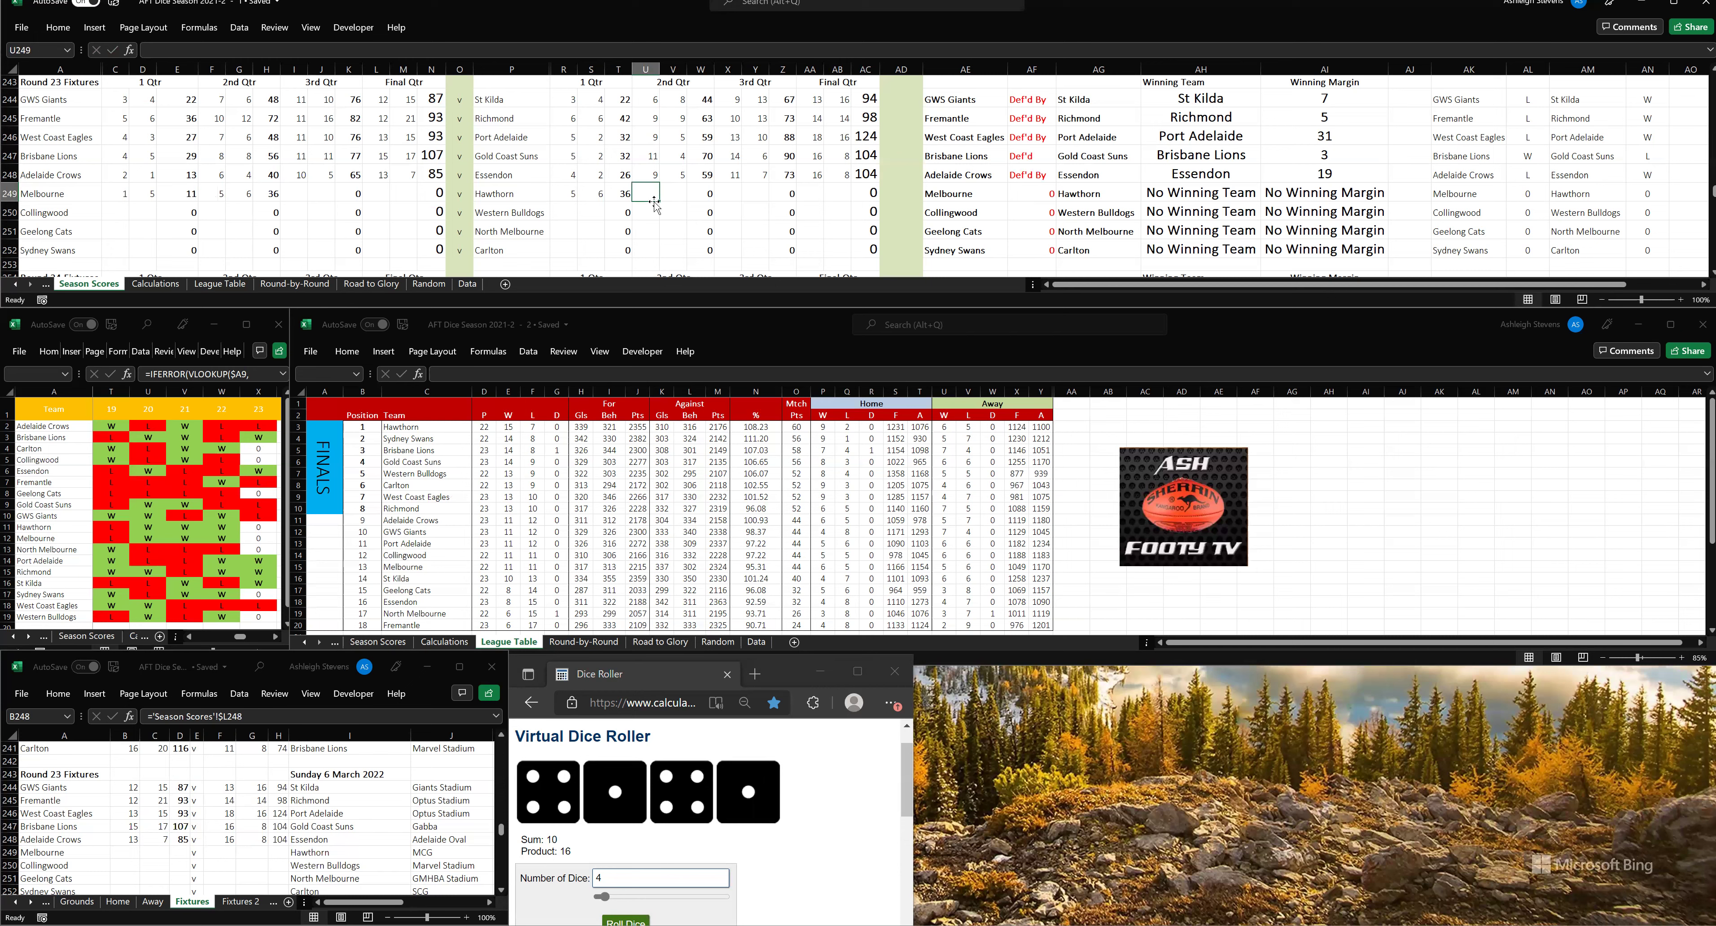
- Enter Hawthorn's second-quarter score of 9 goals and 7 behinds
type("9")
left_click(674, 194)
type("7")
left_click(729, 199)
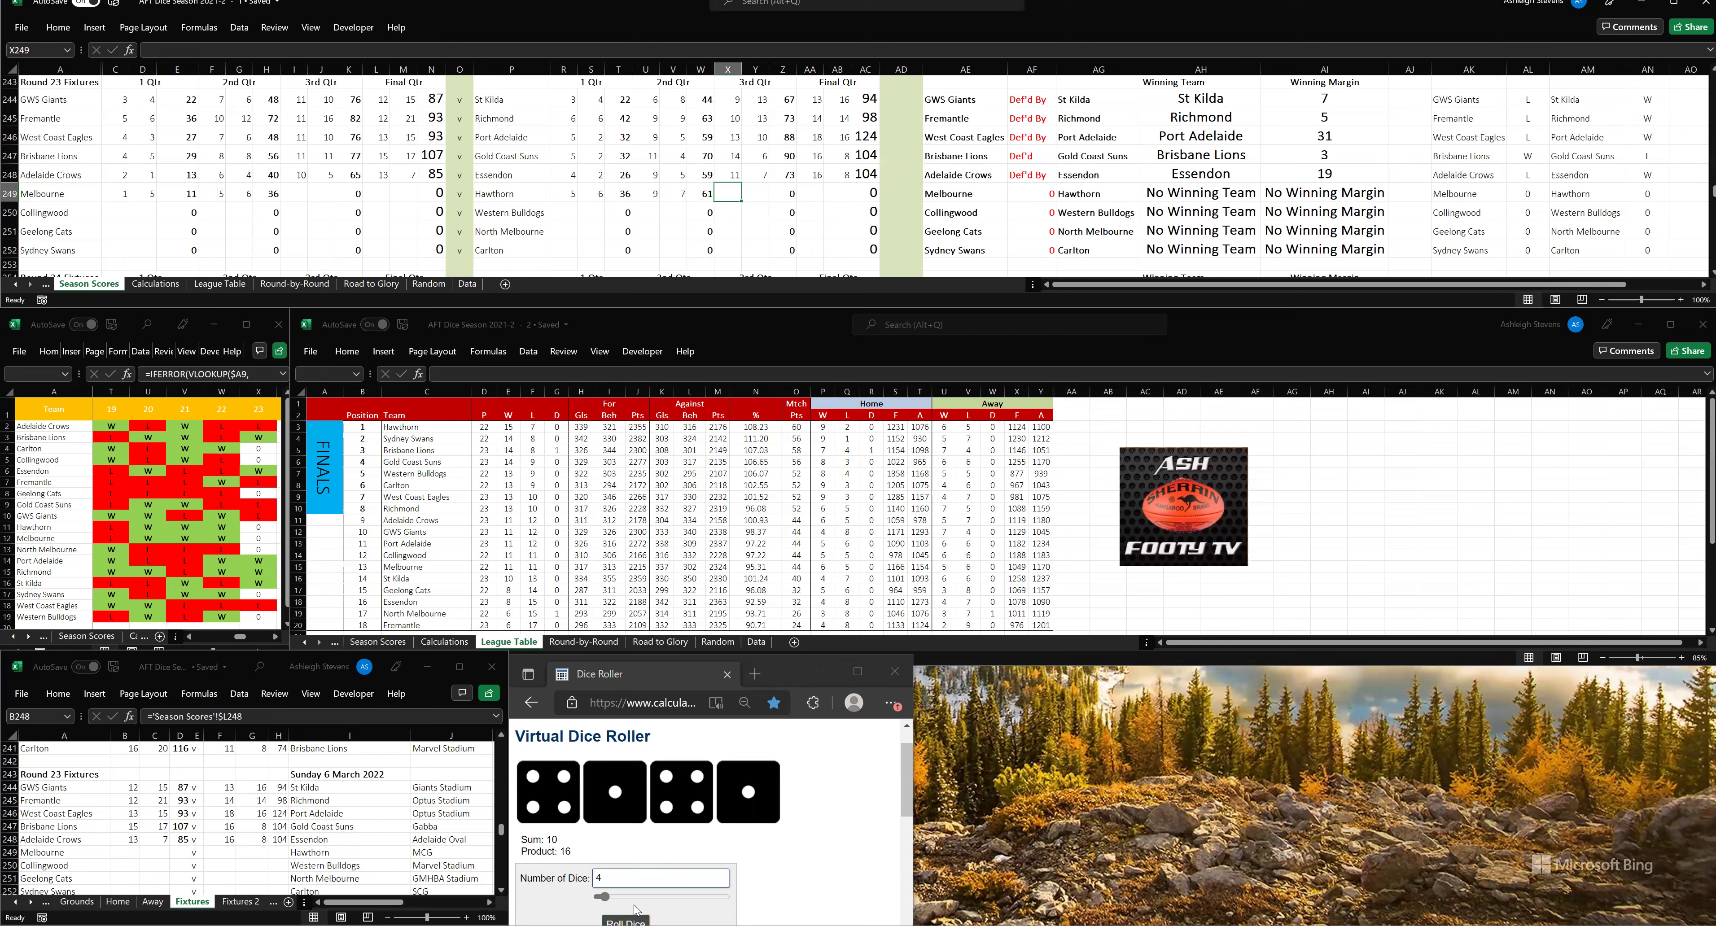
- Roll the four dice and enter Melbourne's third-quarter score as 10 goals and 12 behinds
left_click(631, 919)
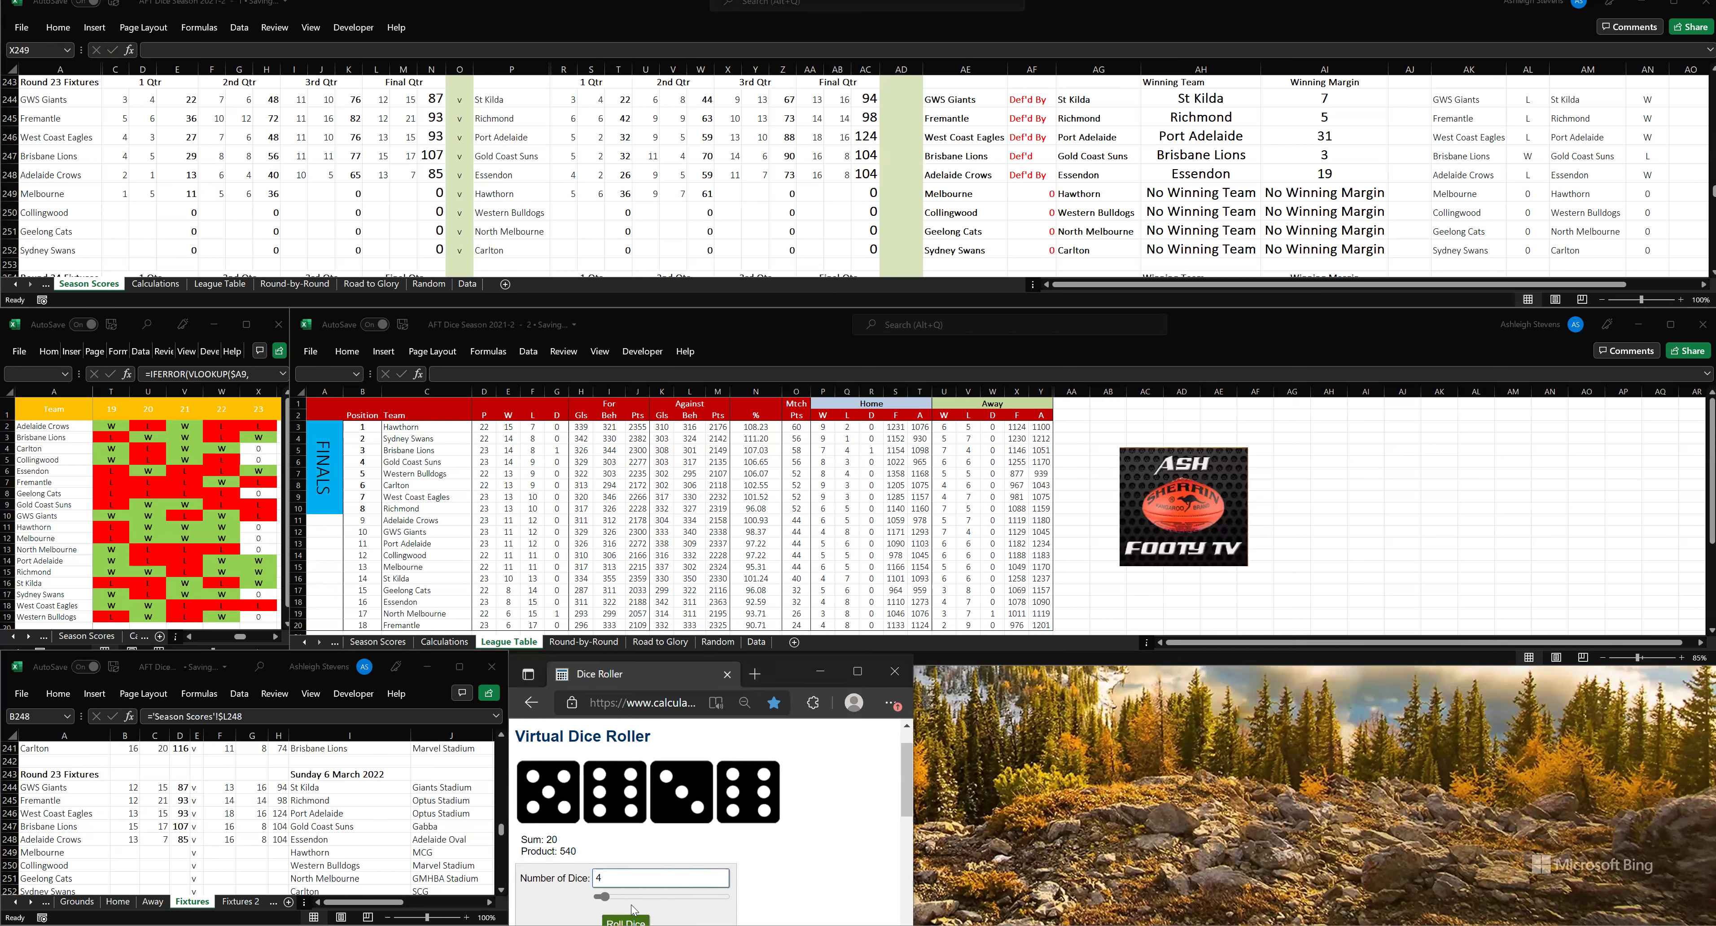
left_click(295, 194)
left_click(296, 194)
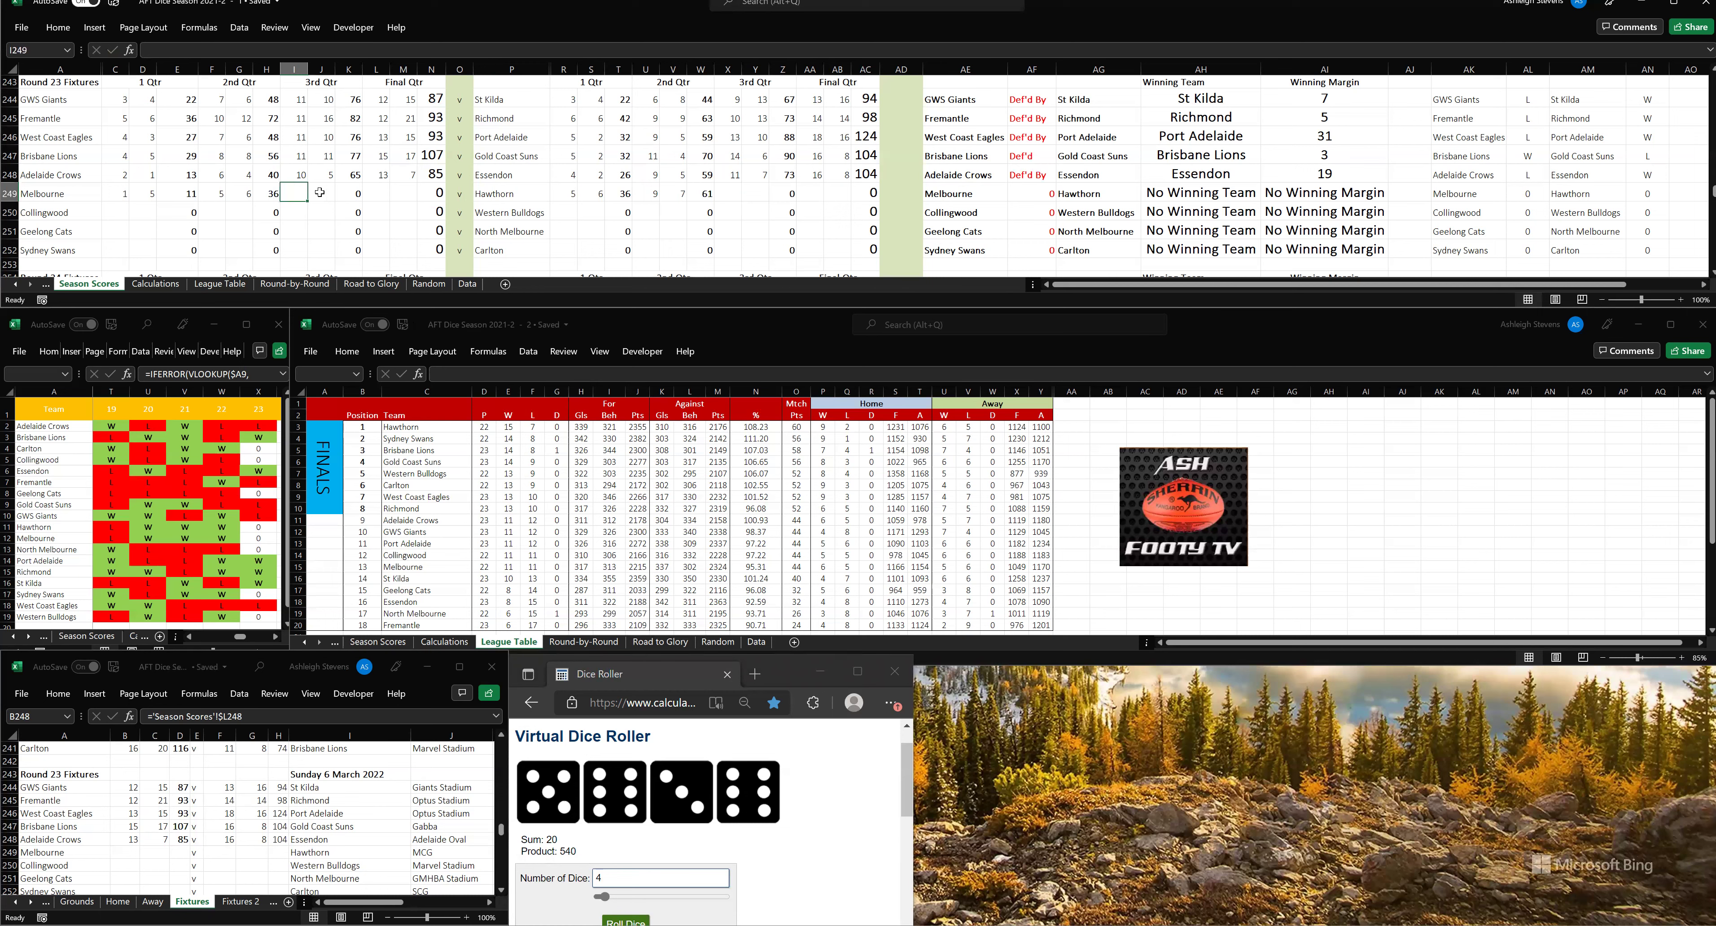
type("10")
key("Tab")
type("12")
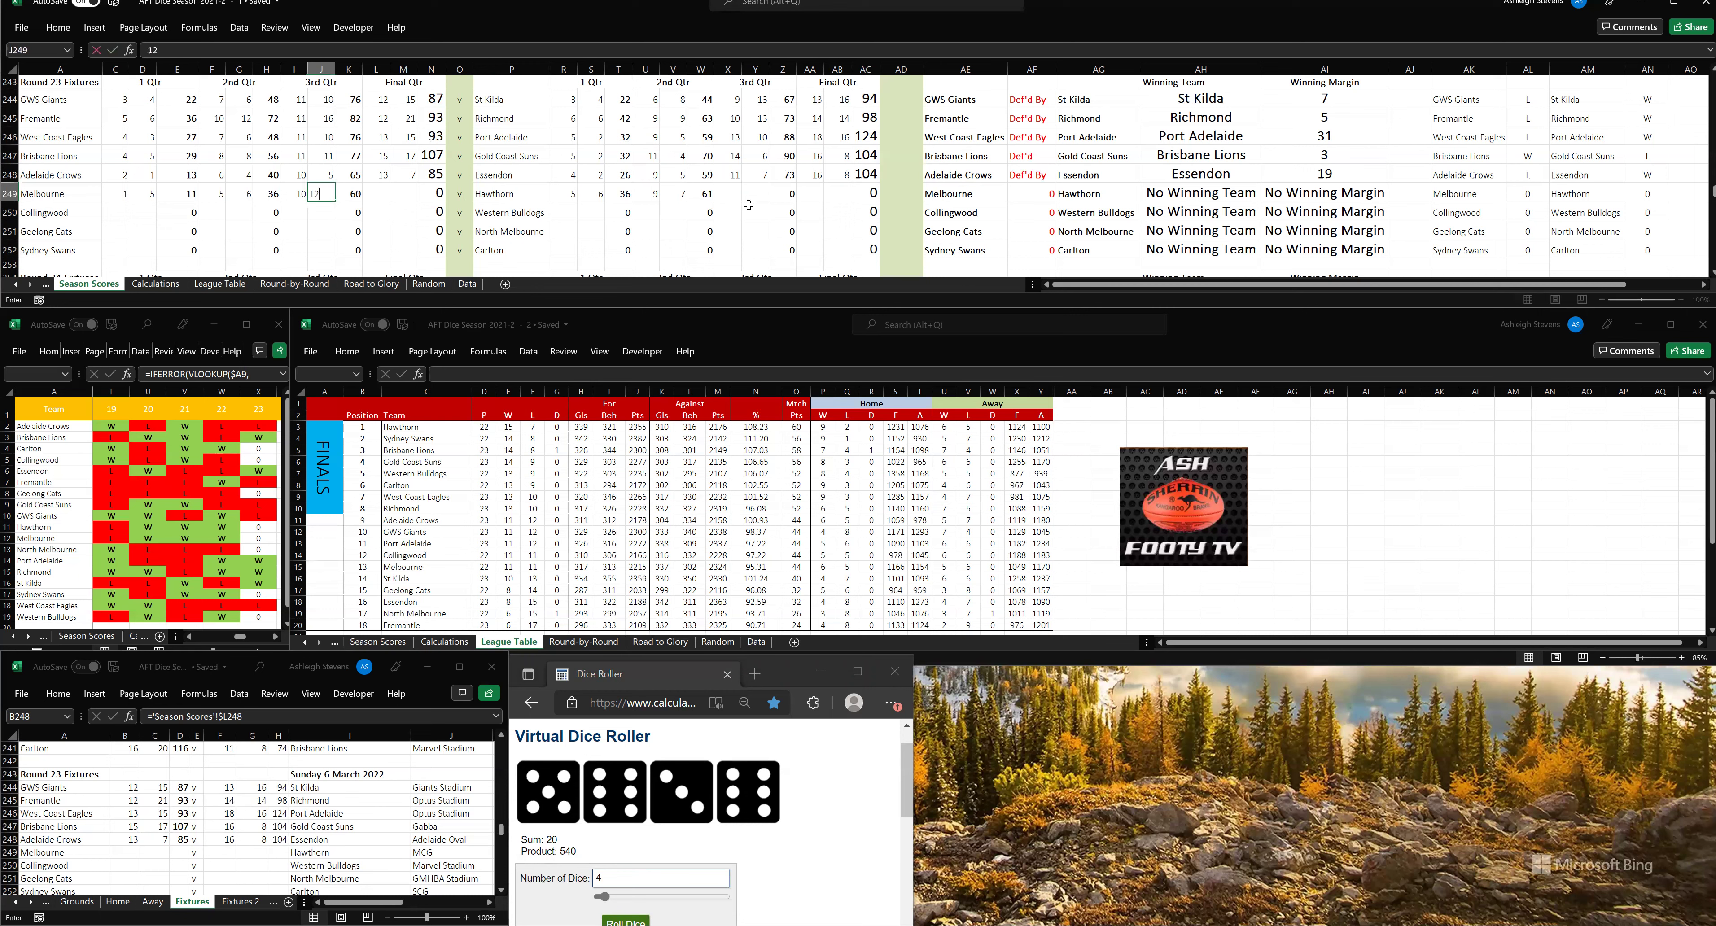
- Enter Hawthorn's third-quarter score of 12 goals and 13 behinds
left_click(737, 200)
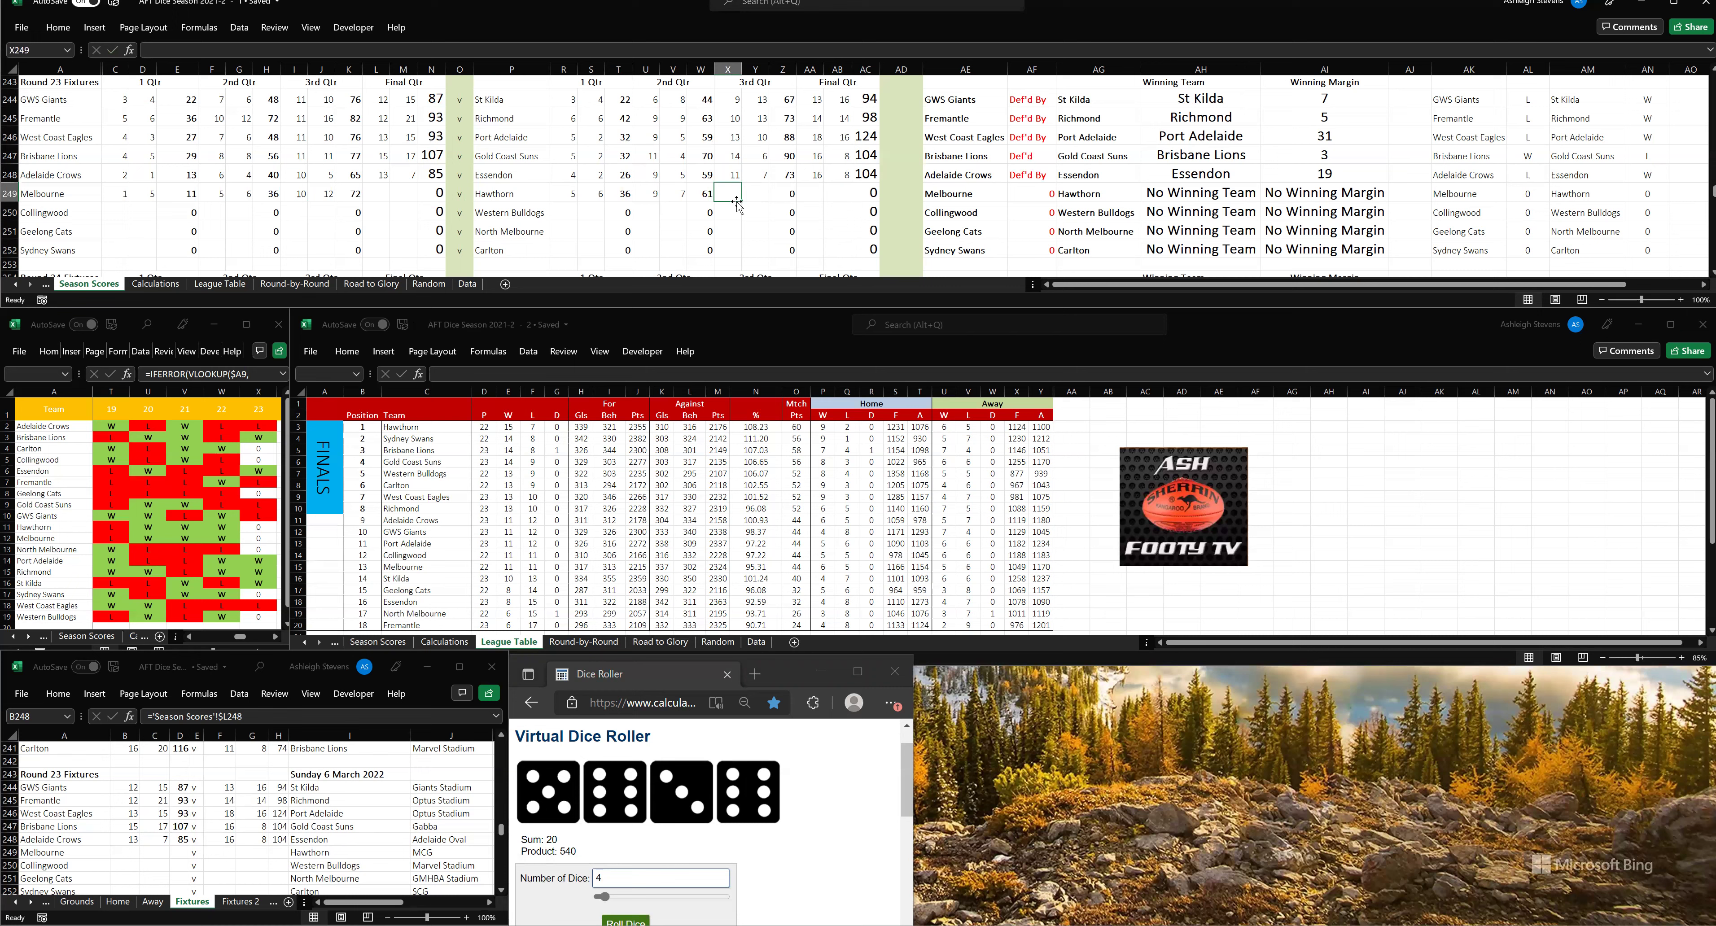
type("12")
key("Tab")
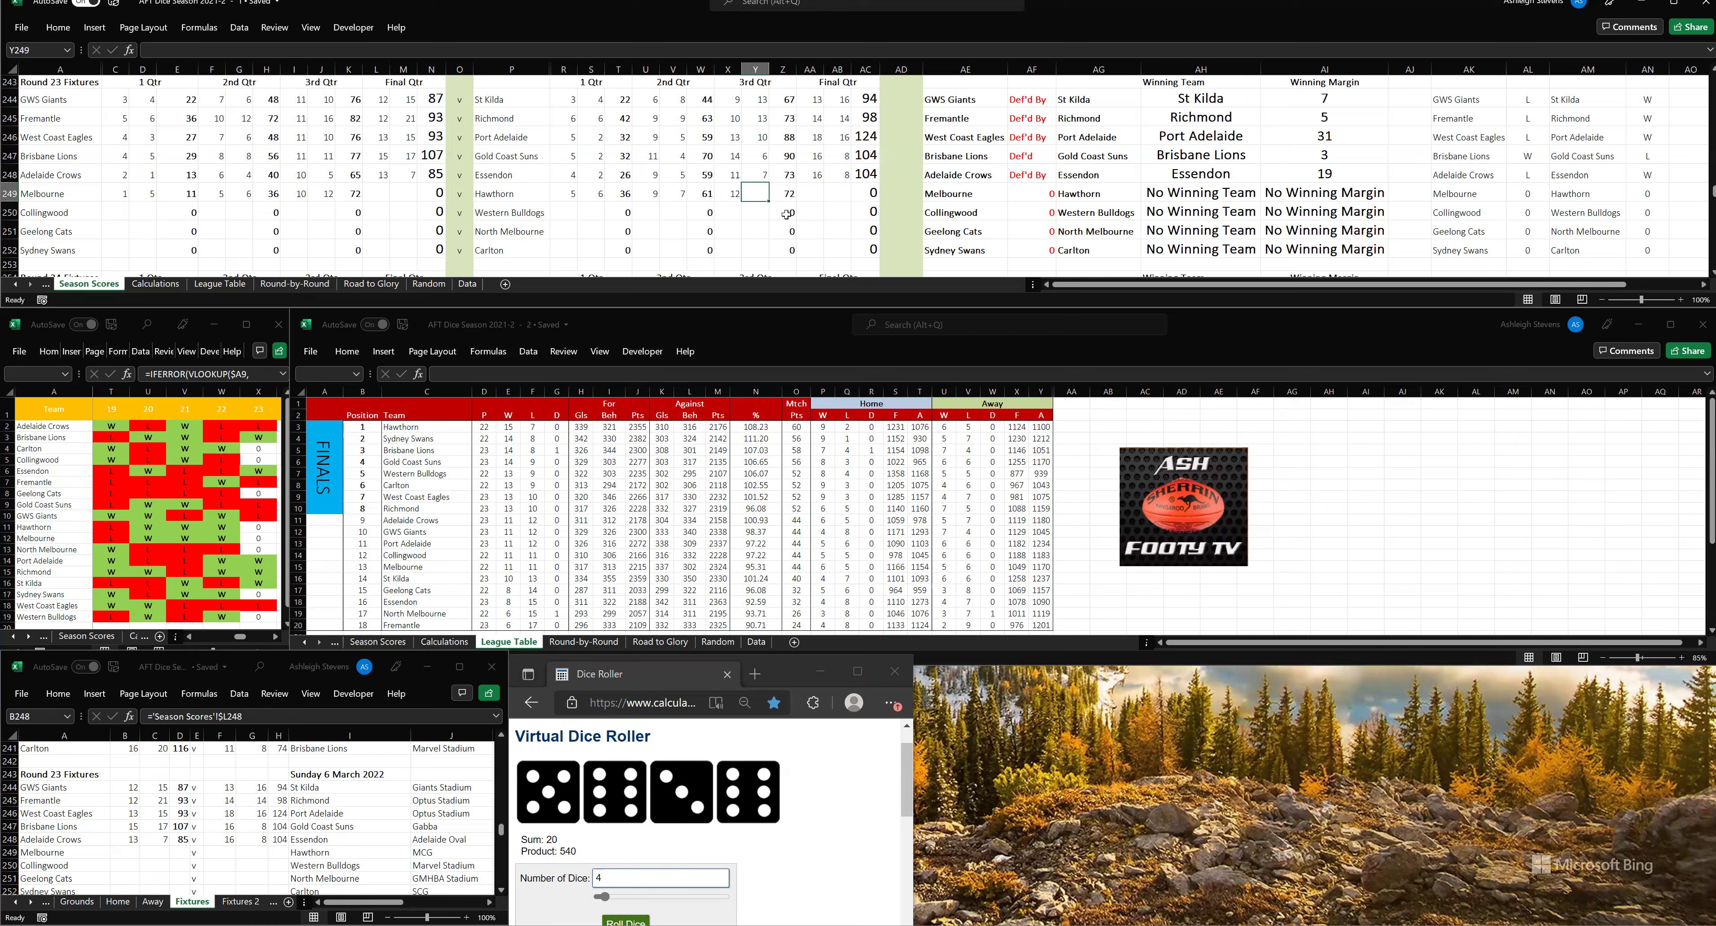
type("13")
left_click(786, 213)
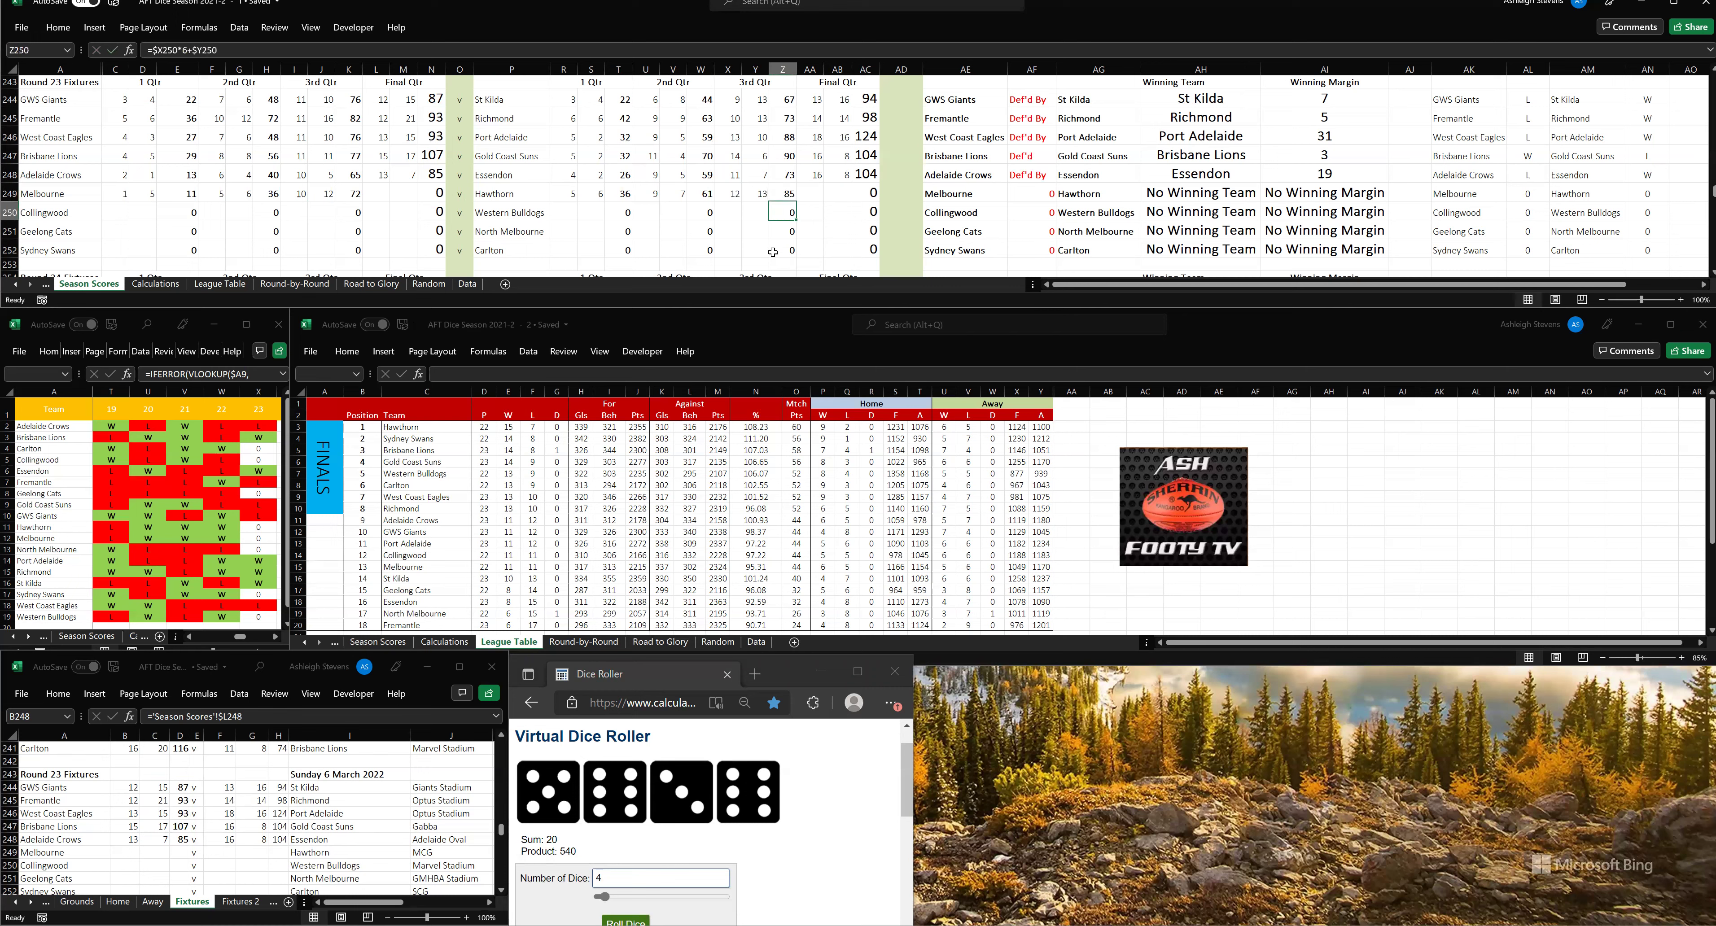
- Roll the four dice and enter Melbourne's final-quarter score as 11 goals and 15 behinds
left_click(627, 917)
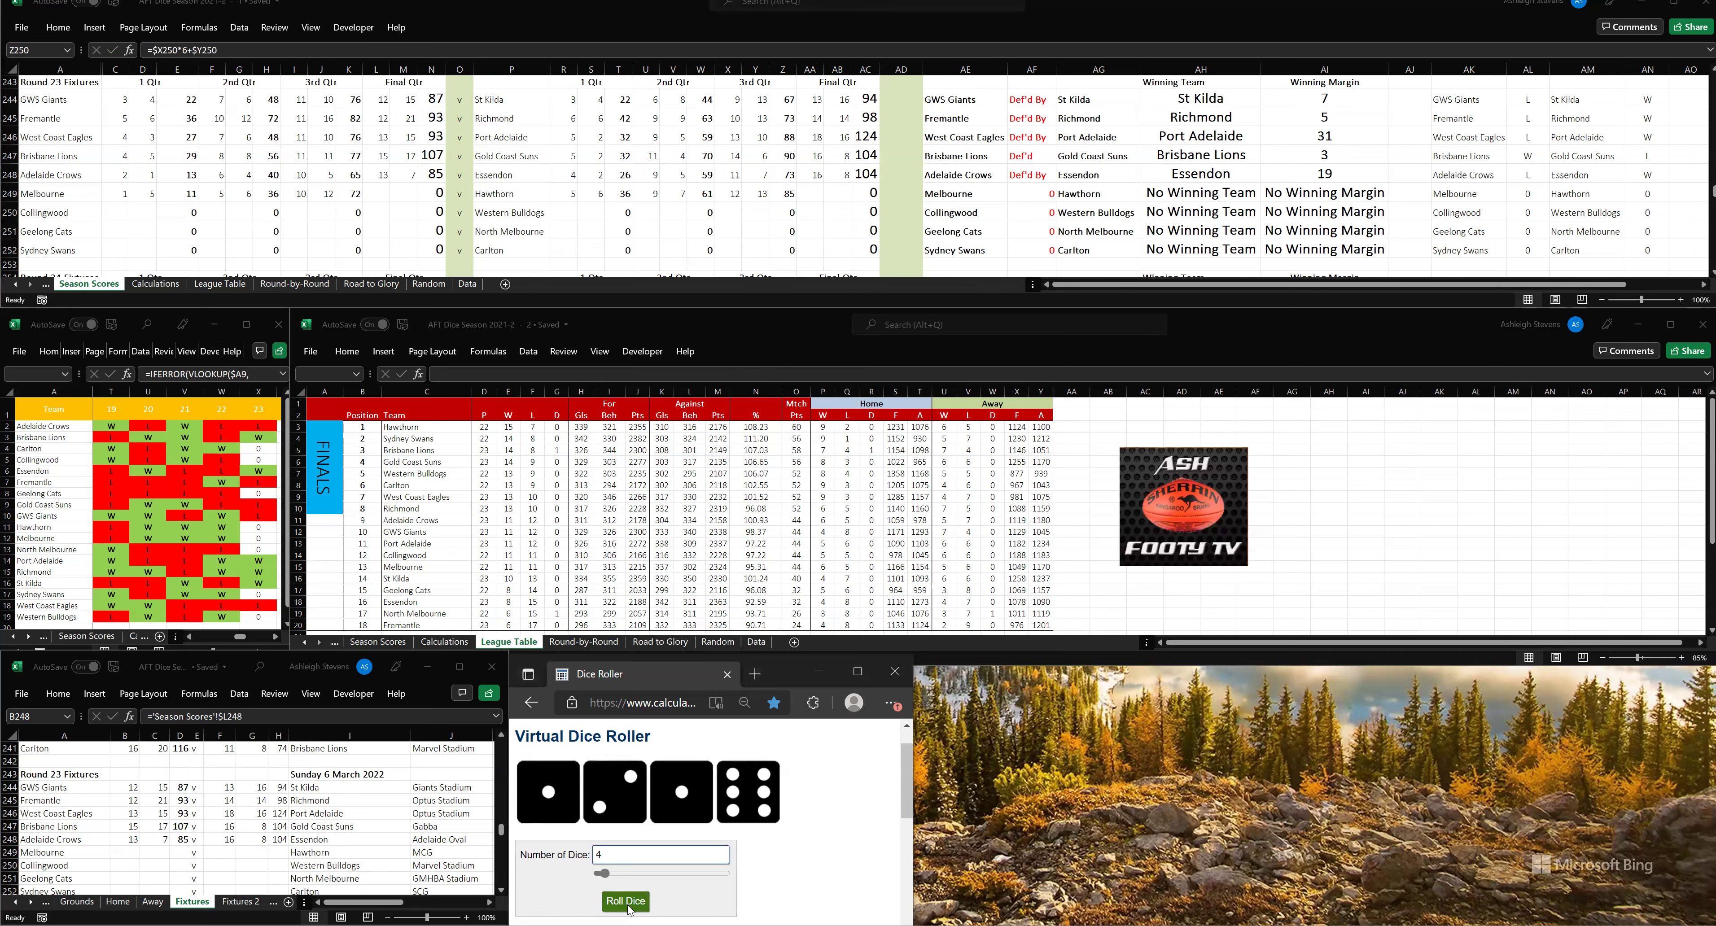
left_click(376, 194)
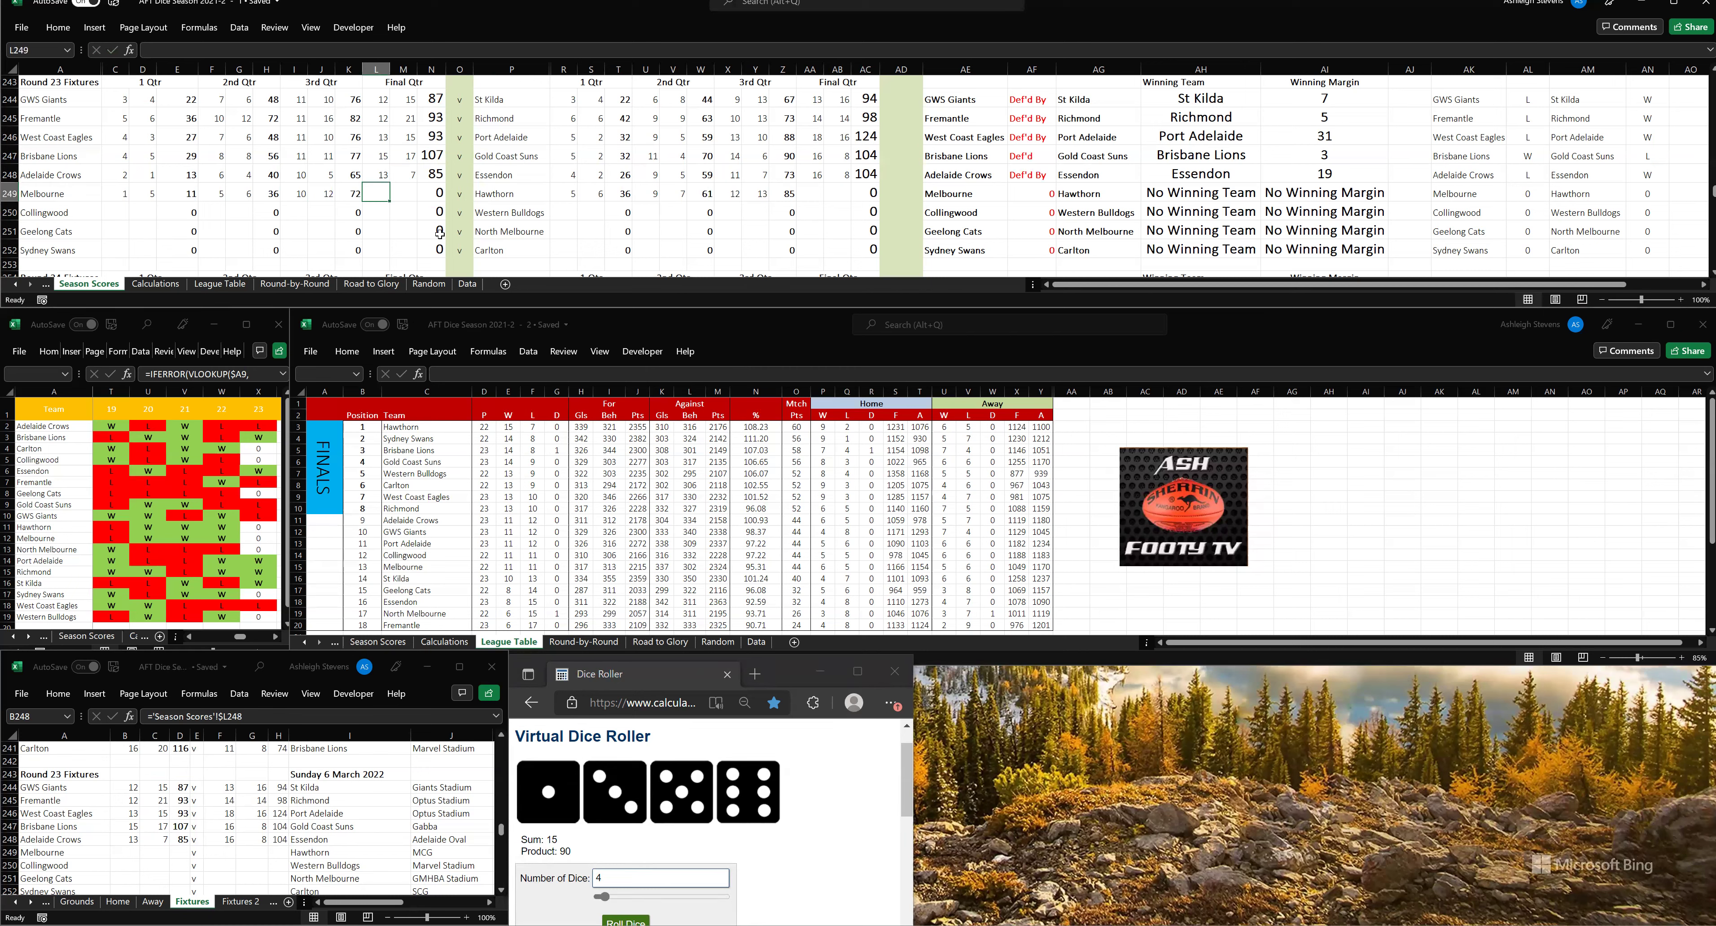
type("11")
key("Tab")
type("14")
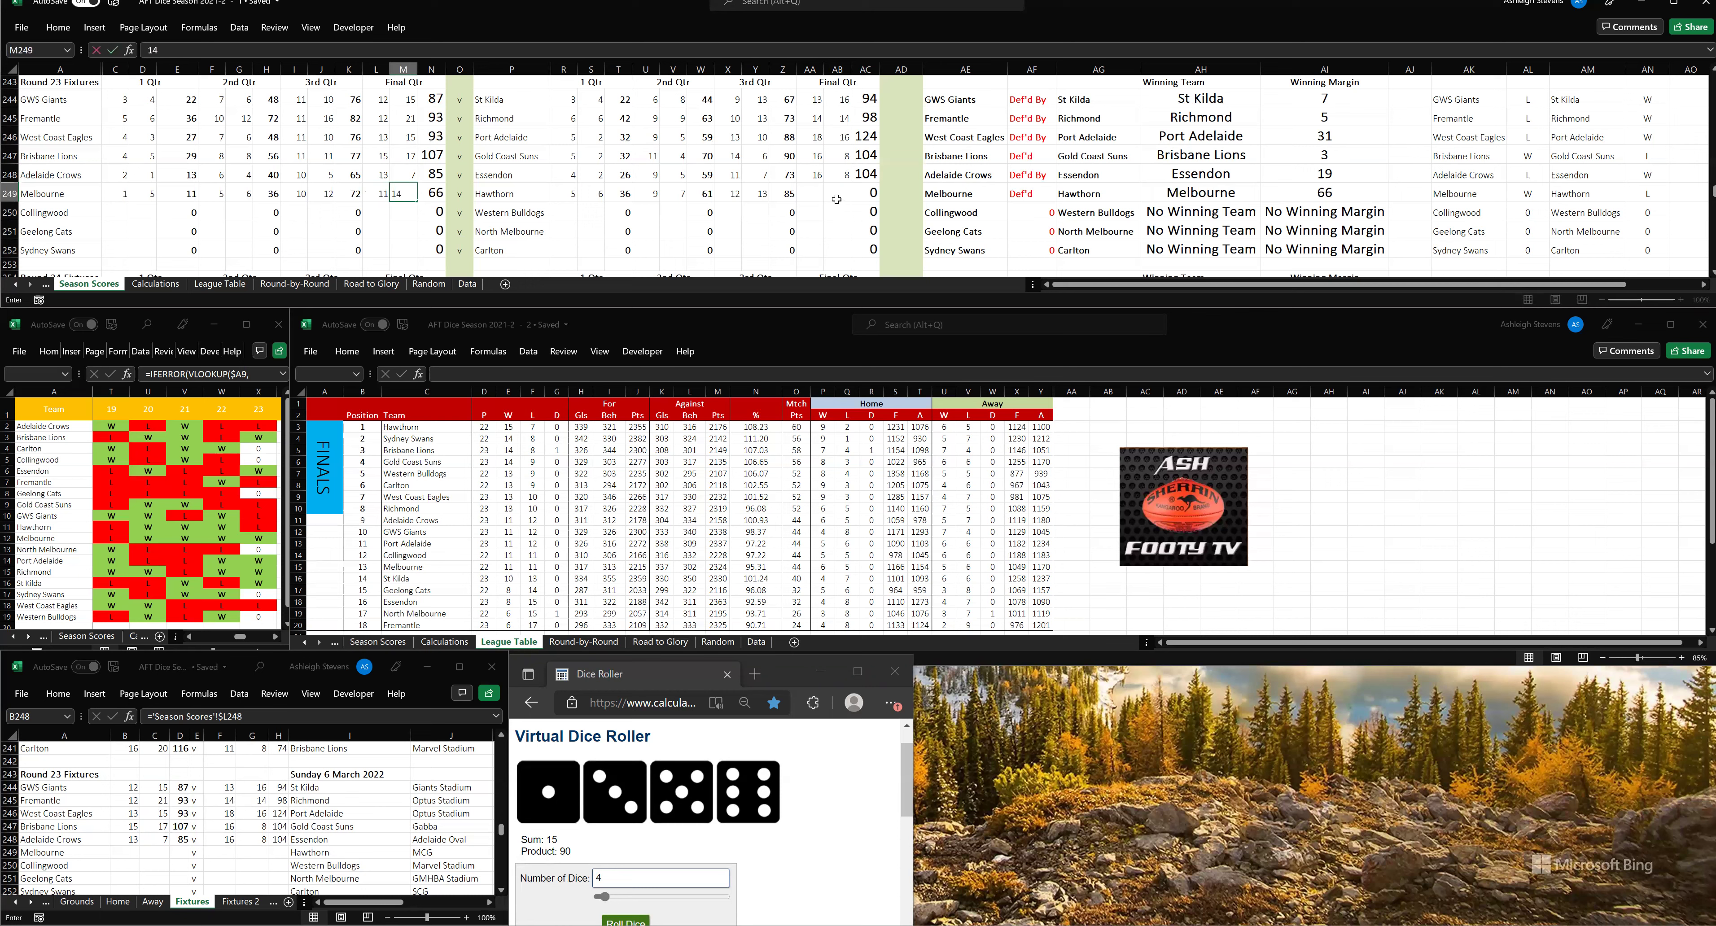
type("5")
- Enter Hawthorn's final-quarter score of 17 goals and 19 behinds
left_click(819, 194)
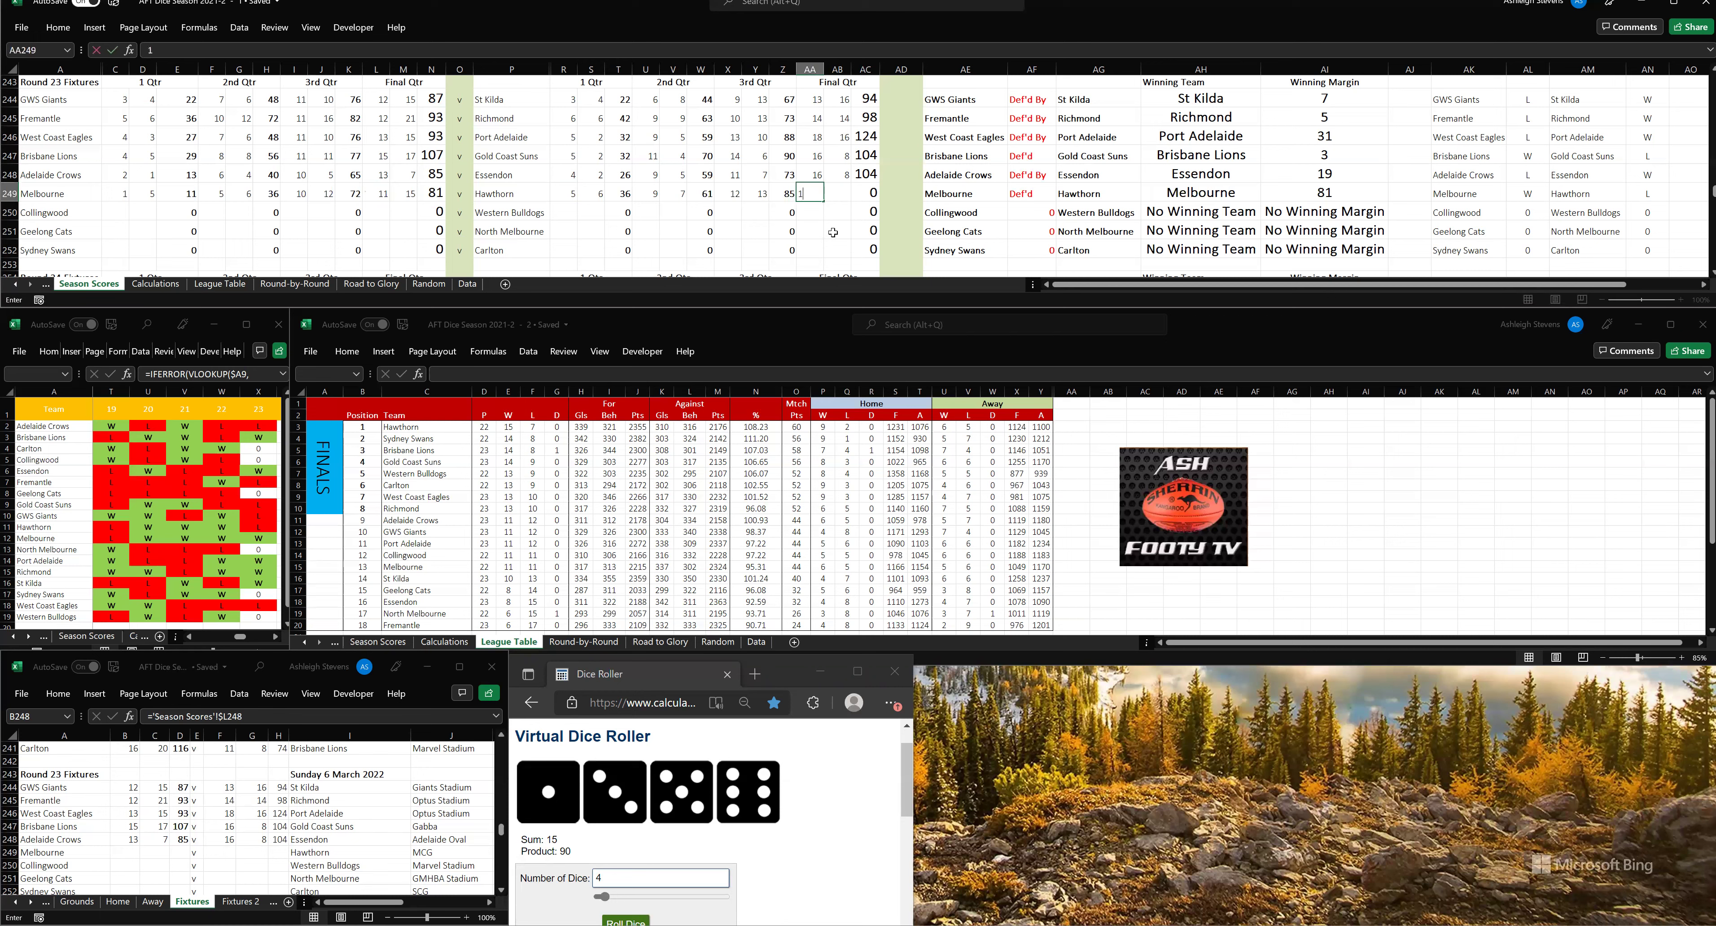
type("17")
key("Tab")
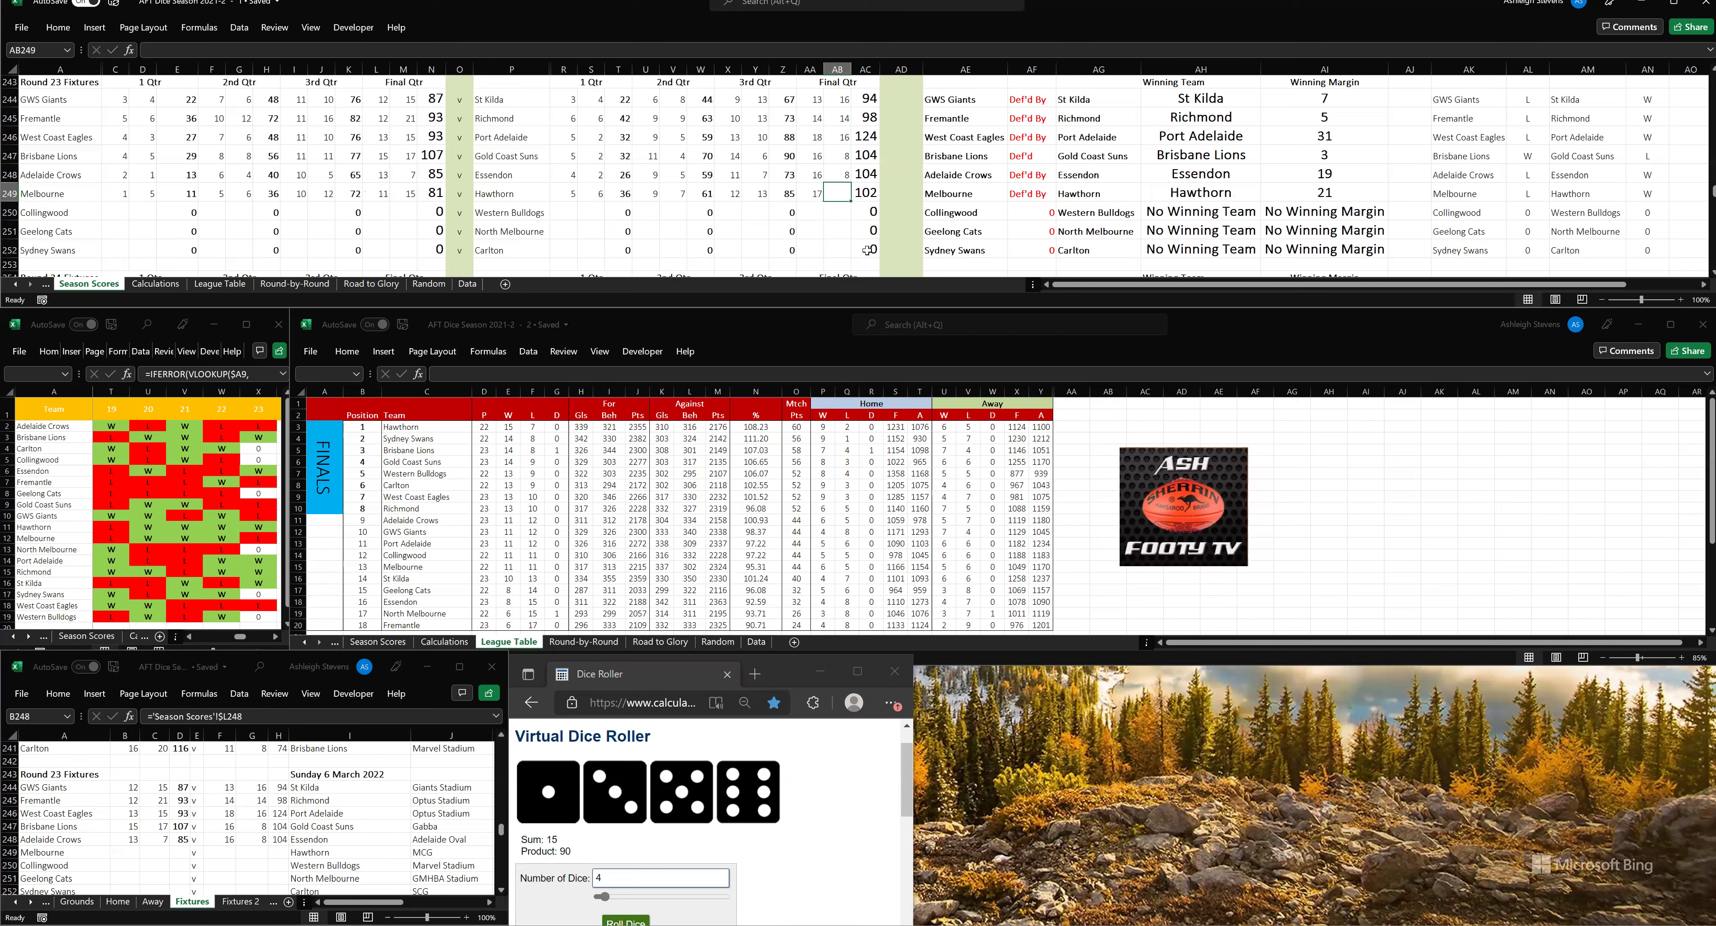
type("19")
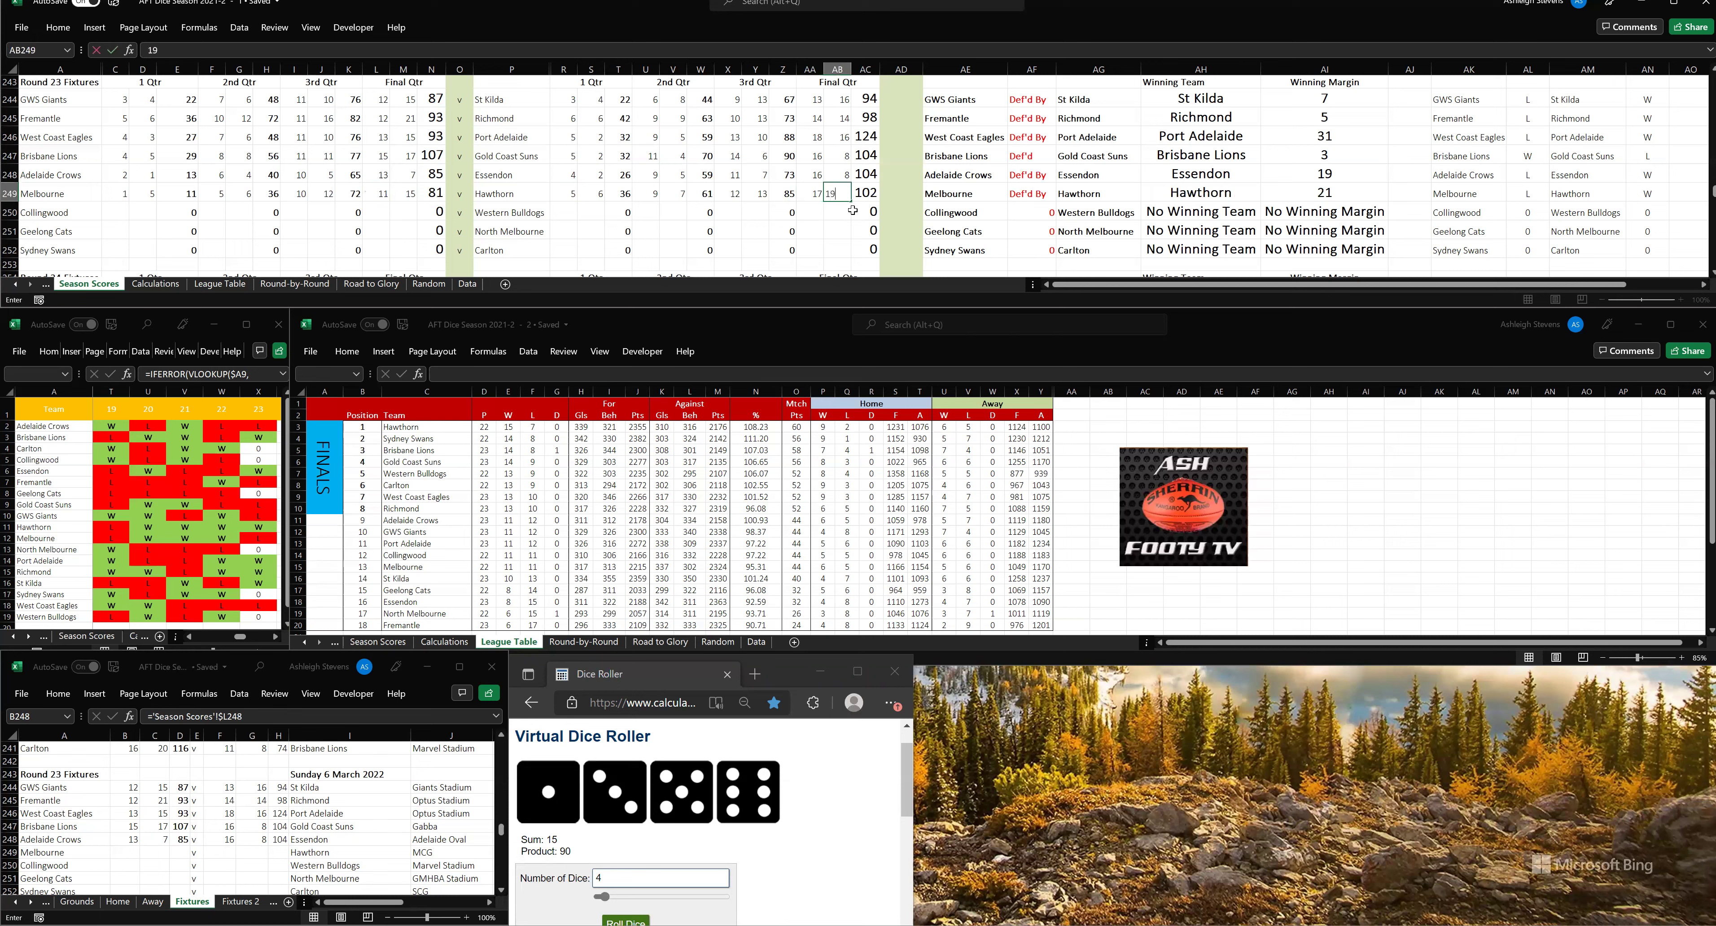
left_click(852, 210)
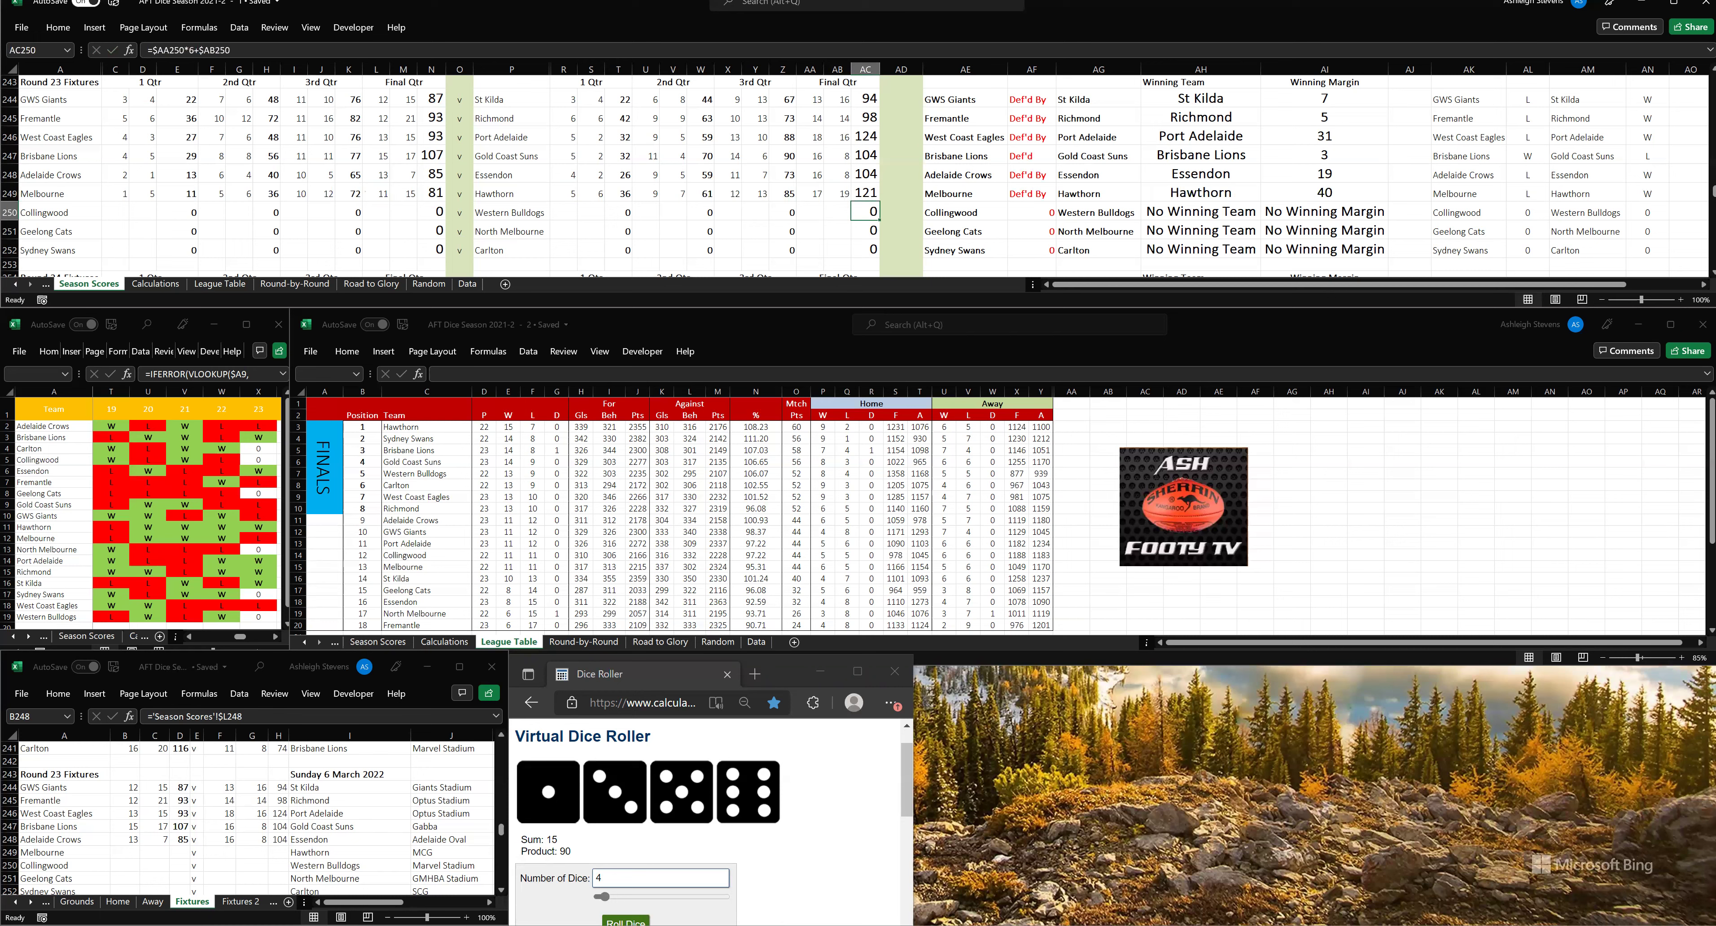
- Copy the Adelaide Crows v Essendon score links on the Fixtures sheet to the Melbourne v Hawthorn row below
left_click(124, 839)
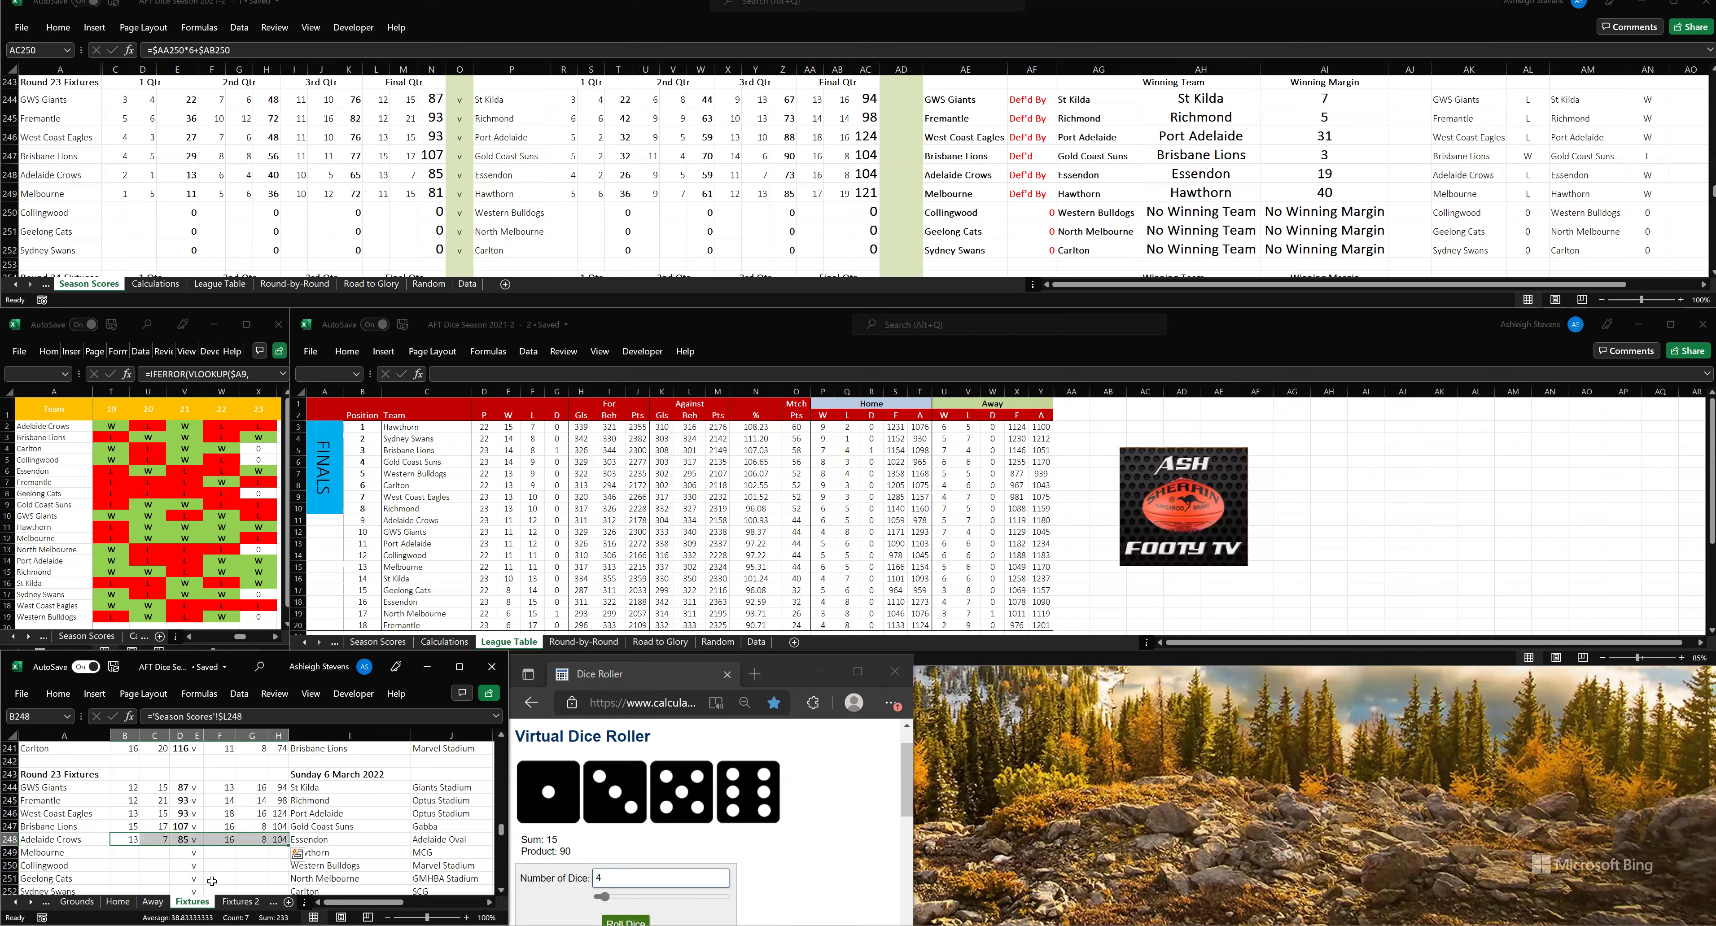
key("ctrl+c")
left_click(129, 851)
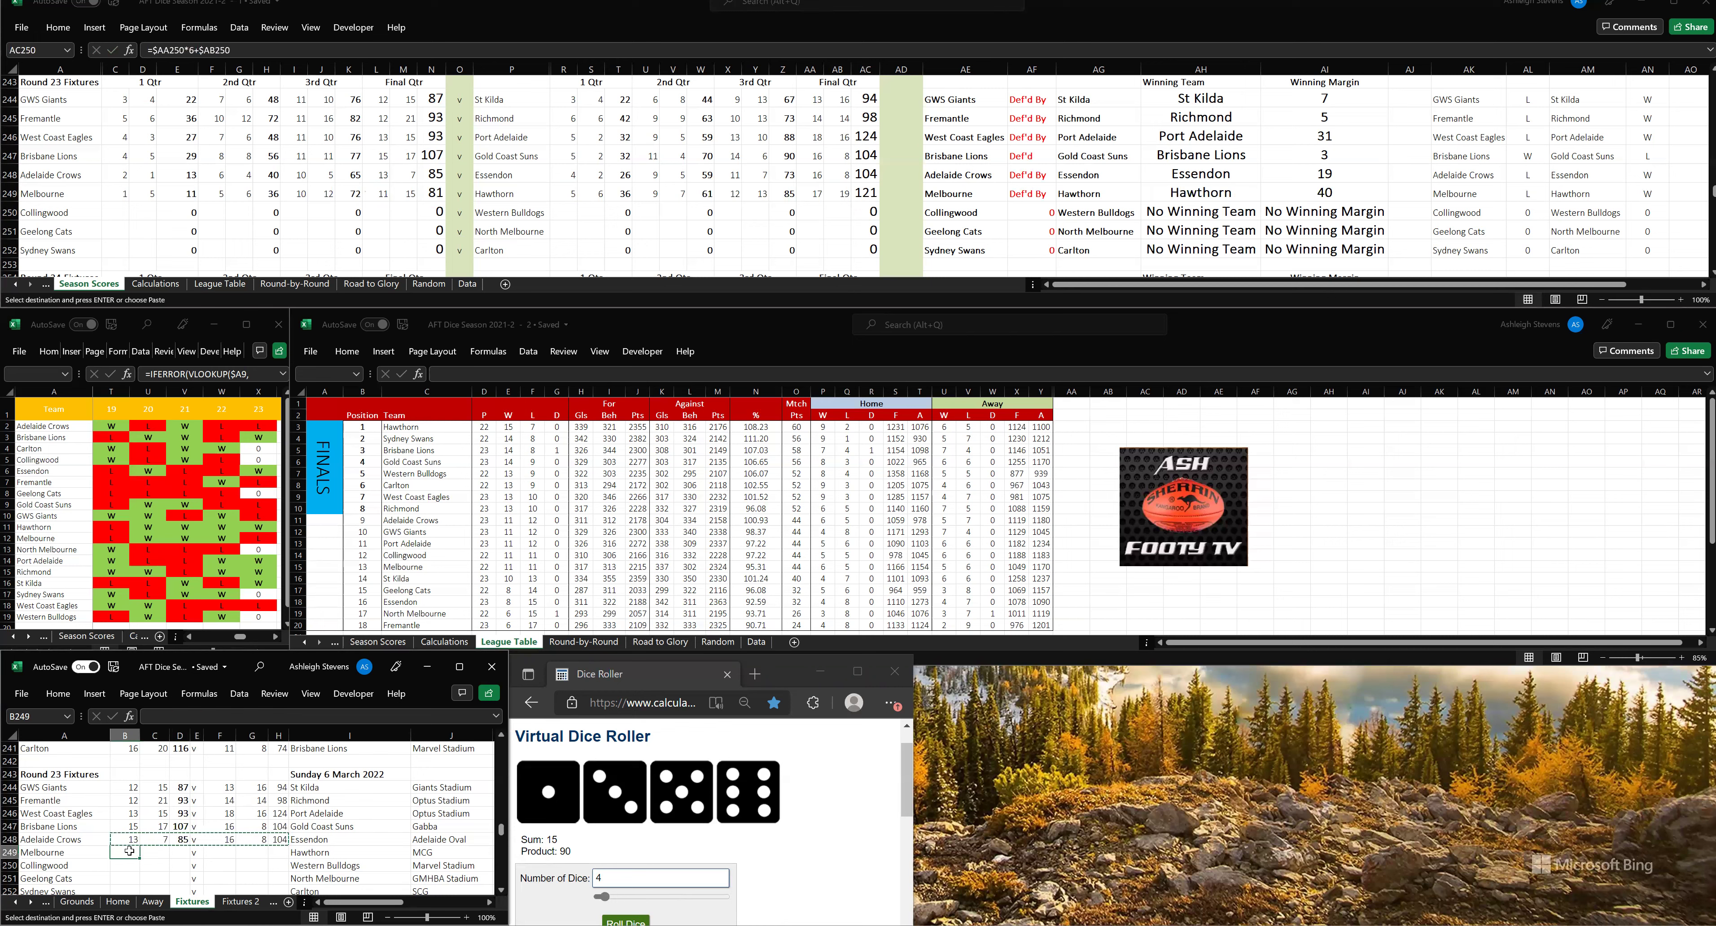
key("ctrl+v")
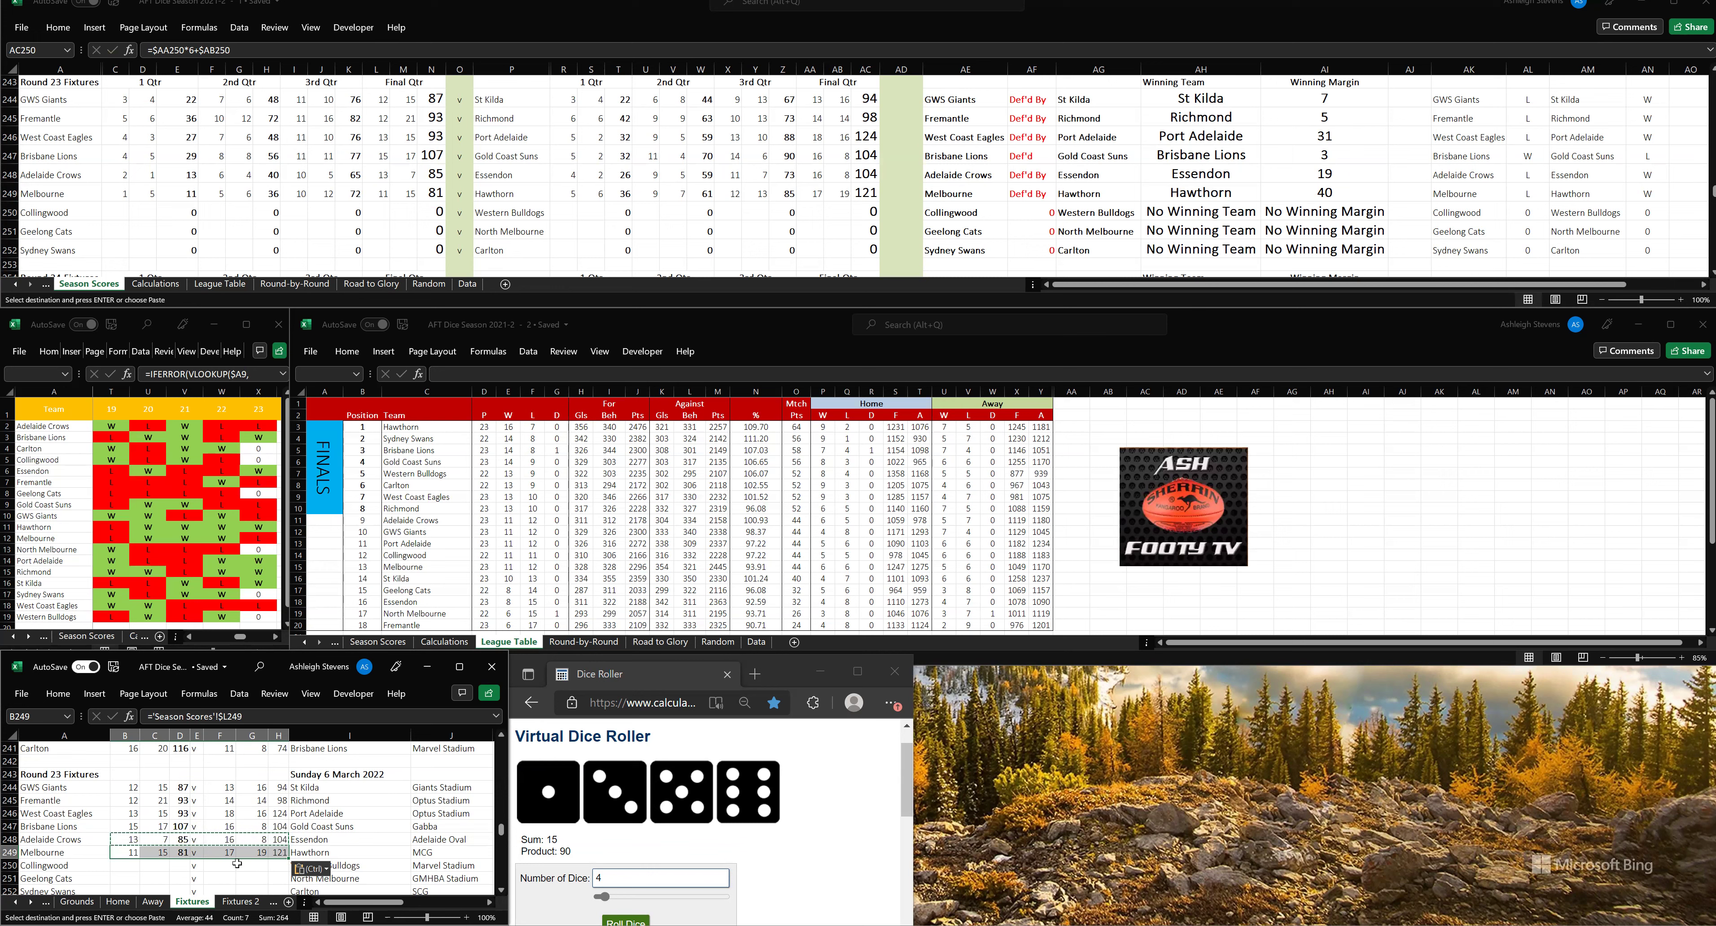
- Roll the four dice and enter Collingwood's first-quarter score as 4 goals and 3 behinds
left_click(628, 907)
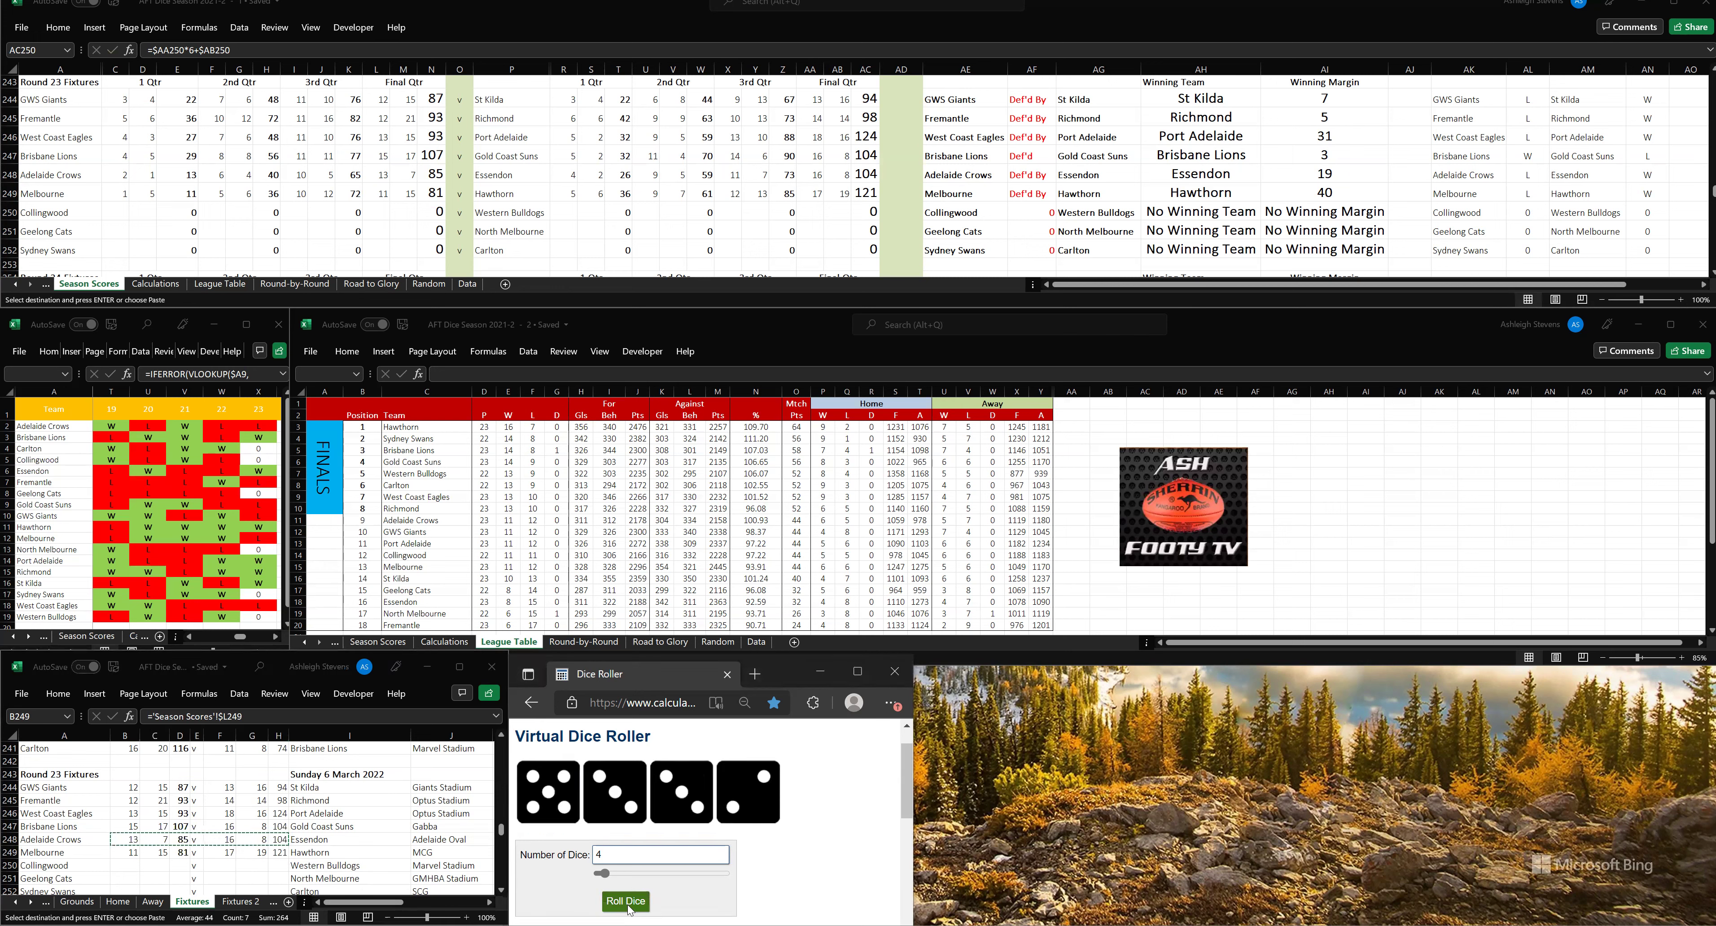
left_click(116, 210)
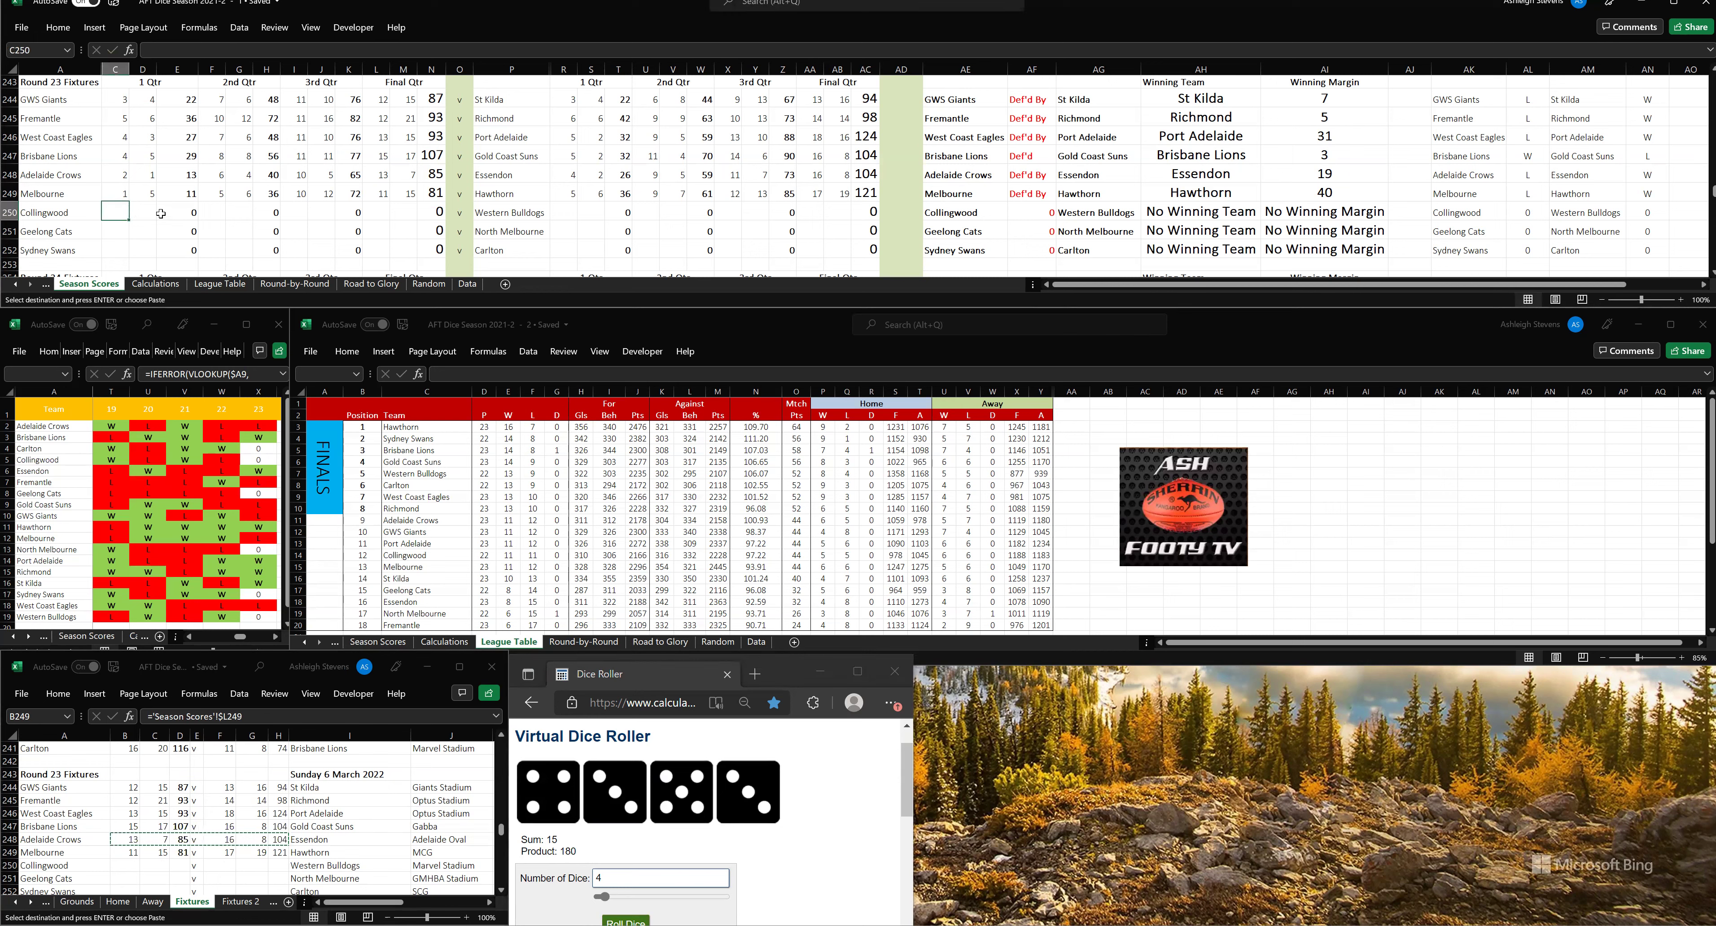
type("4")
key("Tab")
type("3")
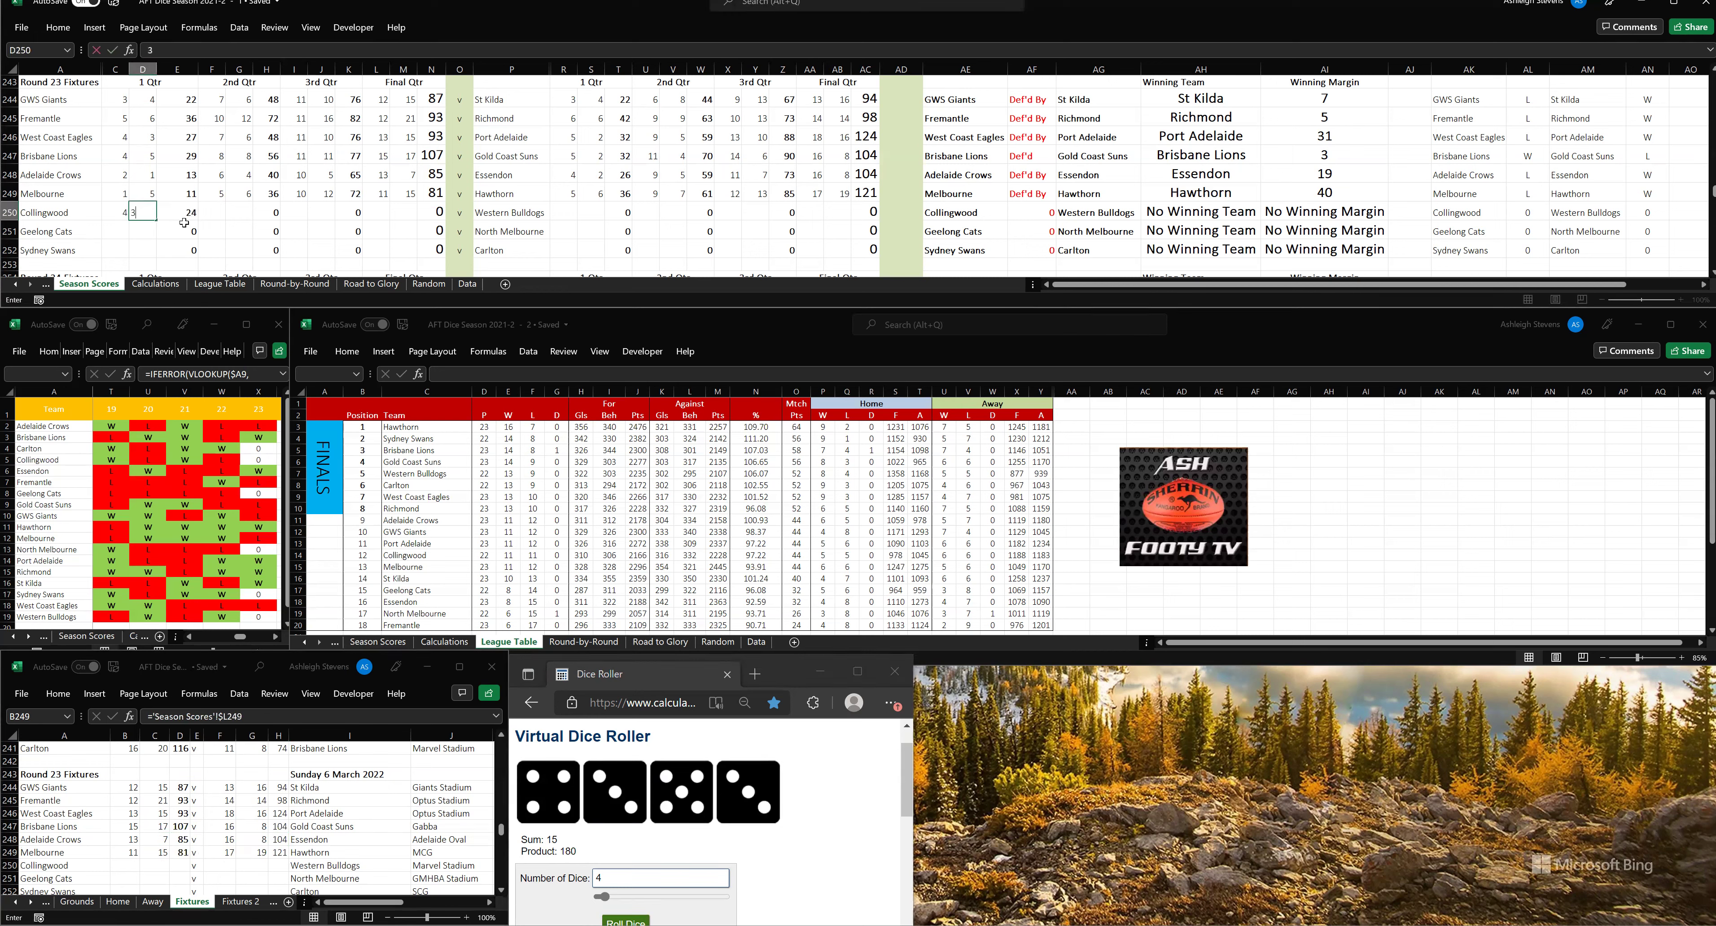
- Enter the Western Bulldogs' first-quarter score of 5 goals and 3 behinds
left_click(567, 213)
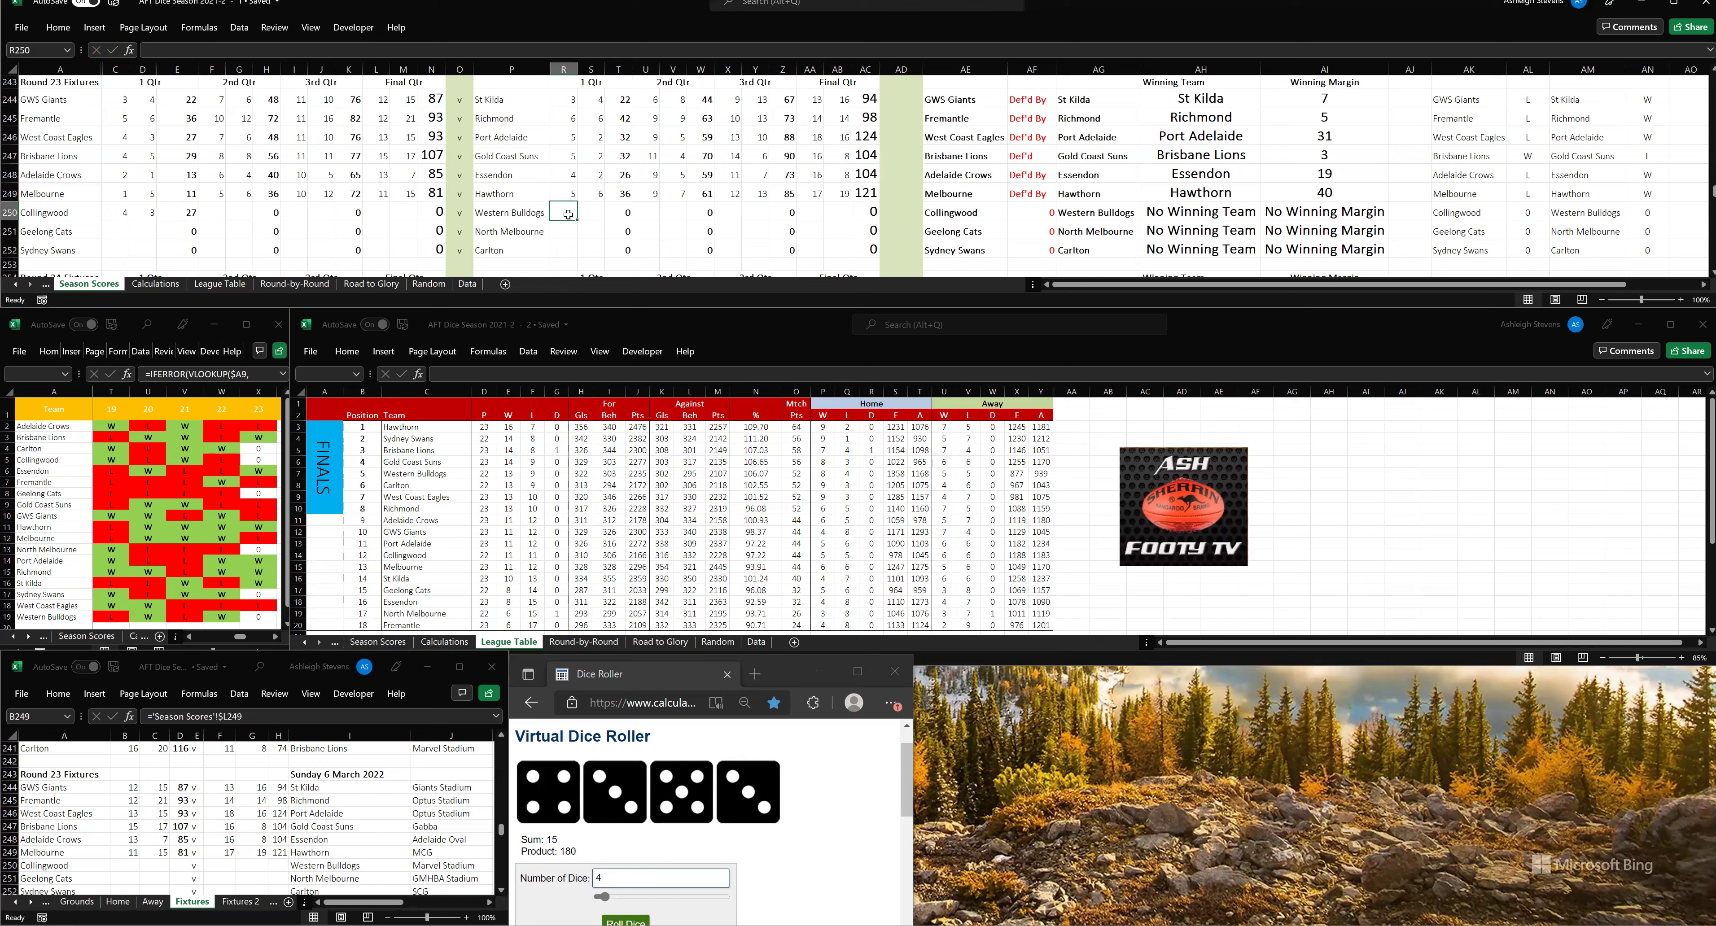
type("5")
key("Tab")
type("3")
left_click(647, 213)
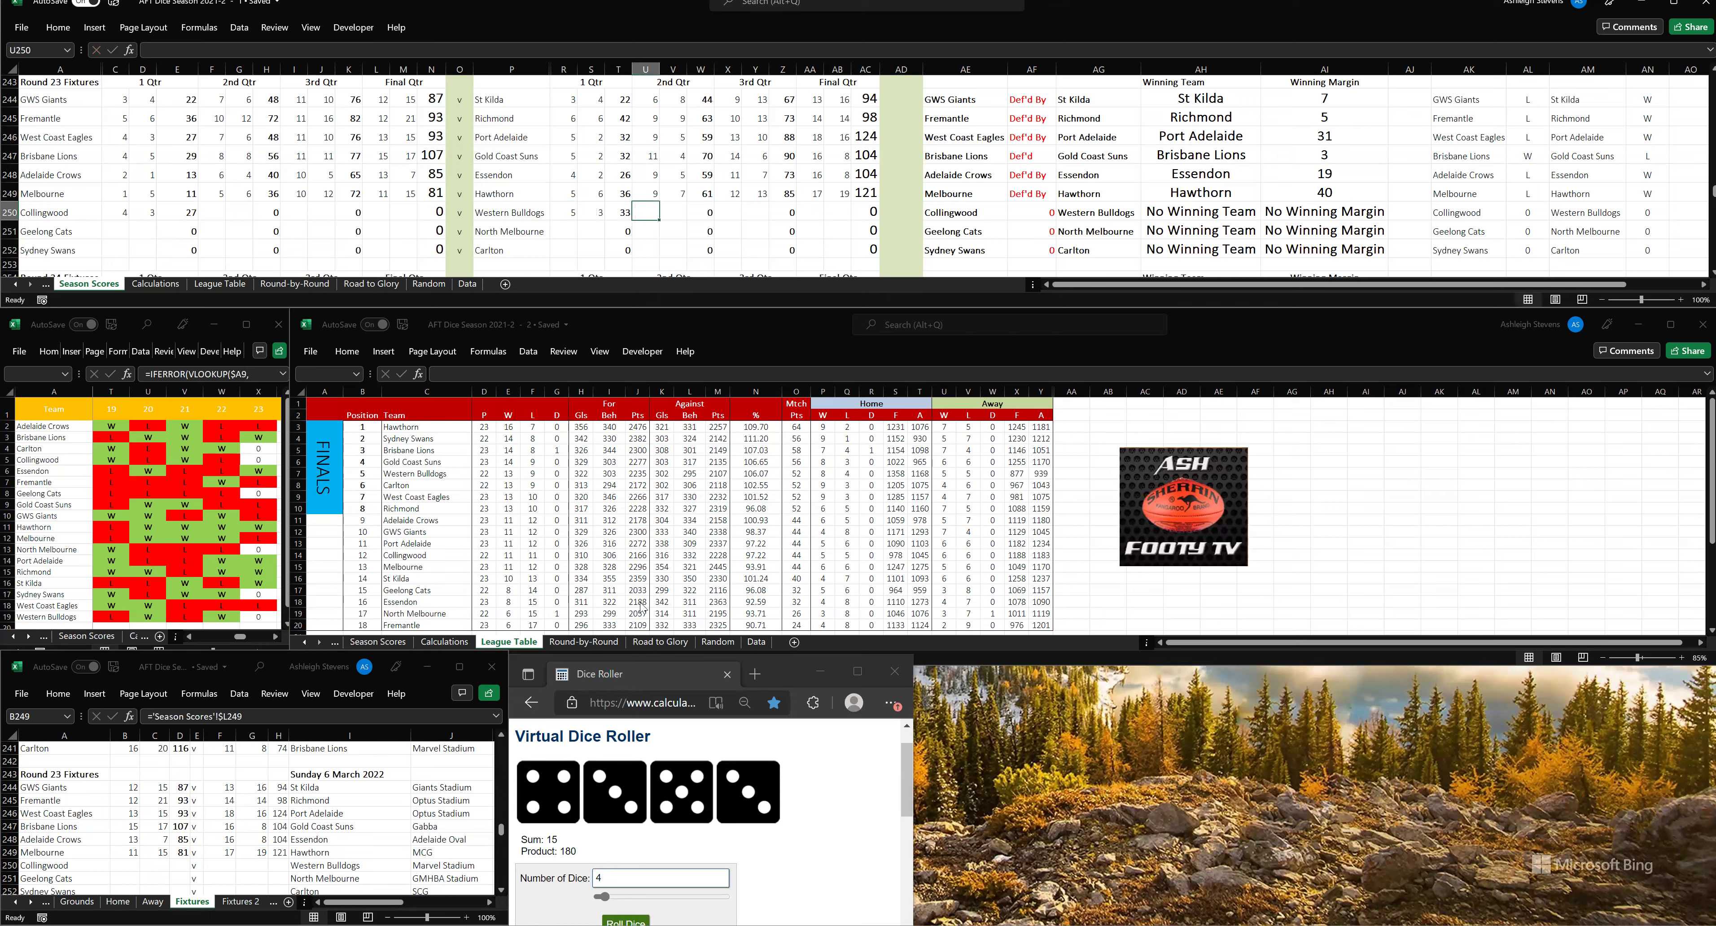
- Roll the four dice and enter Collingwood's second-quarter score as 5 goals and 5 behinds
left_click(629, 918)
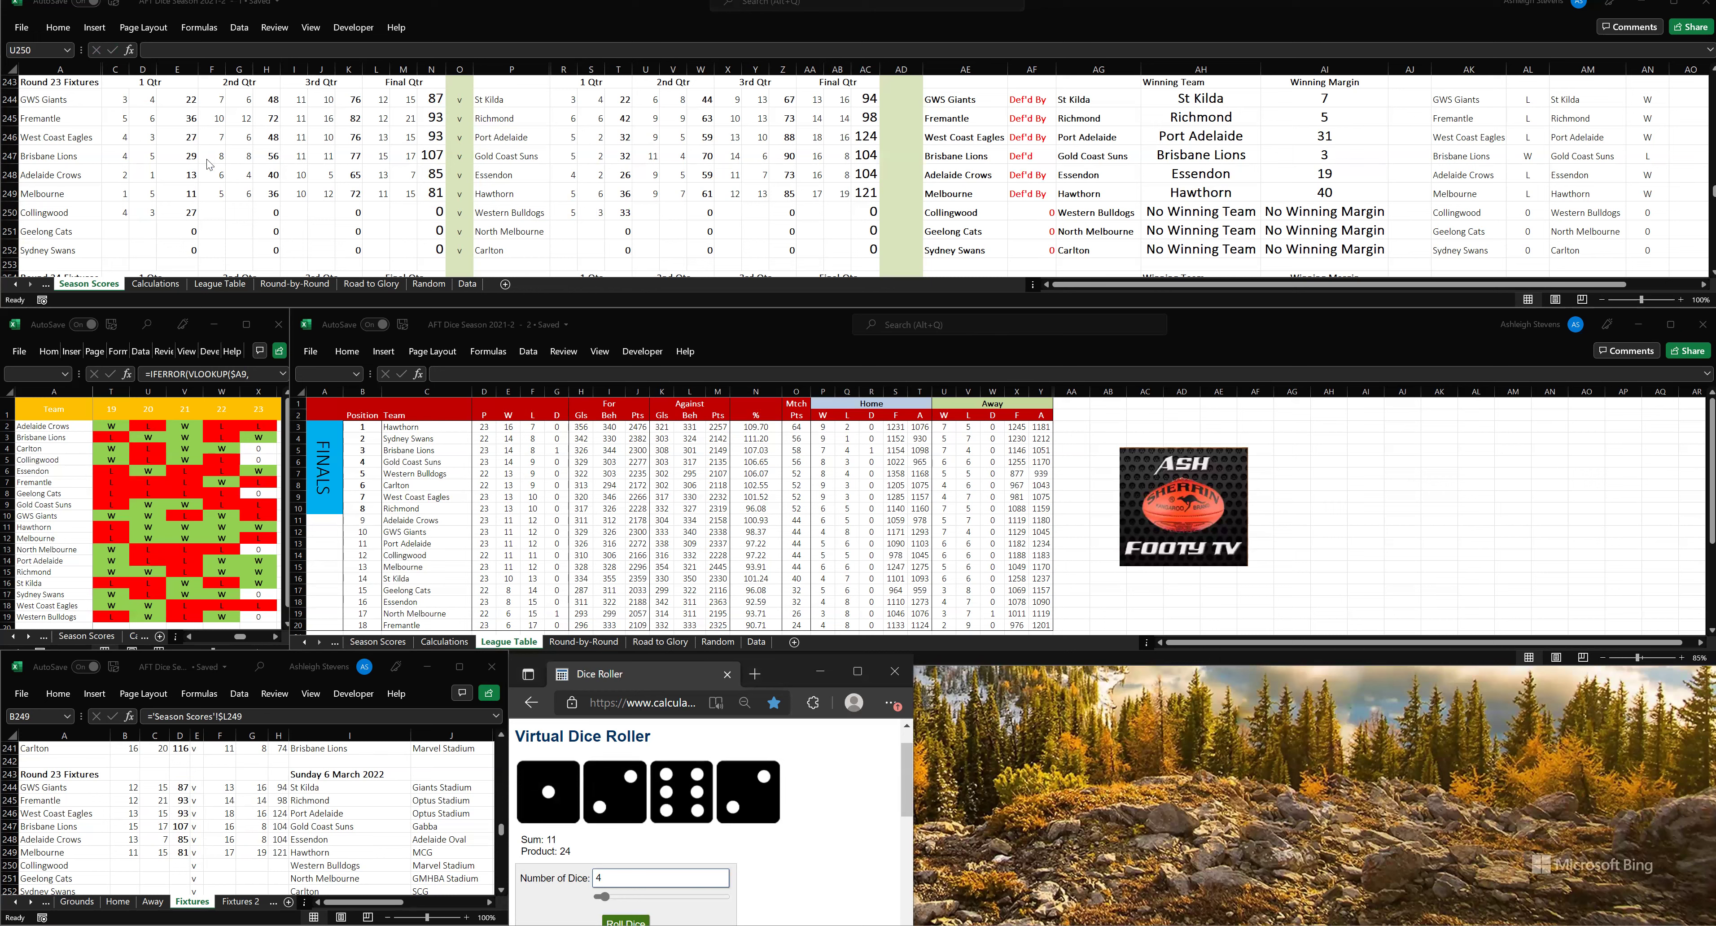
left_click(217, 211)
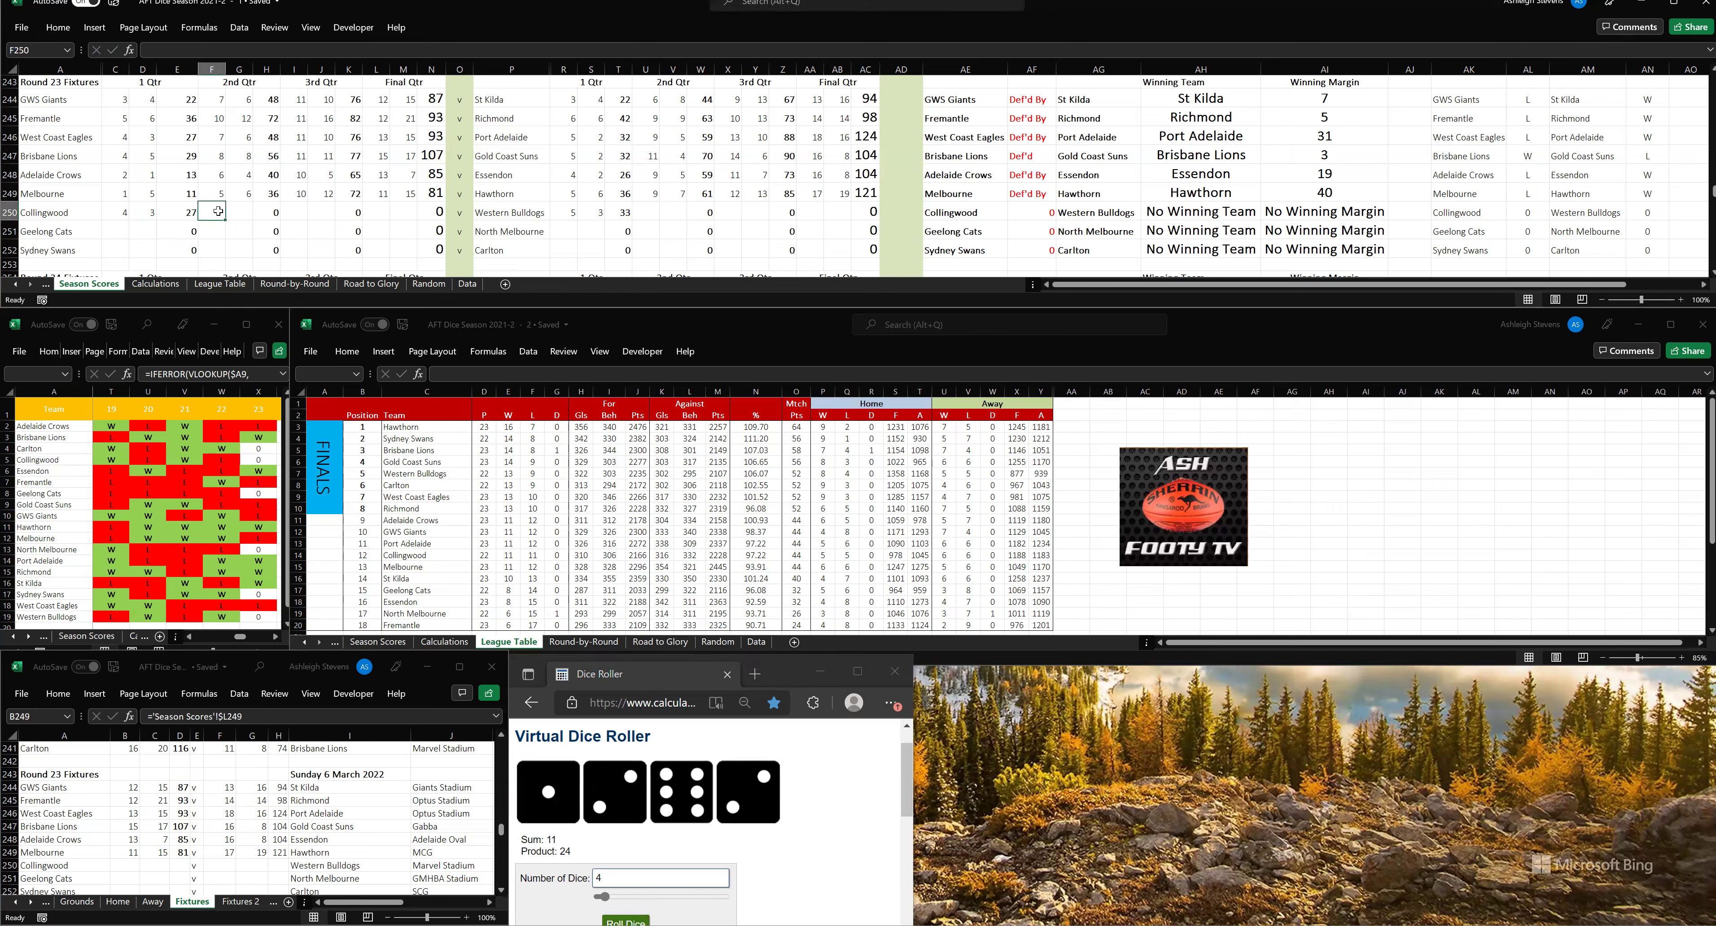
type("5")
key("Tab")
type("5")
- Enter the Western Bulldogs' second-quarter score of 11 goals and 5 behinds
left_click(654, 213)
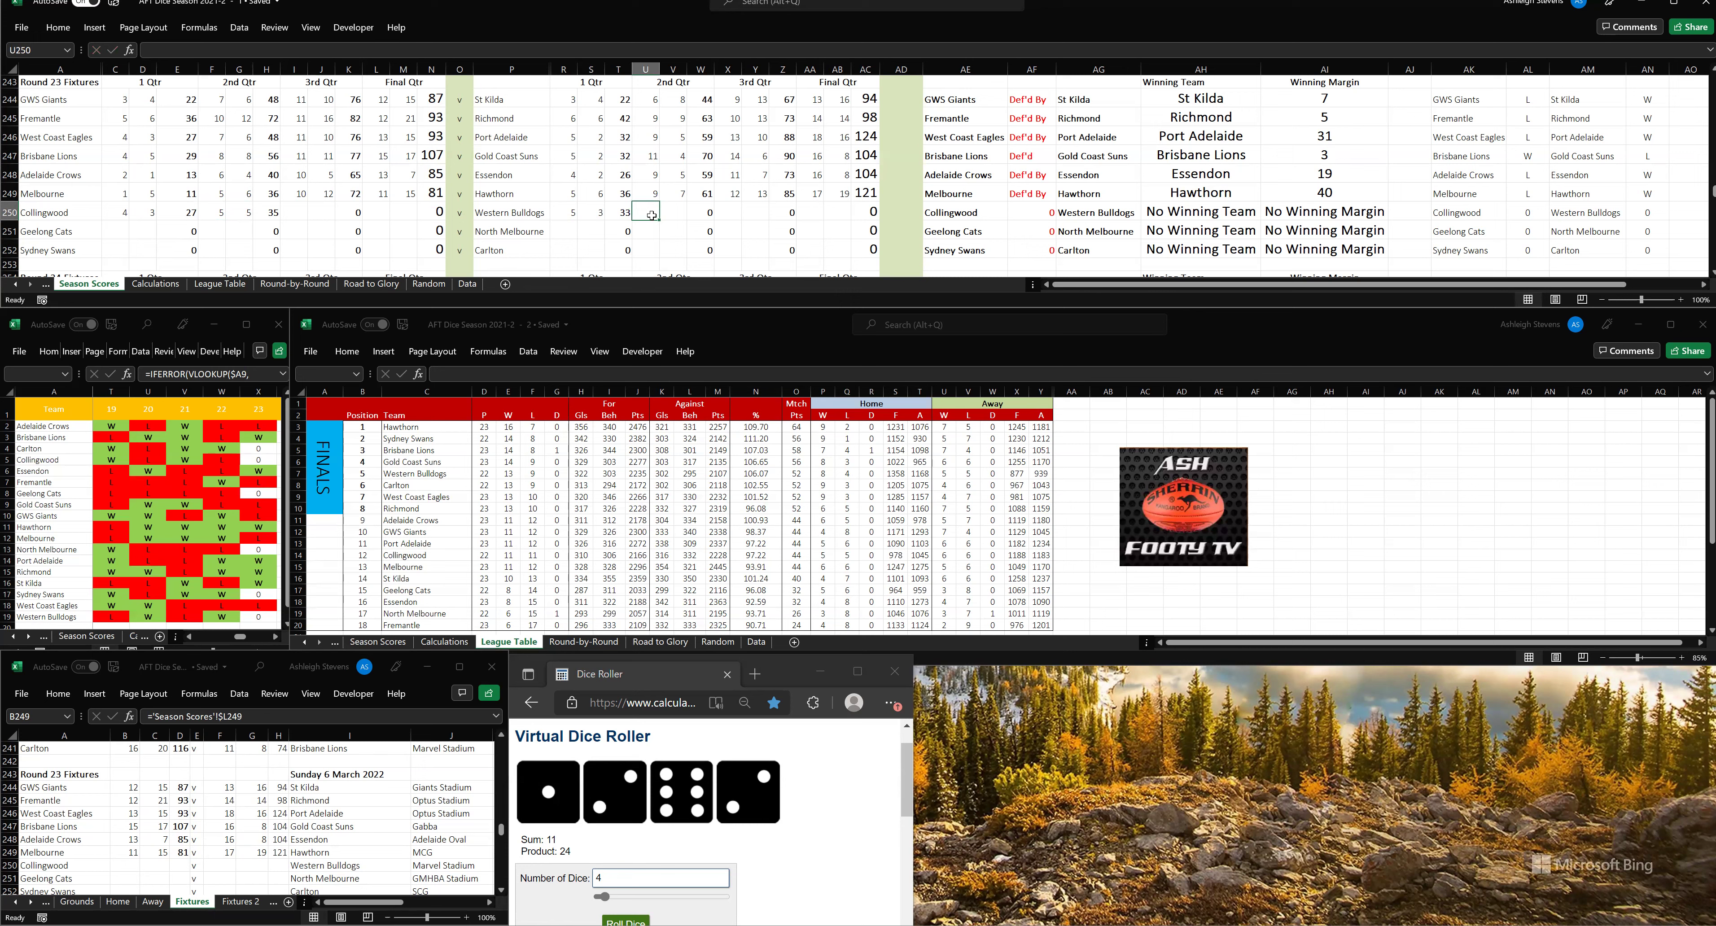
type("11")
key("Tab")
type("5")
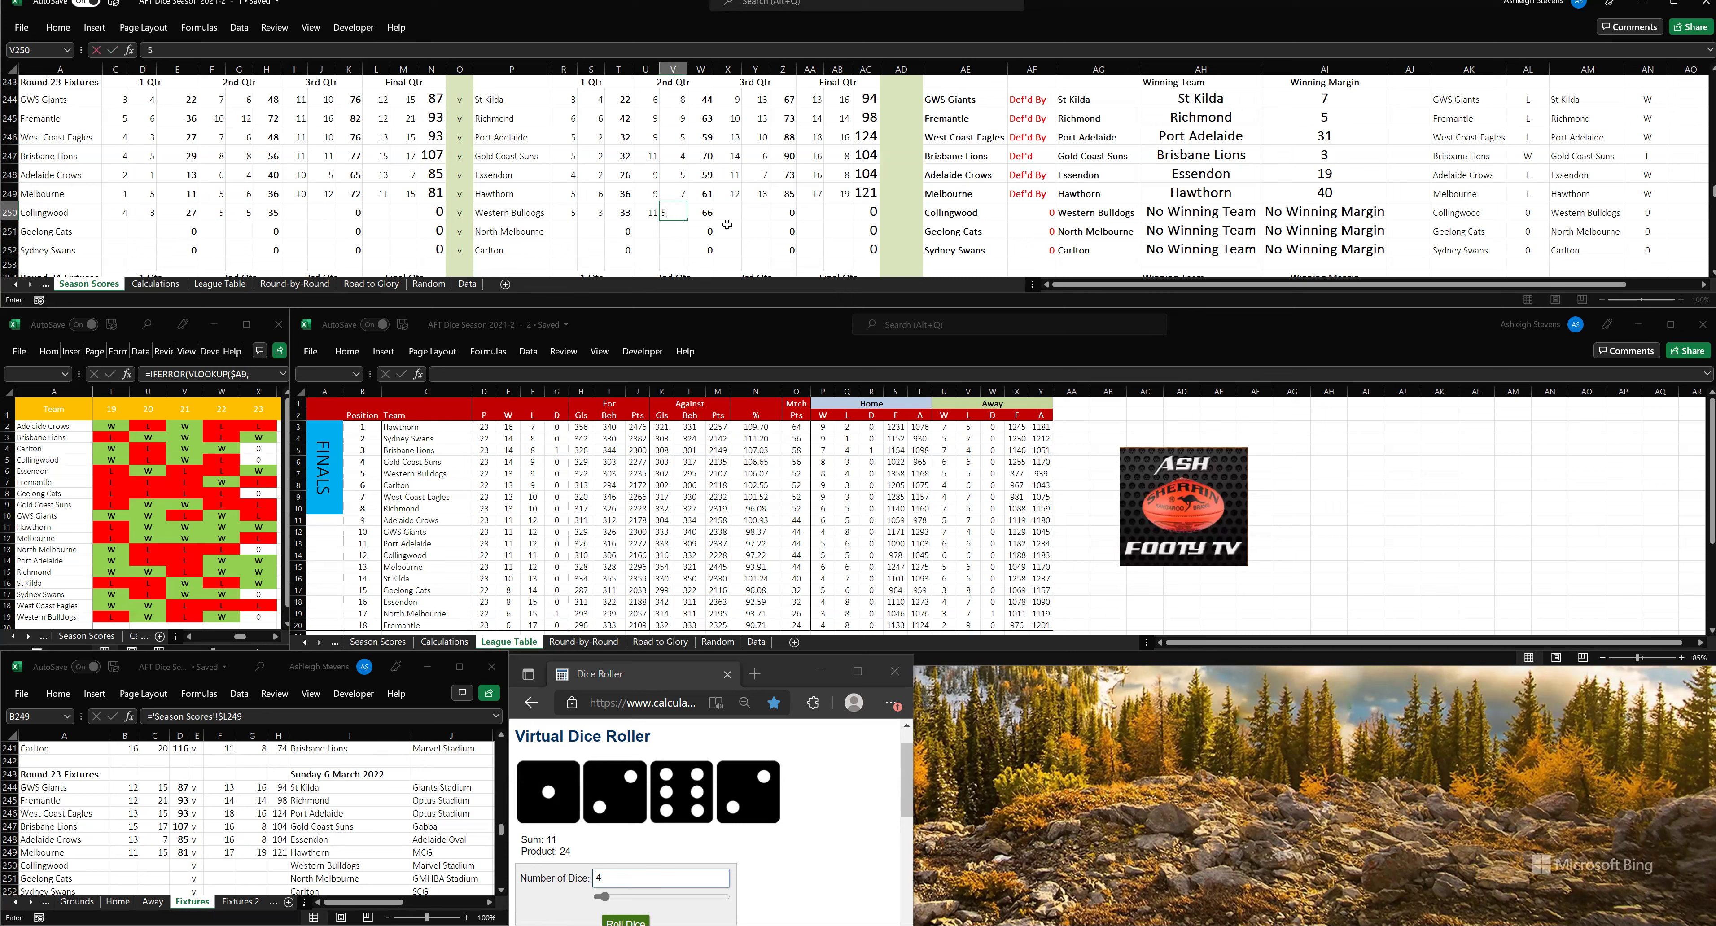
left_click(727, 227)
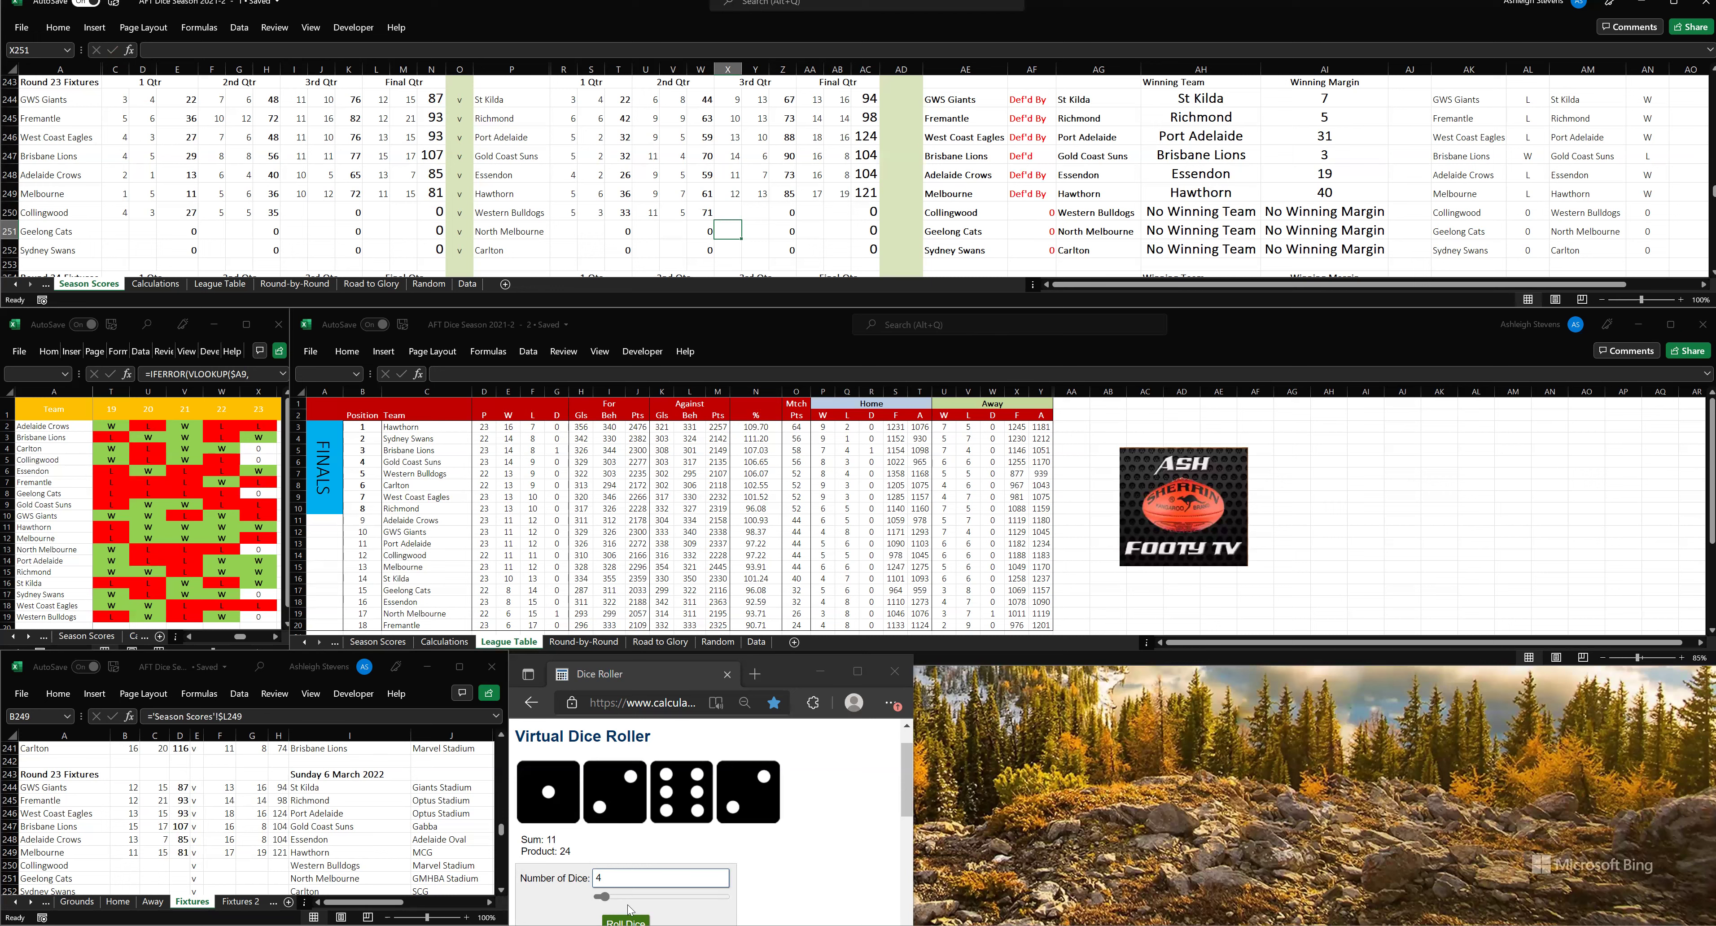
- Roll the four dice and enter Collingwood's third-quarter score as 11 goals and 6 behinds
left_click(629, 919)
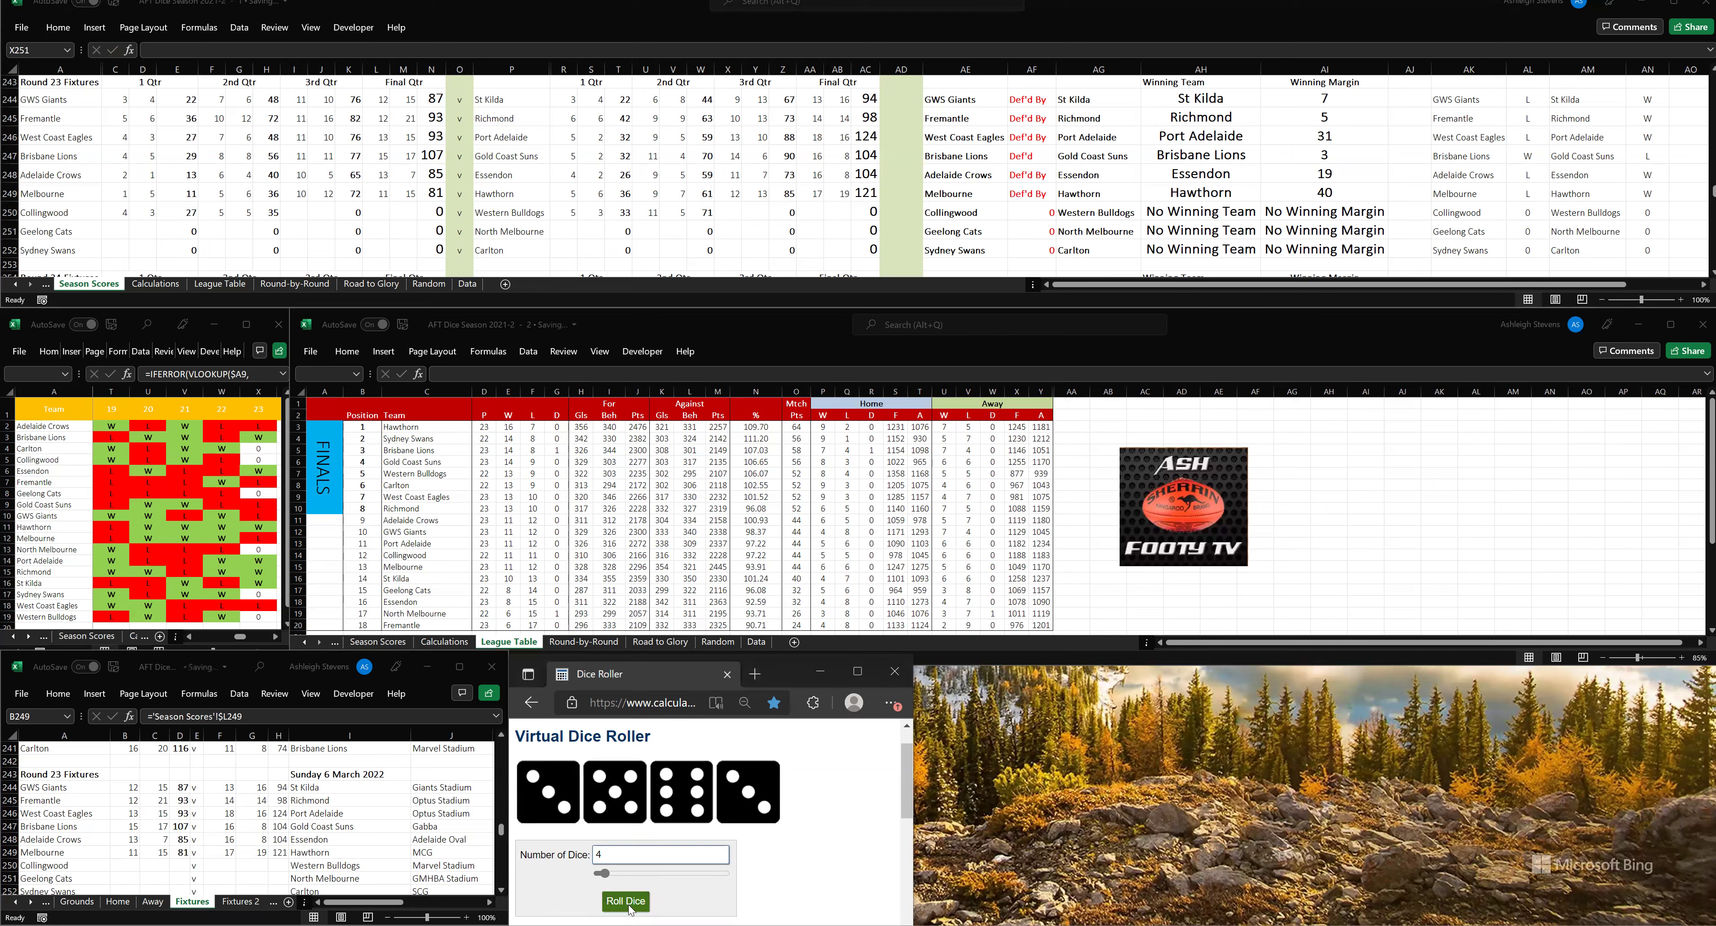
left_click(342, 346)
left_click(293, 215)
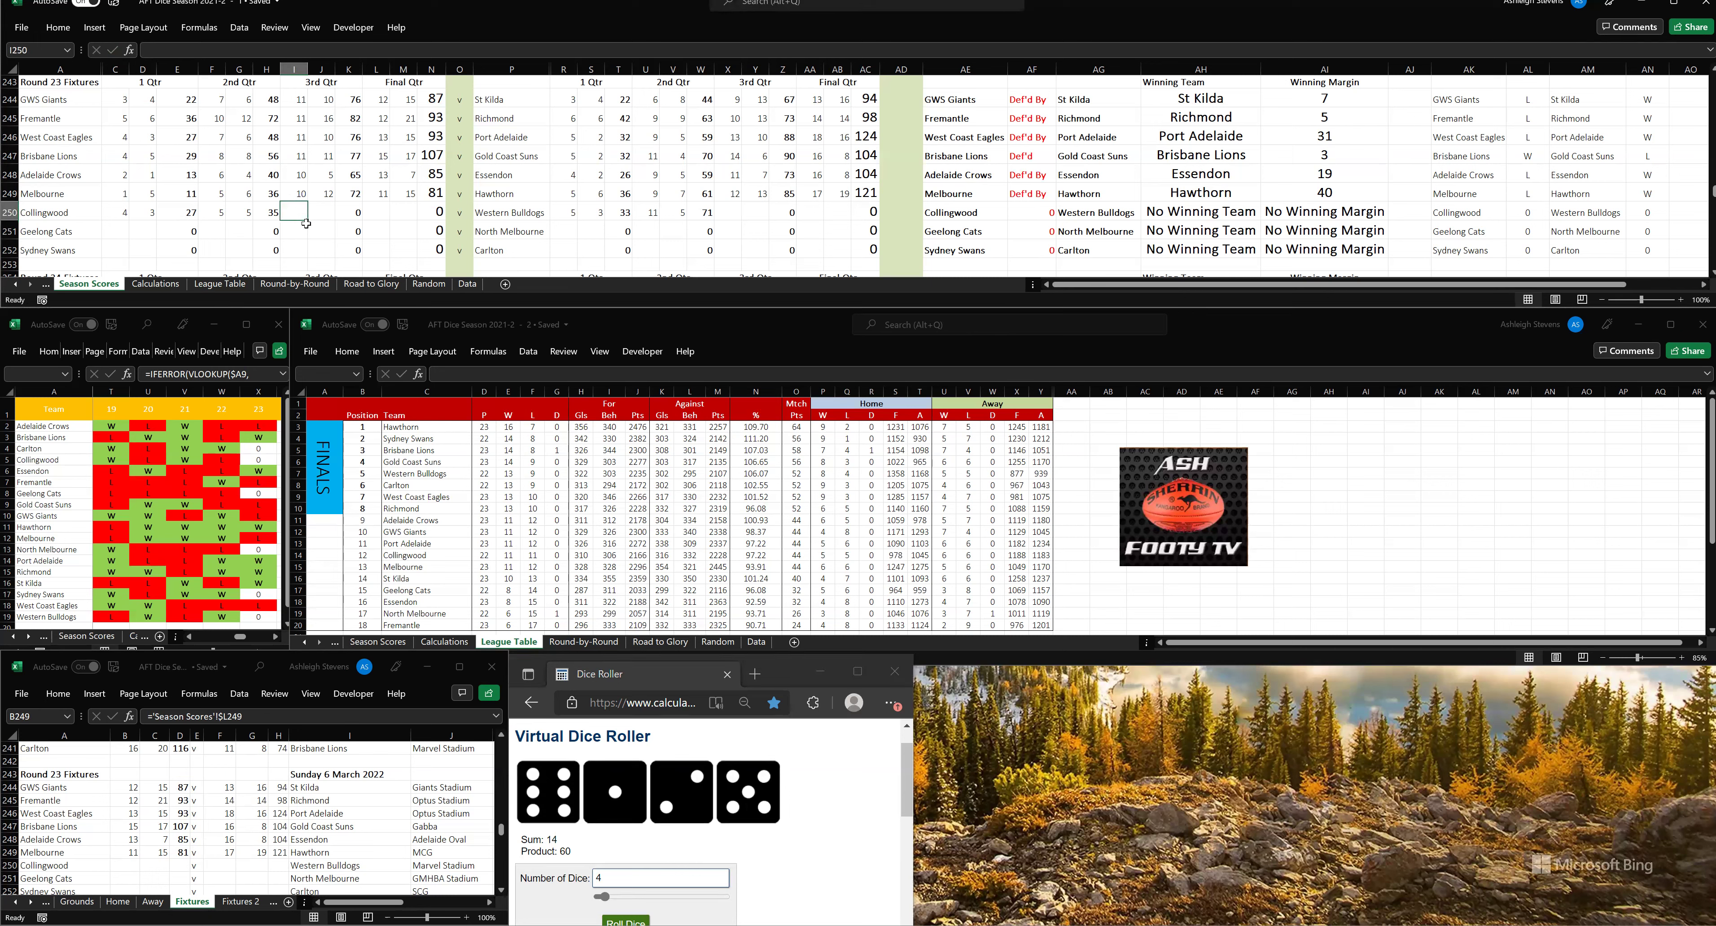
type("11")
key("Tab")
type("6")
- Enter the Western Bulldogs' third-quarter score of 13 goals and 10 behinds
left_click(732, 210)
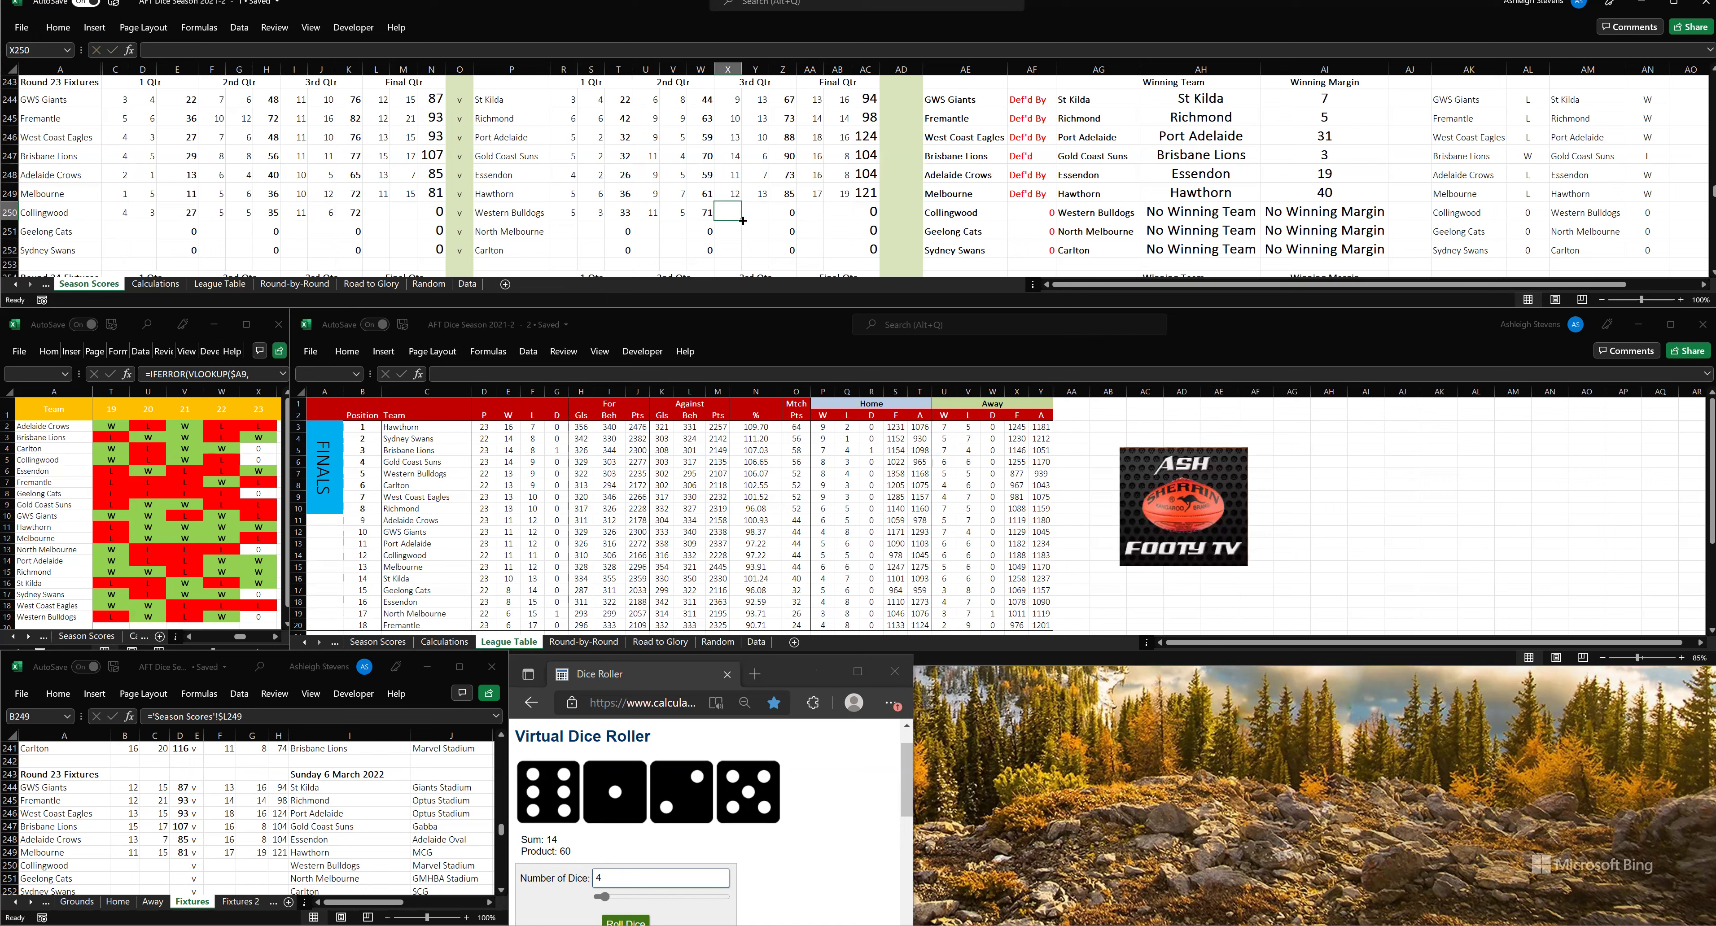
type("13")
key("Tab")
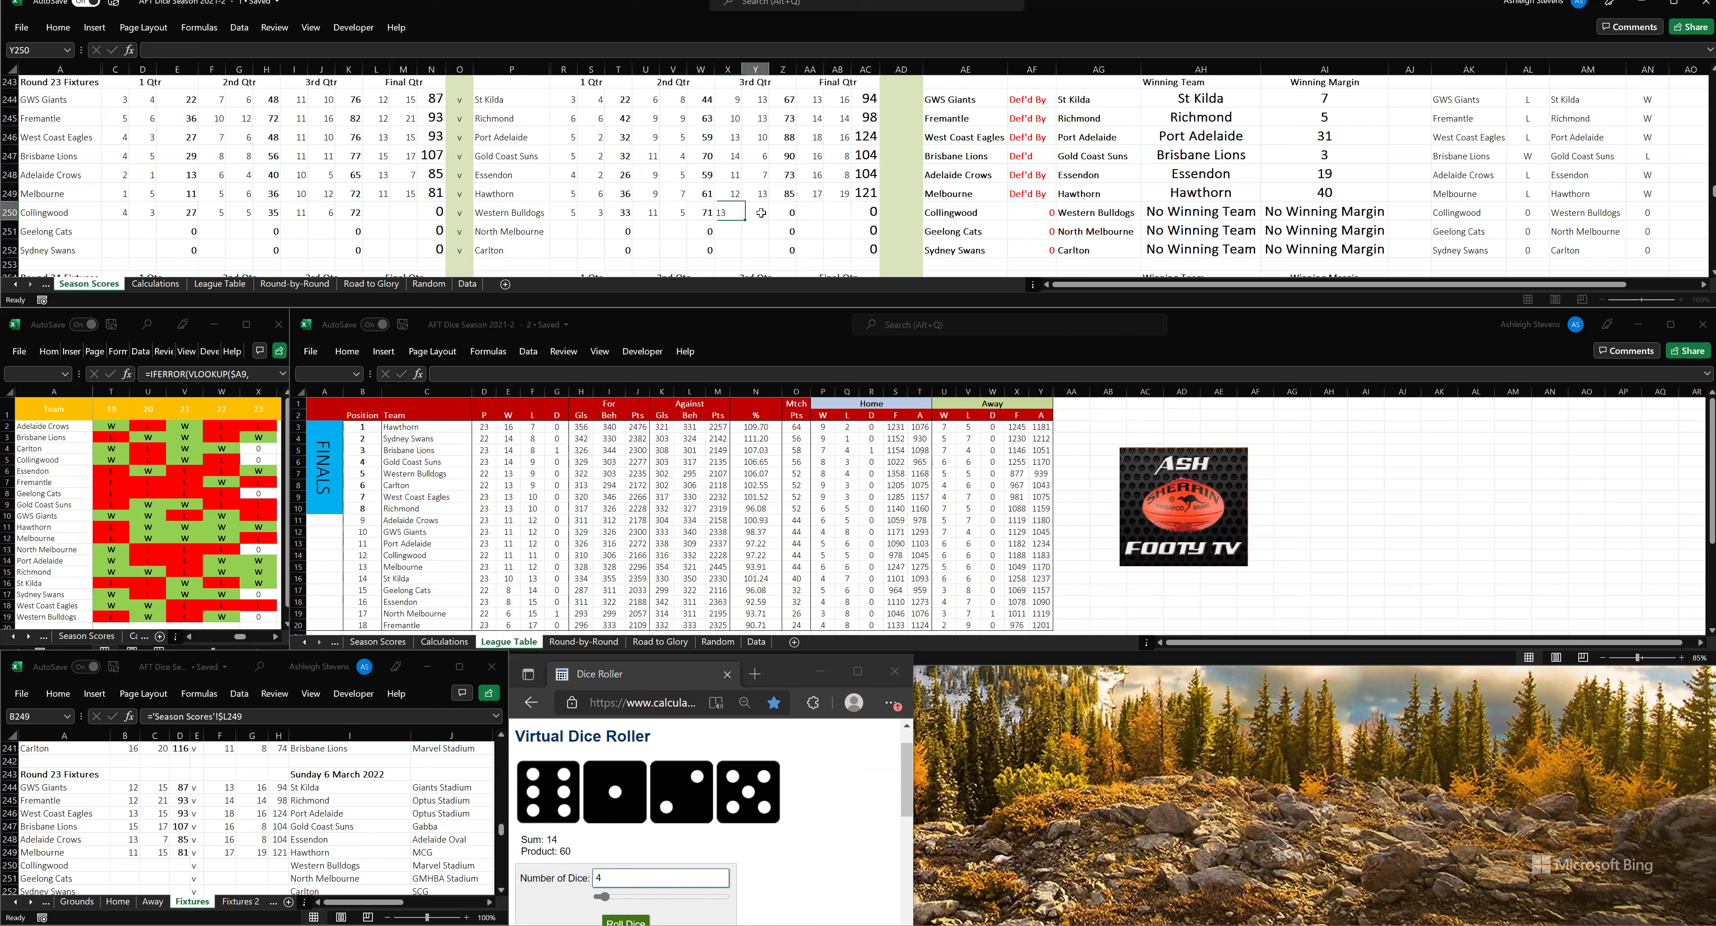
type("10")
left_click(783, 265)
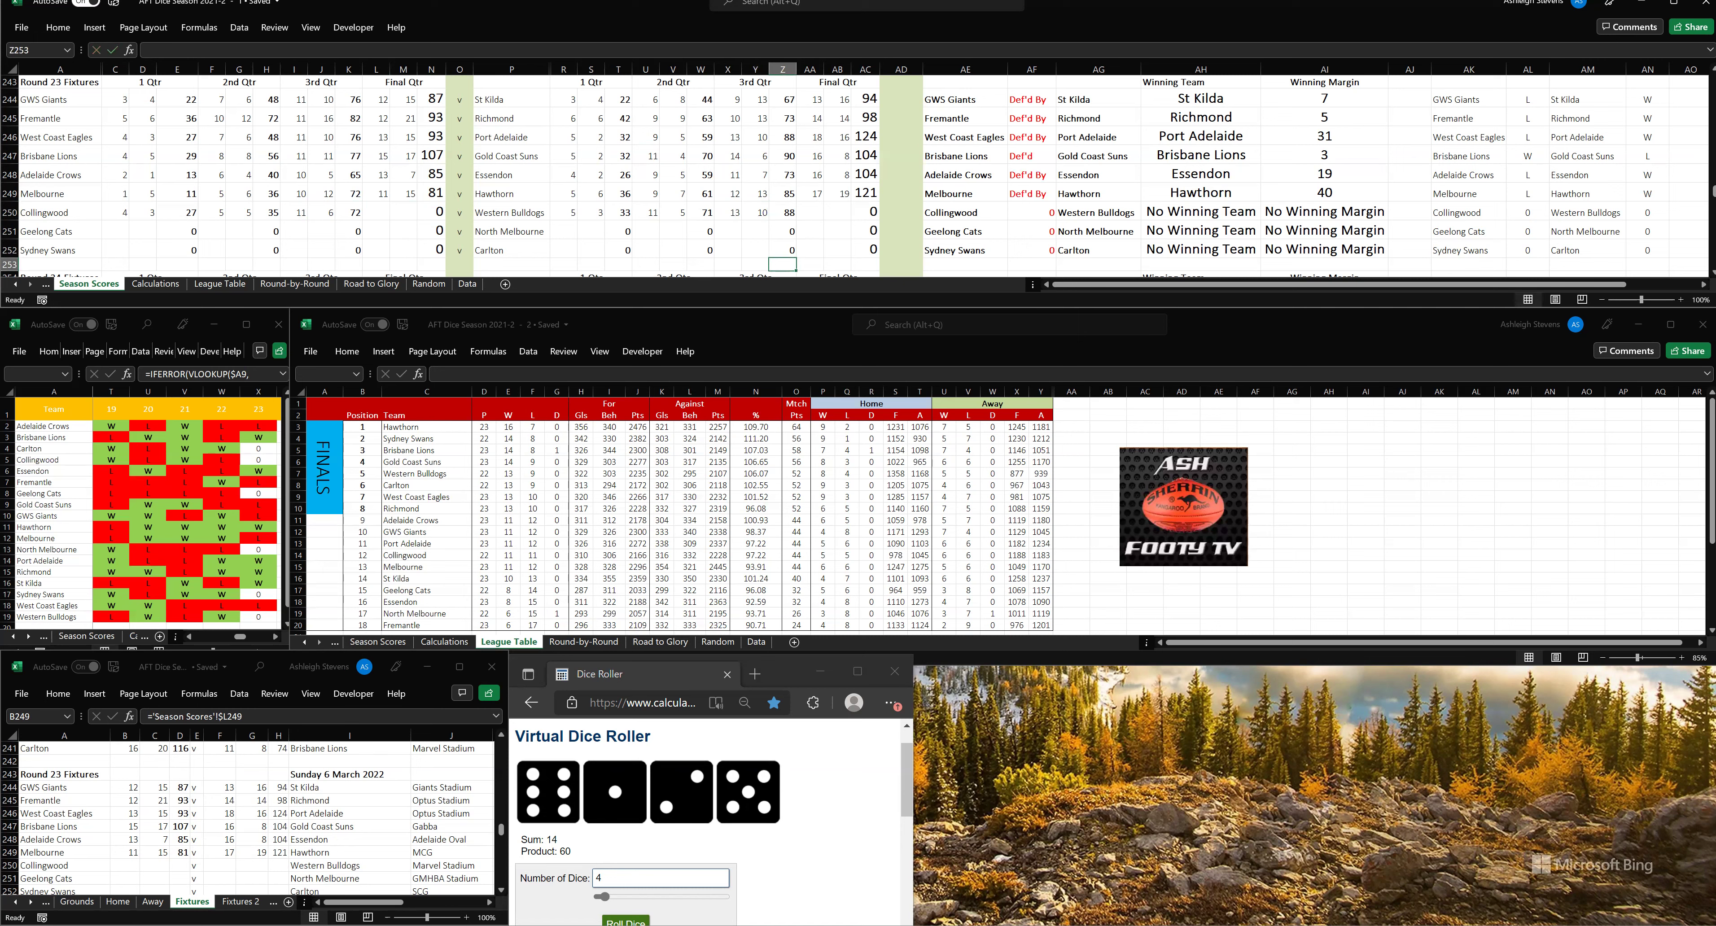
- Roll the four dice and enter Collingwood's final-quarter score as 12 goals and 8 behinds
left_click(626, 918)
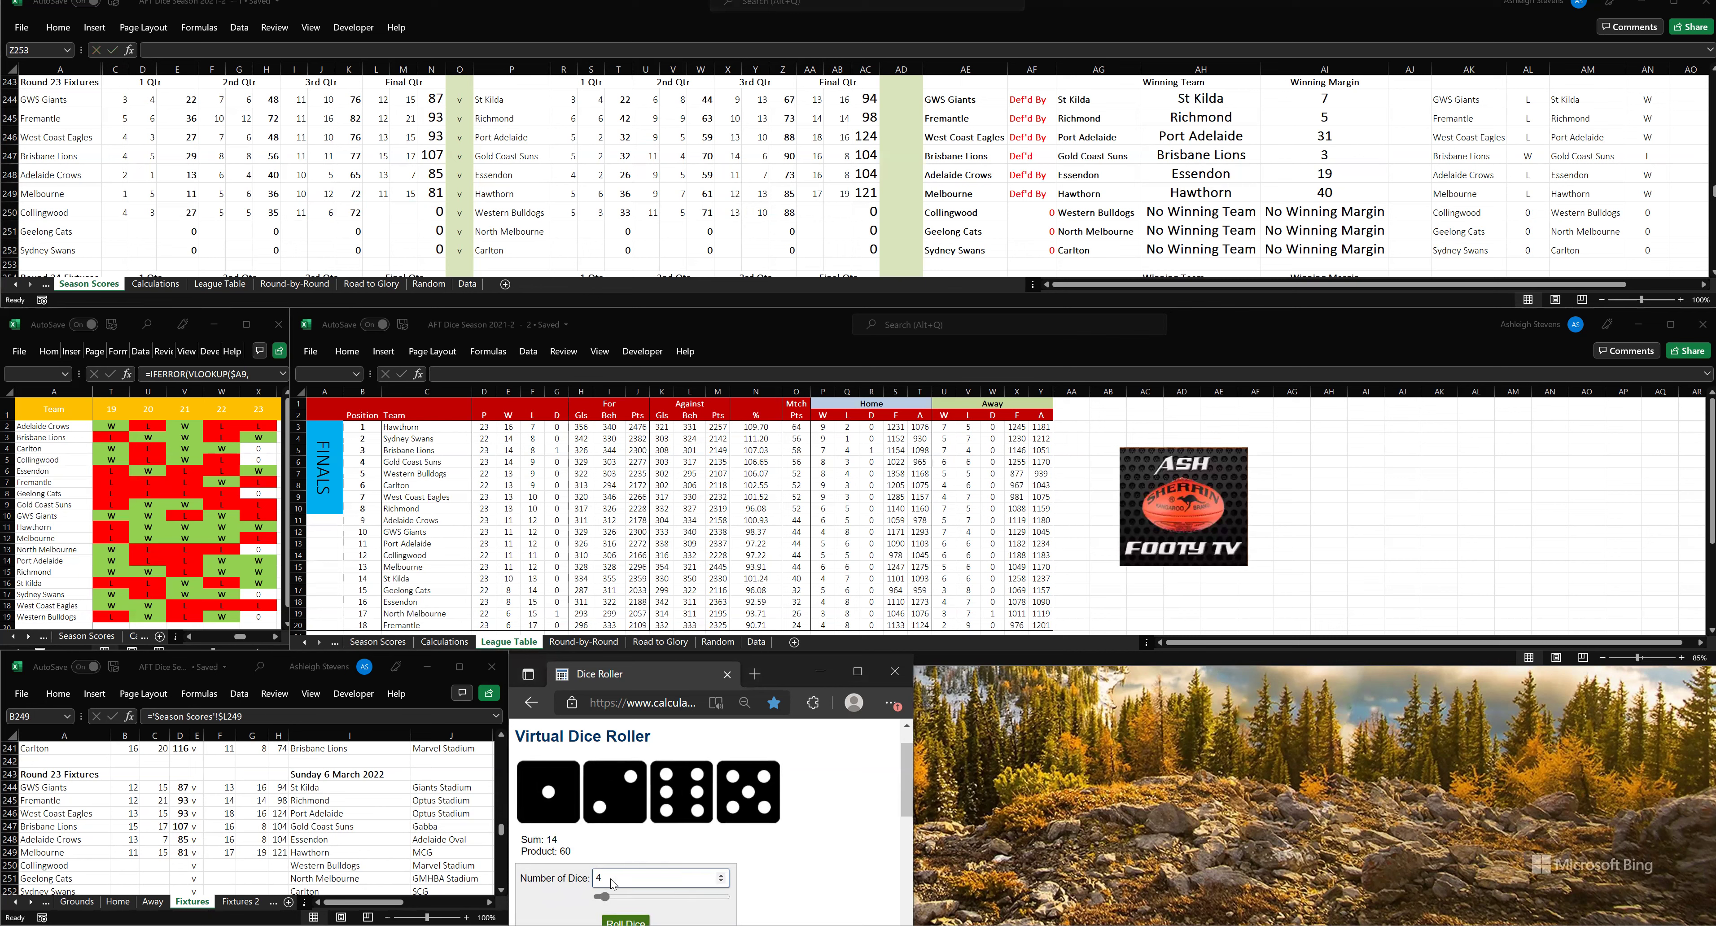
left_click(378, 214)
left_click(376, 216)
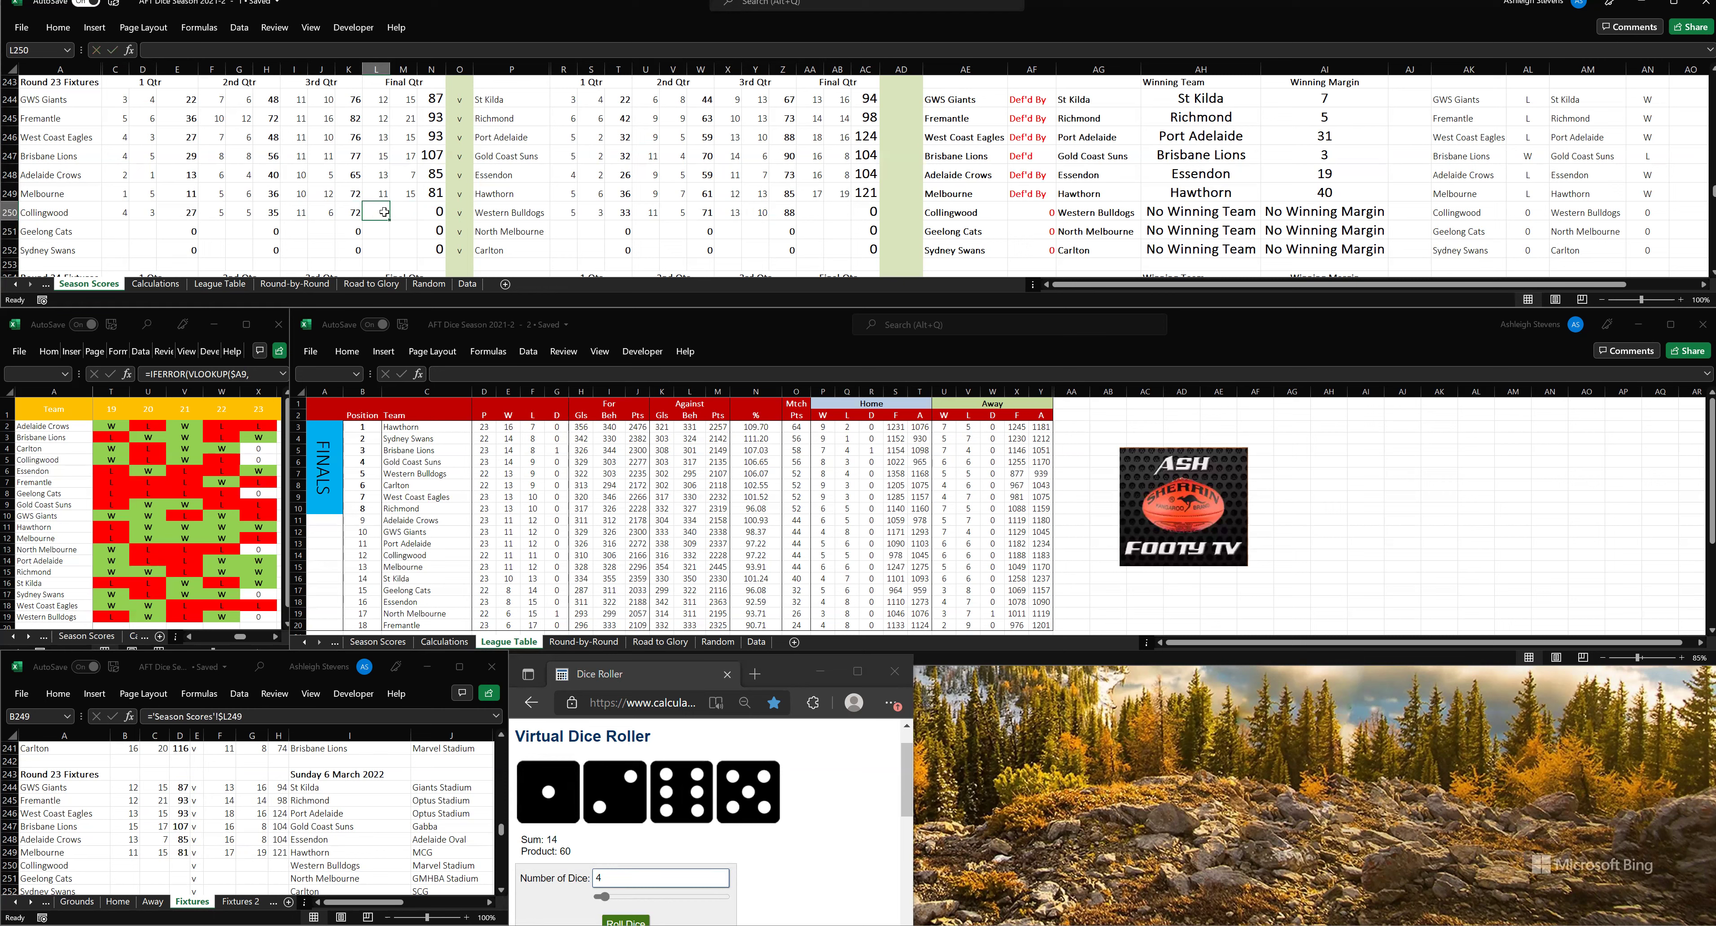
type("12")
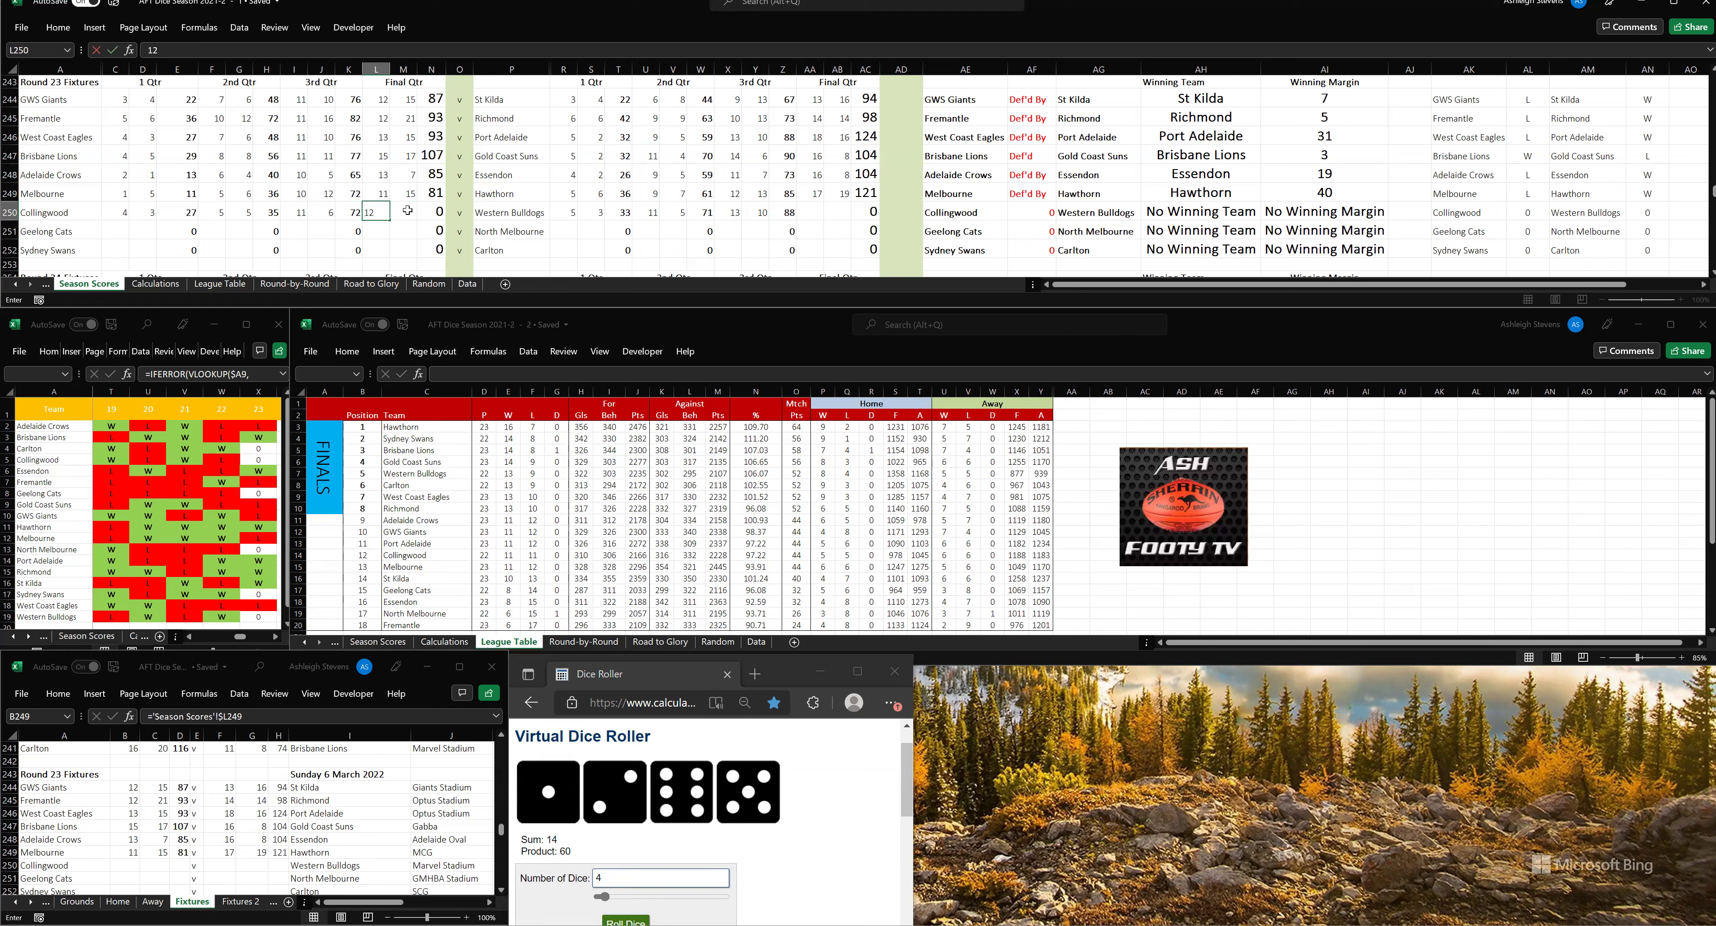
left_click(408, 210)
type("8")
- Enter the Western Bulldogs' final-quarter score of 19 goals and 15 behinds
left_click(807, 212)
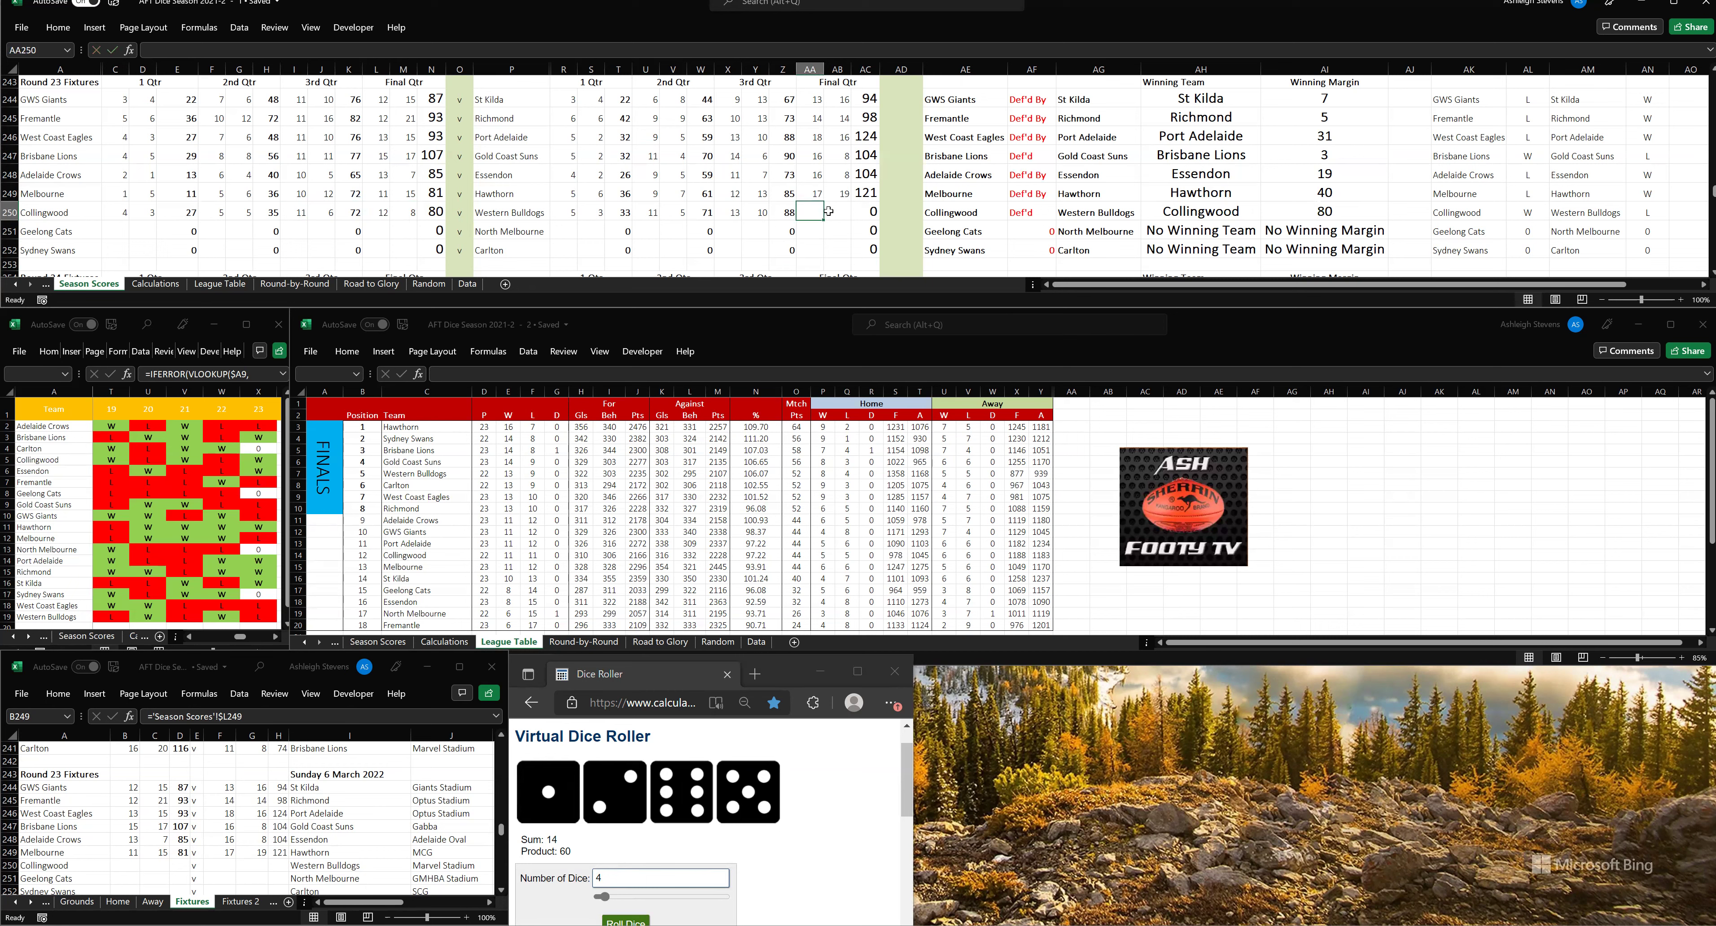
type("19")
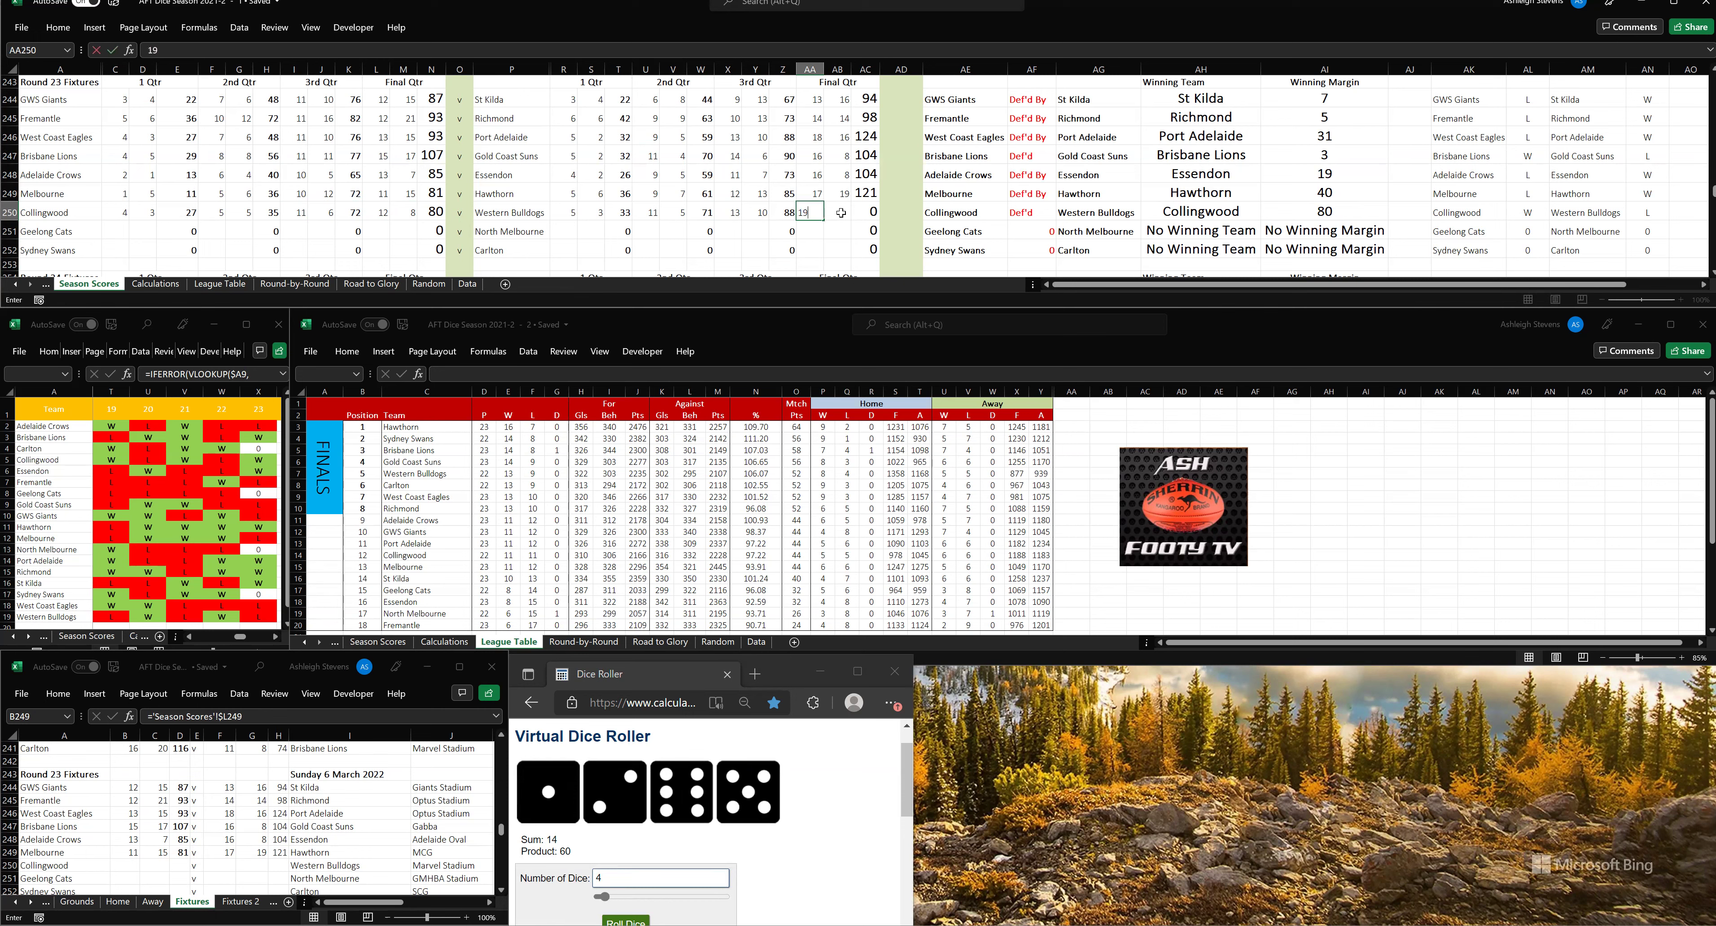
left_click(840, 212)
type("15")
left_click(861, 235)
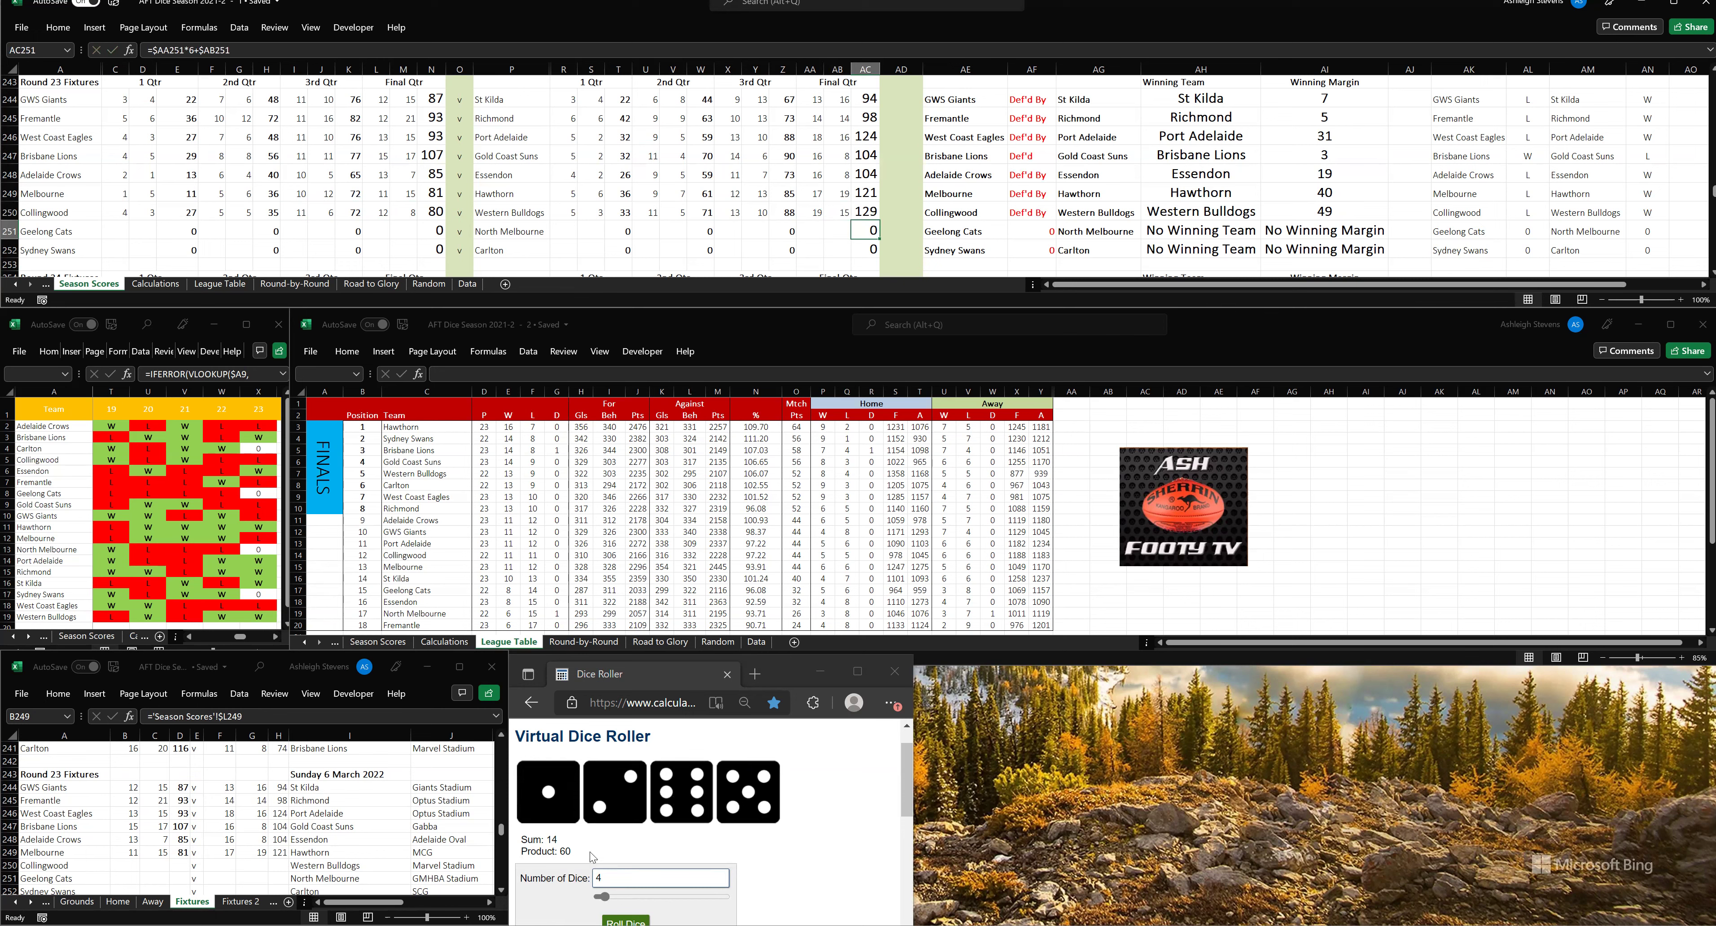
- Copy the linked score cells of the Melbourne v Hawthorn row on the Fixtures sheet into the Collingwood v Western Bulldogs row
left_click(117, 852)
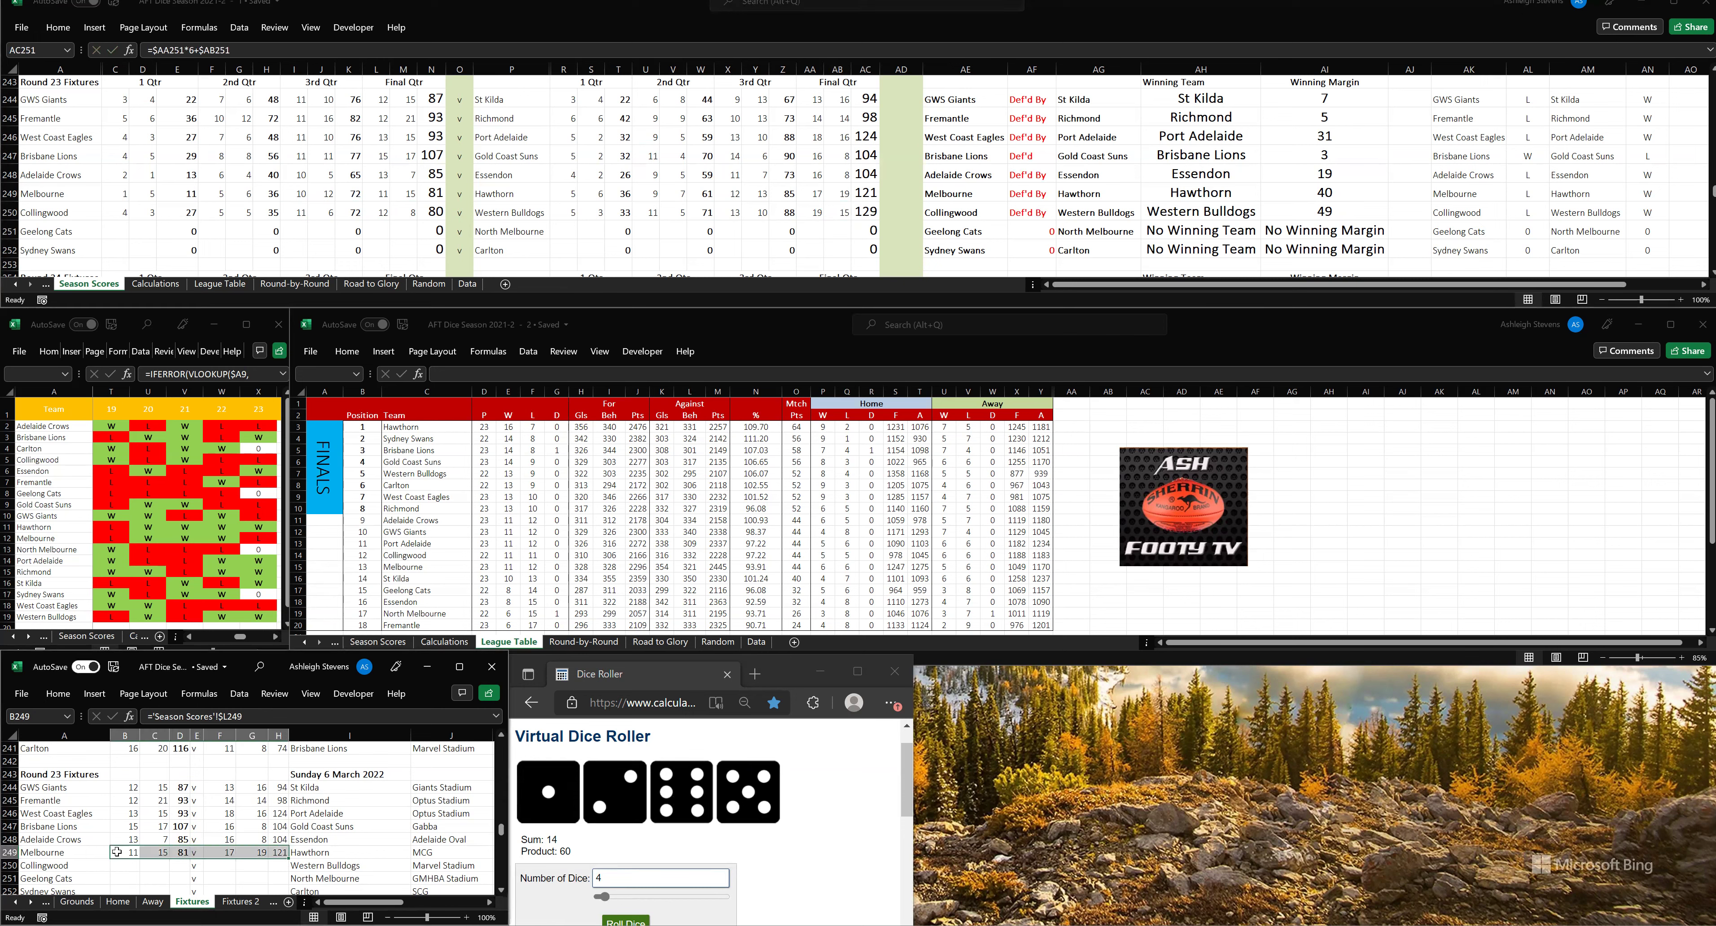
key("ctrl+q")
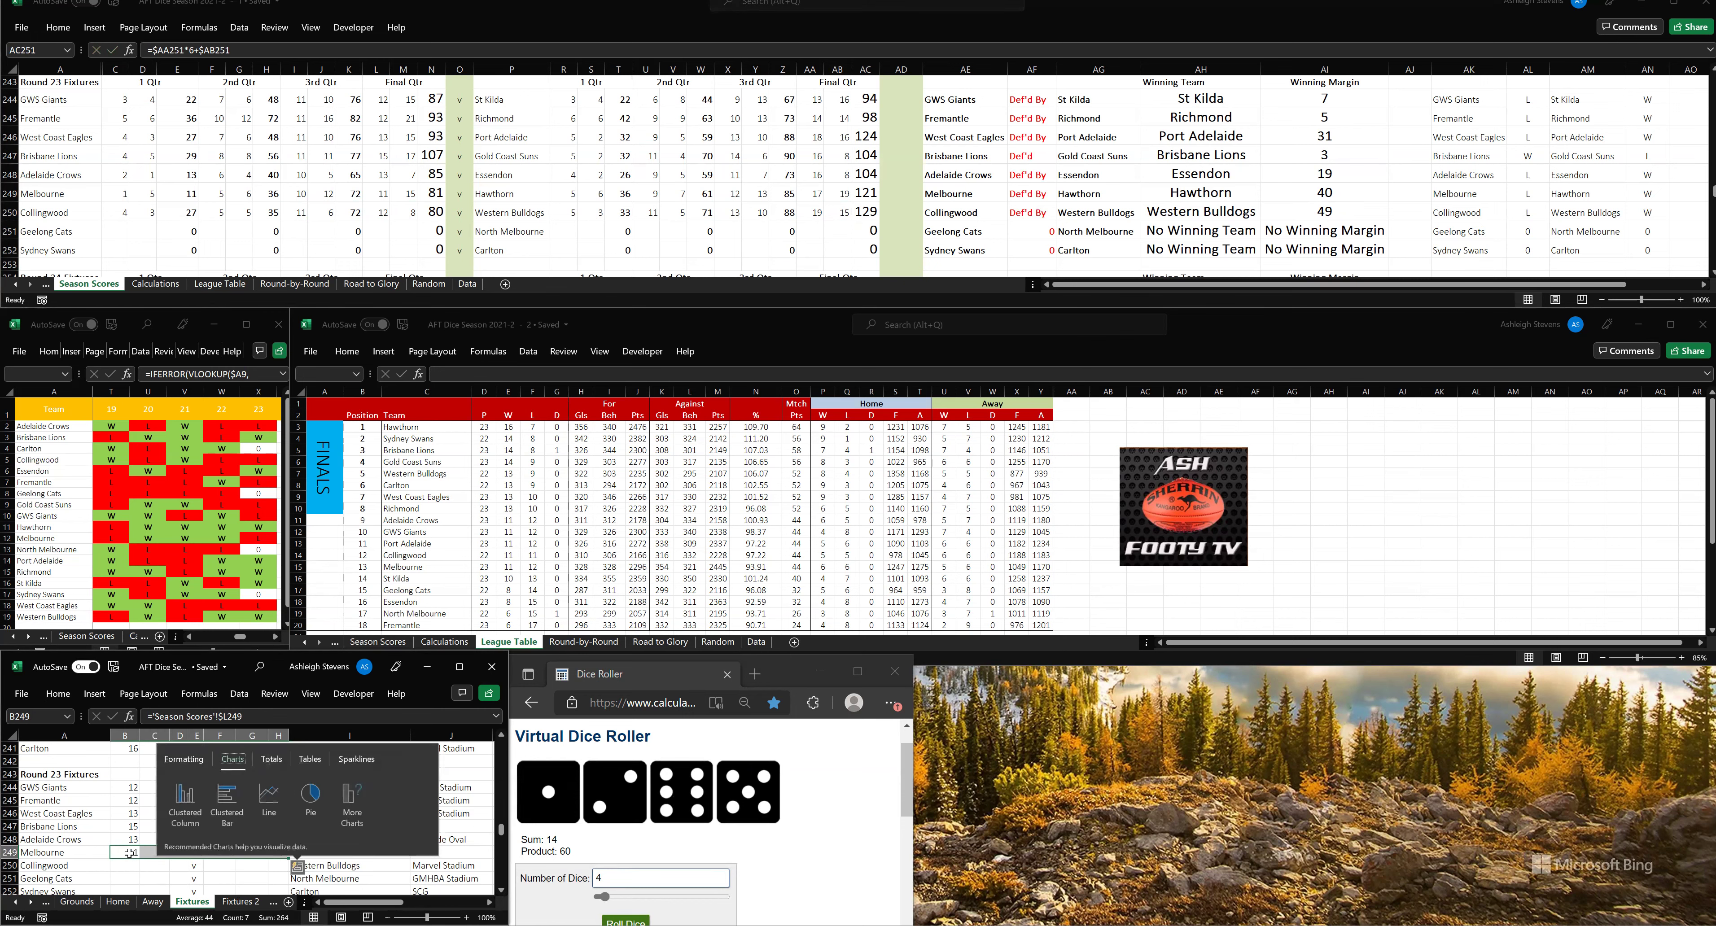
left_click(128, 853)
left_click_drag(129, 852, 280, 853)
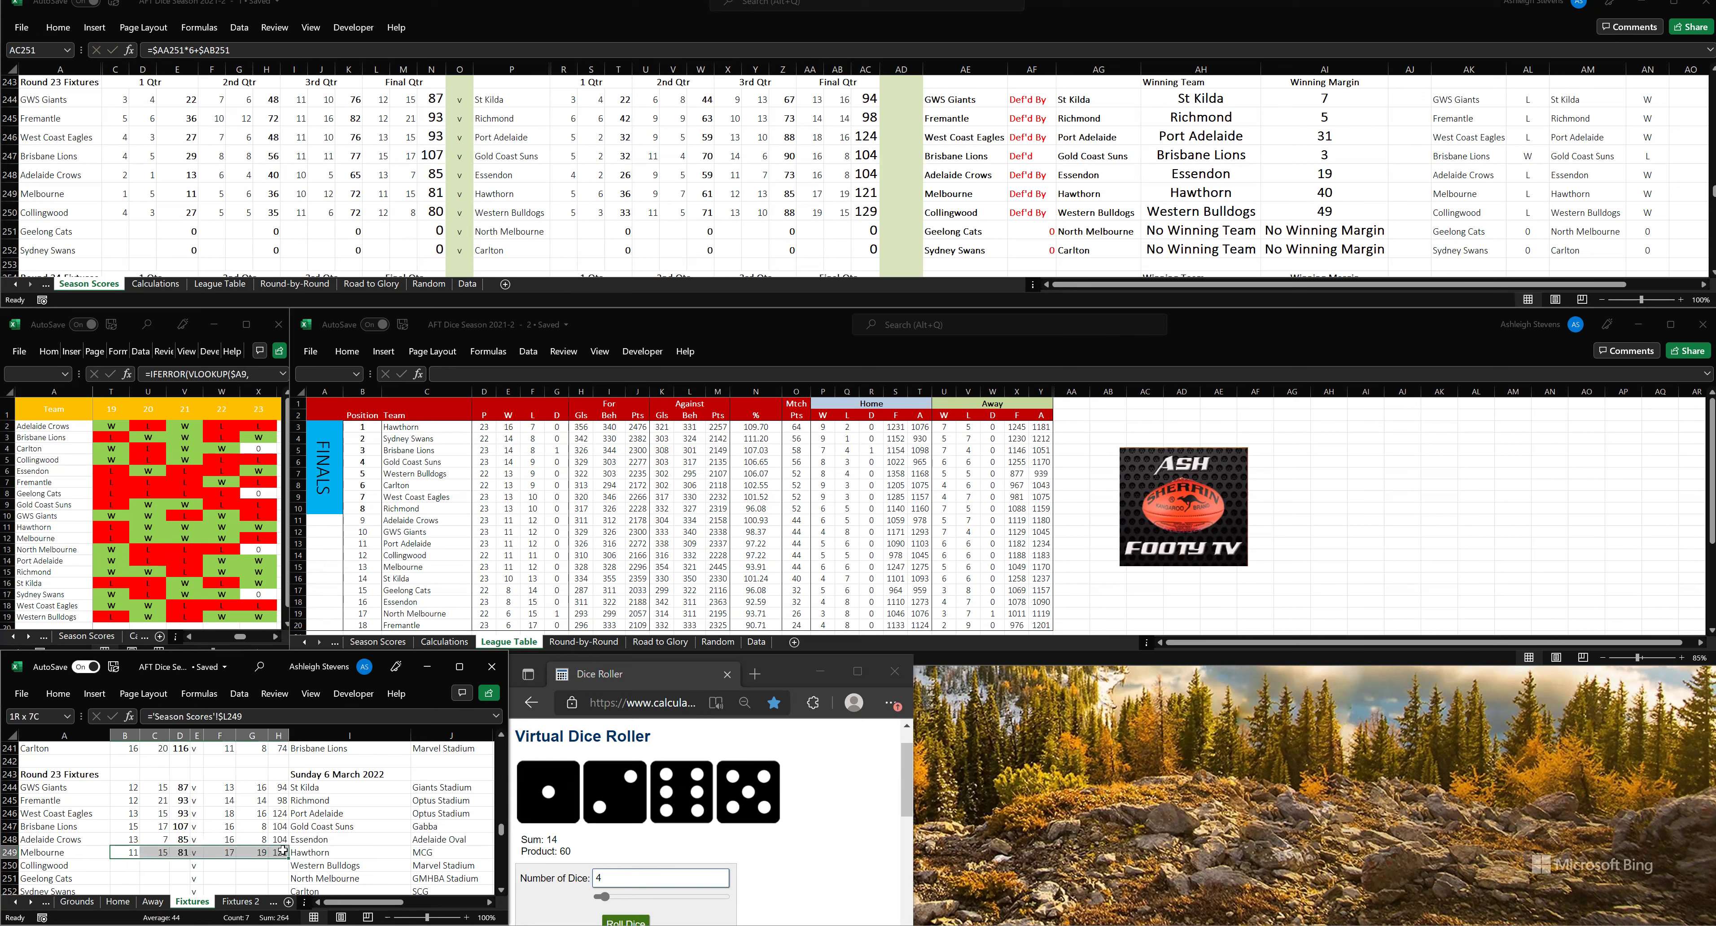
key("ctrl+c")
left_click(125, 864)
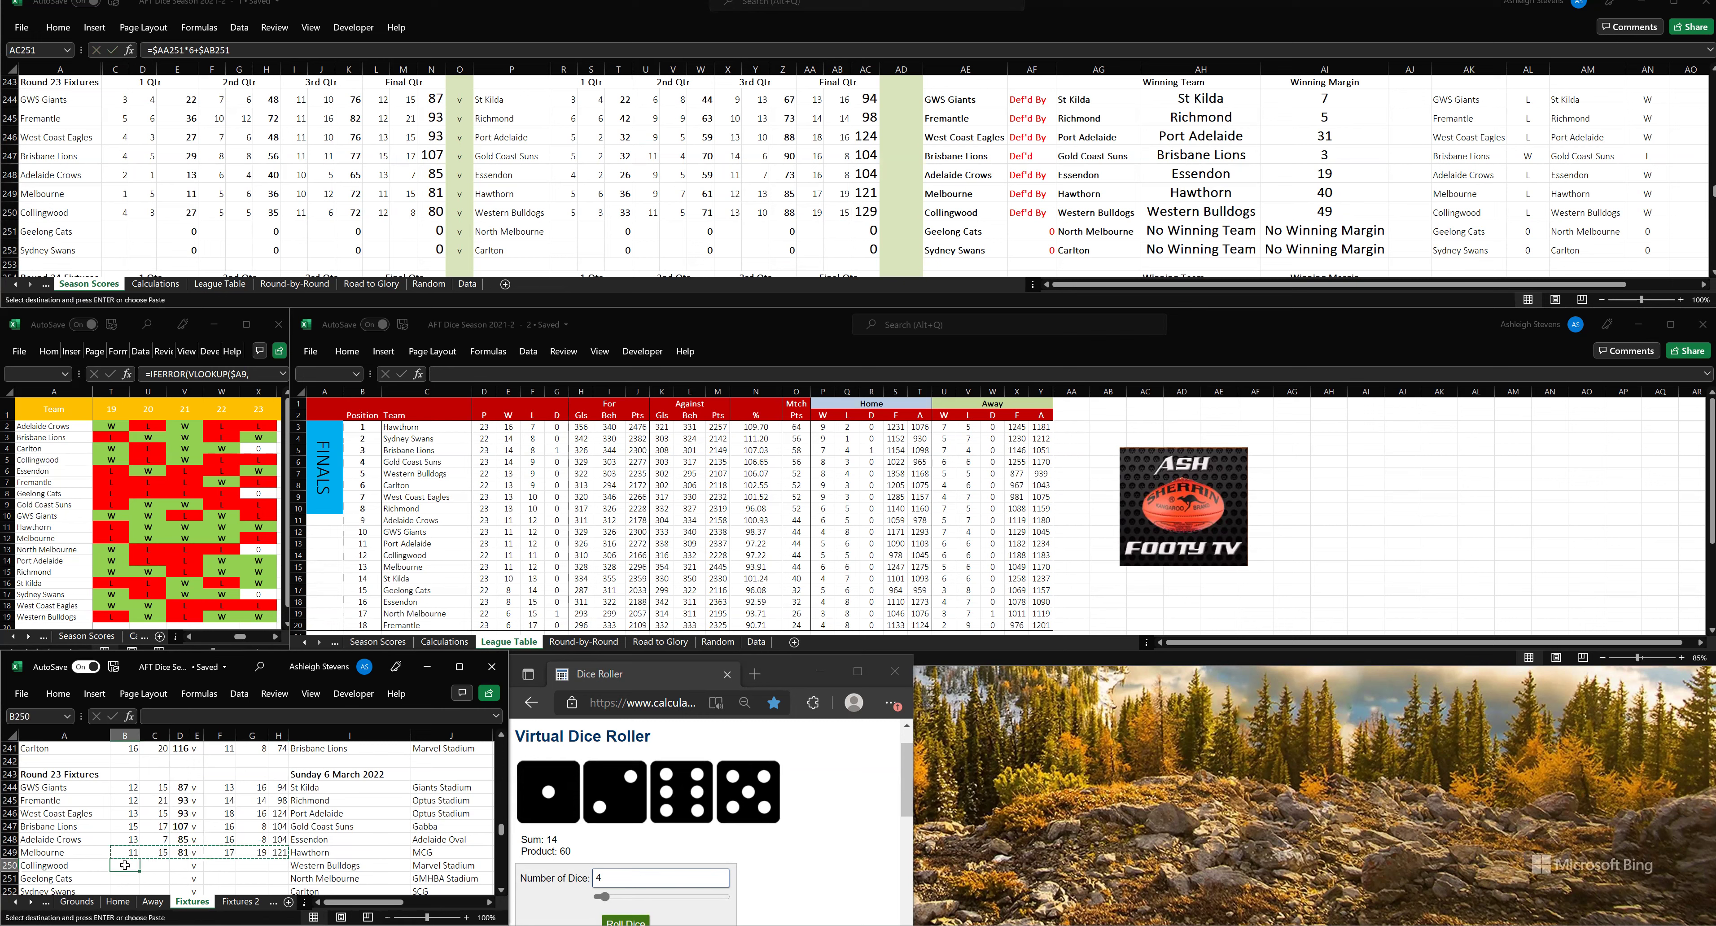
key("ctrl+v")
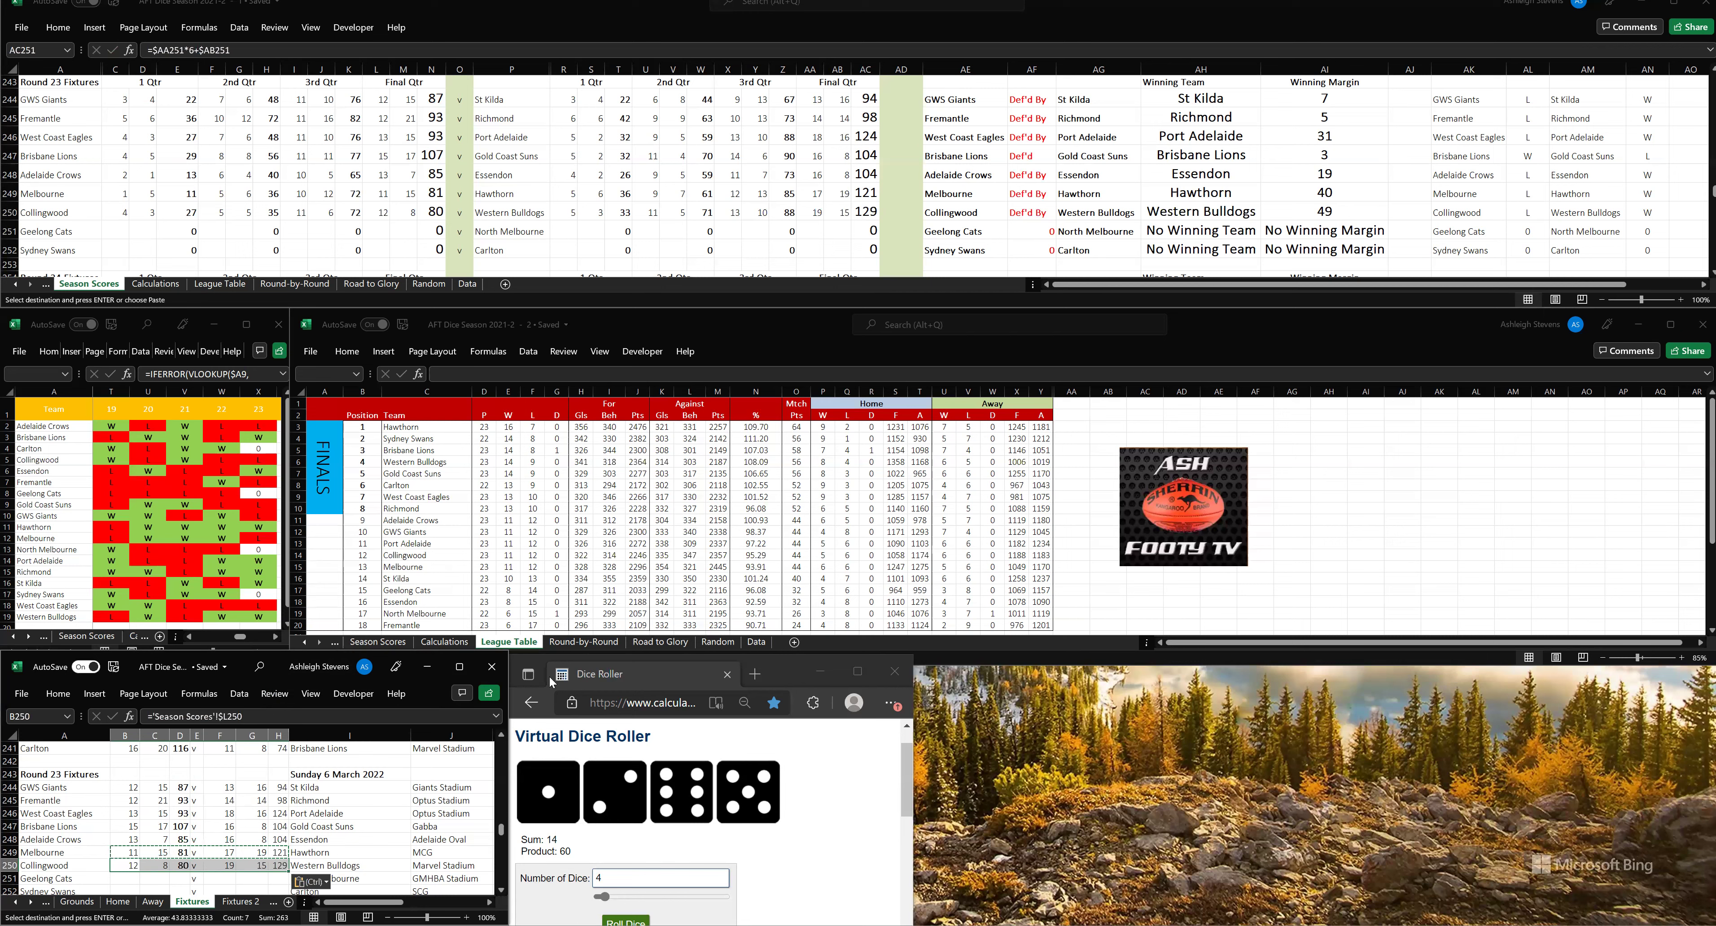
- Roll the four dice and enter the Geelong Cats' first-quarter score as 5 goals and 3 behinds
left_click(630, 910)
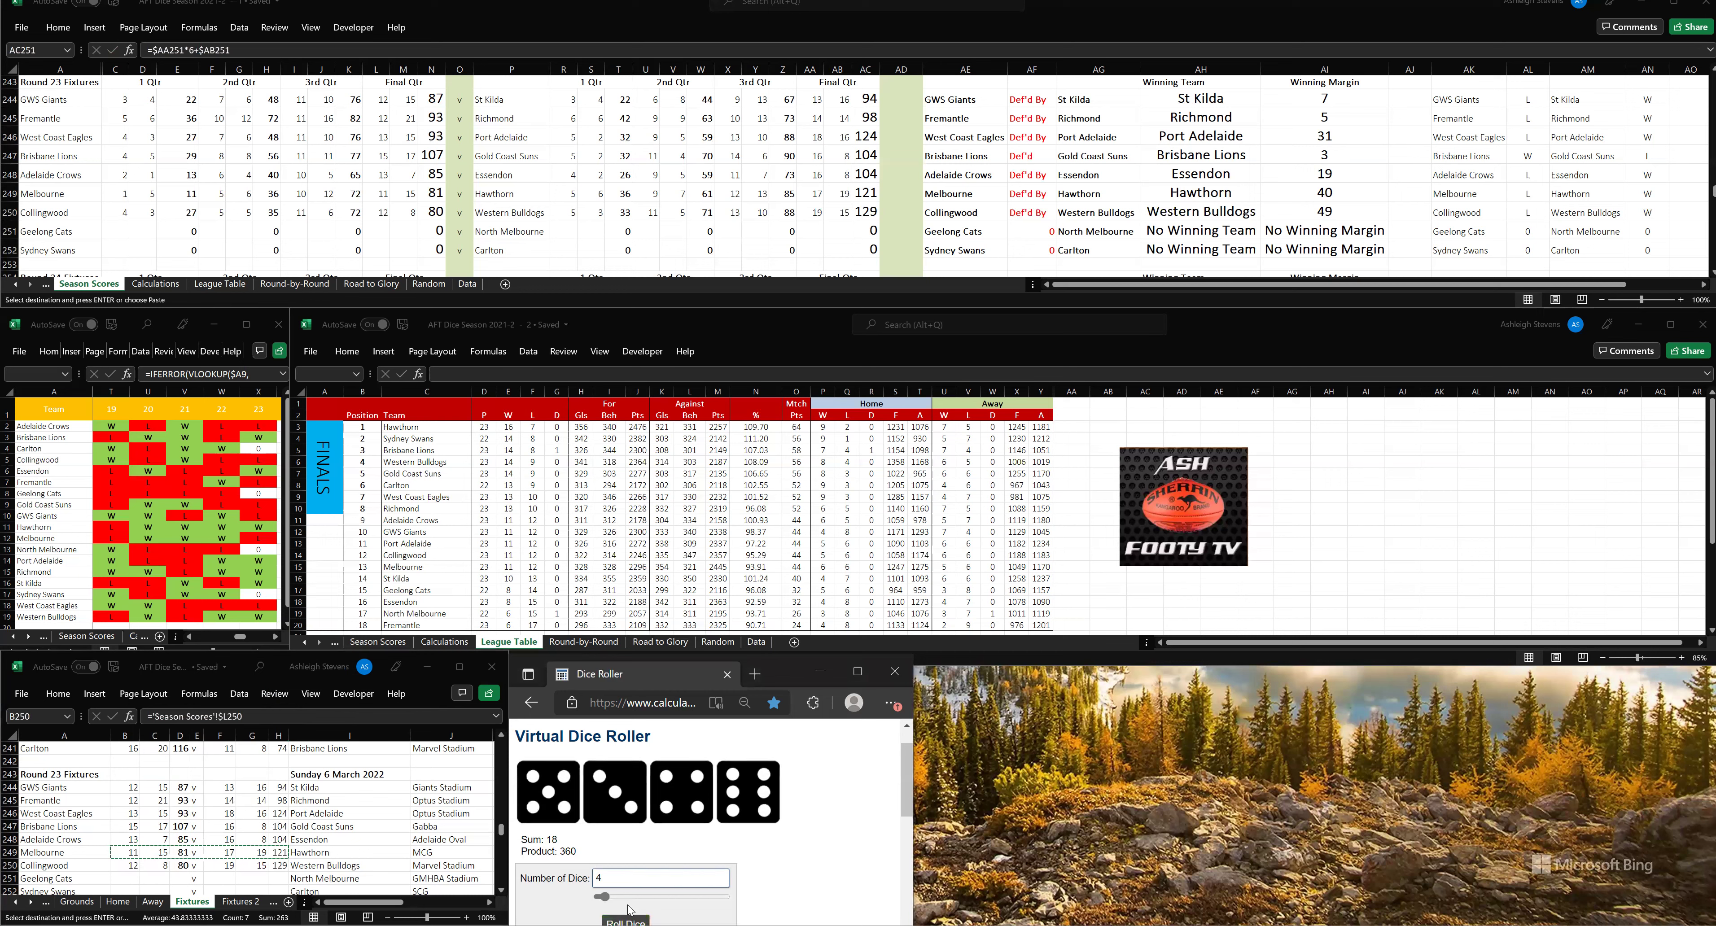
left_click(120, 234)
left_click(117, 231)
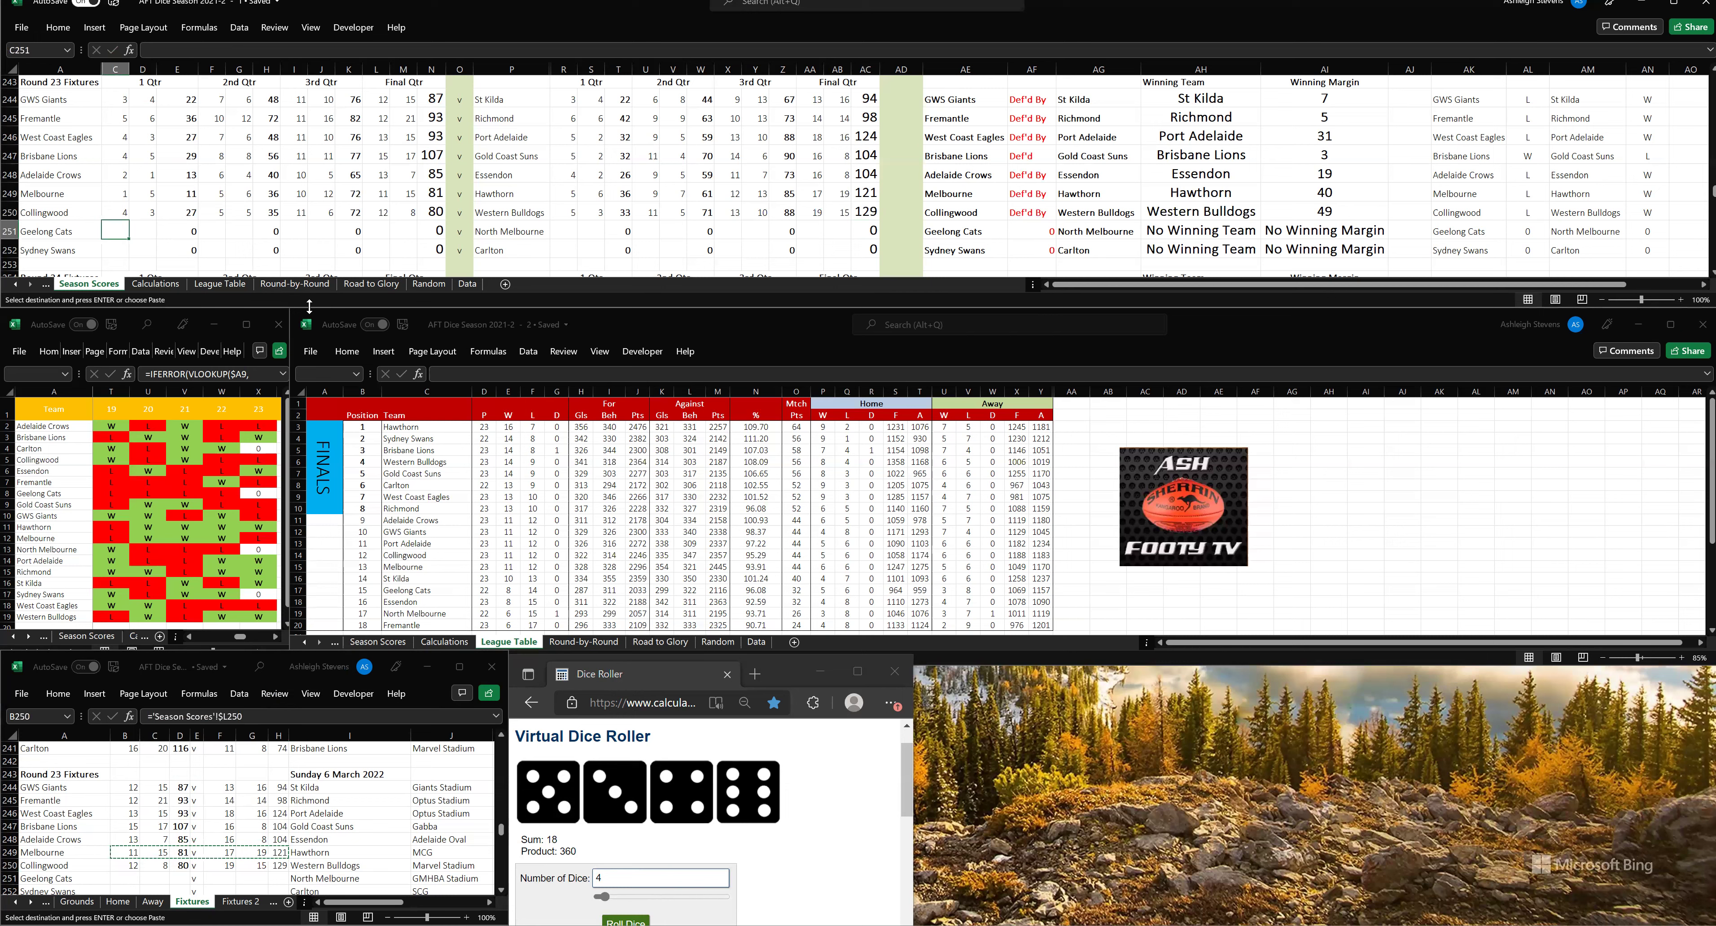
type("5")
key("Tab")
type("3")
- Enter North Melbourne's first-quarter score of 4 goals and 6 behinds
left_click(566, 232)
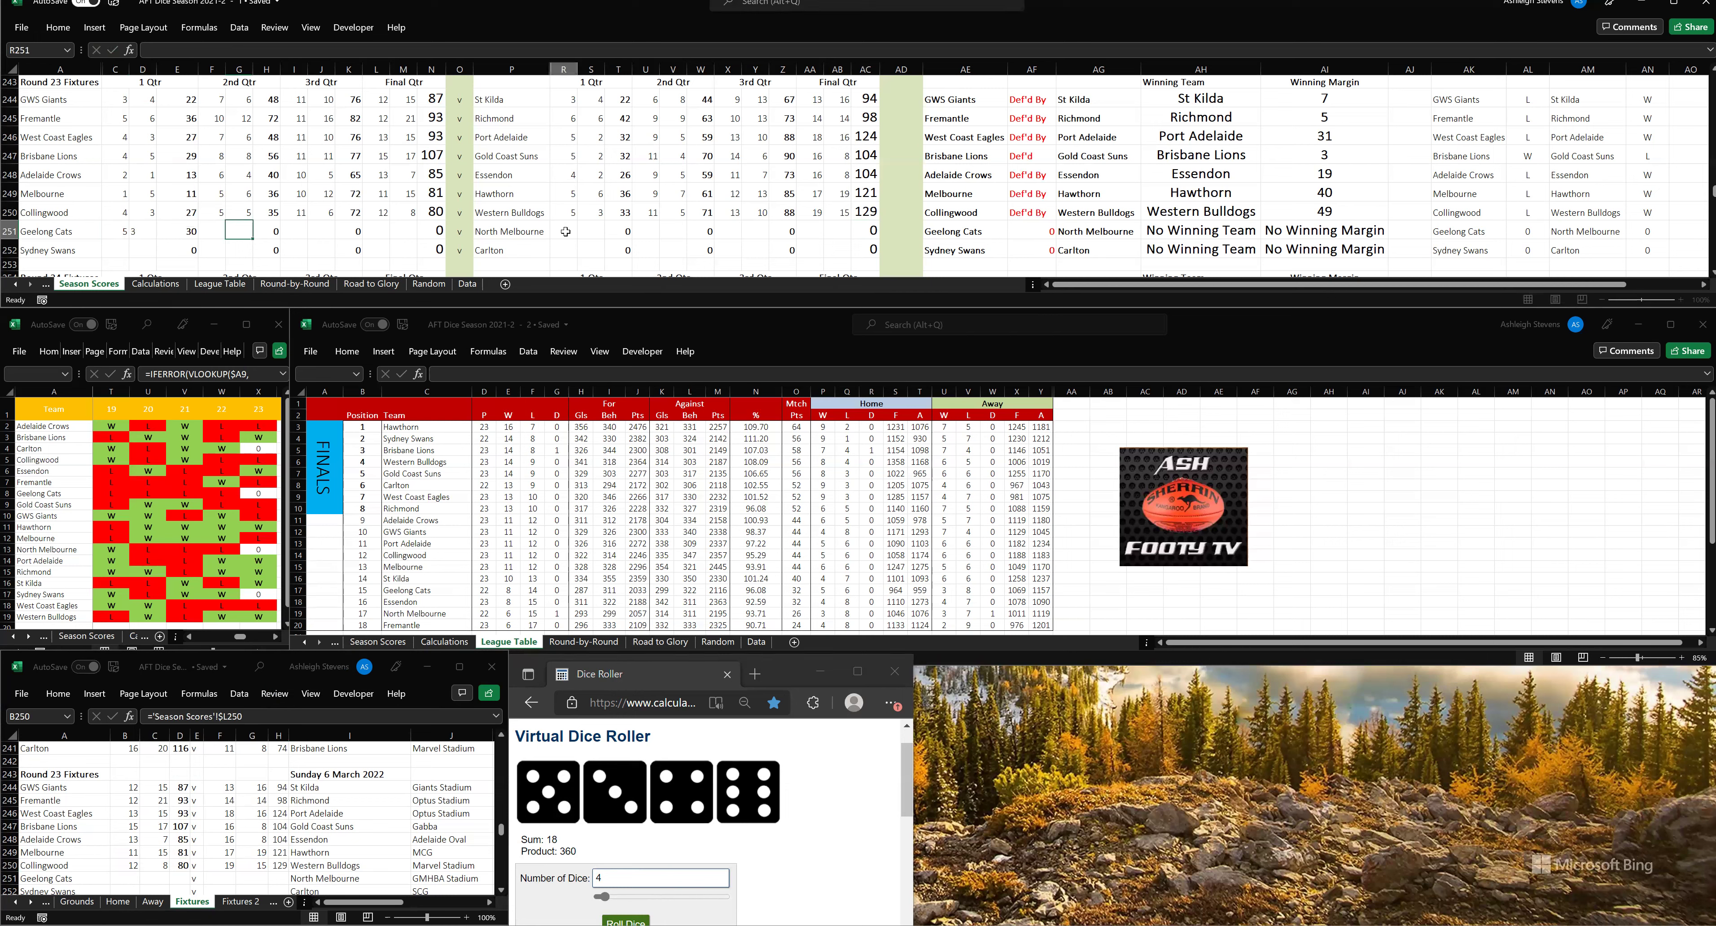
type("4")
key("Tab")
type("6")
left_click(661, 235)
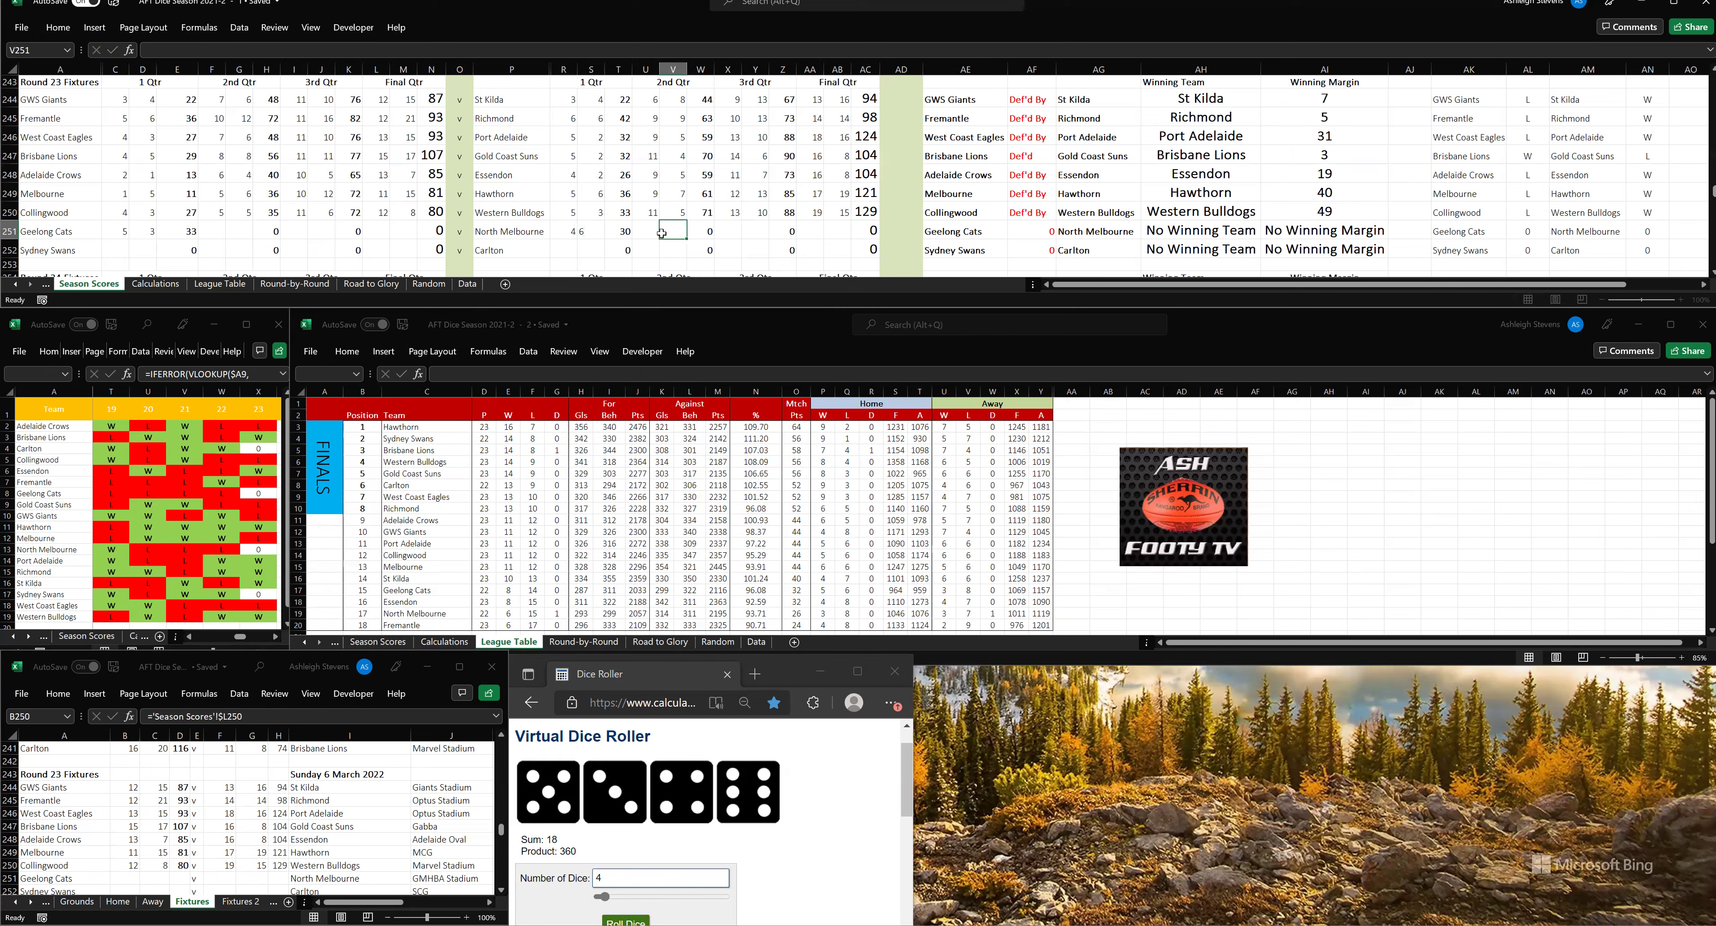
- Roll the four dice and enter the Geelong Cats' second-quarter score as 11 goals and 5 behinds
left_click(632, 910)
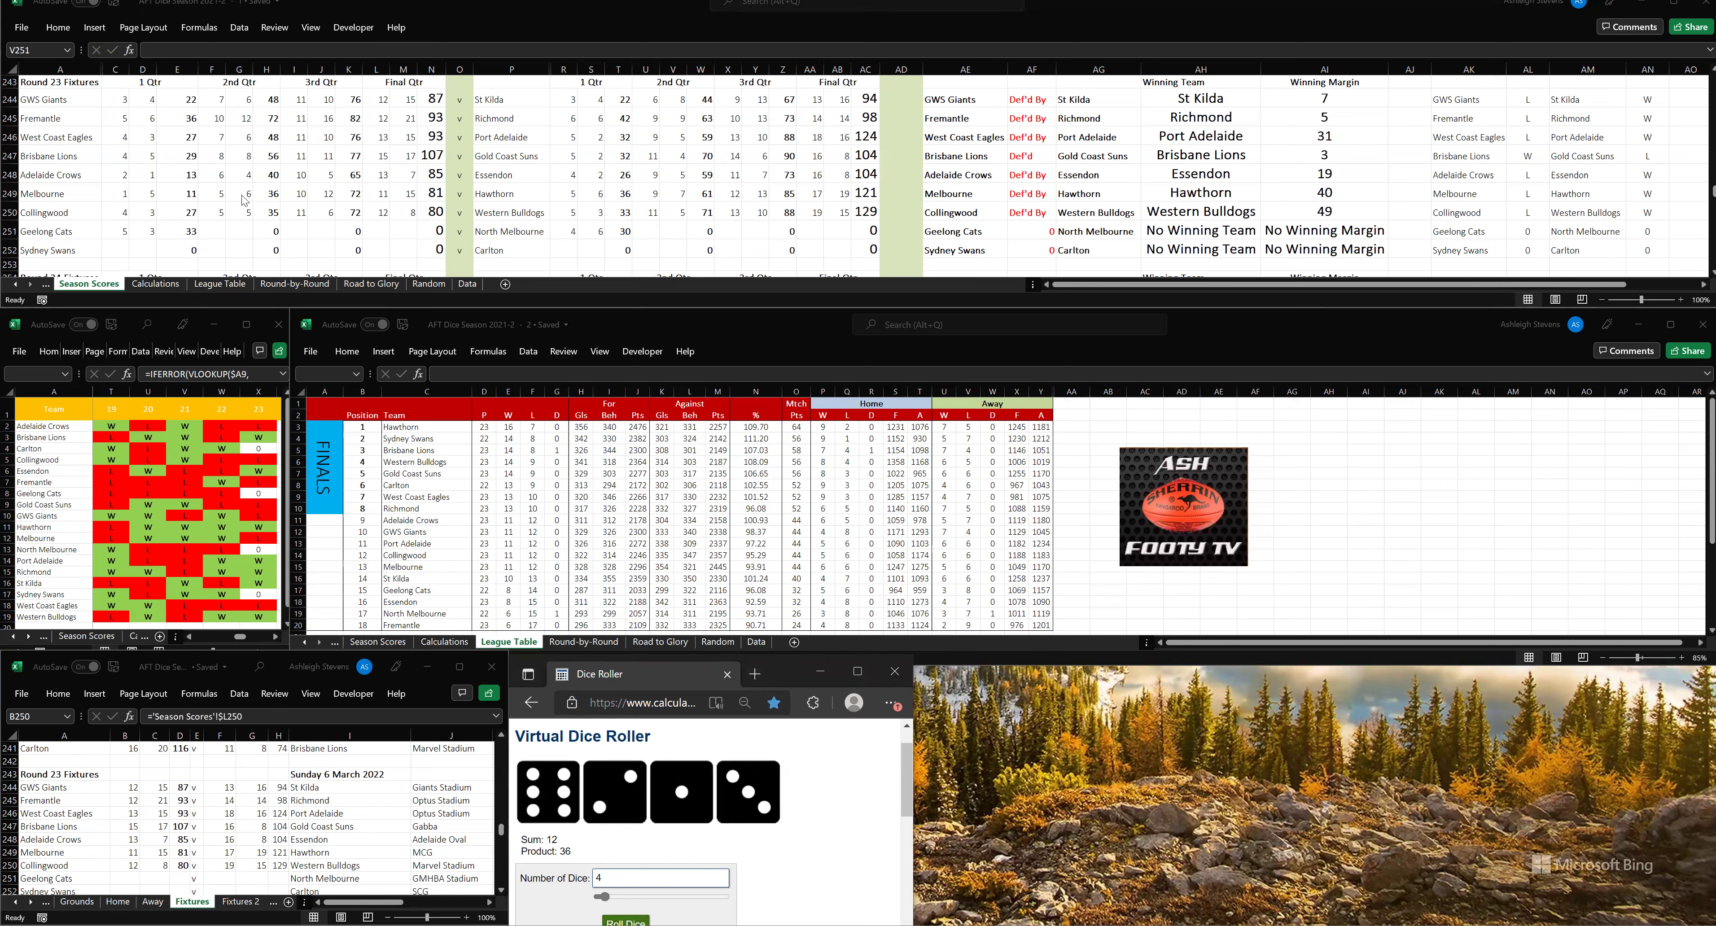
left_click(217, 230)
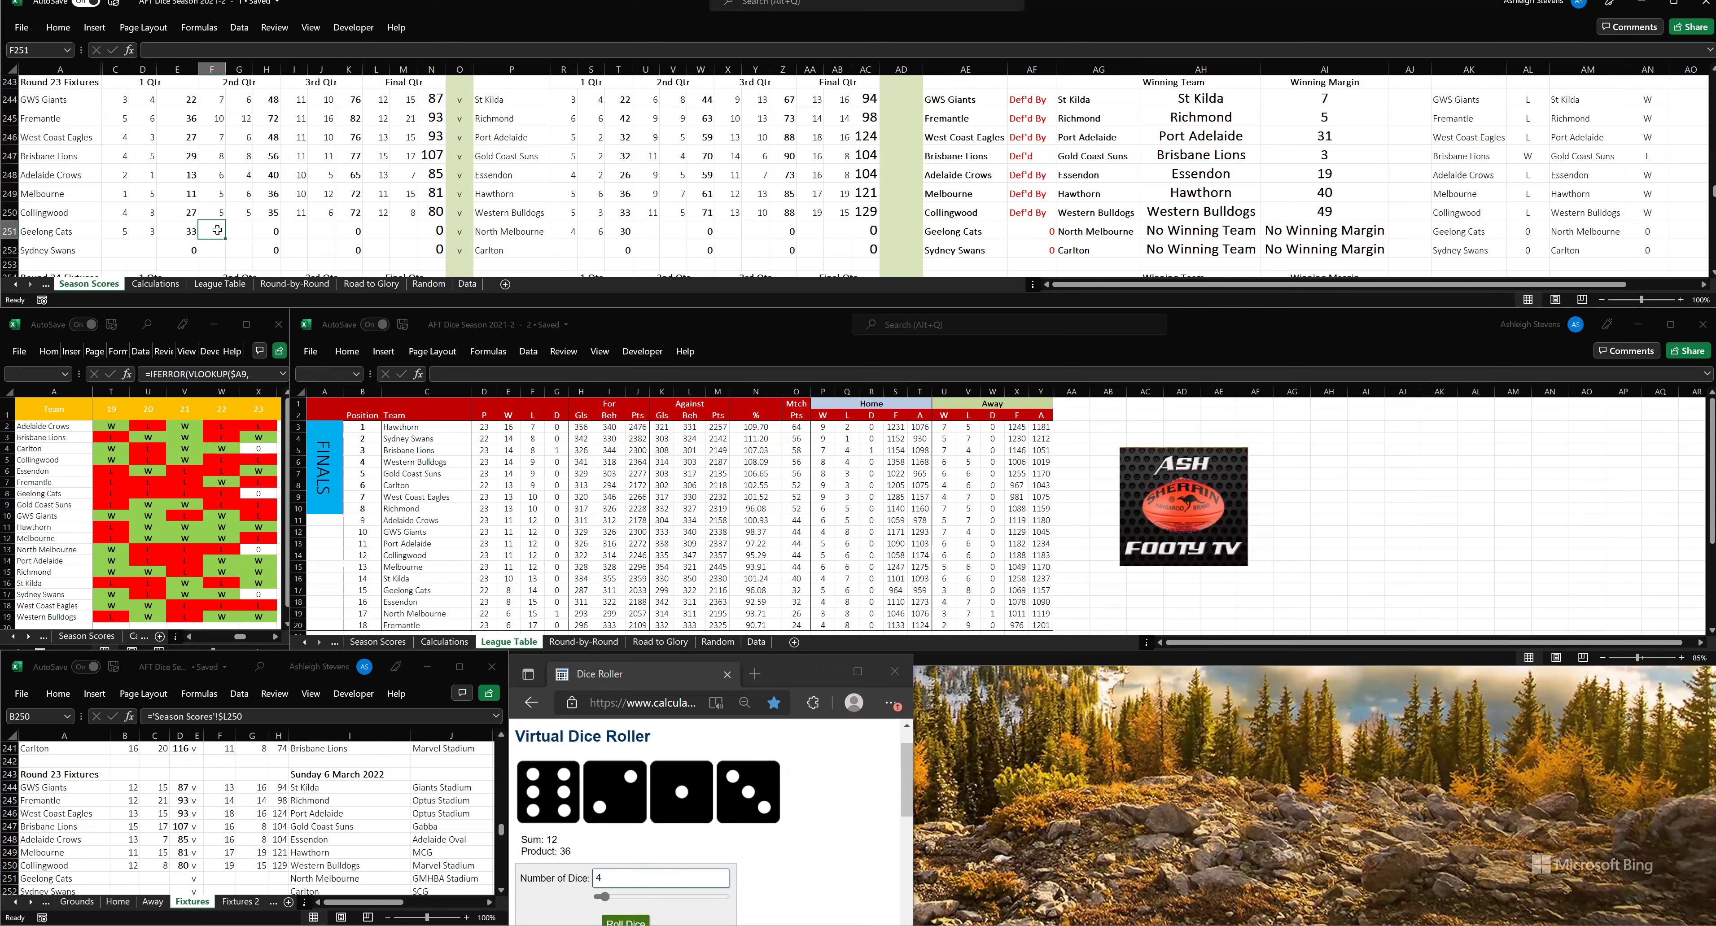
type("11")
key("Tab")
type("5")
- Enter North Melbourne's second-quarter score of 5 goals and 9 behinds
left_click(648, 229)
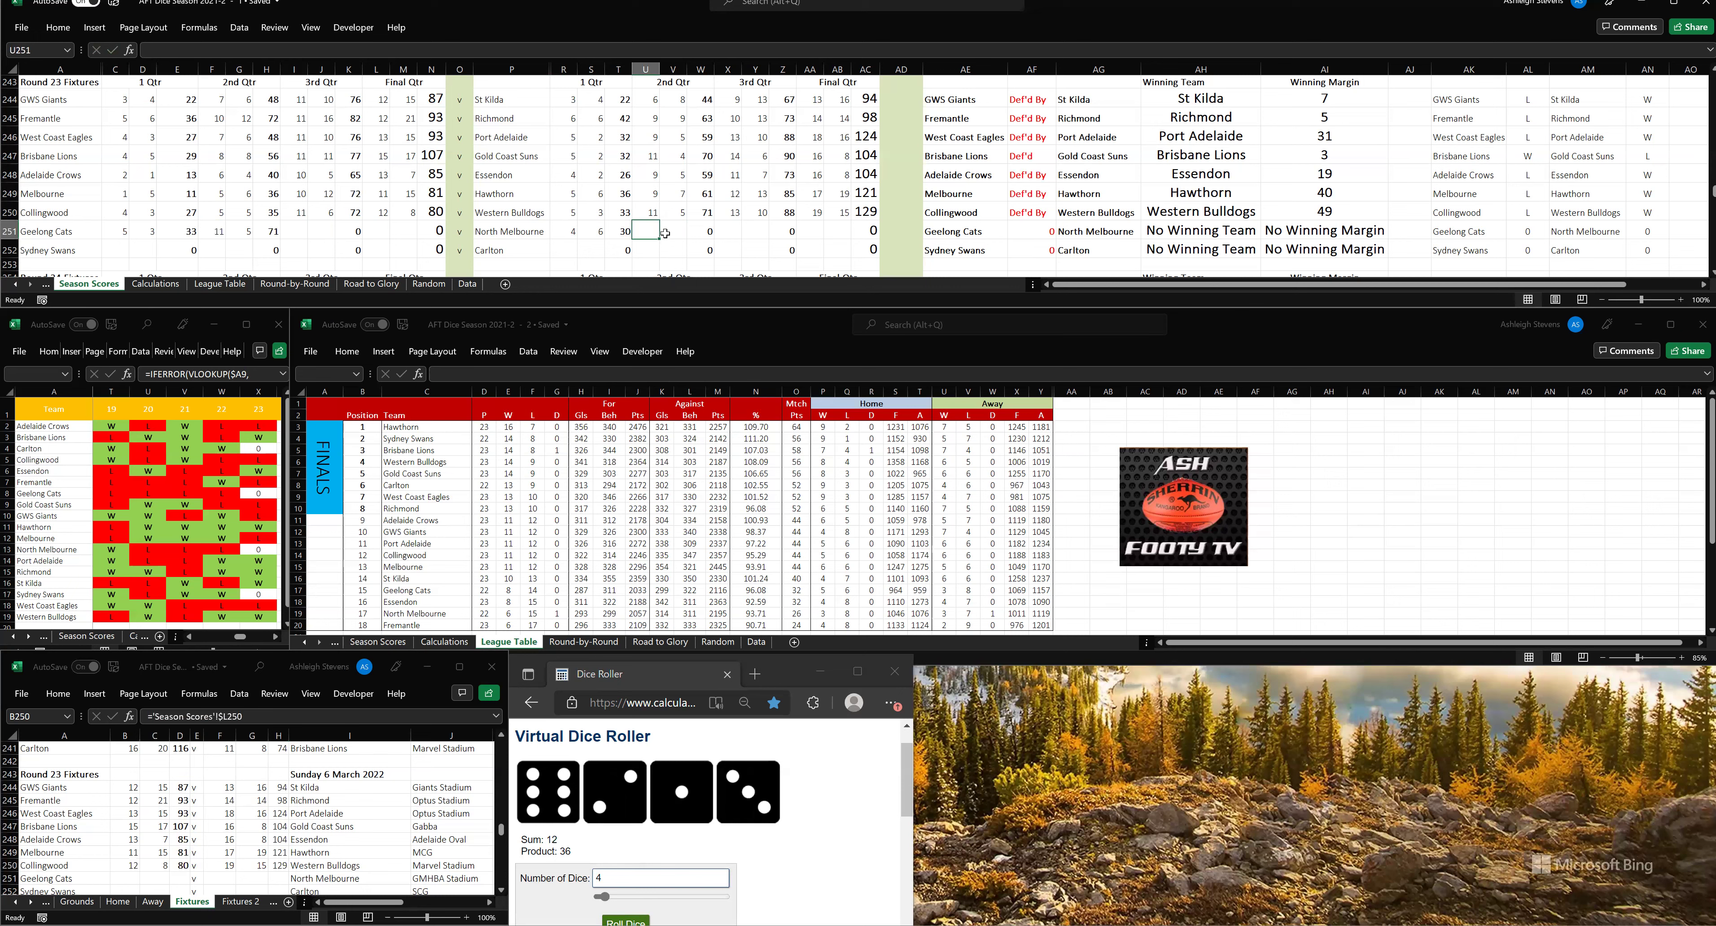
type("5")
key("Tab")
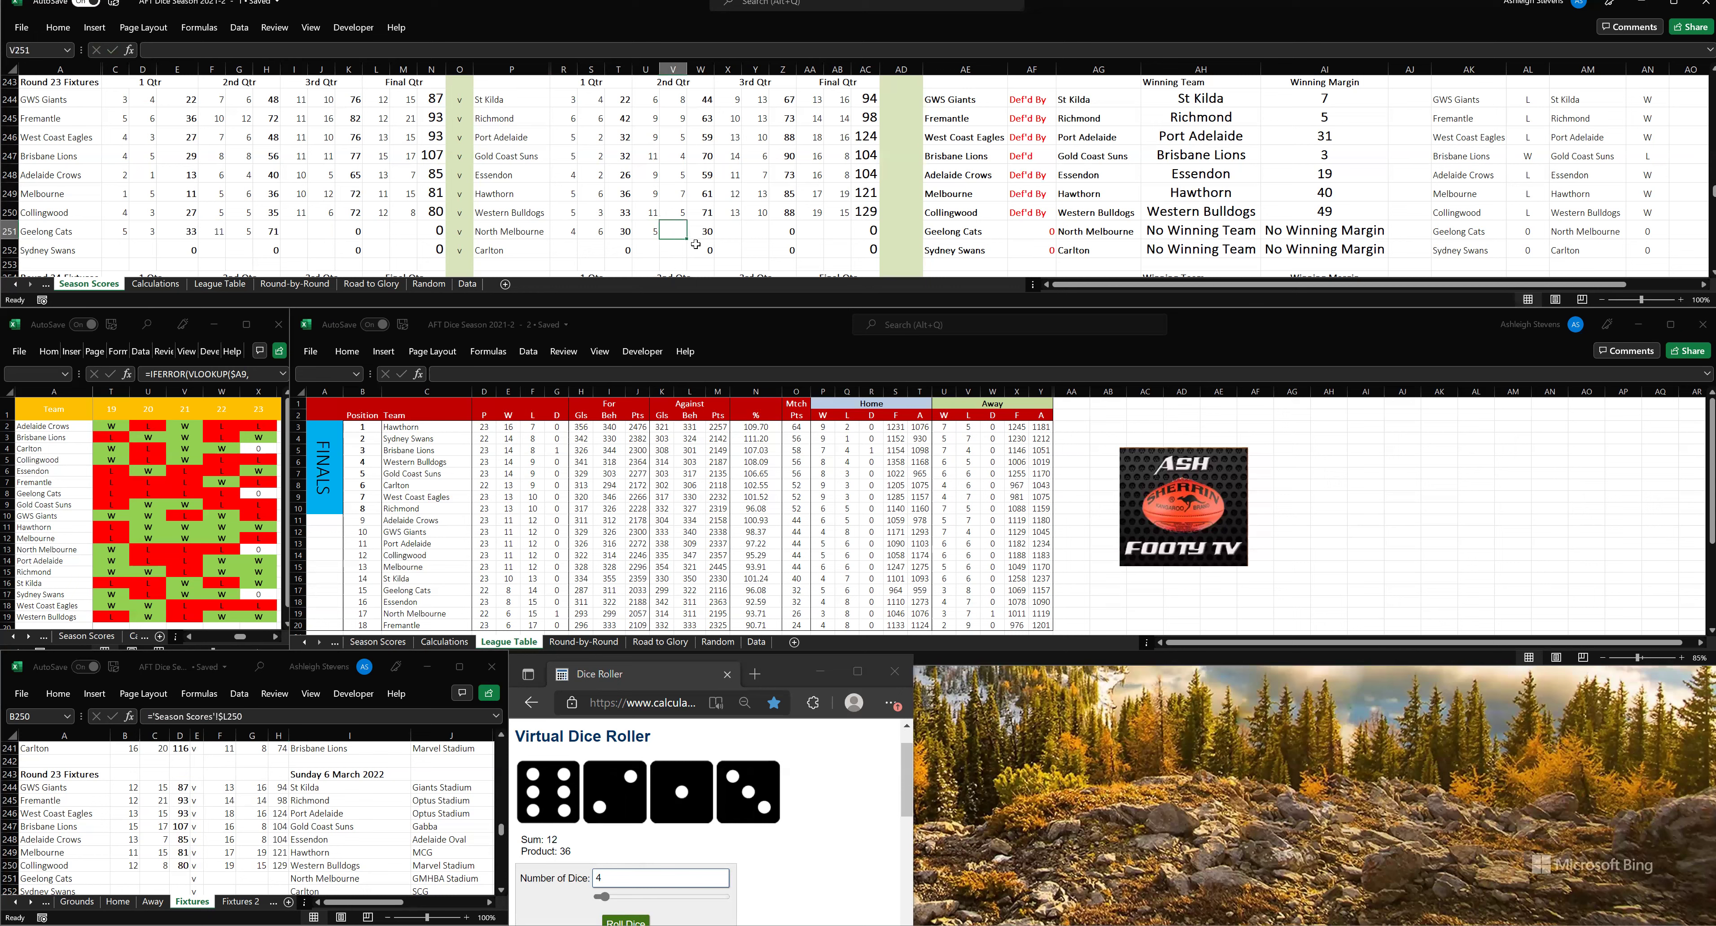
type("9")
left_click(744, 232)
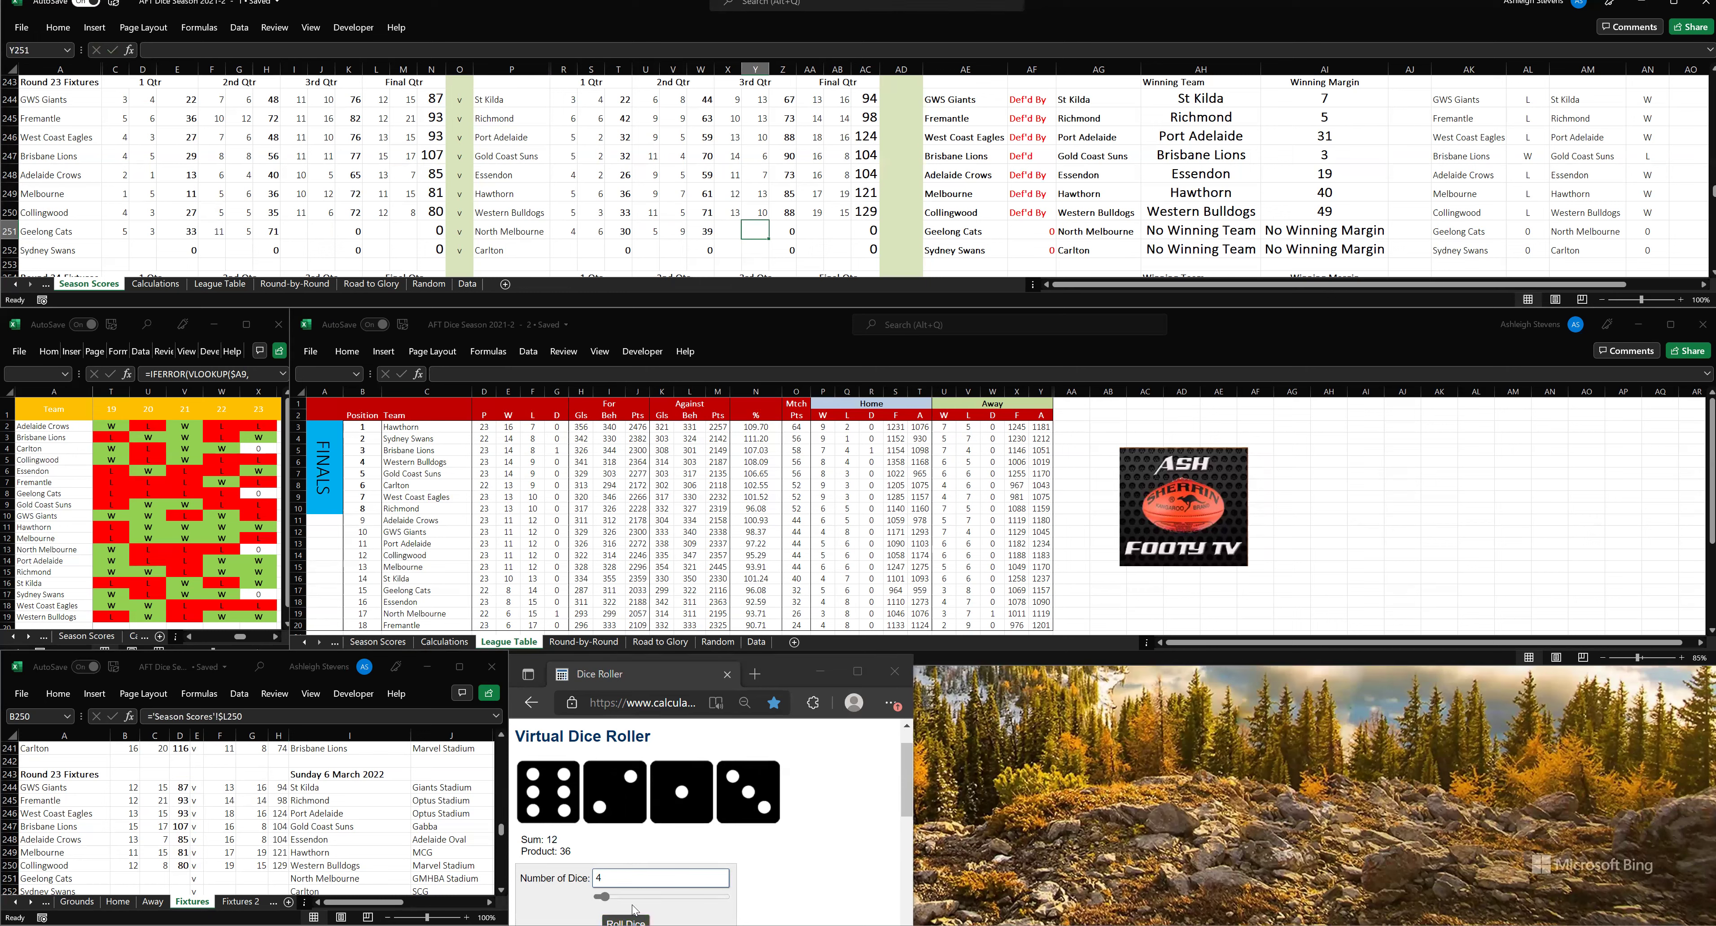
- Roll the four dice and enter the Geelong Cats' third-quarter score as 13 goals and 10 behinds
left_click(638, 920)
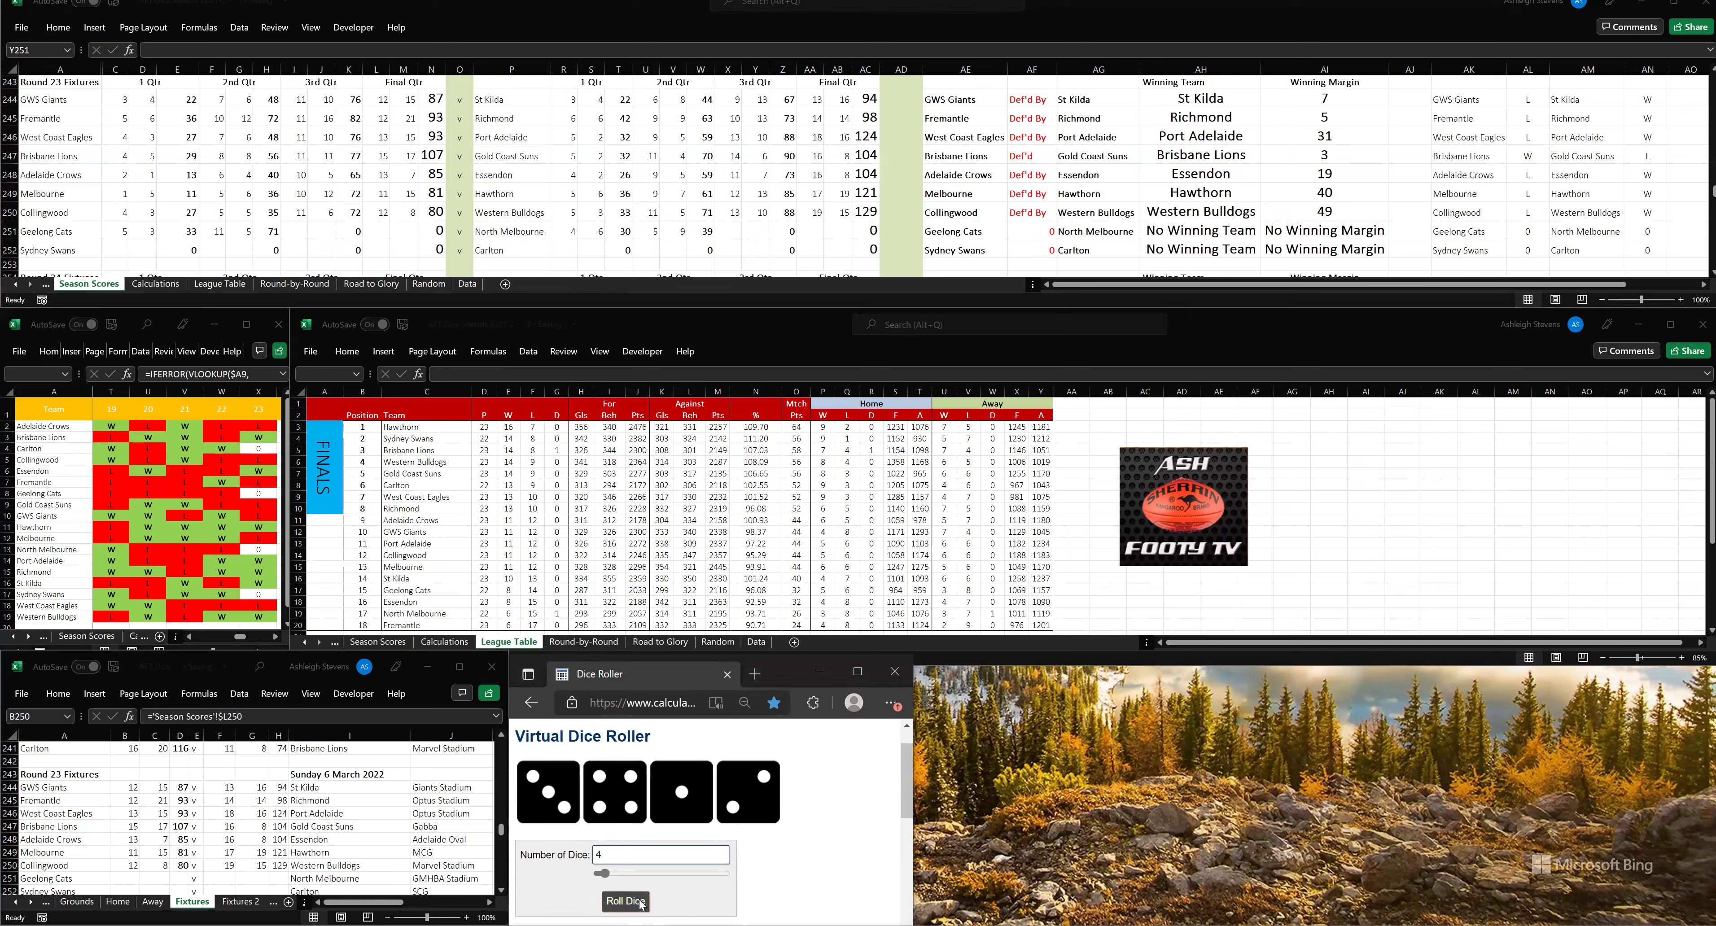
left_click(301, 227)
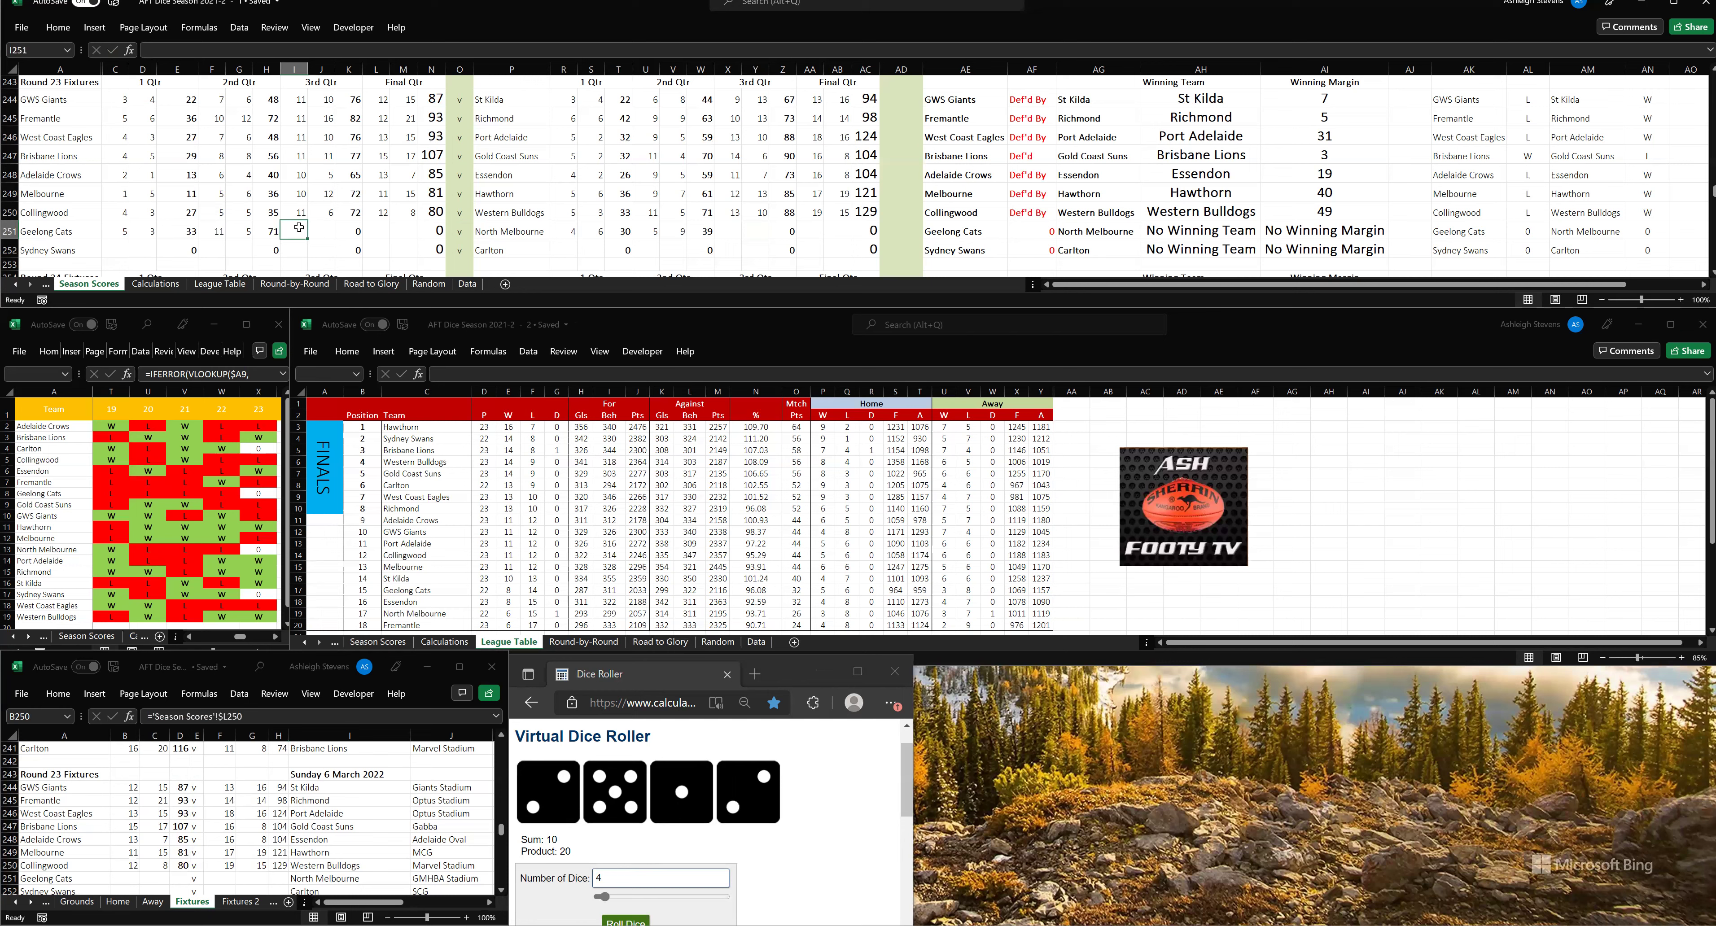
type("13")
left_click(327, 231)
type("10")
- Enter North Melbourne's third-quarter score of 6 goals and 11 behinds
left_click(727, 228)
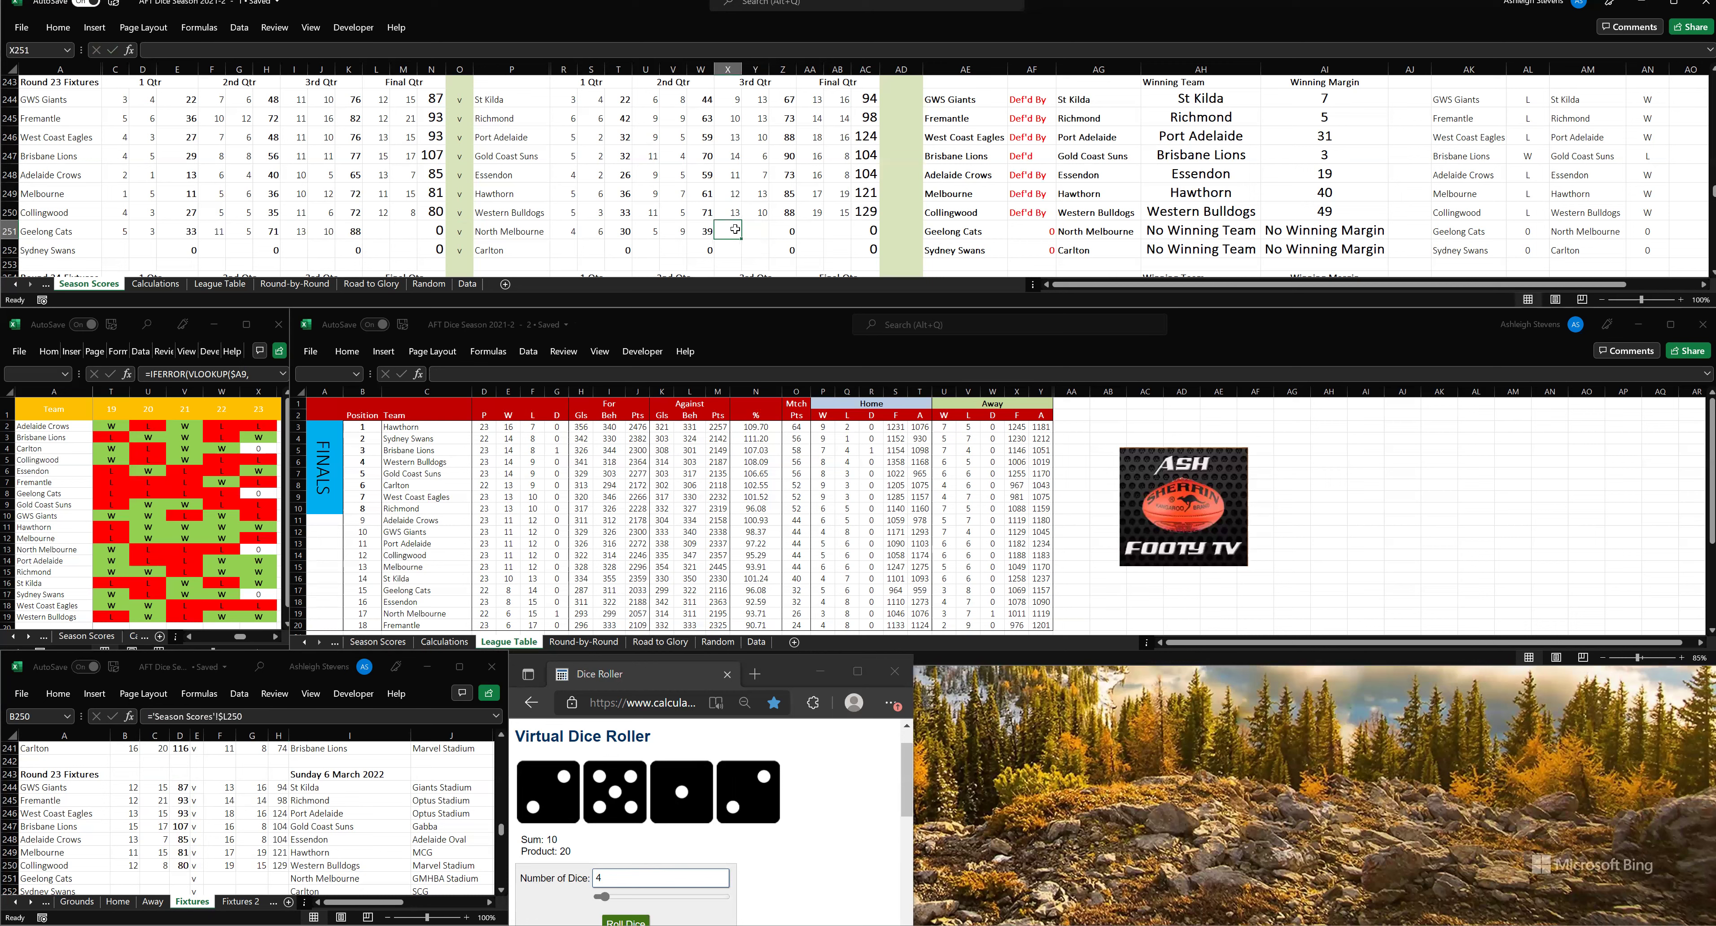
type("6")
left_click(759, 229)
type("11")
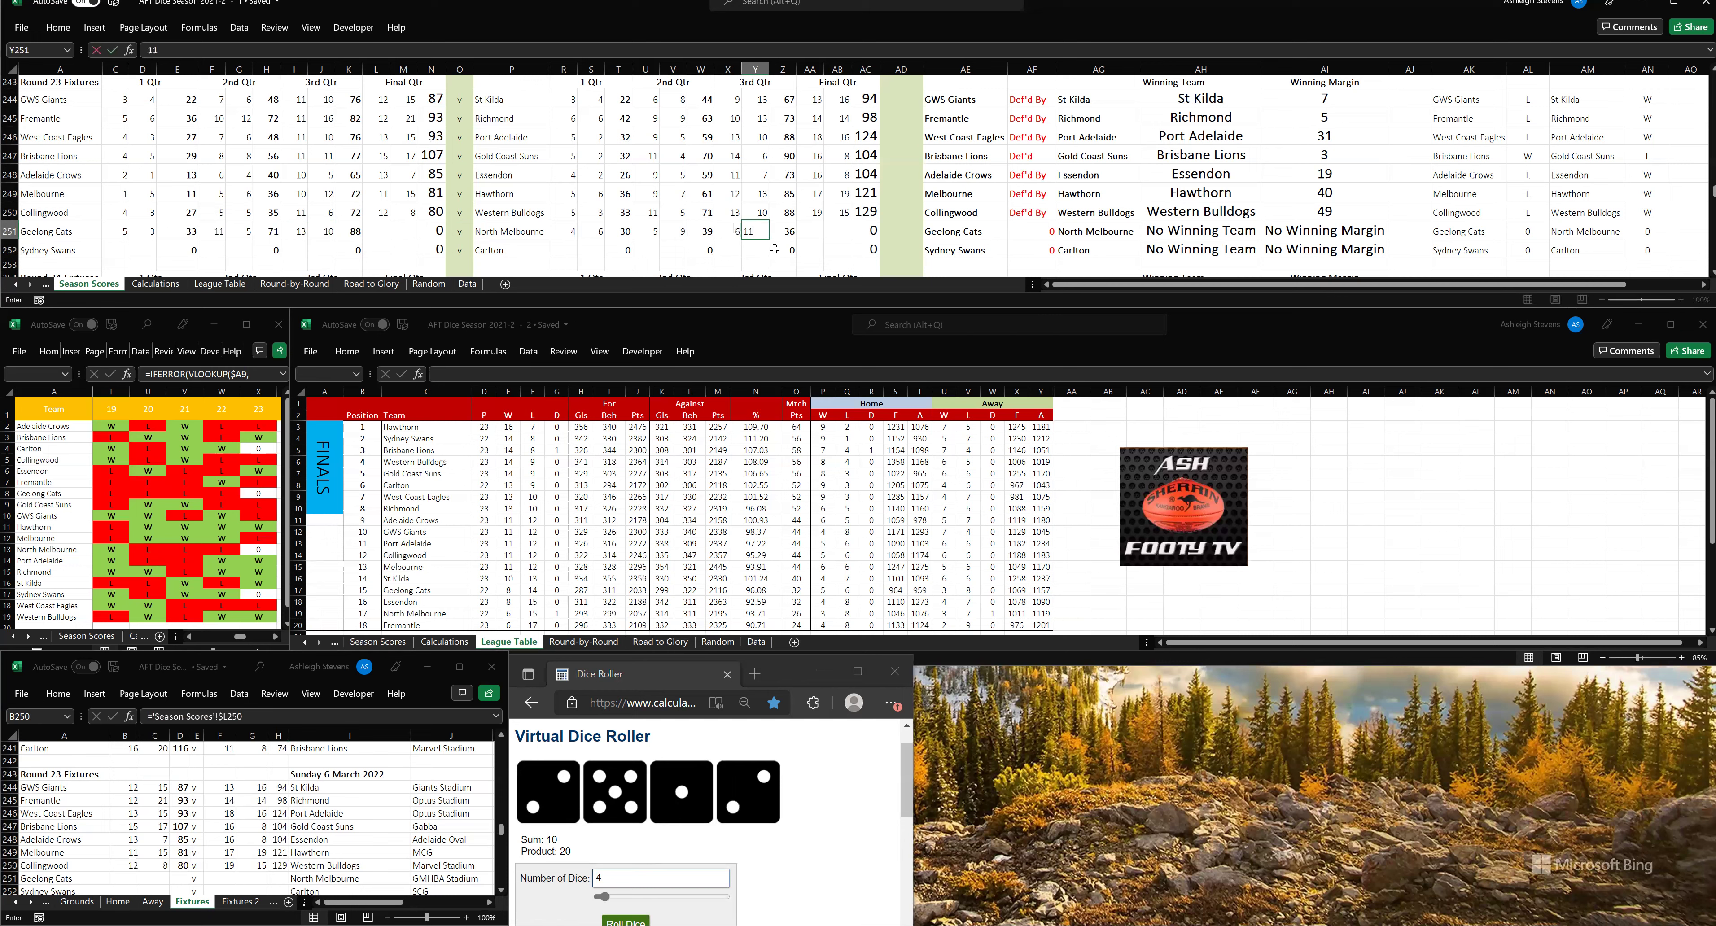
left_click(775, 248)
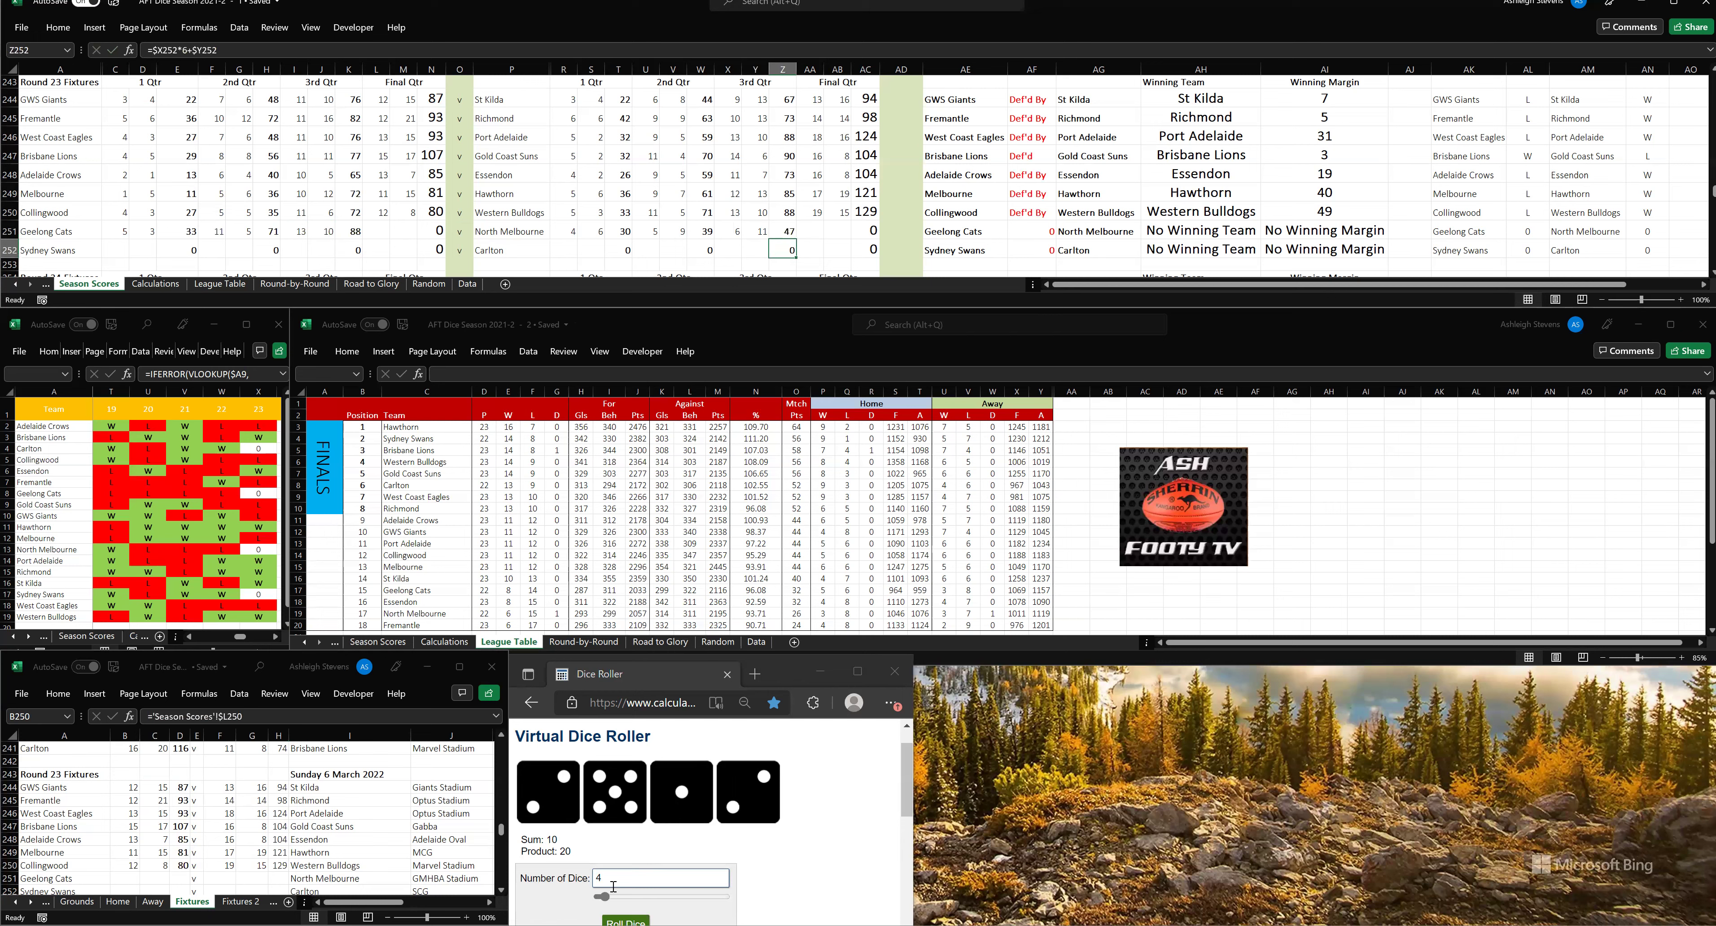
- Roll the four dice and enter the Geelong Cats' final-quarter score as 18 goals and 13 behinds
left_click(630, 910)
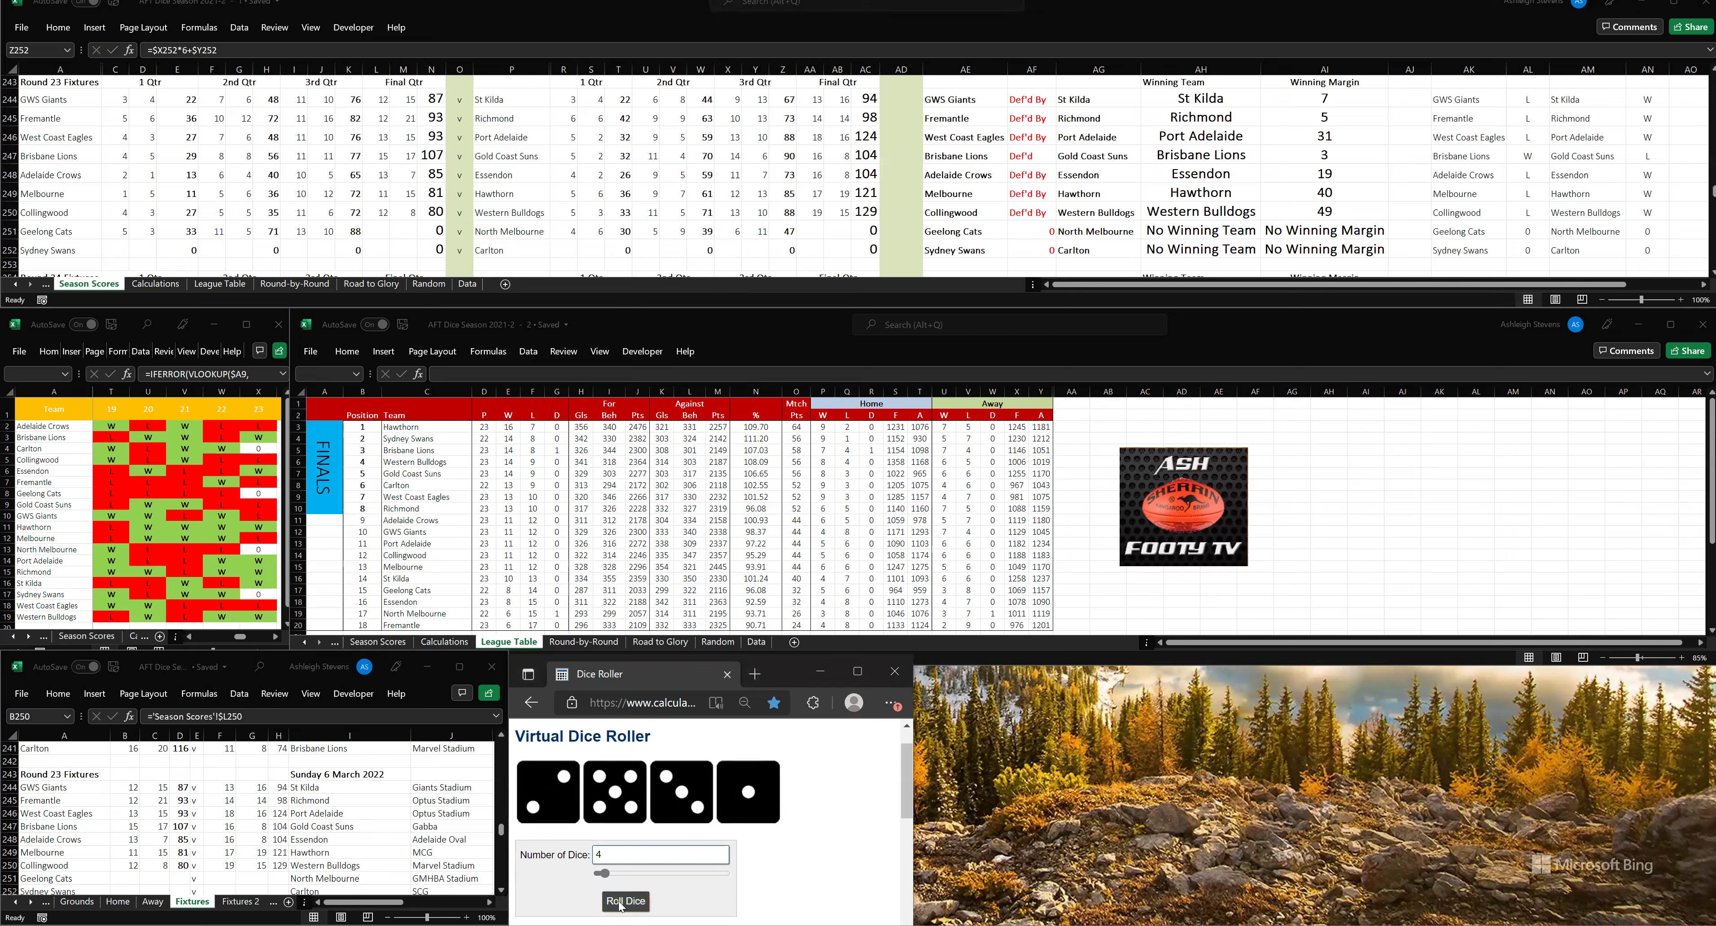
left_click(379, 231)
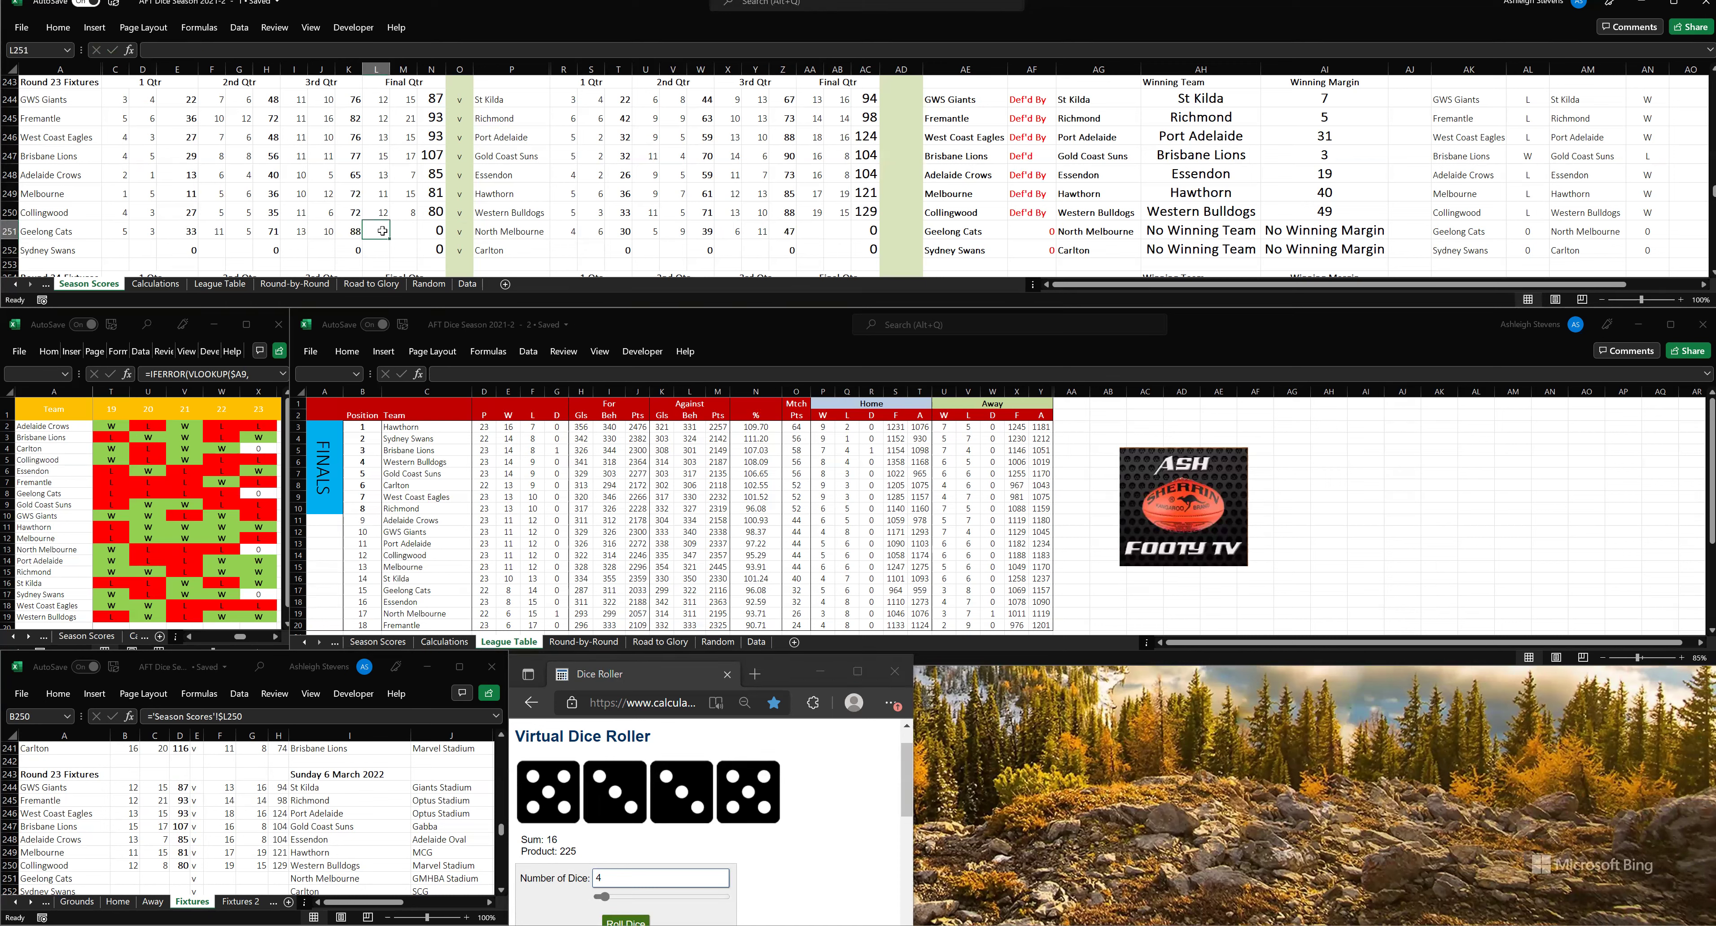
type("18")
left_click(413, 227)
type("13")
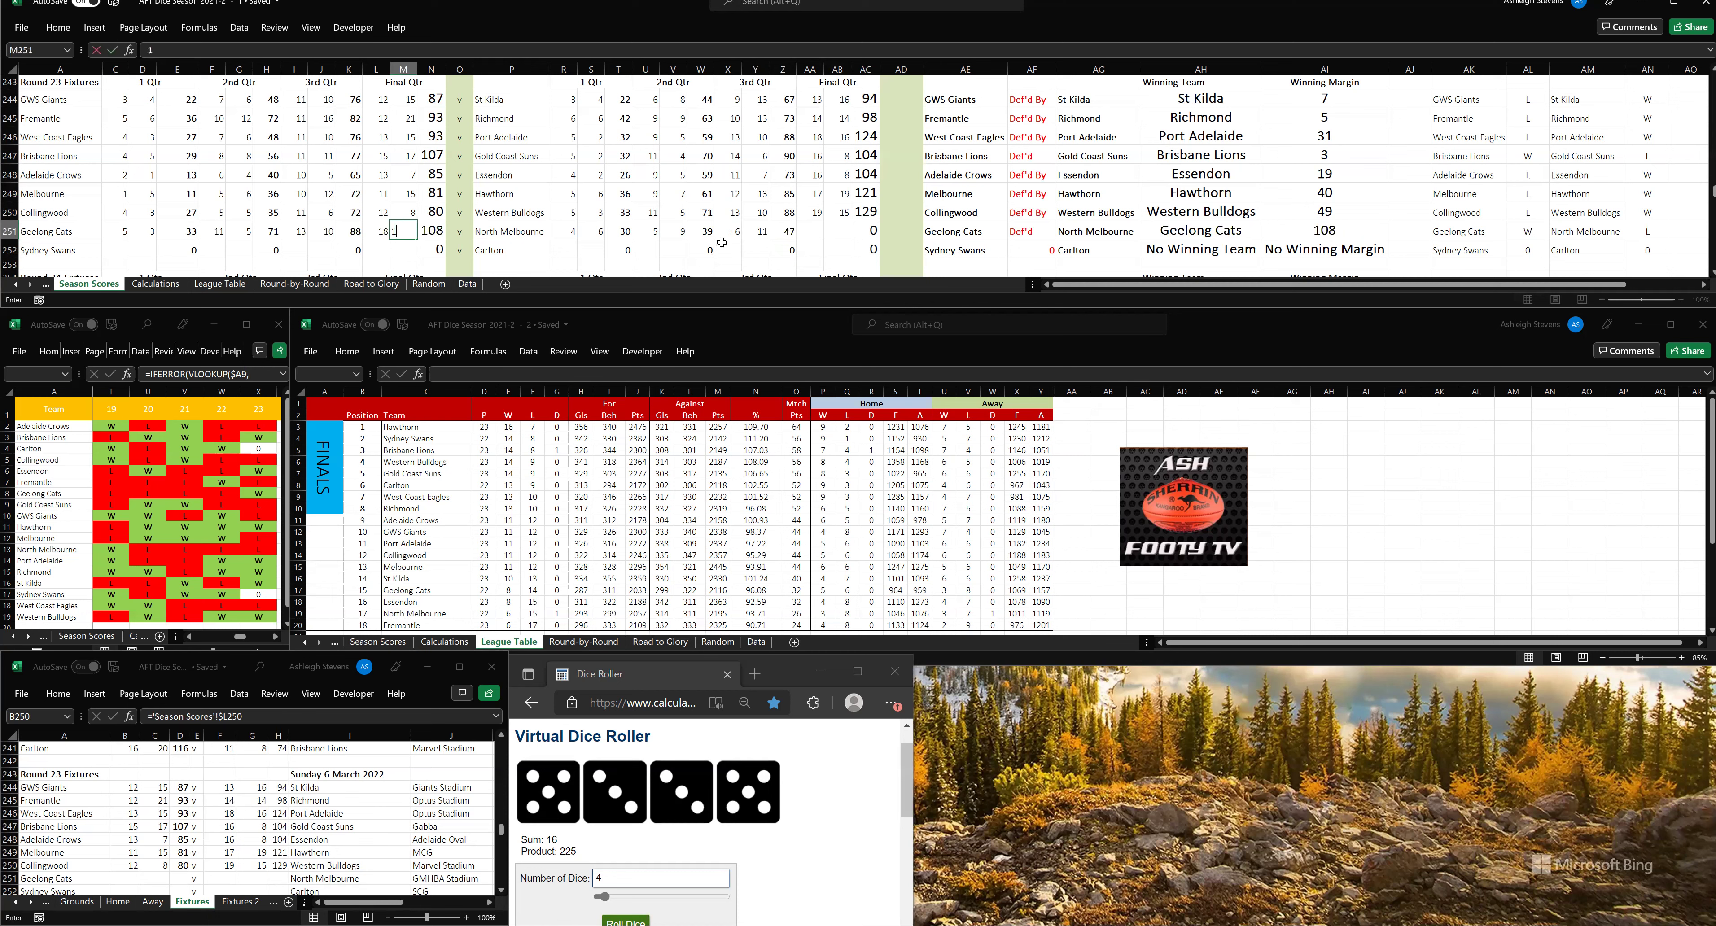
- Enter North Melbourne's final-quarter score of 9 goals and 16 behinds
left_click(811, 228)
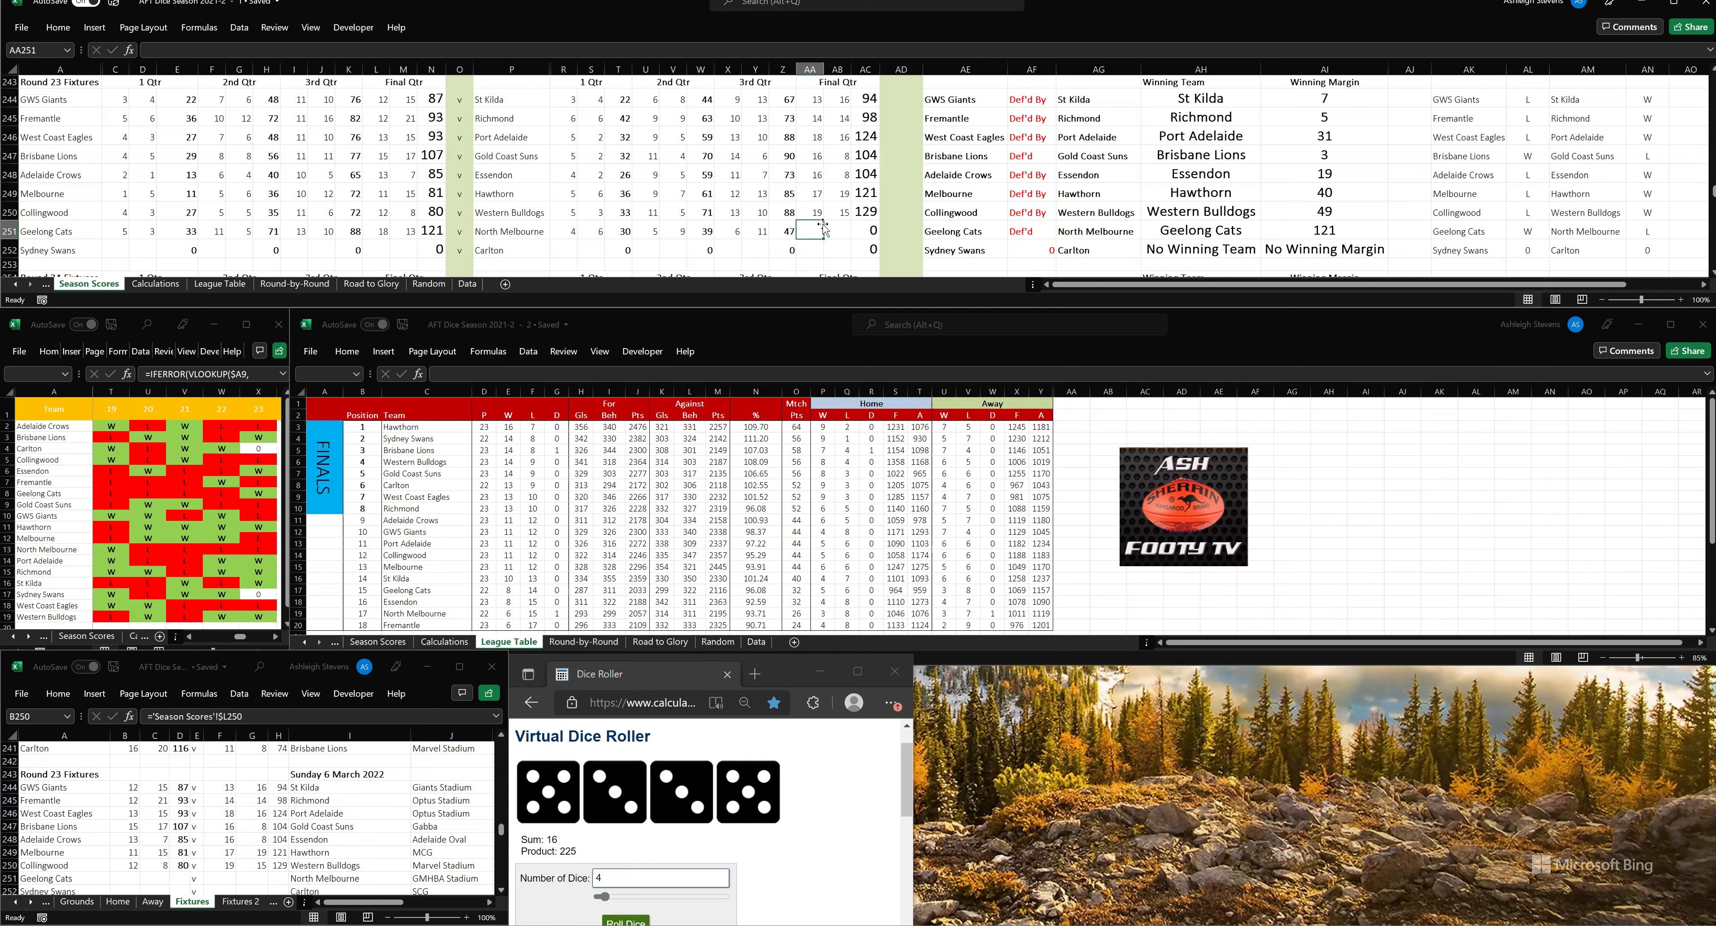
type("9")
left_click(834, 234)
type("16")
key("Return")
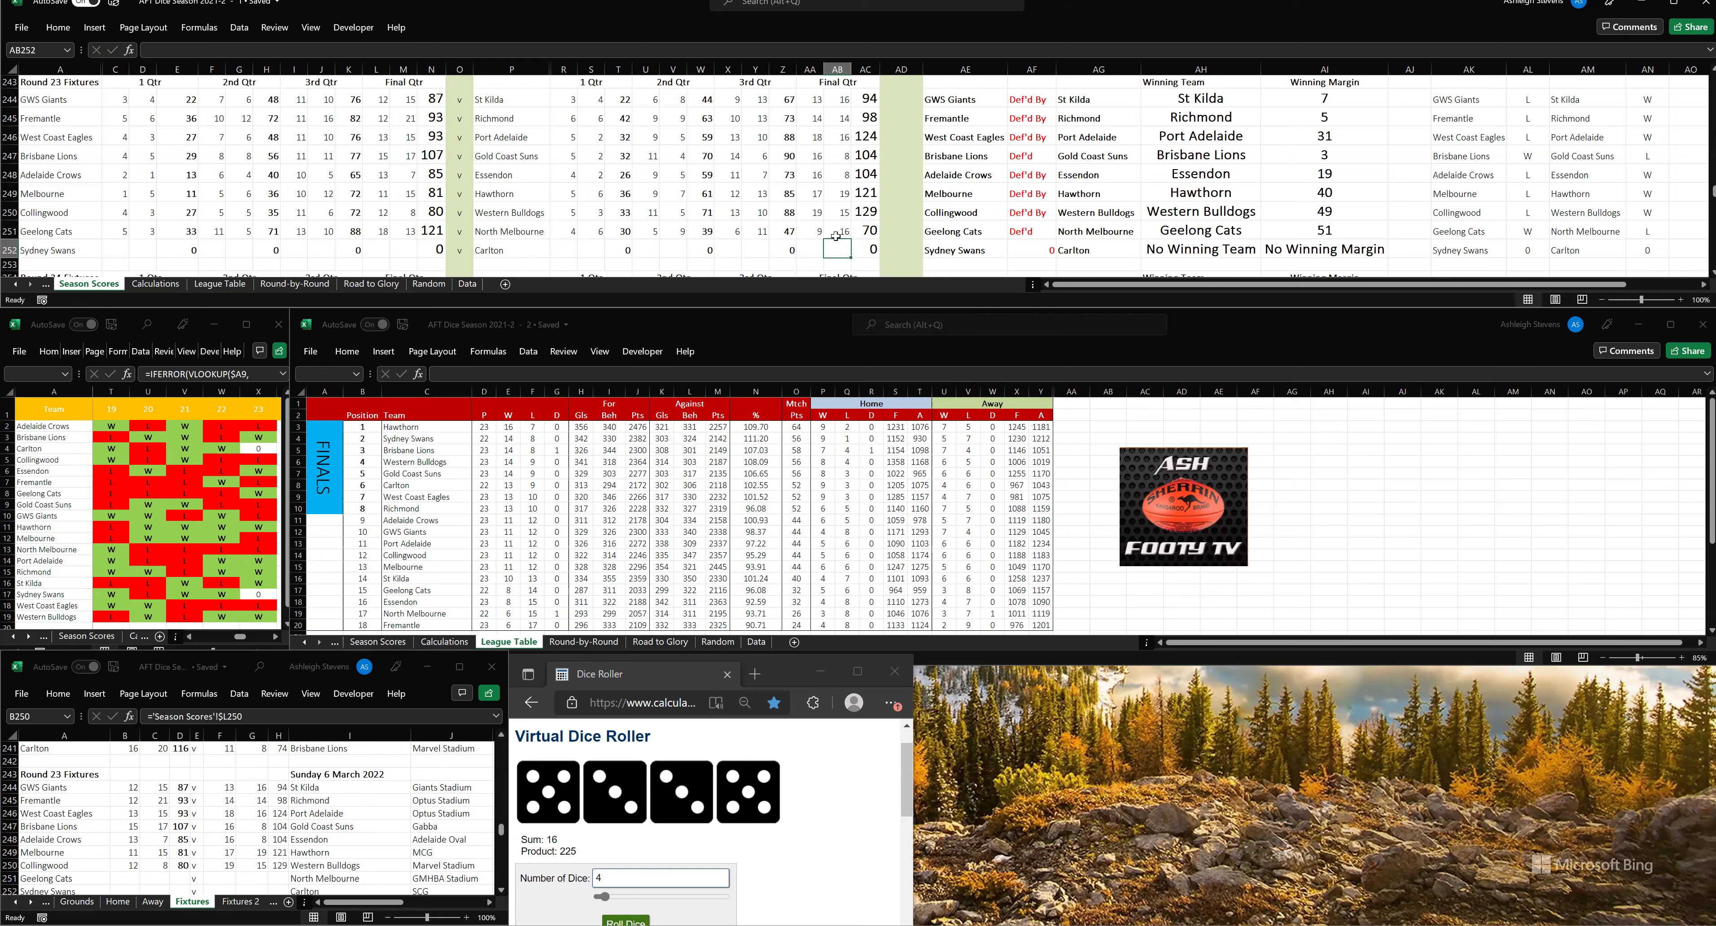
- Copy the linked score cells of the Collingwood row on the Fixtures sheet into the Geelong Cats v North Melbourne row
left_click(120, 866)
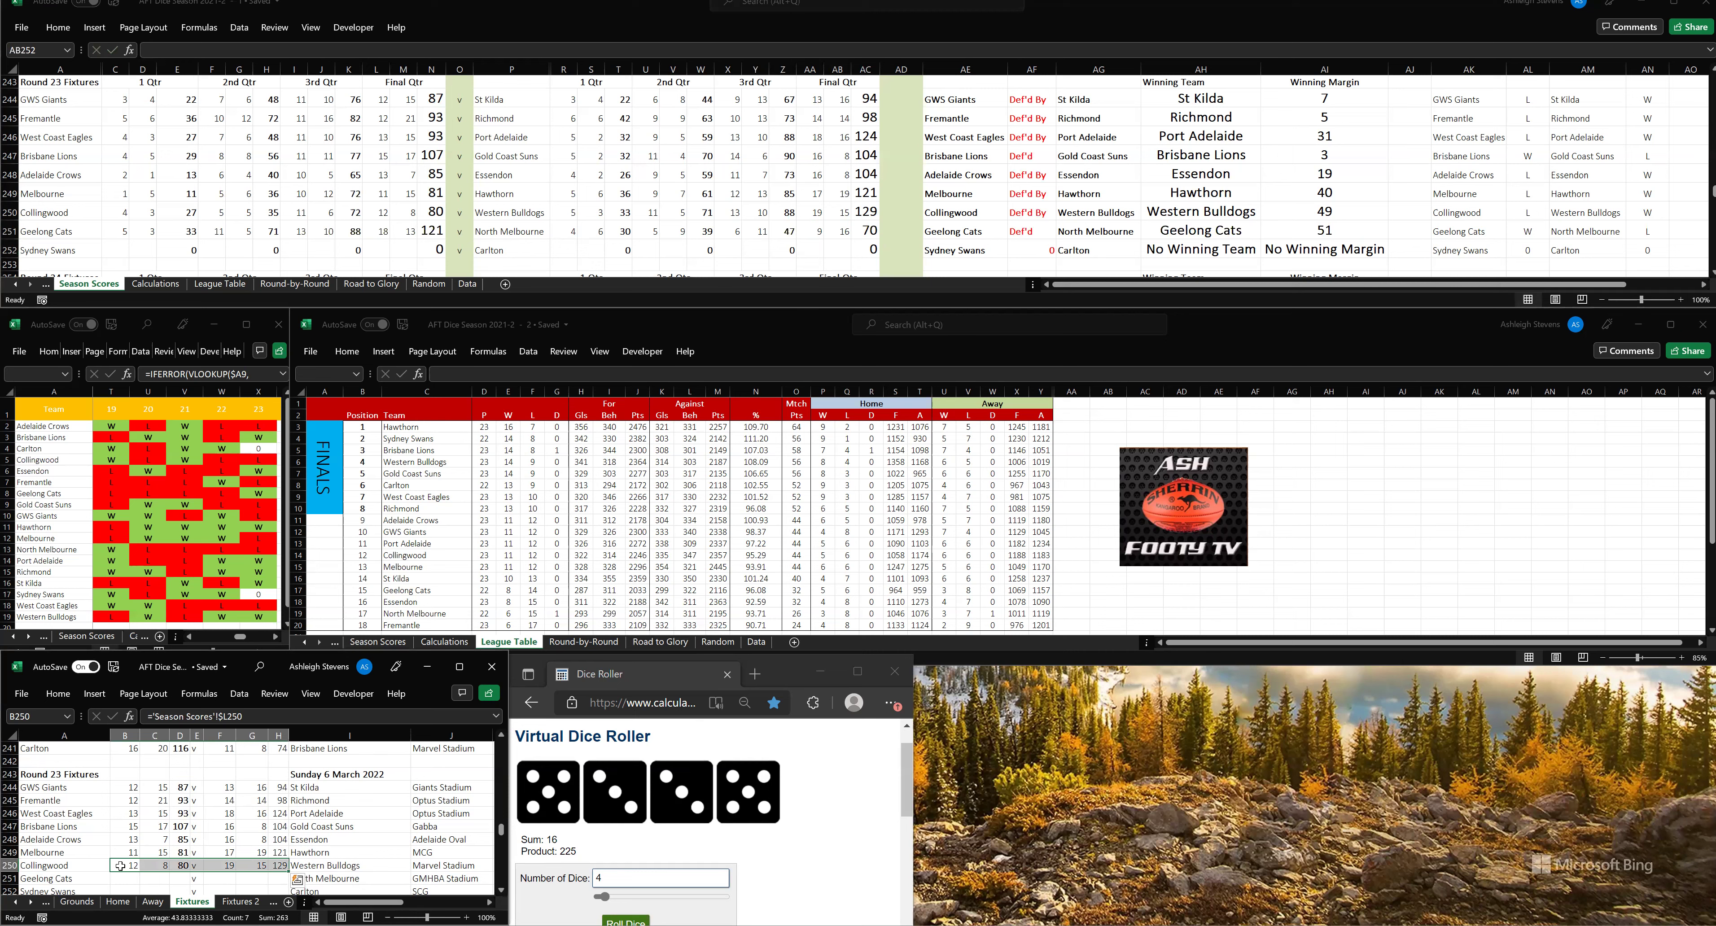
key("ctrl+c")
left_click(127, 878)
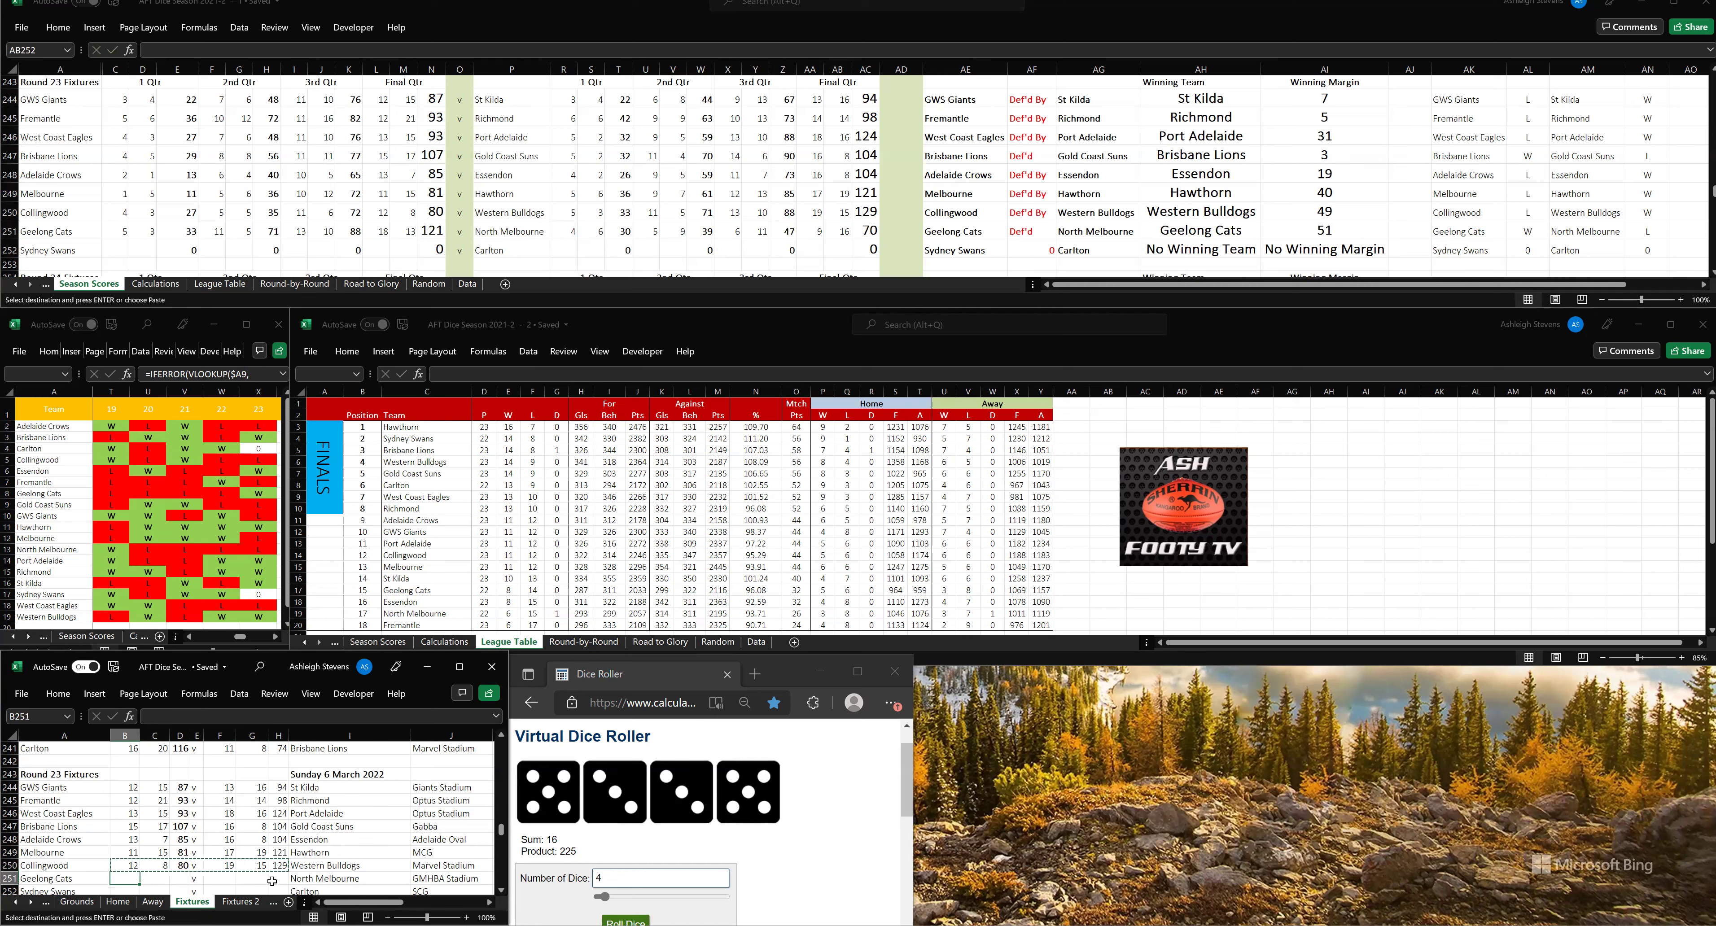
key("ctrl+v")
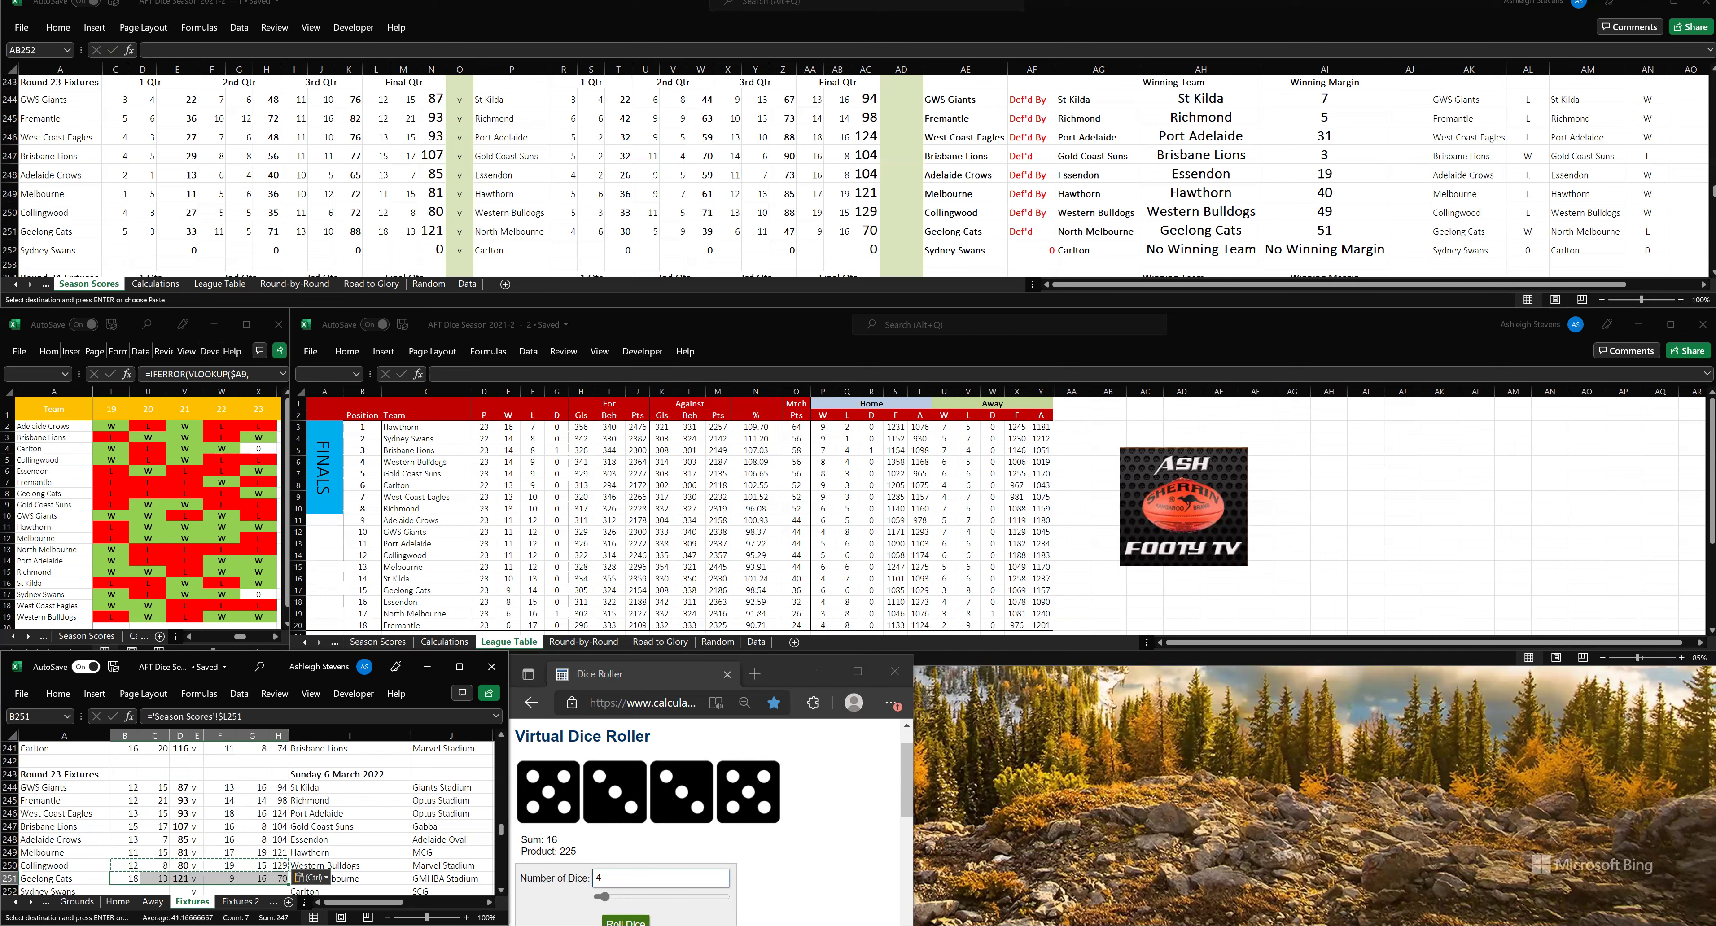
- Roll the four dice and enter the Sydney Swans' first-quarter score as 6 goals and 1 behind
left_click(631, 908)
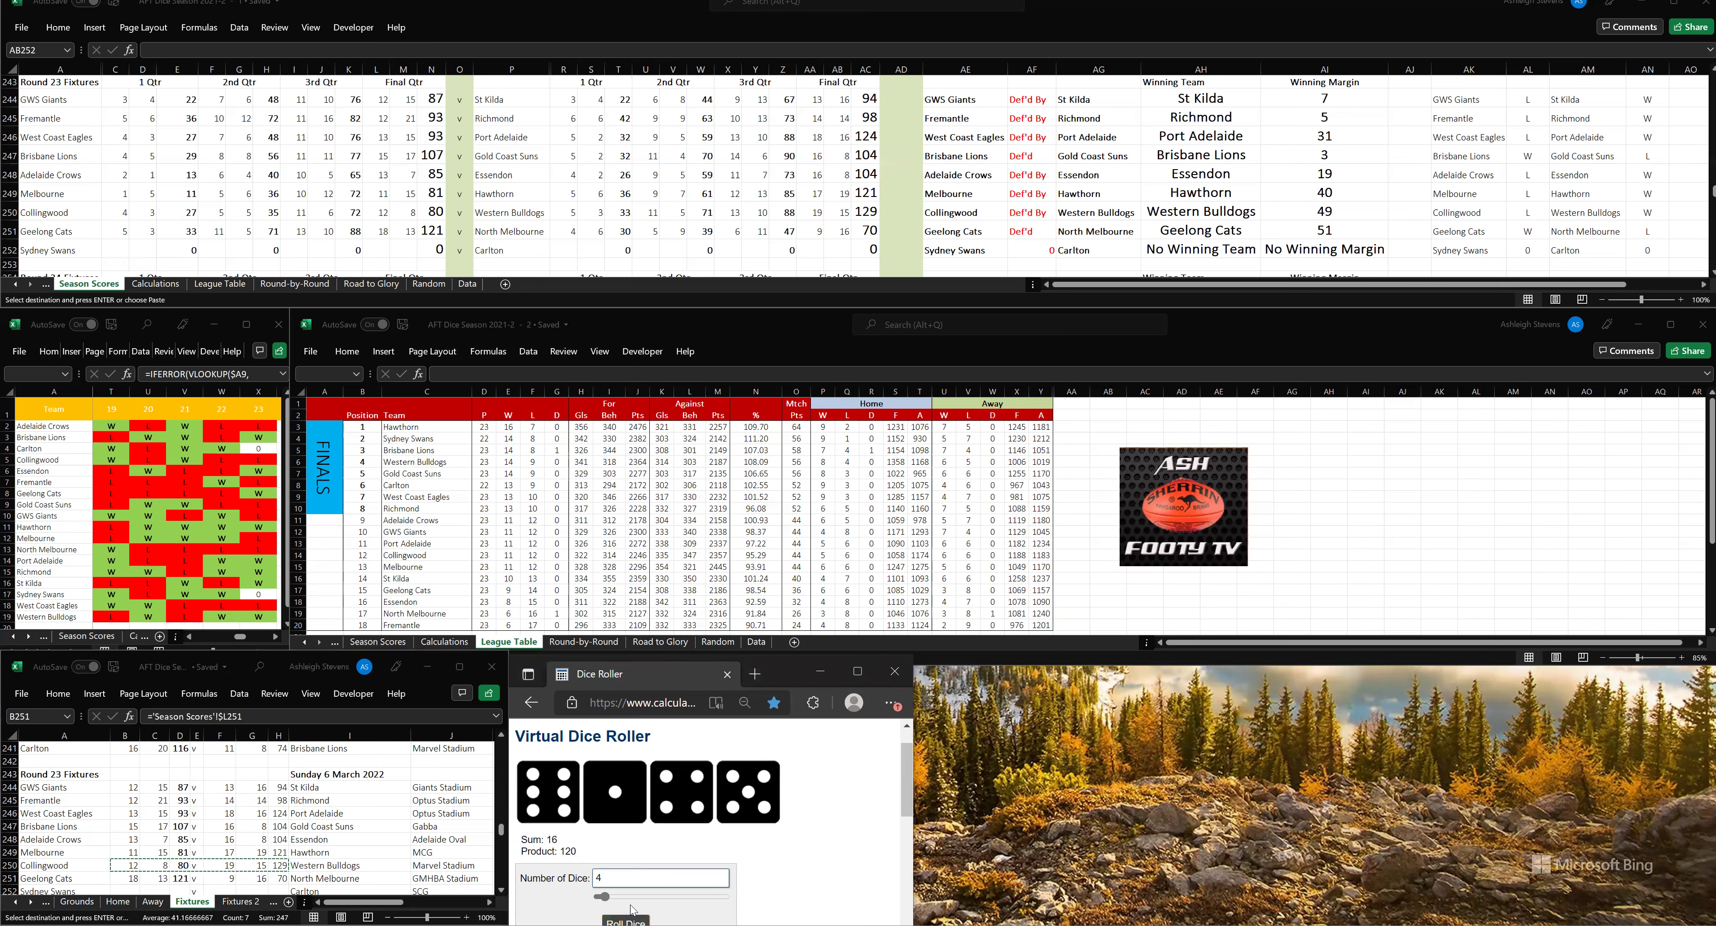
left_click(121, 253)
left_click(121, 253)
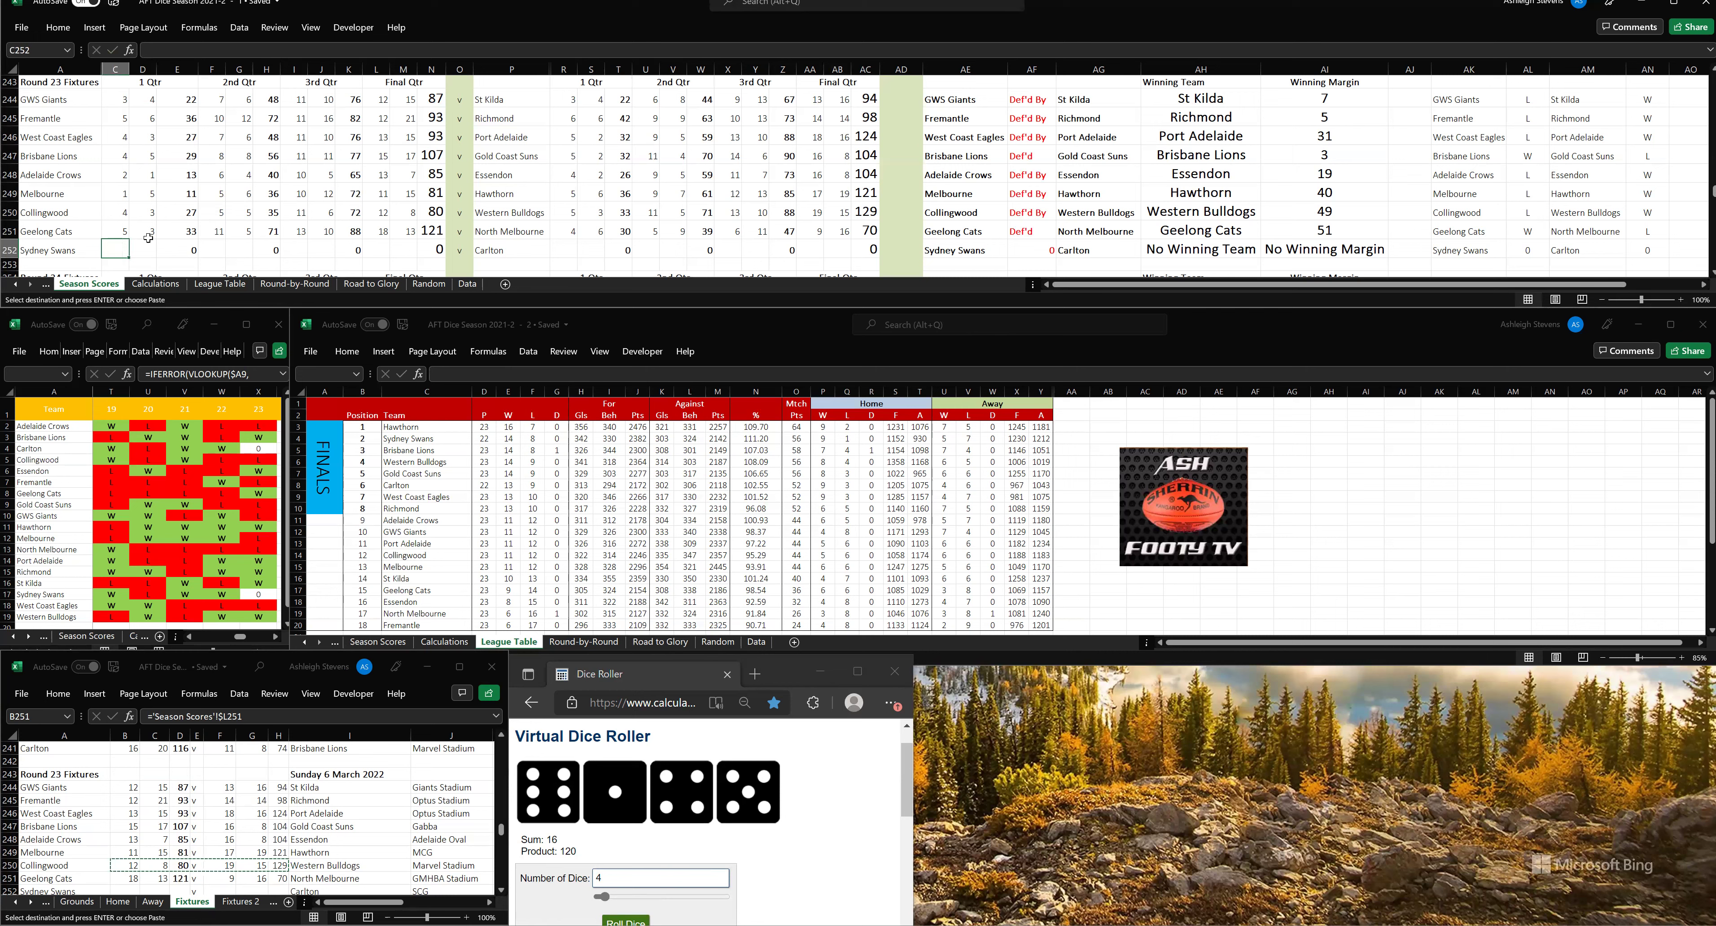
type("6")
key("Tab")
type("1")
key("Tab")
- Enter Carlton's first-quarter score of 4 goals and 5 behinds
left_click(566, 249)
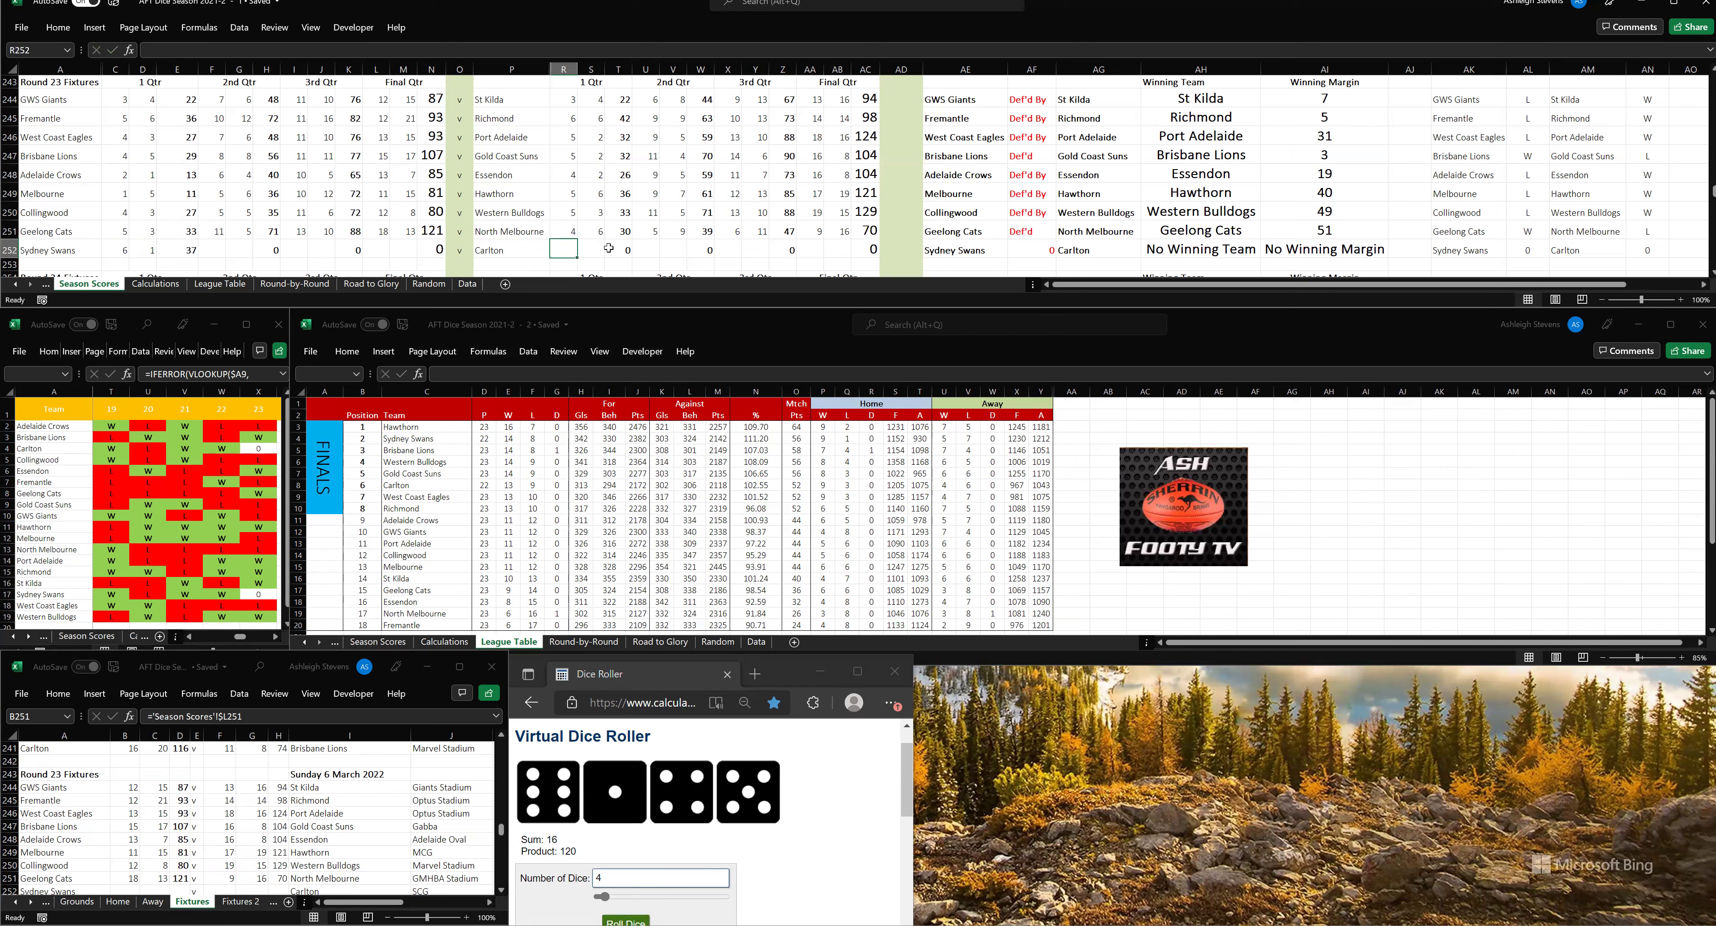
type("4")
key("Tab")
type("5")
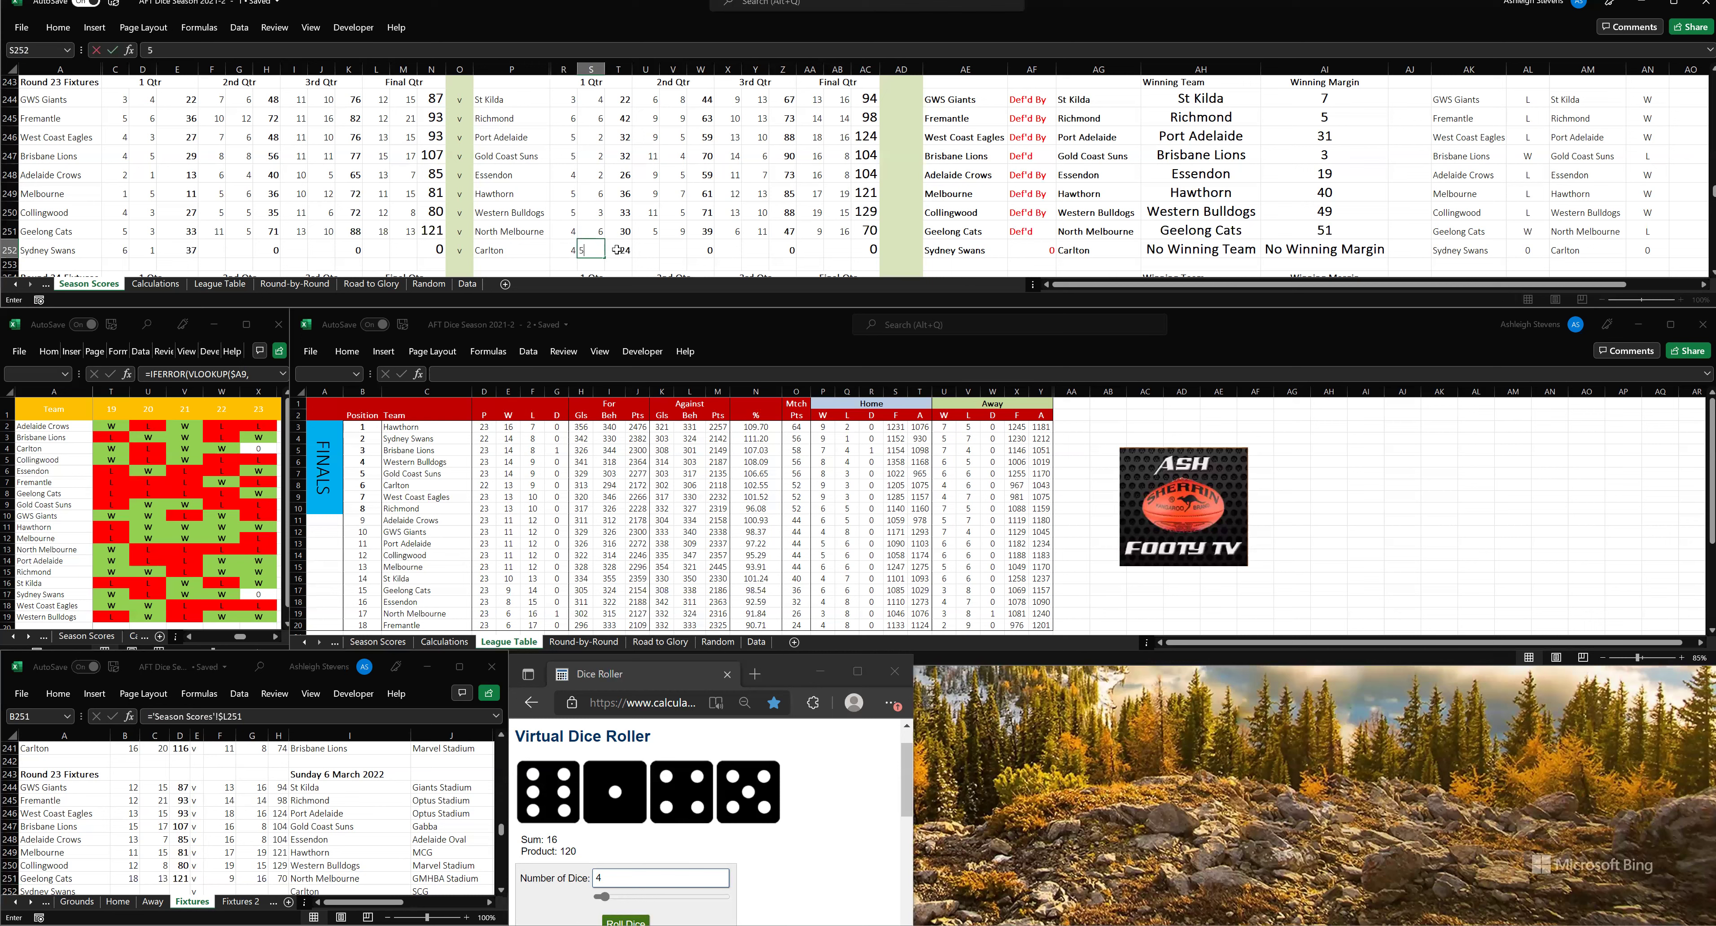
key("Tab")
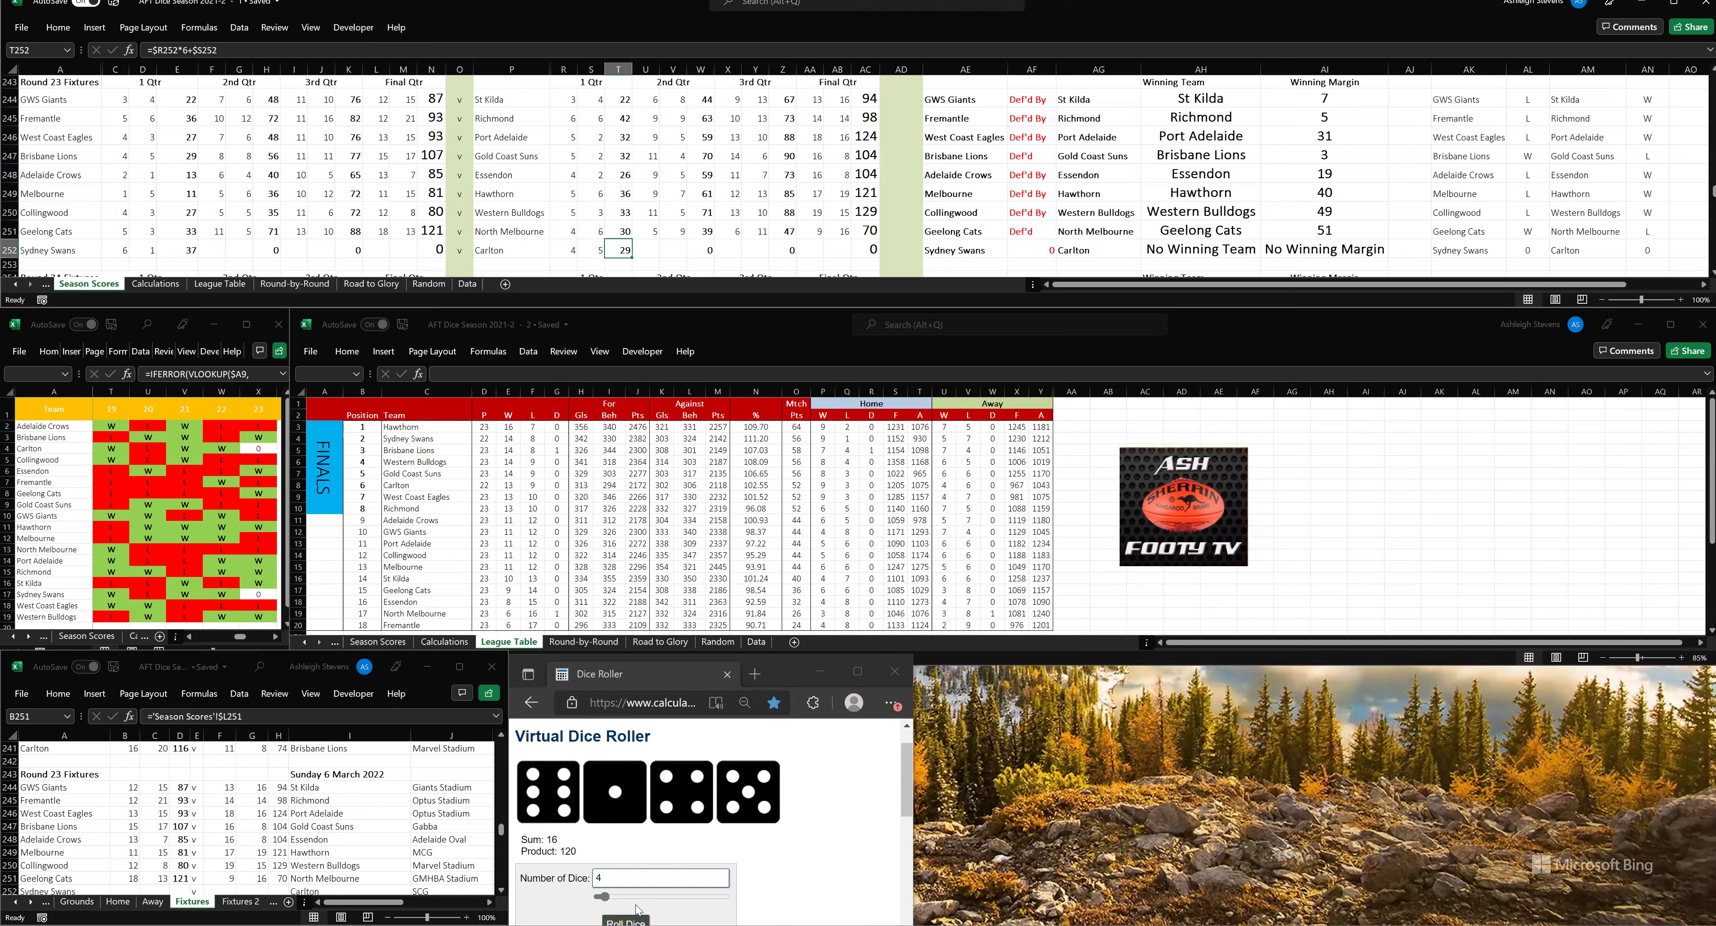
- Roll the four dice and enter the Sydney Swans' second-quarter score as 11 goals and 6 behinds
left_click(638, 911)
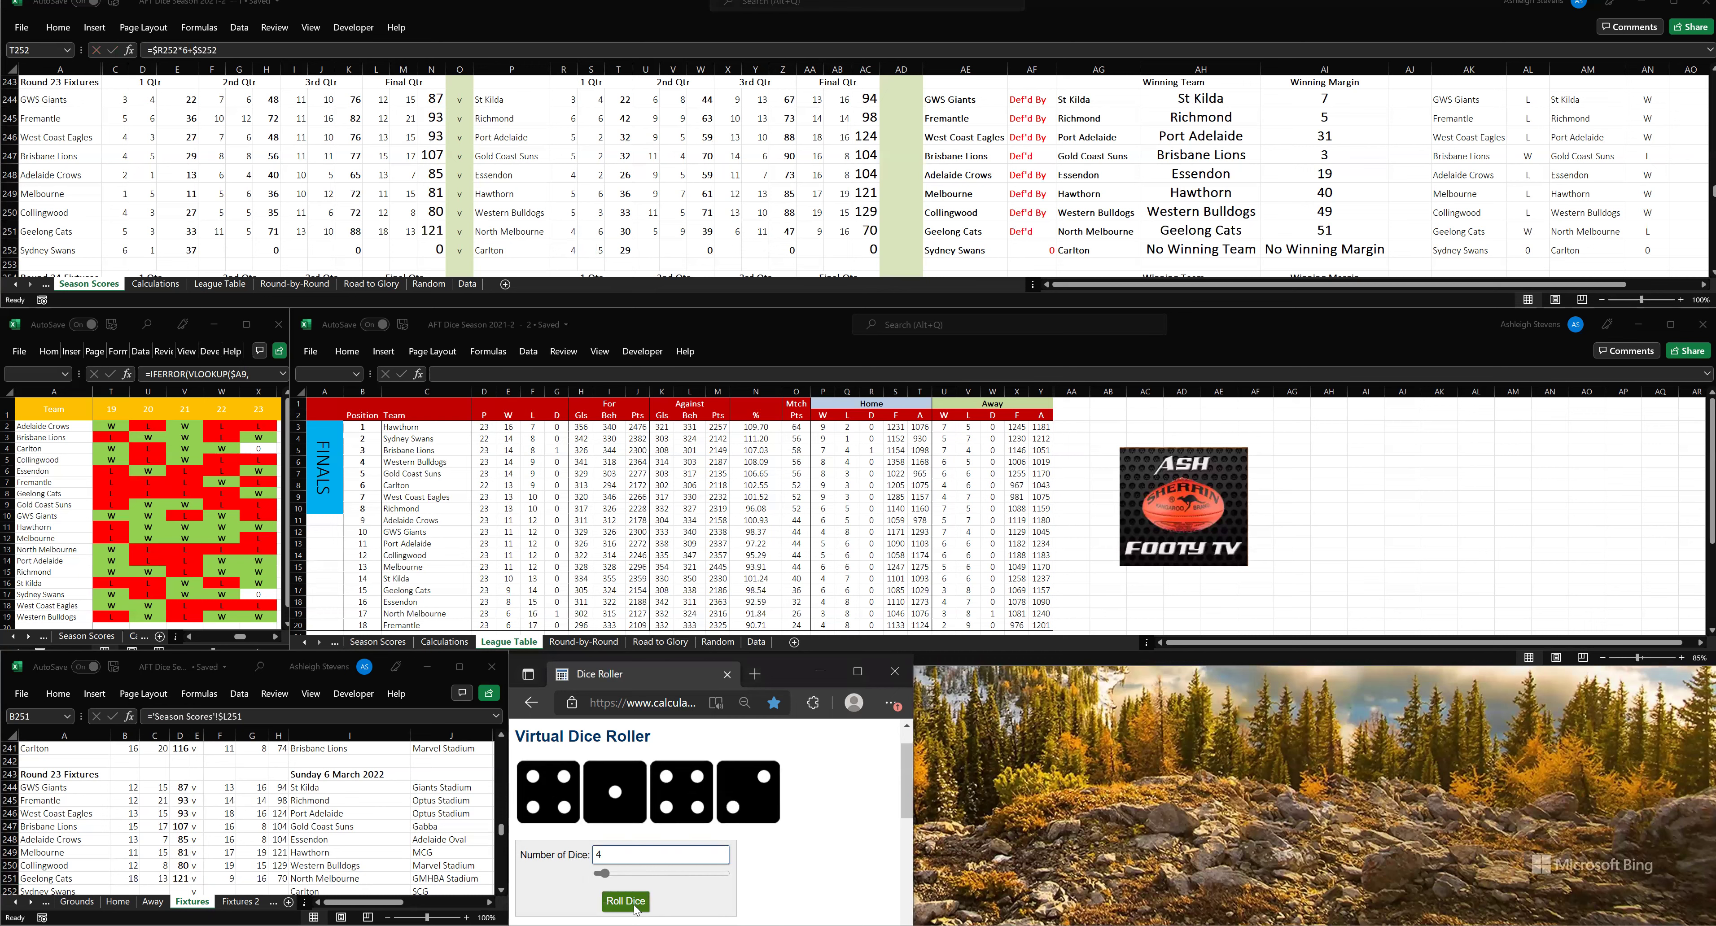
left_click(212, 250)
left_click(212, 248)
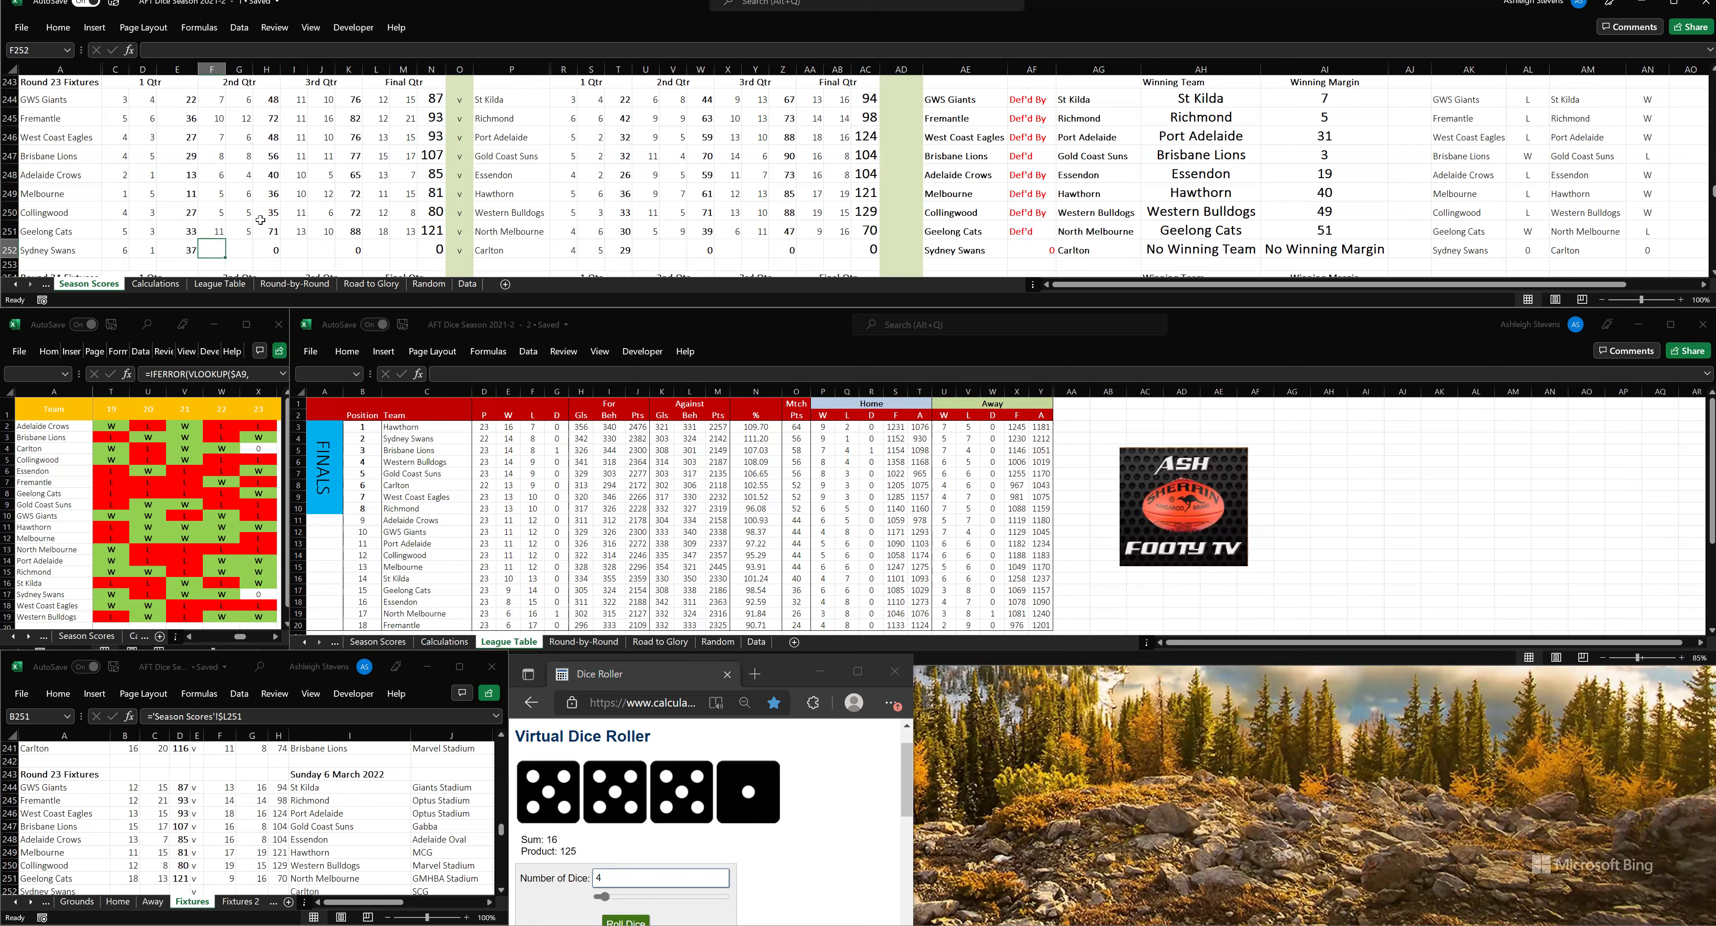
type("11")
key("Tab")
type("6")
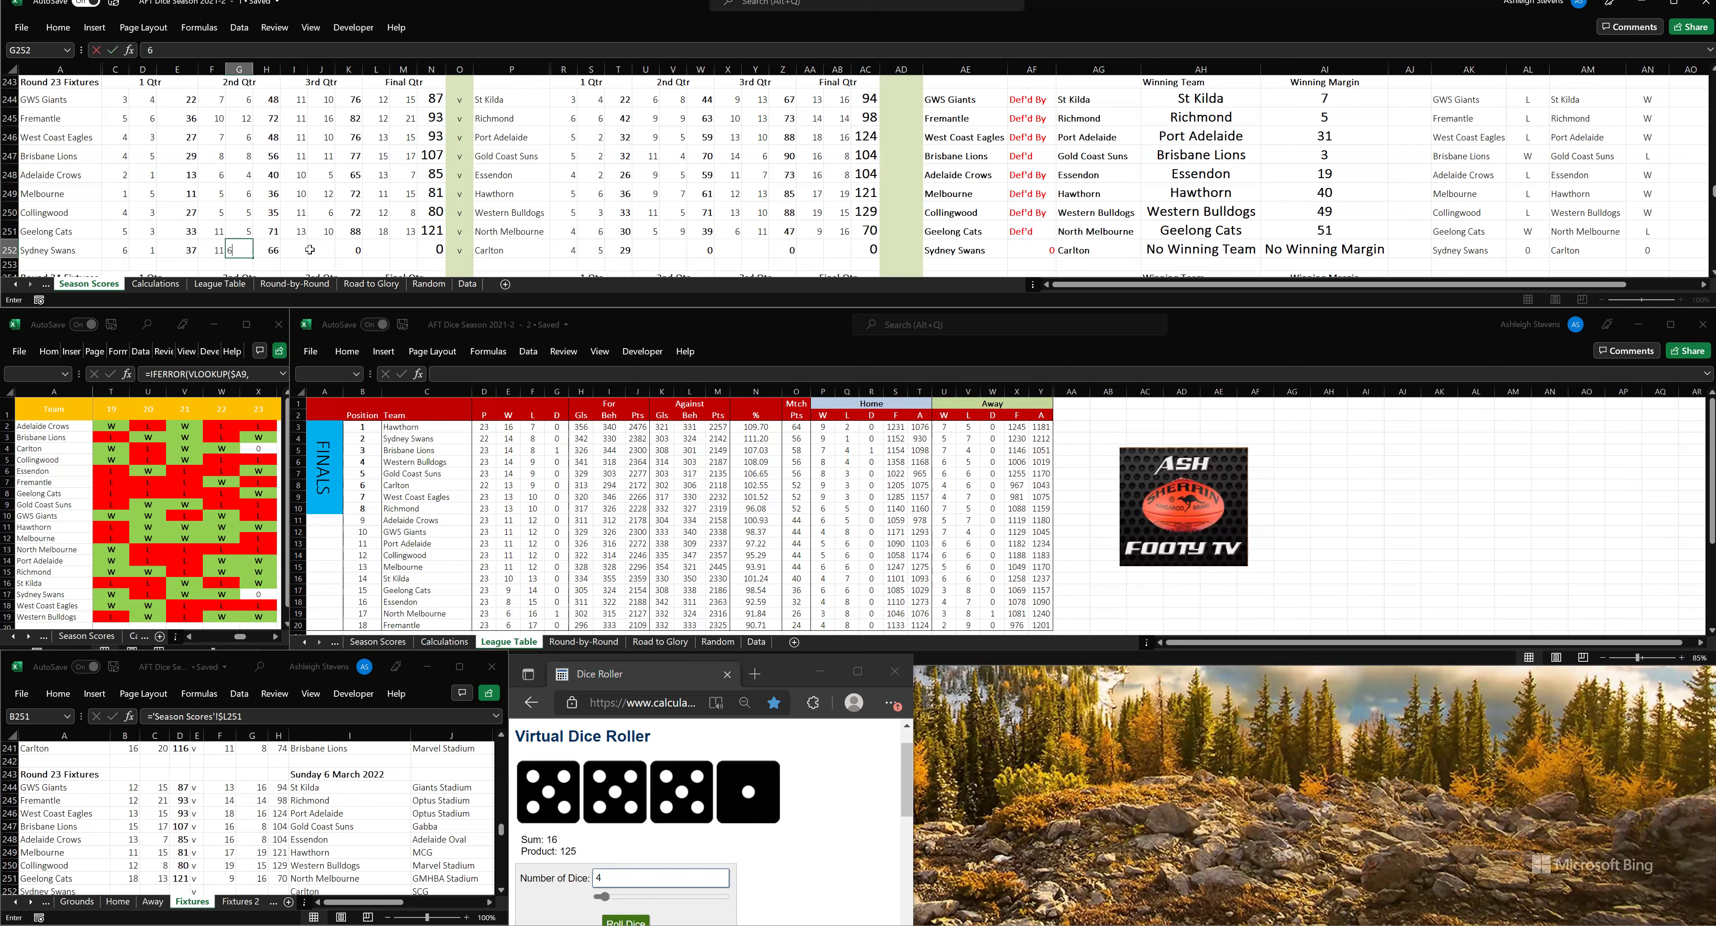
left_click(311, 249)
- Enter Carlton's second-quarter score of 9 goals and 6 behinds
left_click(650, 249)
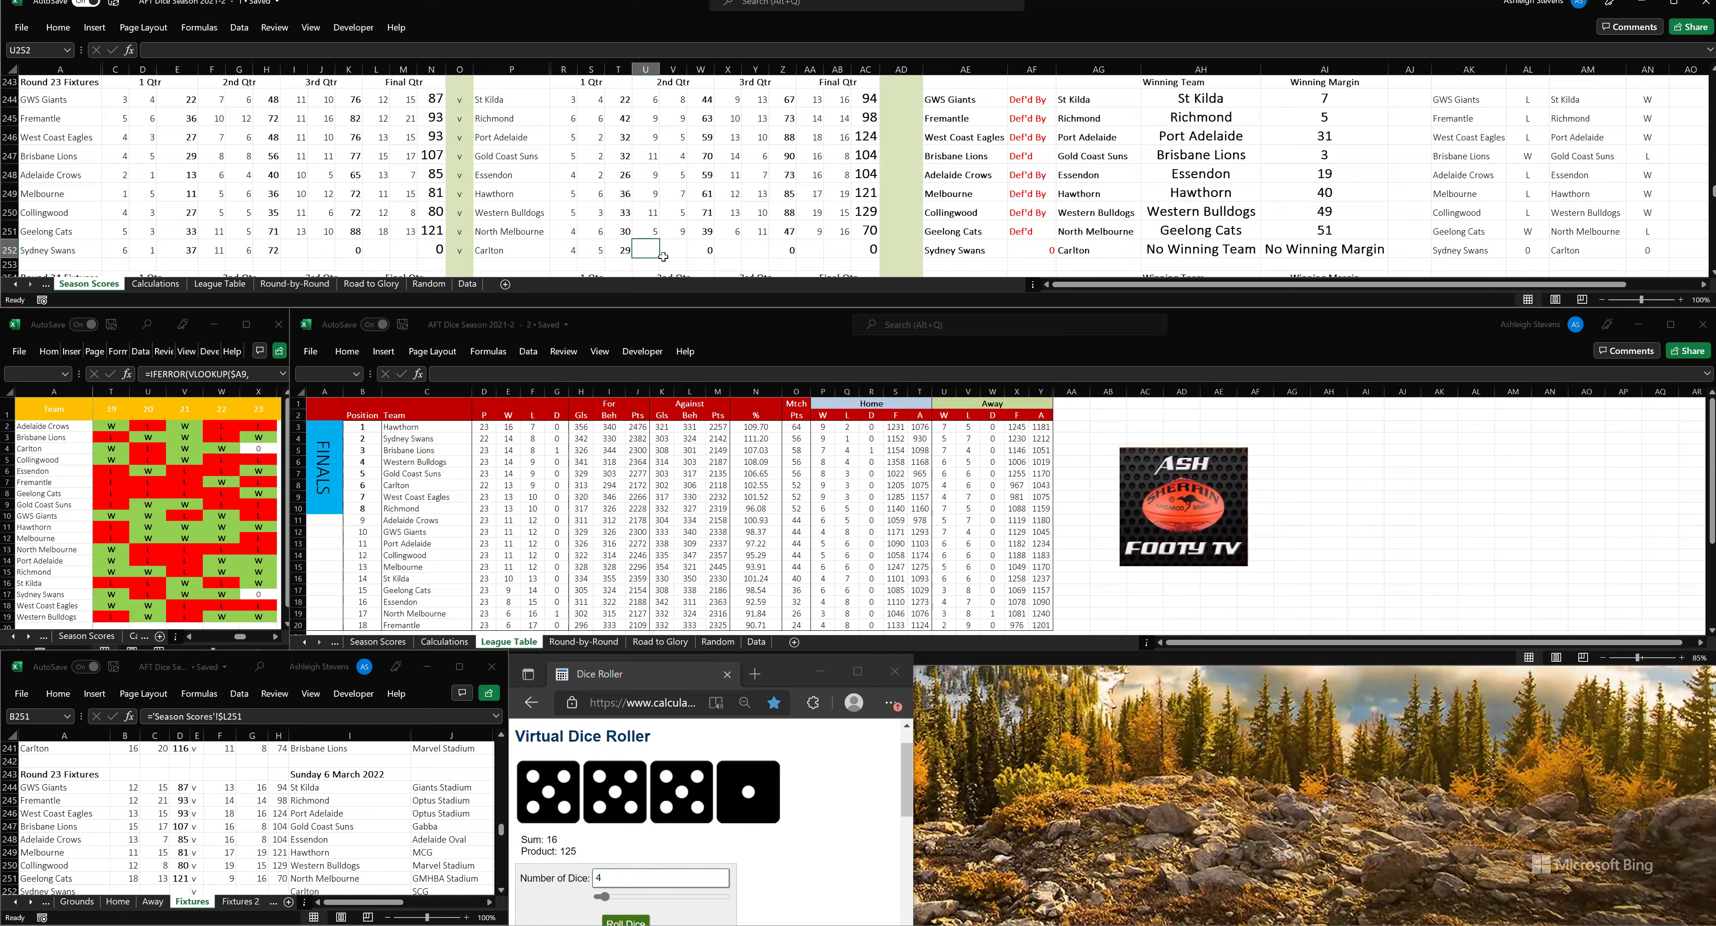
type("9")
key("Tab")
key("Tab")
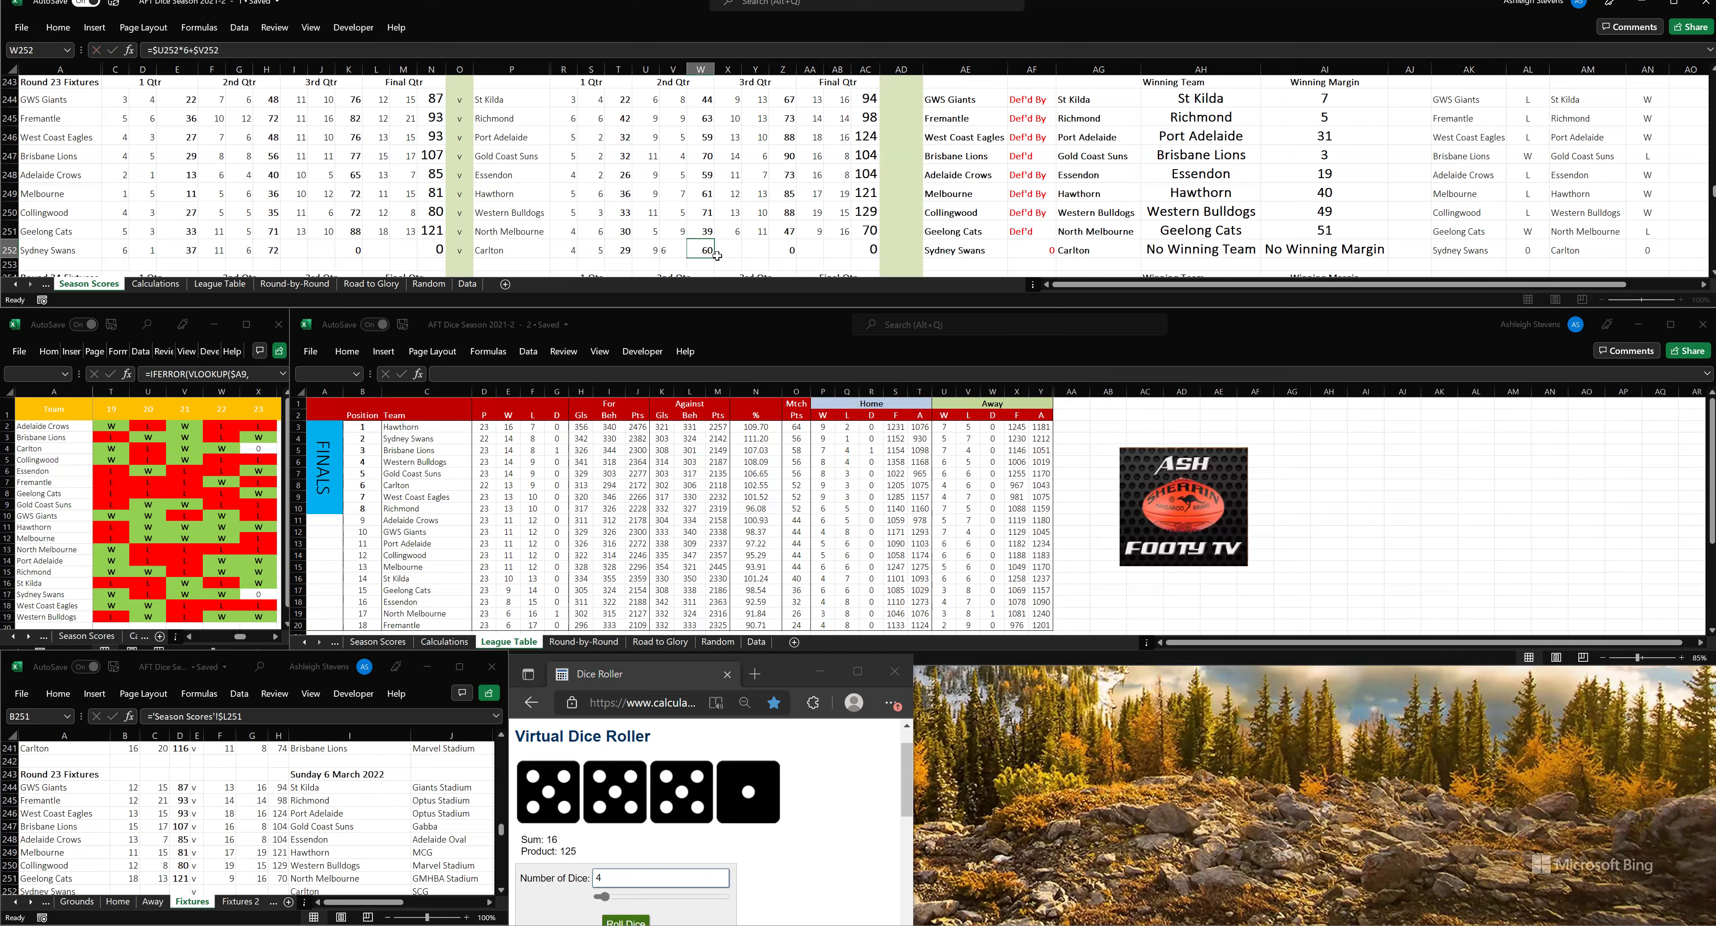
- Roll the four dice and enter the Sydney Swans' third-quarter score as 16 goals and 7 behinds
left_click(628, 910)
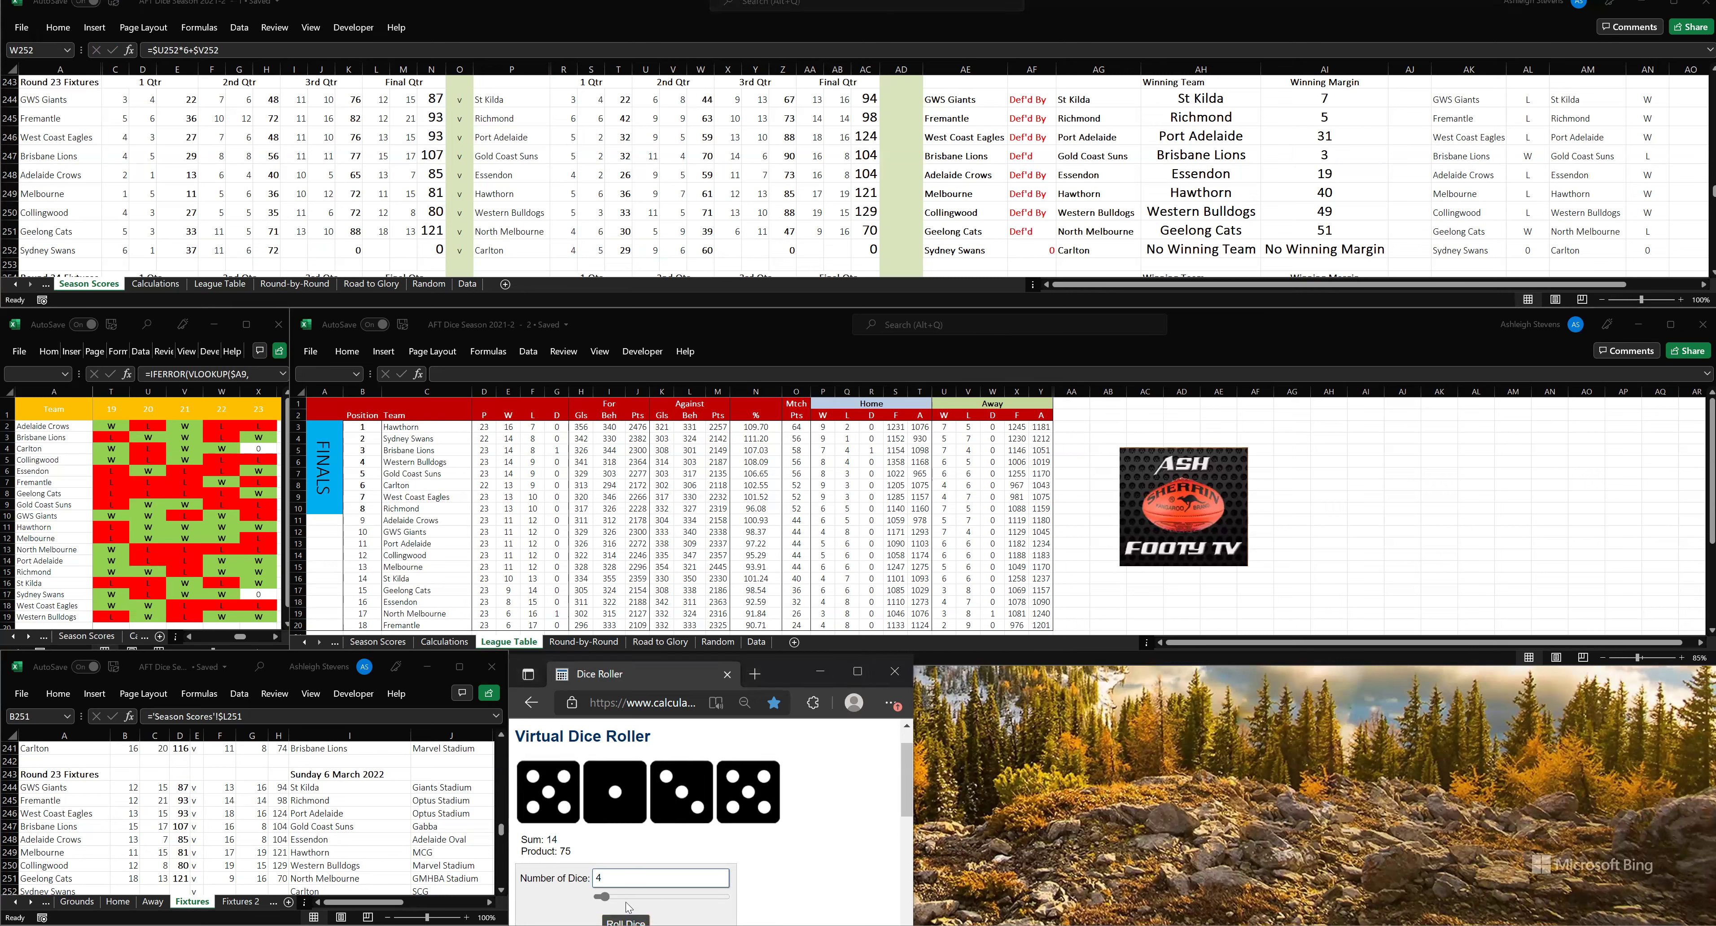
left_click(294, 247)
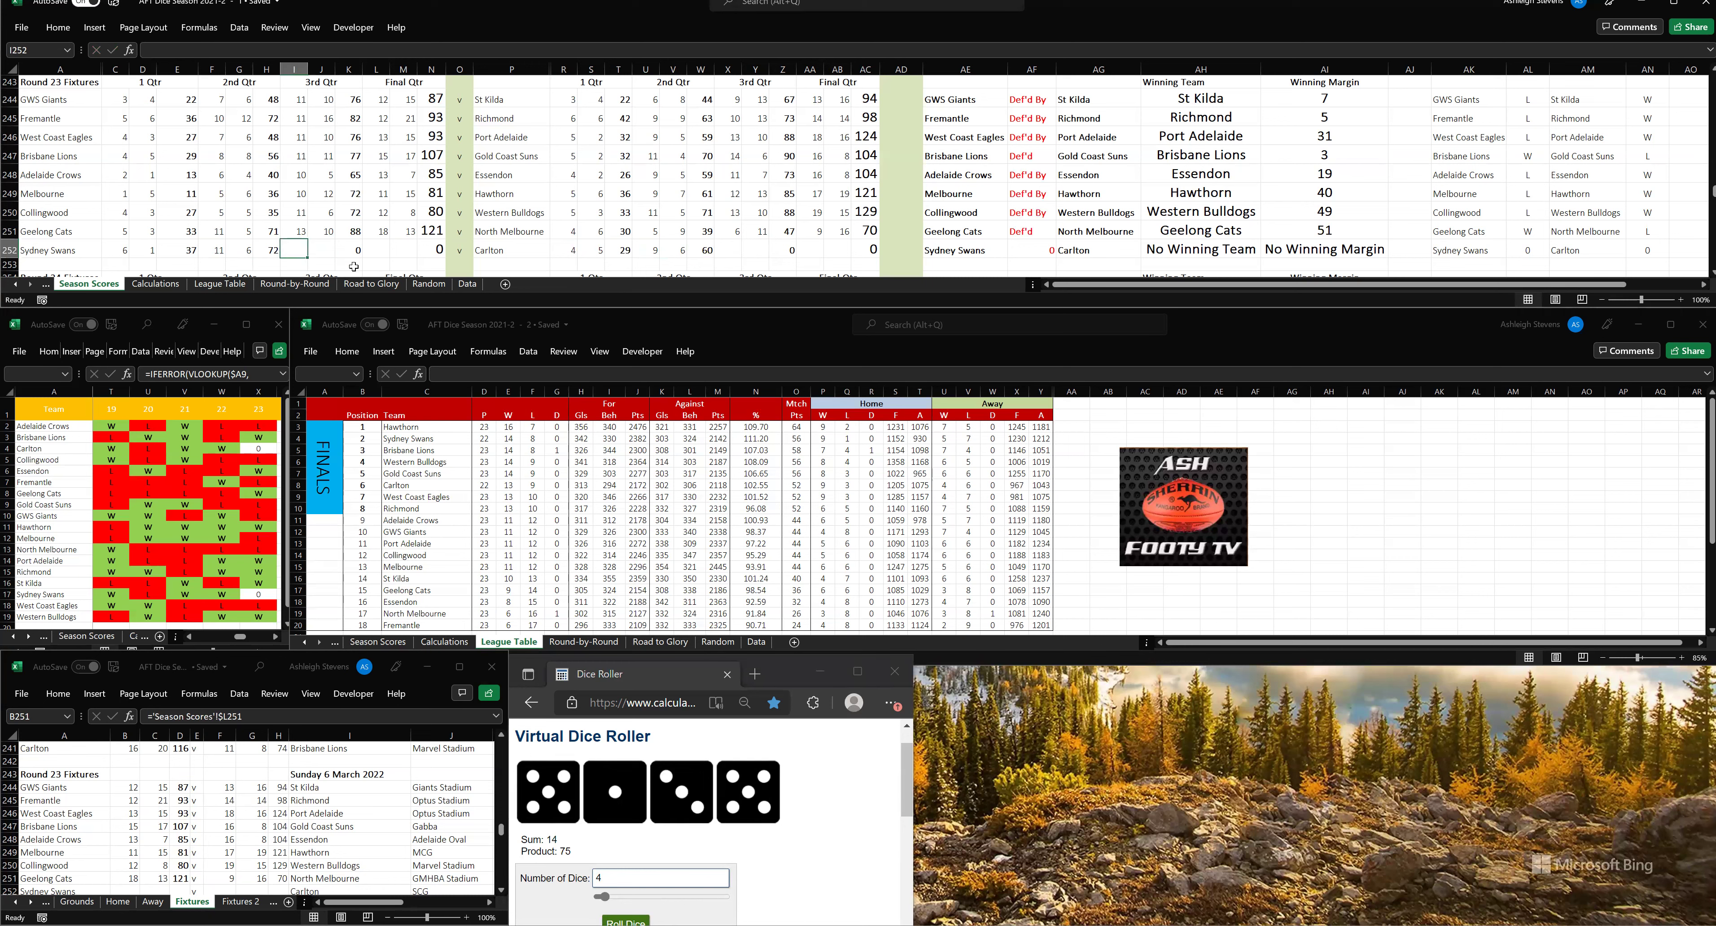
type("16")
key("Tab")
type("7")
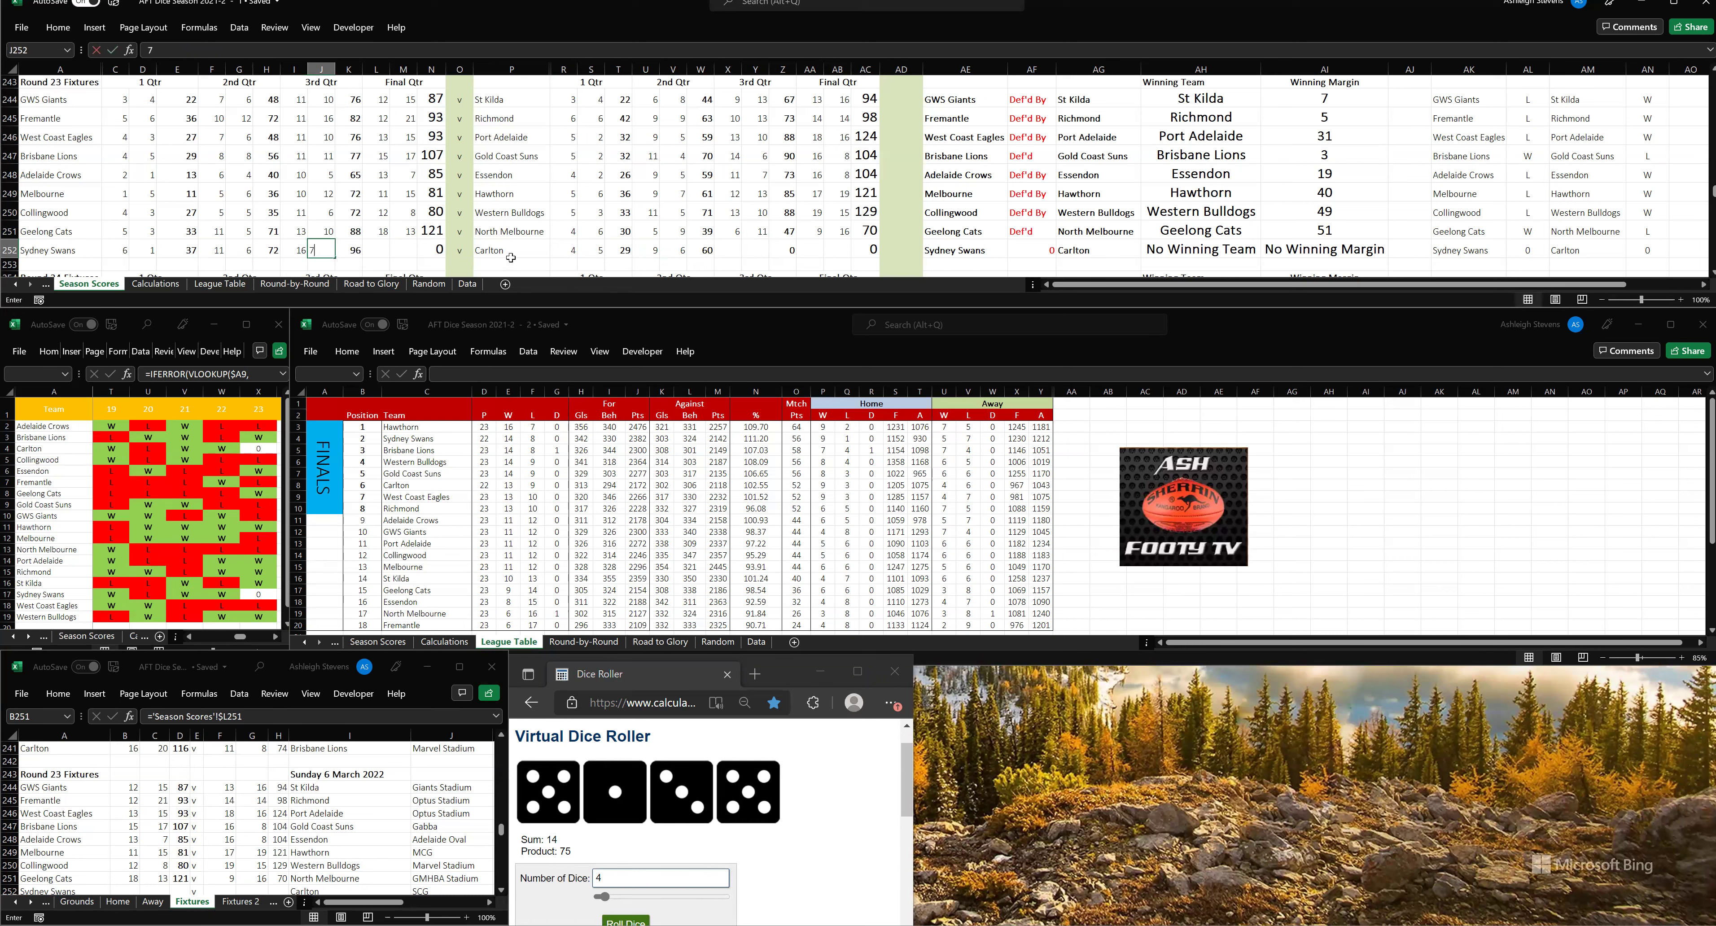
- Enter Carlton's third-quarter score of 12 goals and 11 behinds
left_click(724, 248)
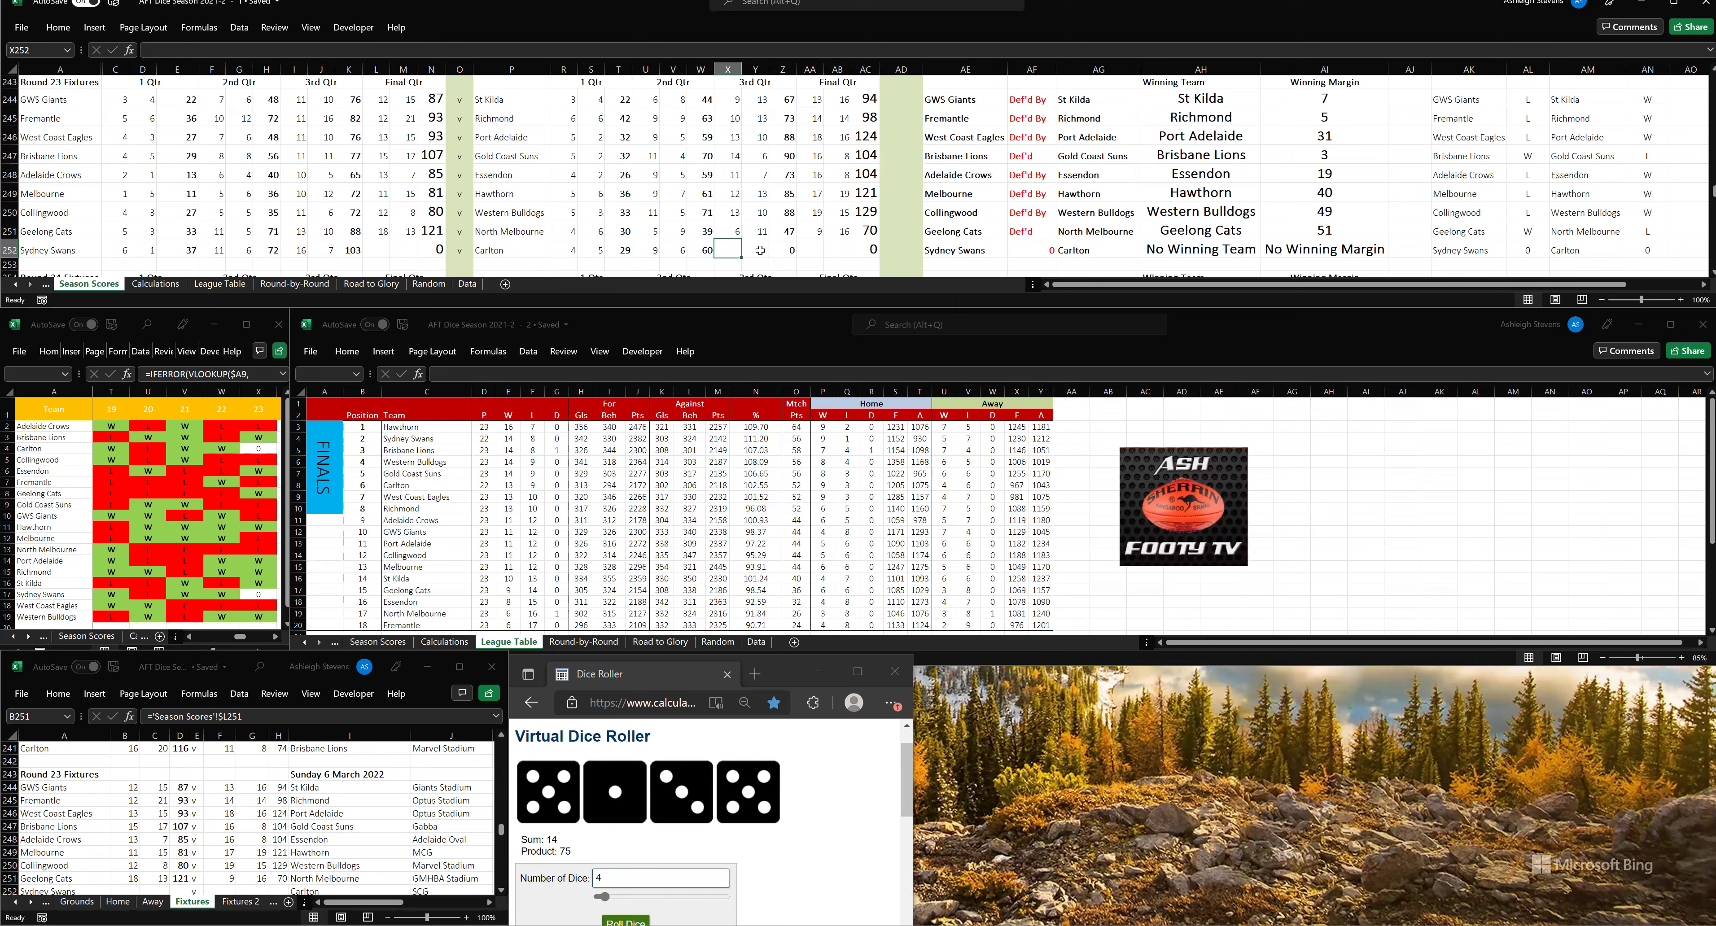
type("12")
left_click(760, 250)
type("11")
left_click(814, 245)
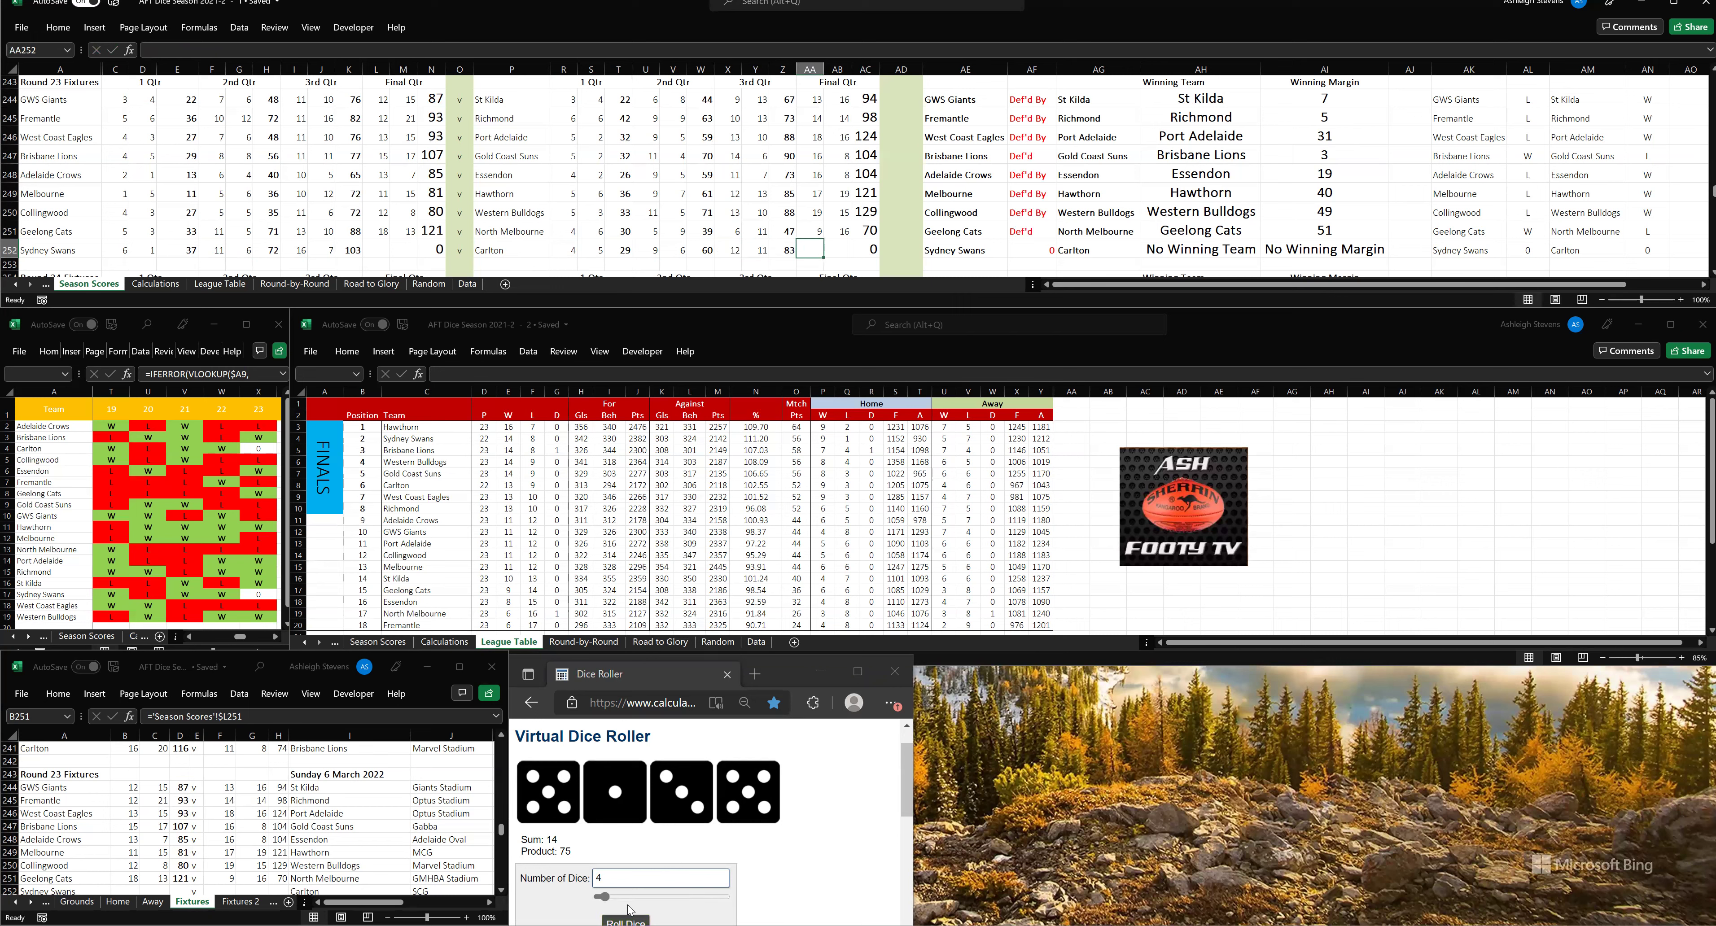
- Roll the four dice and enter the Sydney Swans' final-quarter score as 22 goals and 9 behinds
left_click(629, 918)
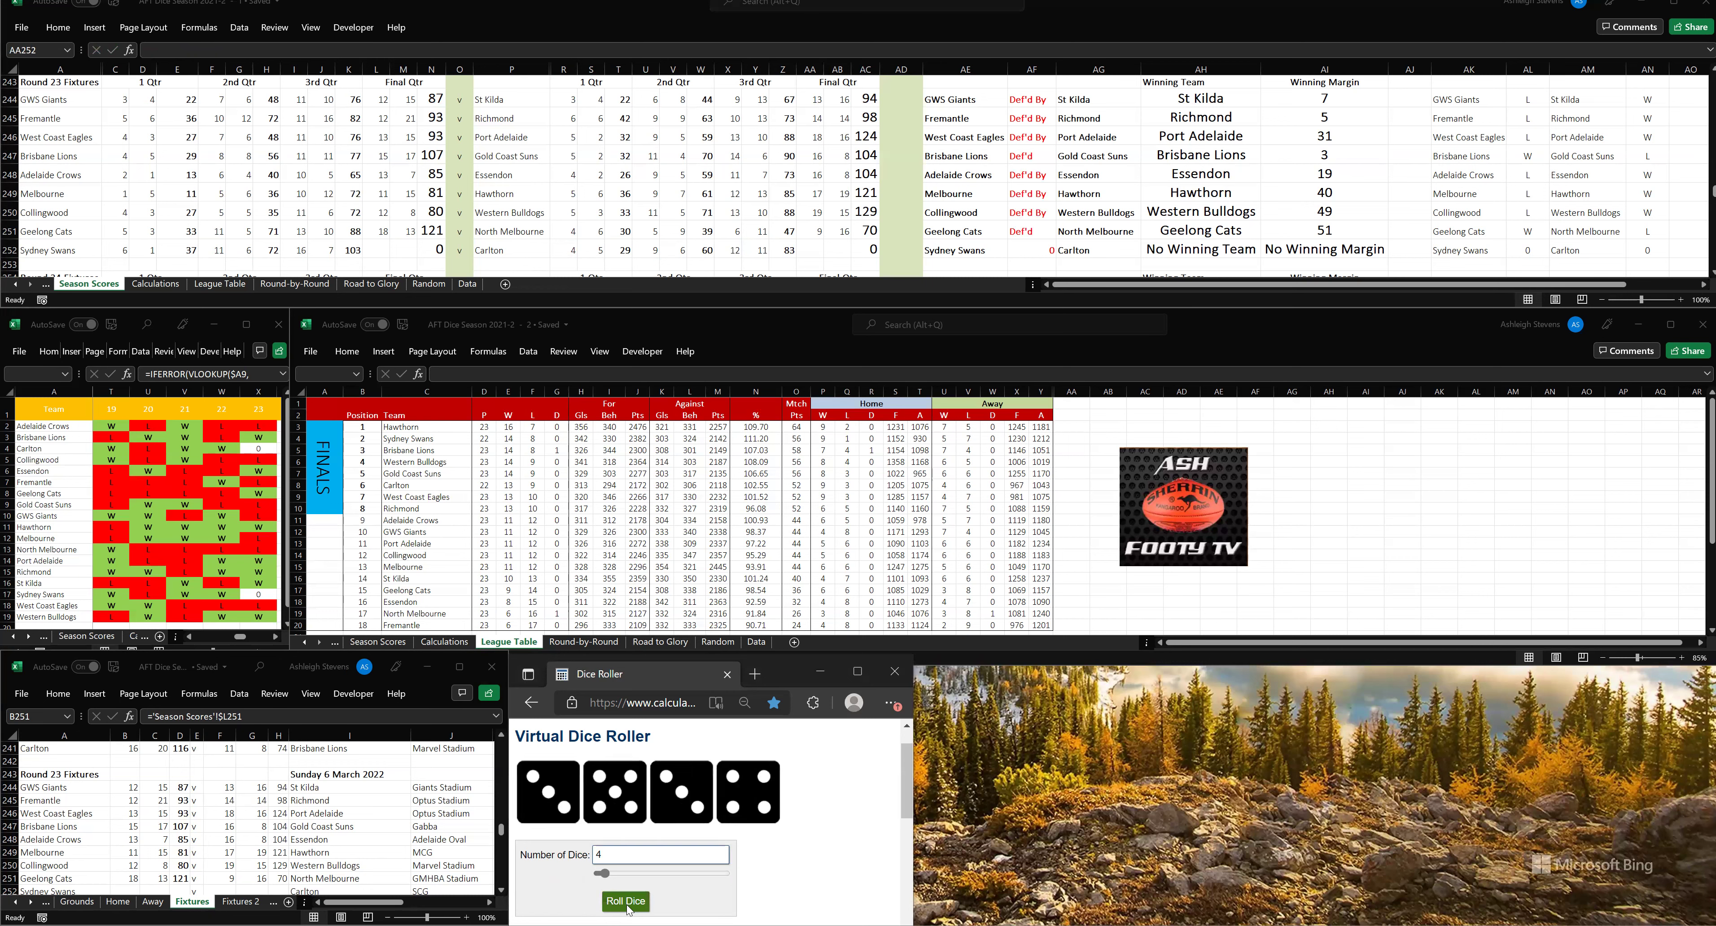
left_click(378, 250)
left_click(379, 250)
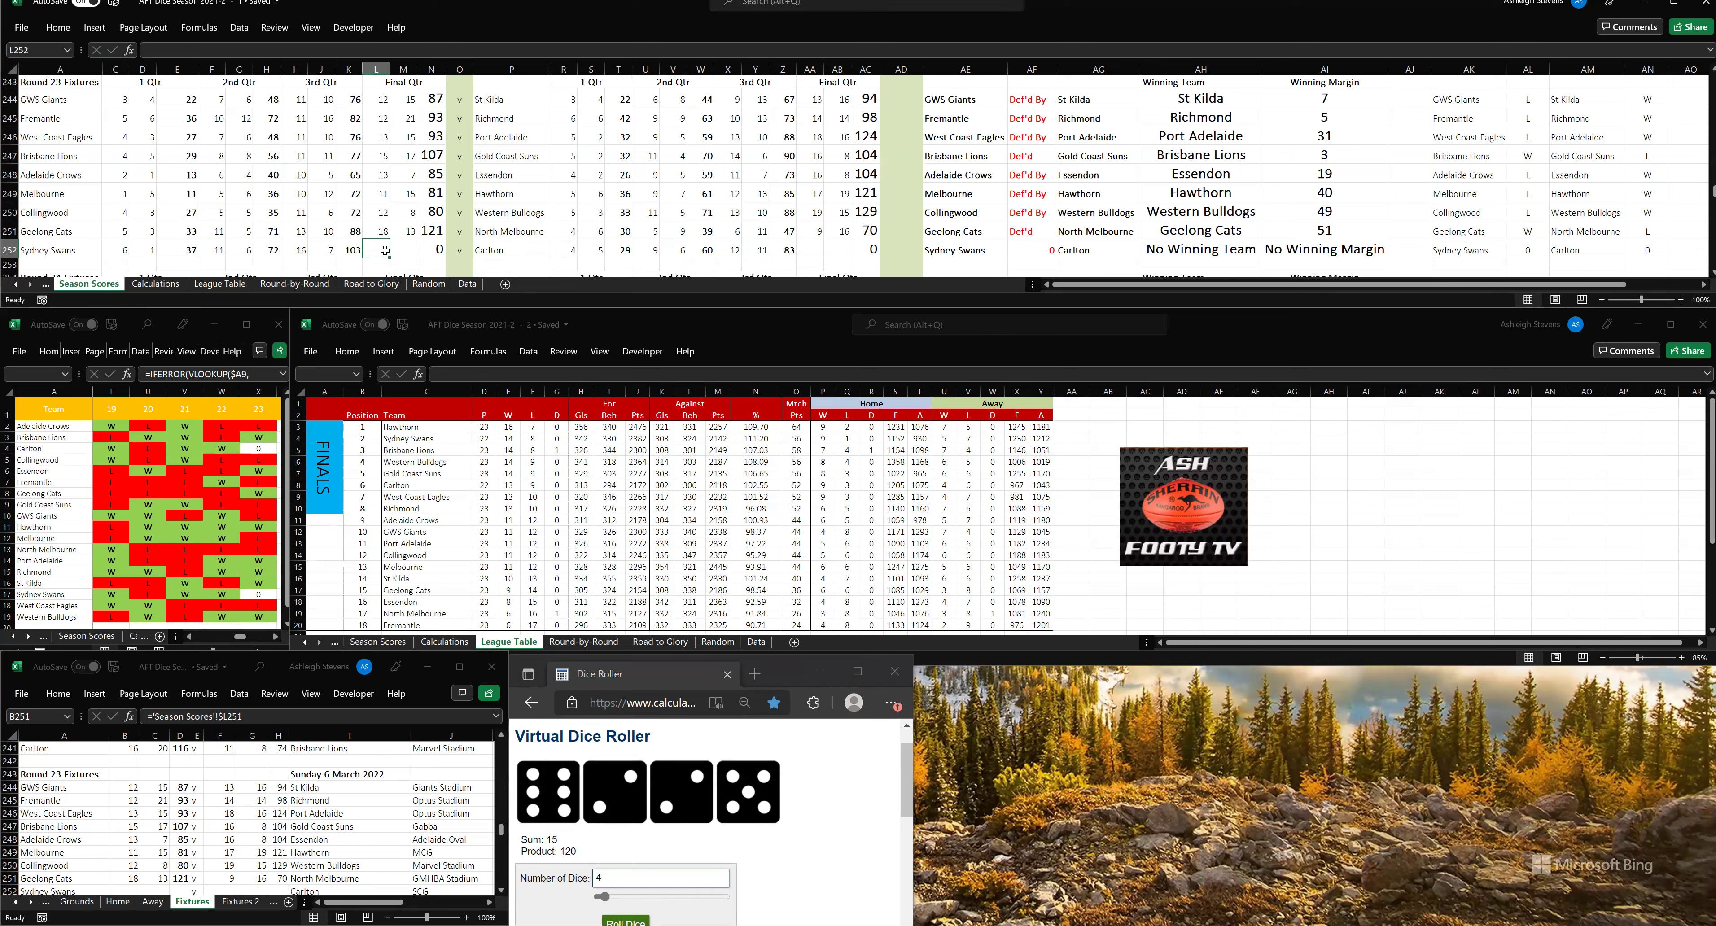
type("22")
key("Tab")
type("9")
- Enter Carlton's final-quarter score of 14 goals and 16 behinds
left_click(801, 245)
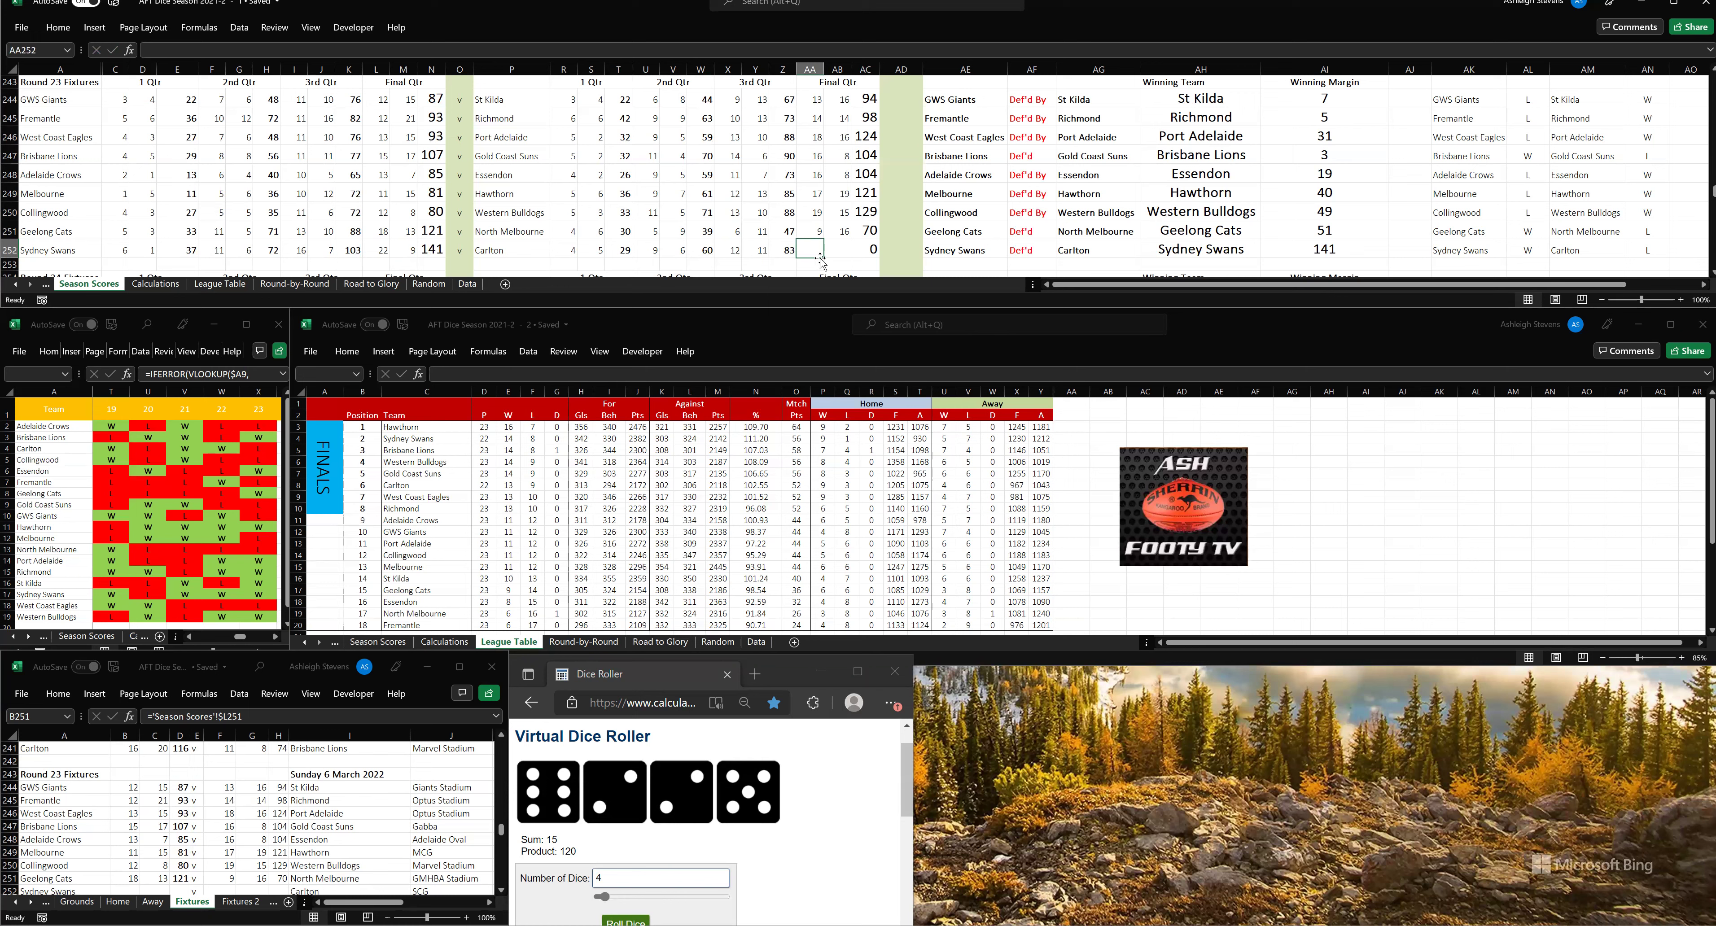
type("14")
left_click(844, 250)
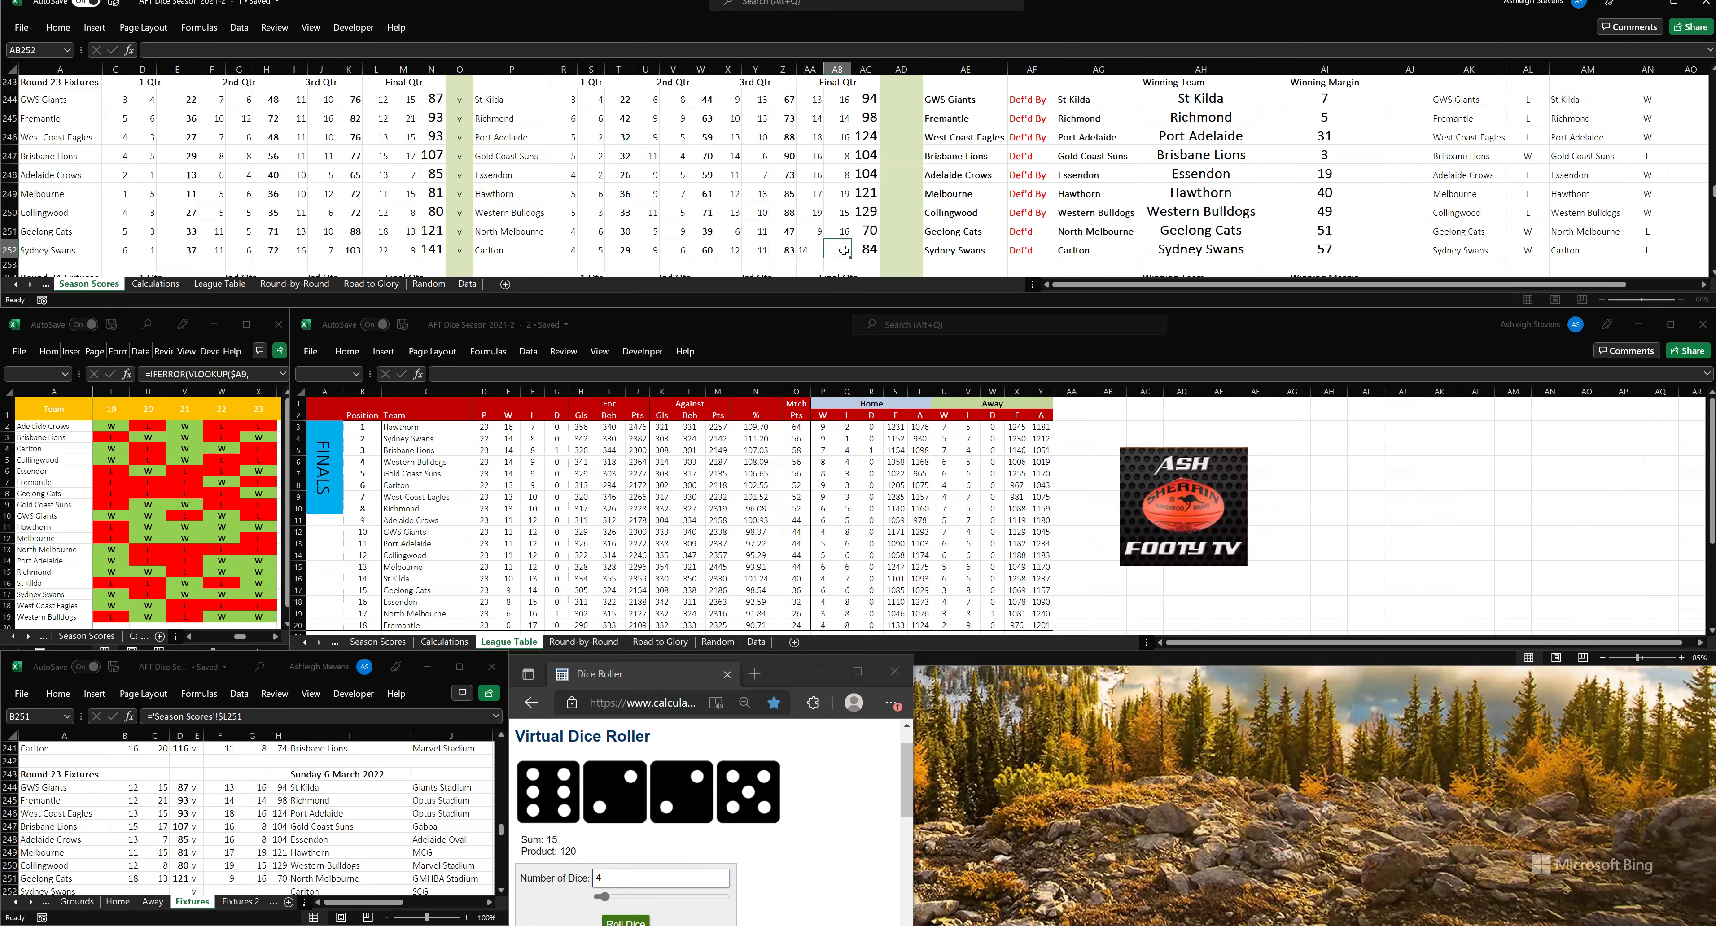
type("1616")
key("Left")
key("BackSpace")
key("BackSpace")
left_click(866, 250)
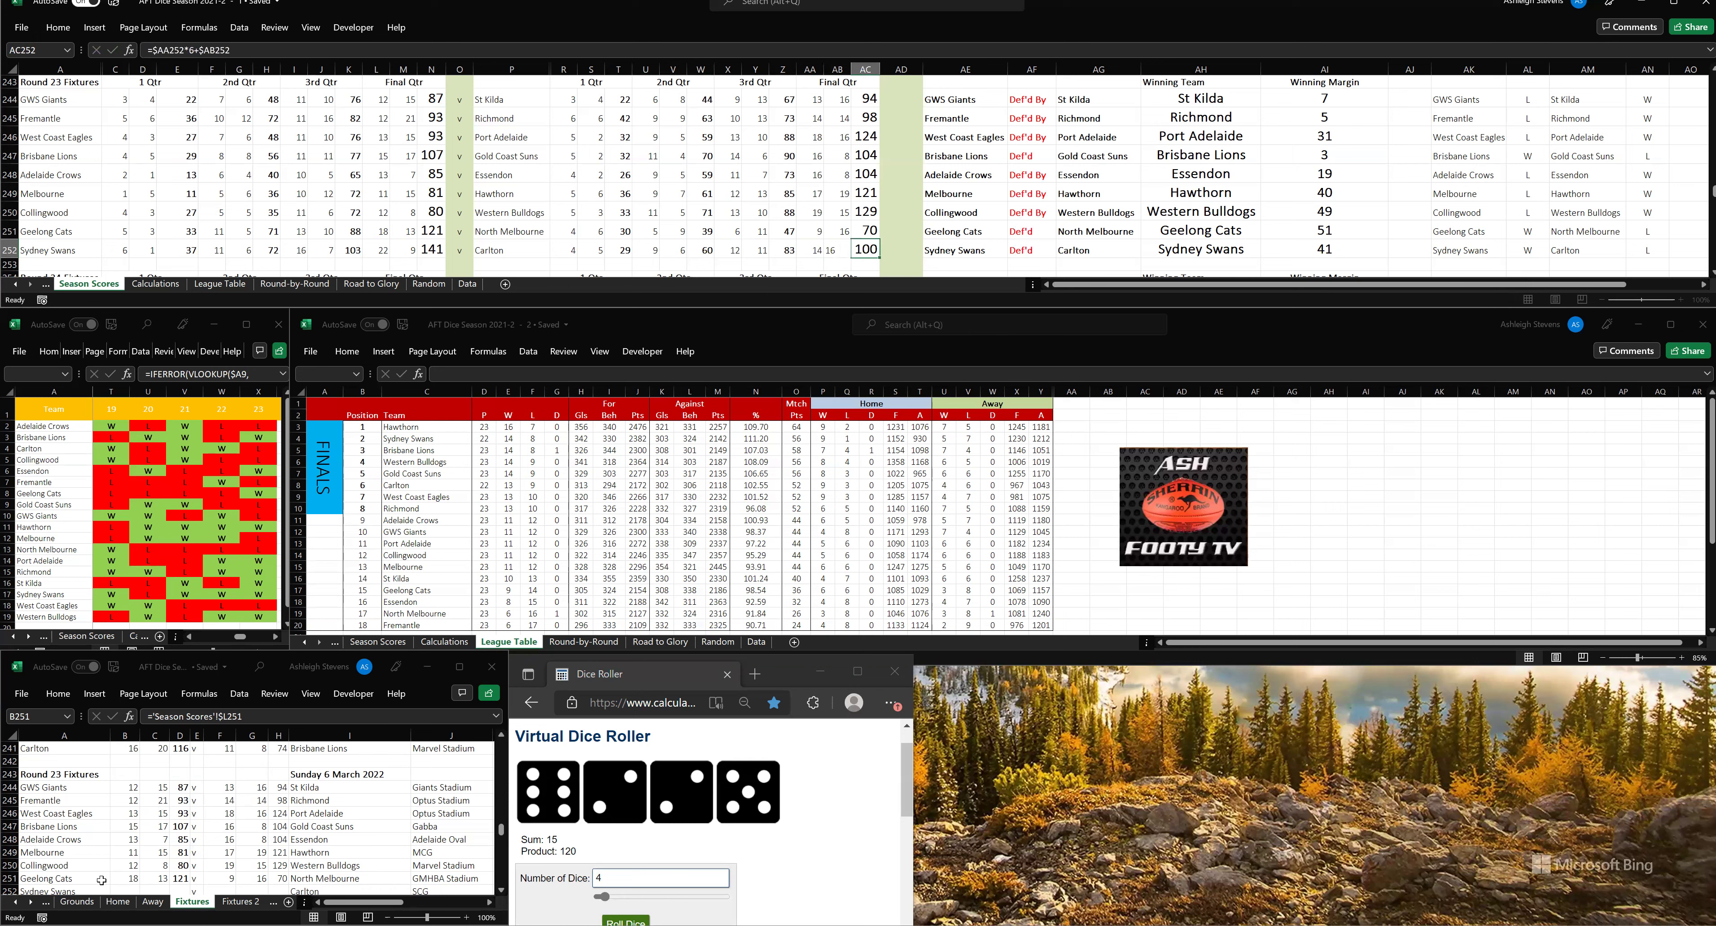
- Copy the linked score cells of the Geelong Cats row on the Fixtures sheet into the Sydney Swans v Carlton row
left_click_drag(115, 881, 276, 879)
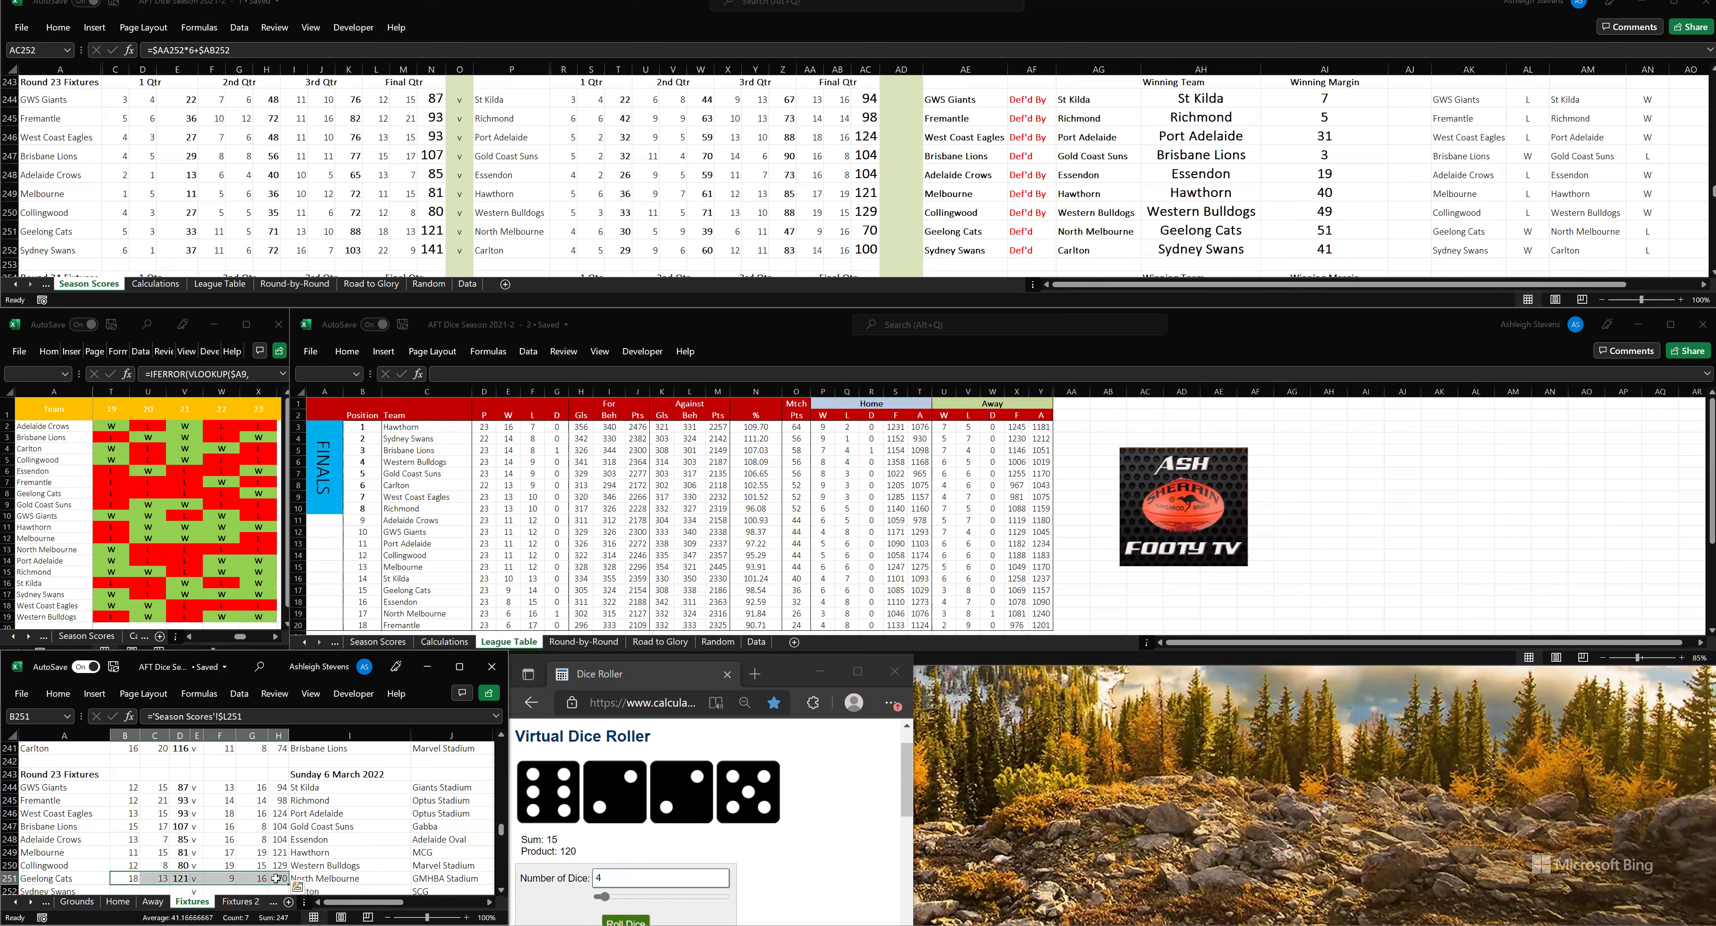
scroll(211, 816, "down", 1)
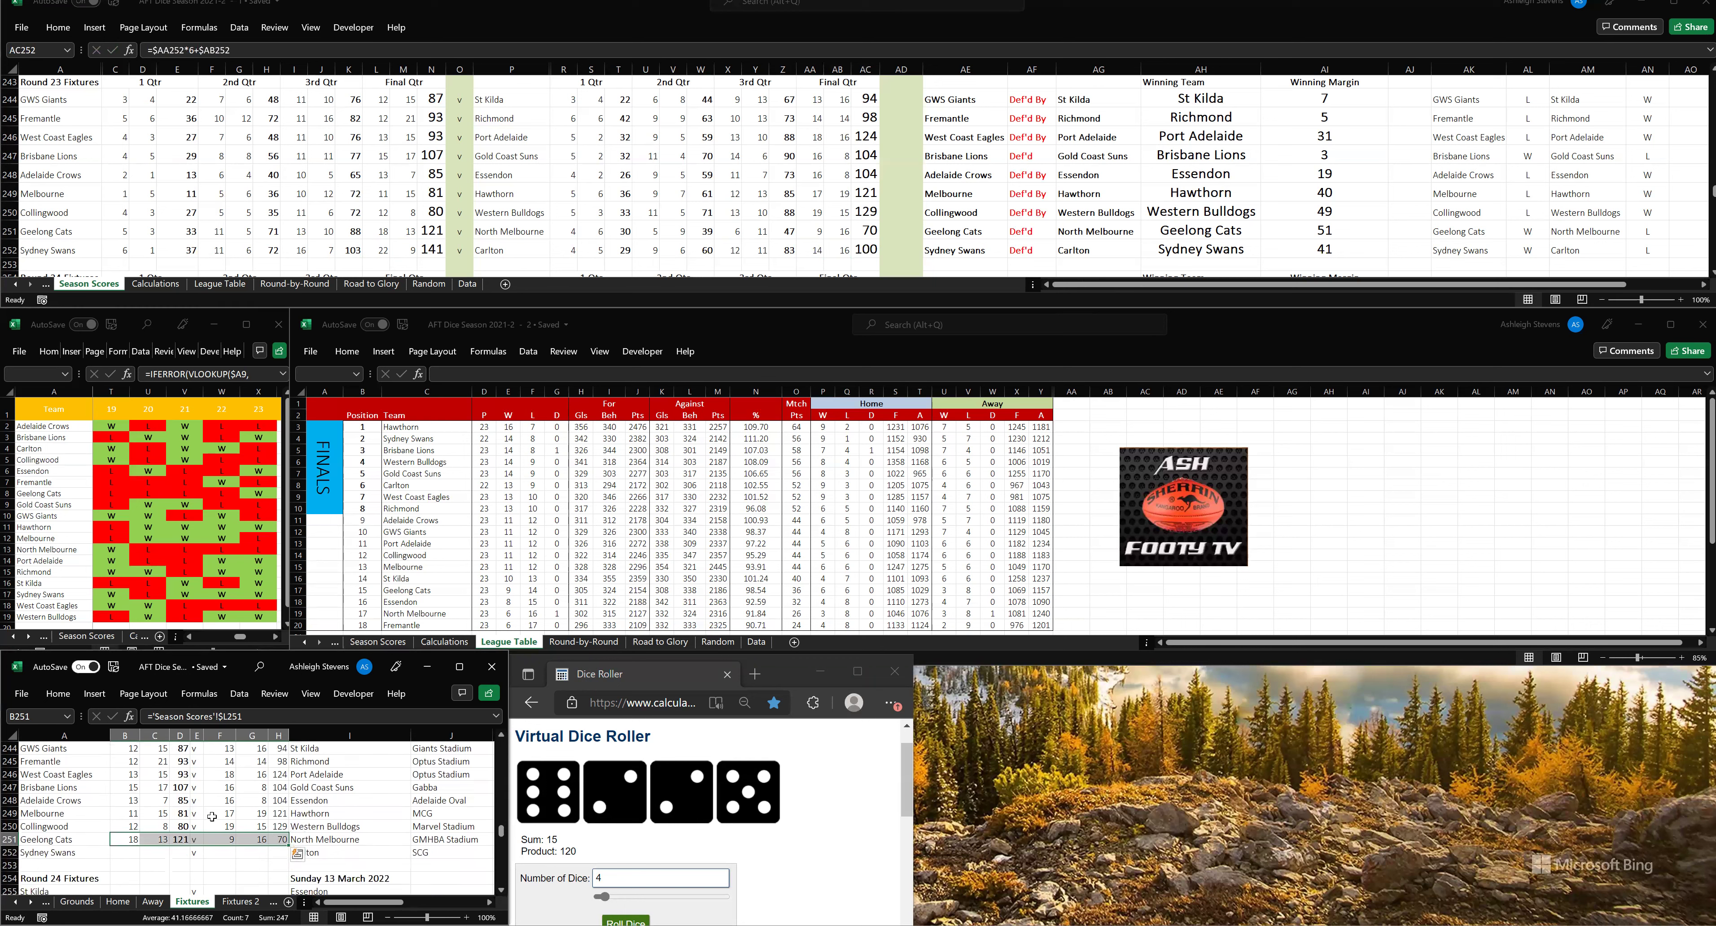
right_click(158, 841)
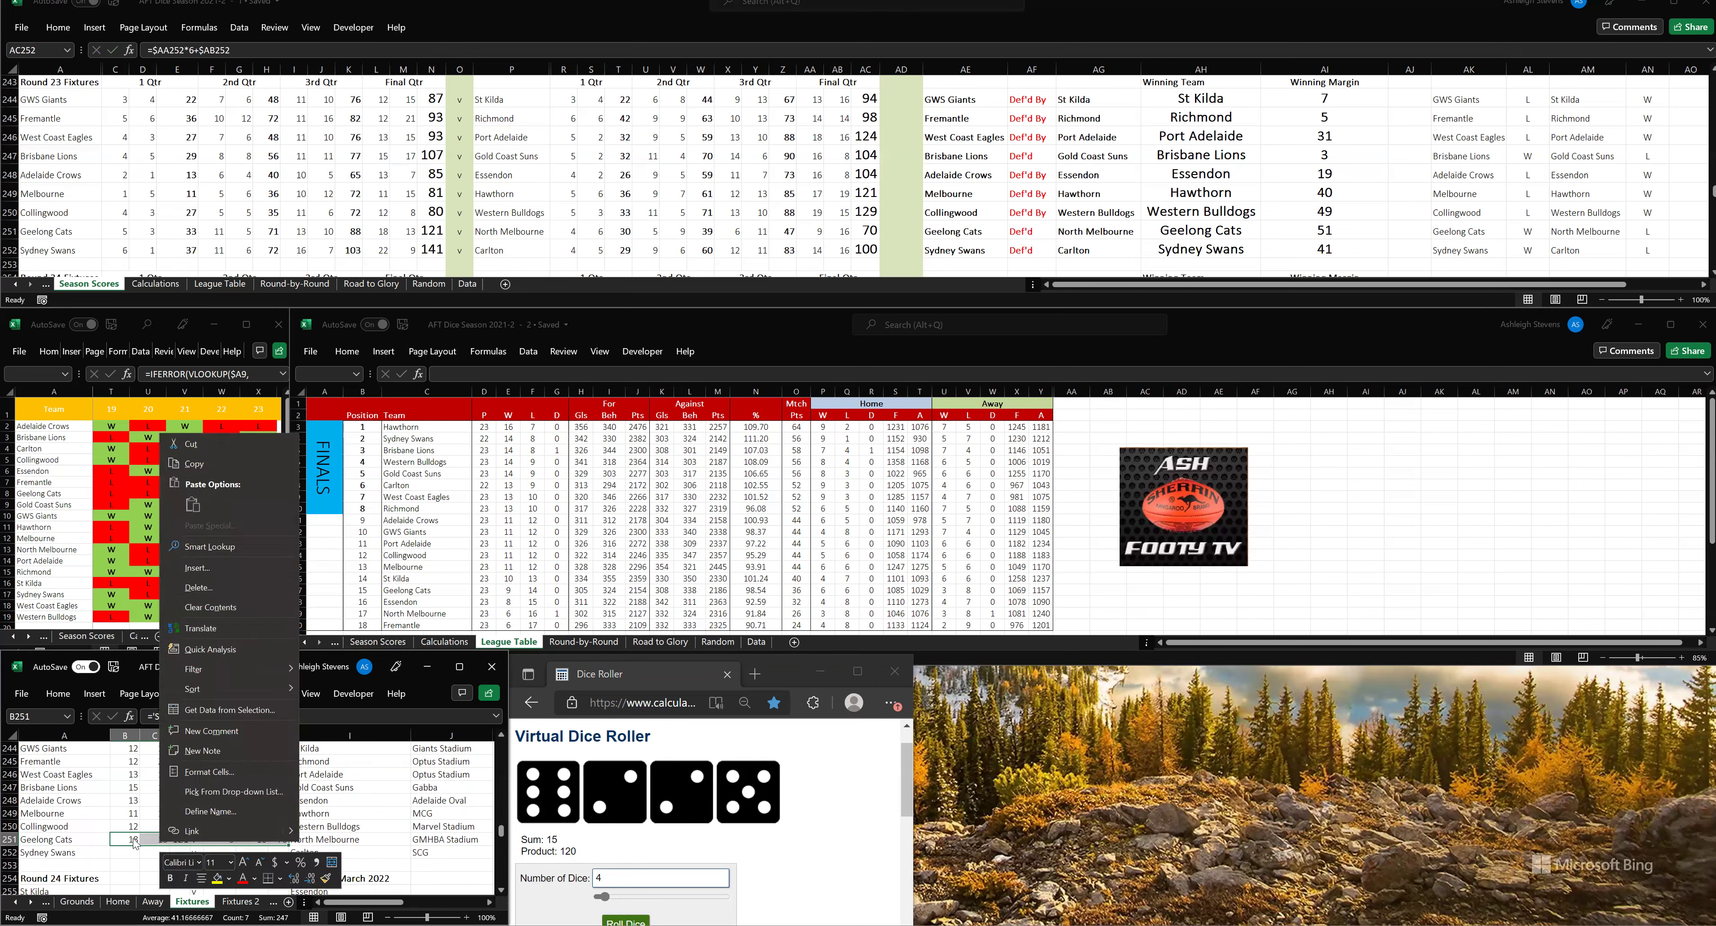
key("Escape")
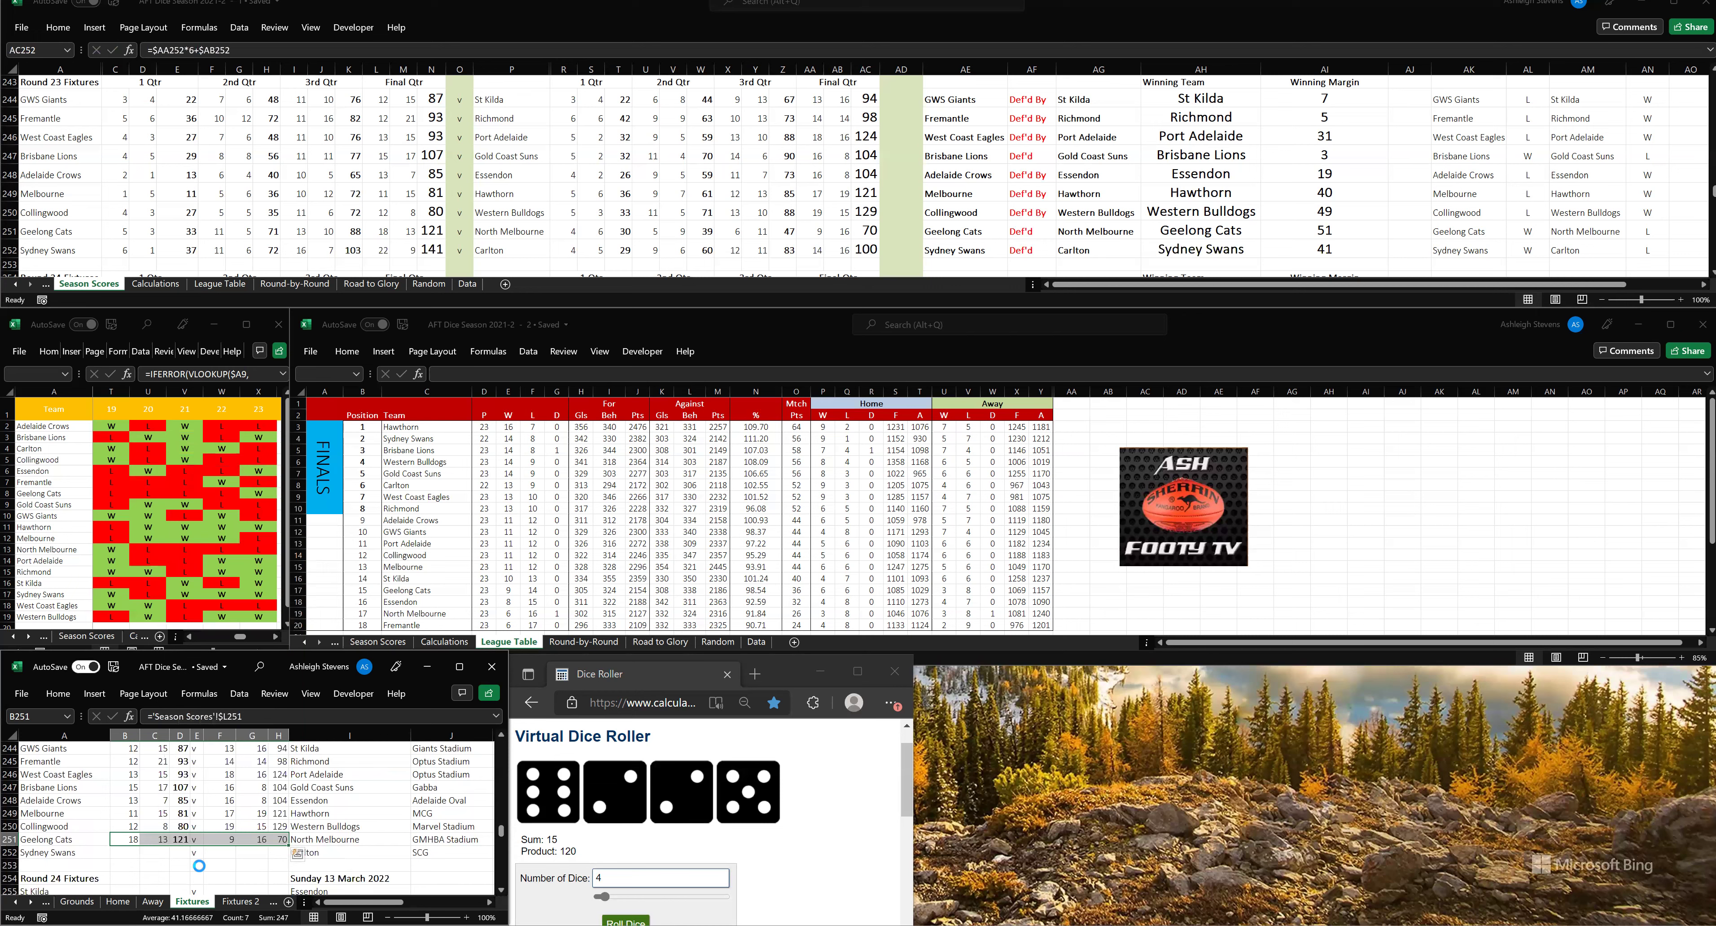
left_click(121, 853)
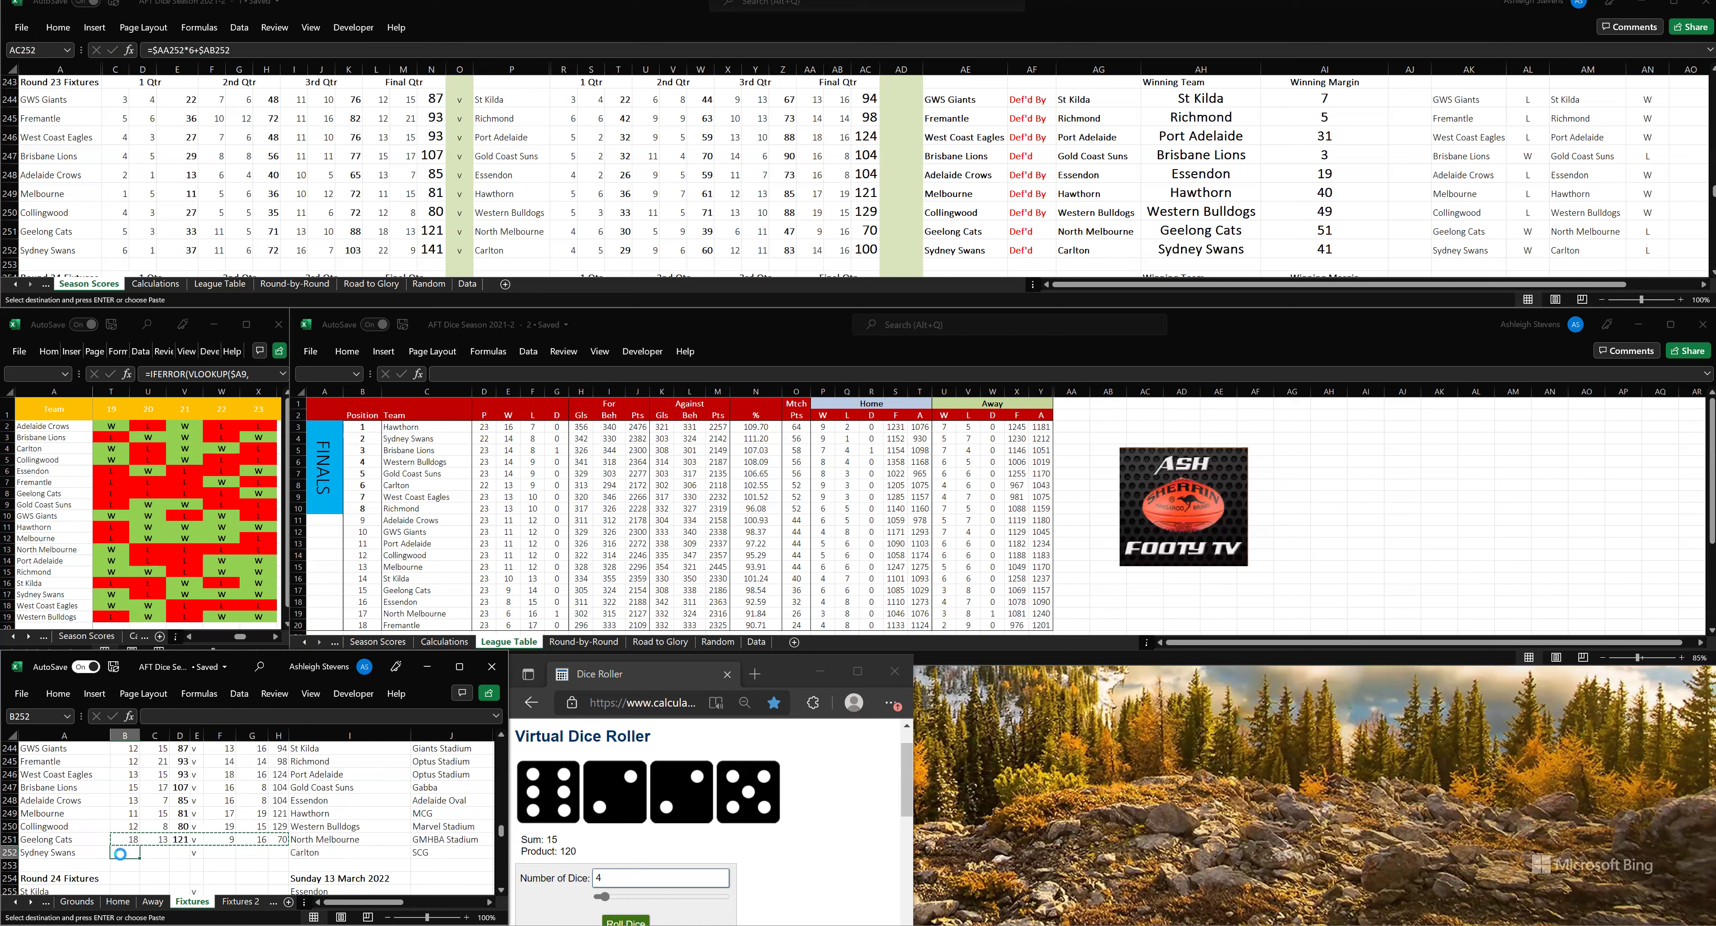
key("ctrl+v")
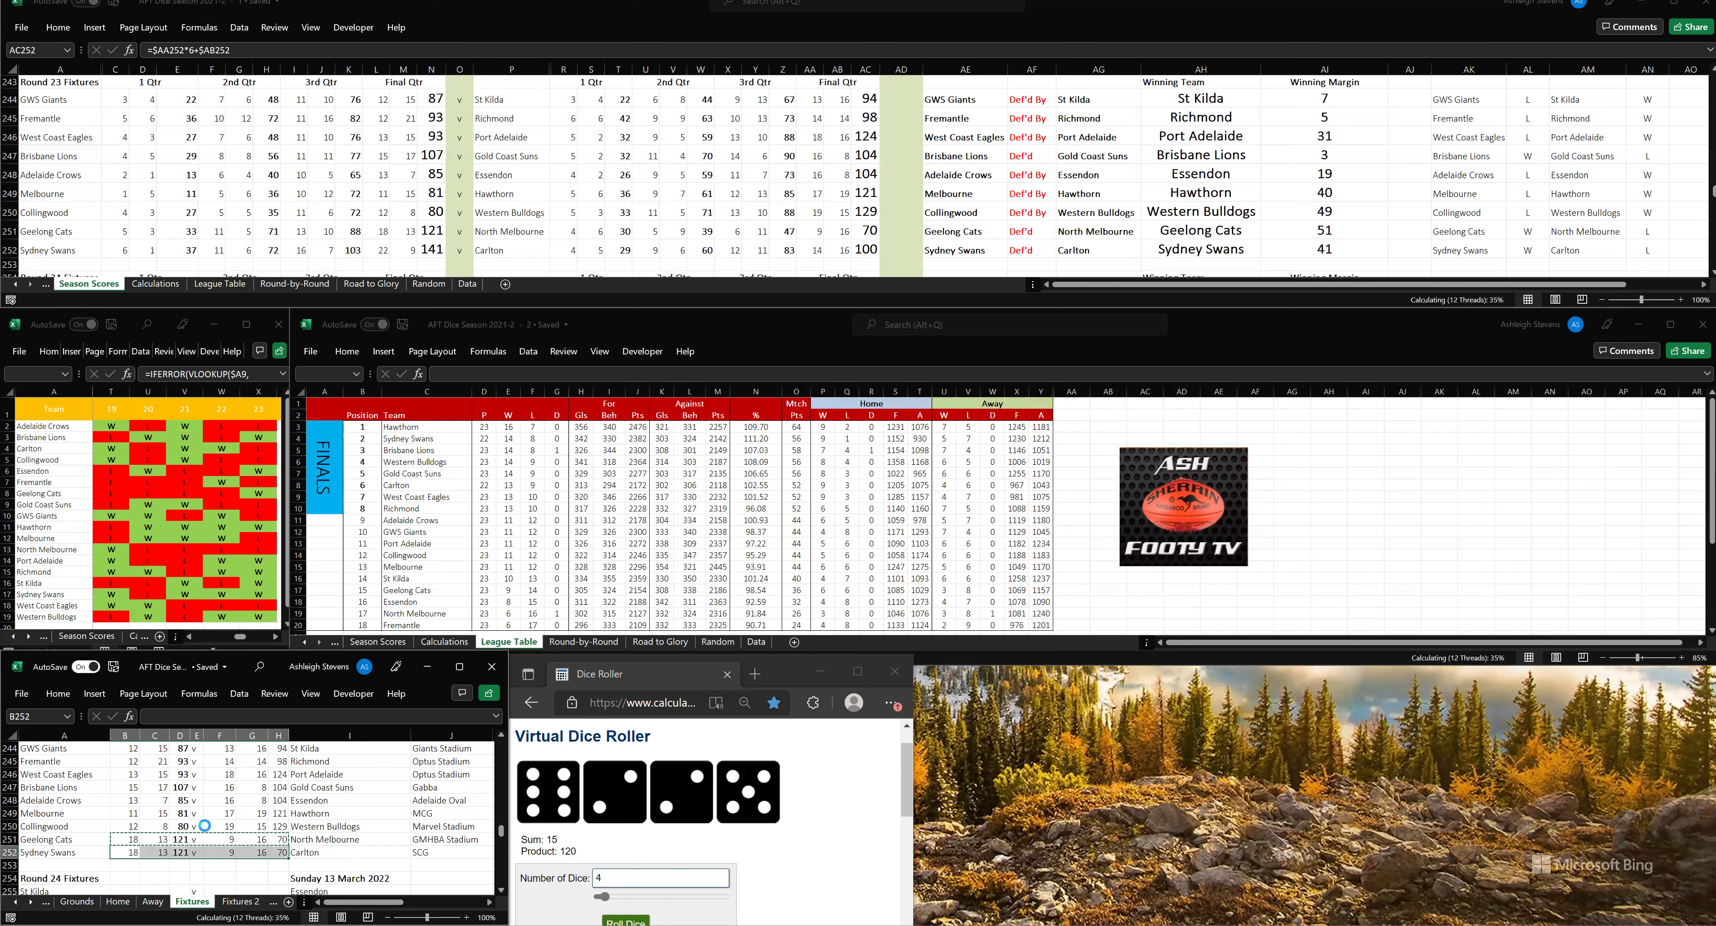